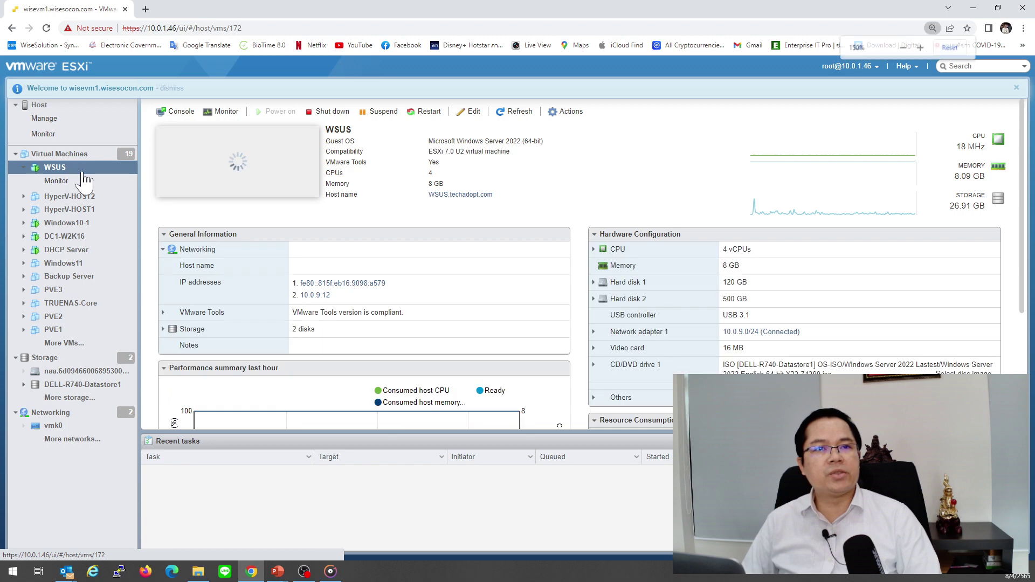
Open the console of the WSUS virtual machine and send Ctrl-Alt-Delete to its lock screen
key("ctrl+plus")
key("ctrl+plus")
key("ctrl+plus")
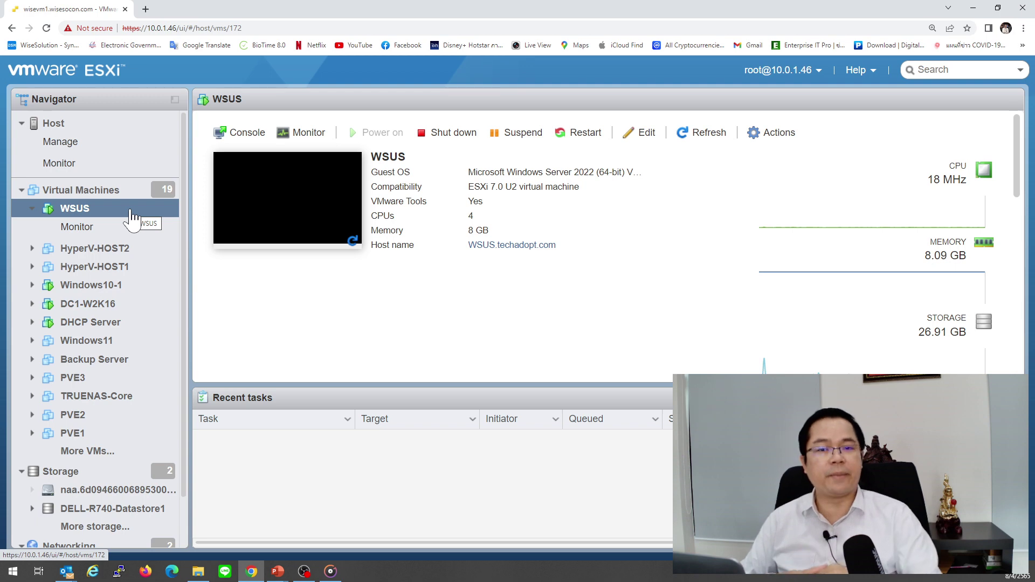
left_click(284, 201)
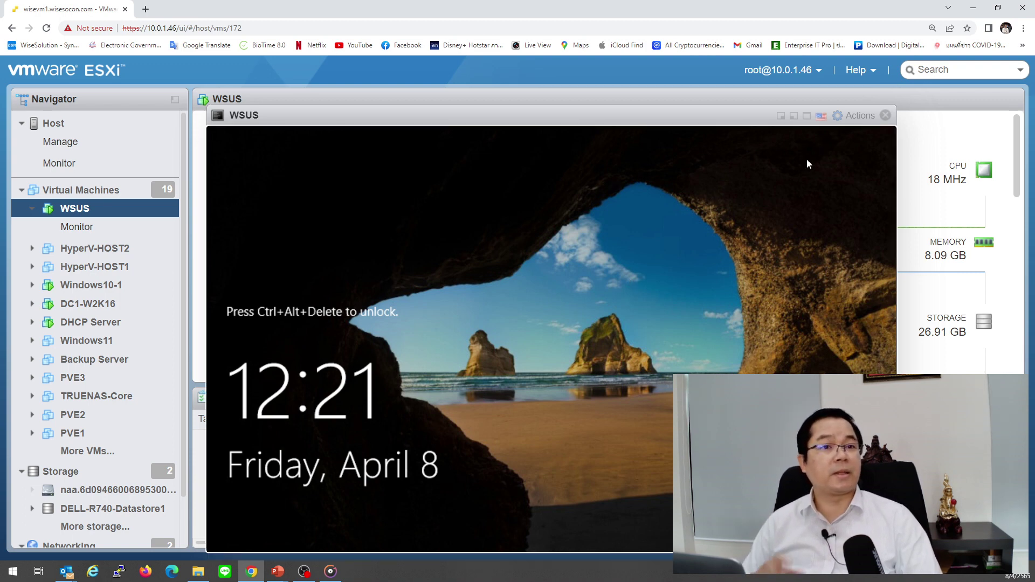
left_click(854, 116)
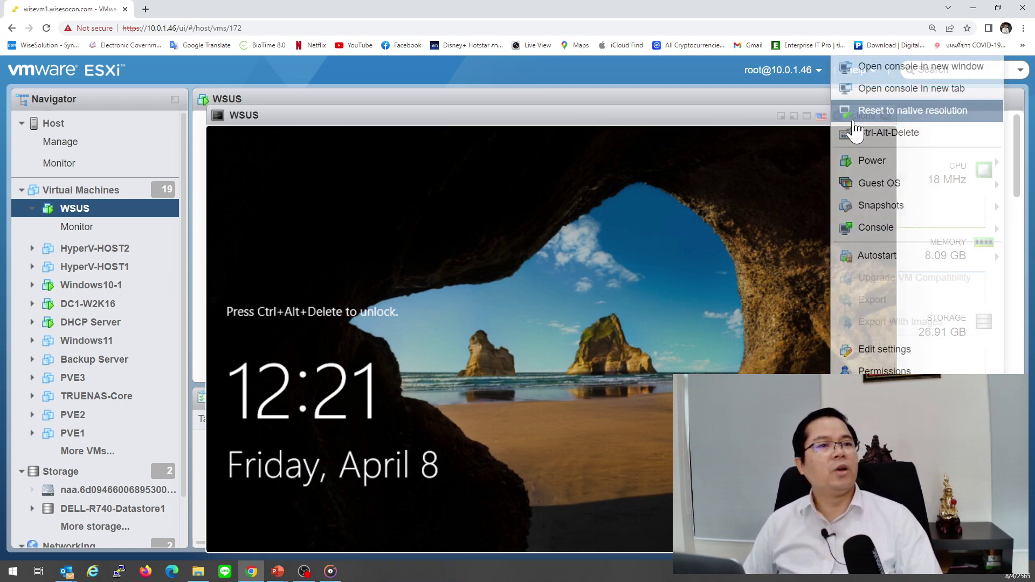
left_click(863, 132)
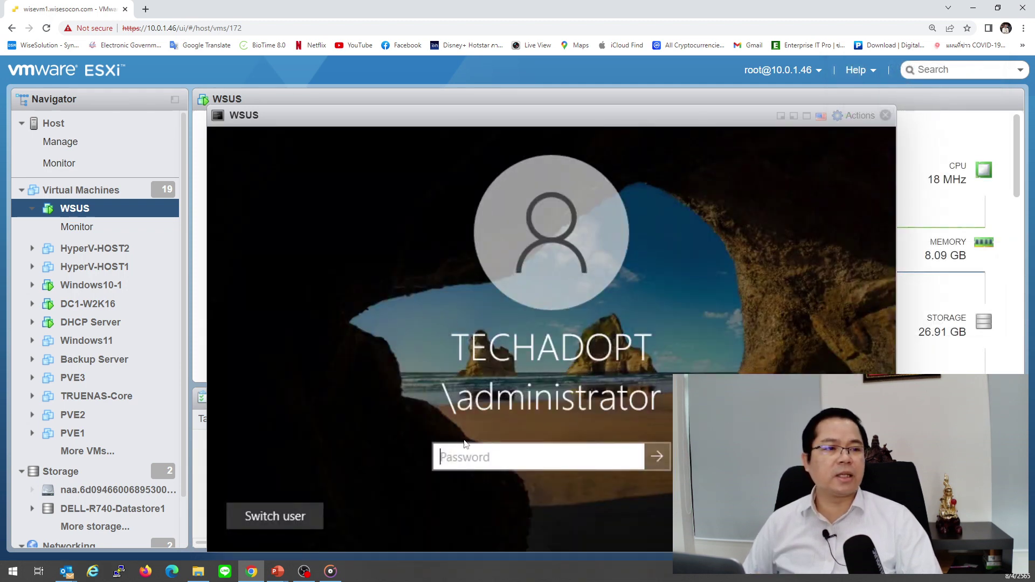
Sign in to the WSUS server as TECHADOPT\administrator by entering the account password
left_click(481, 459)
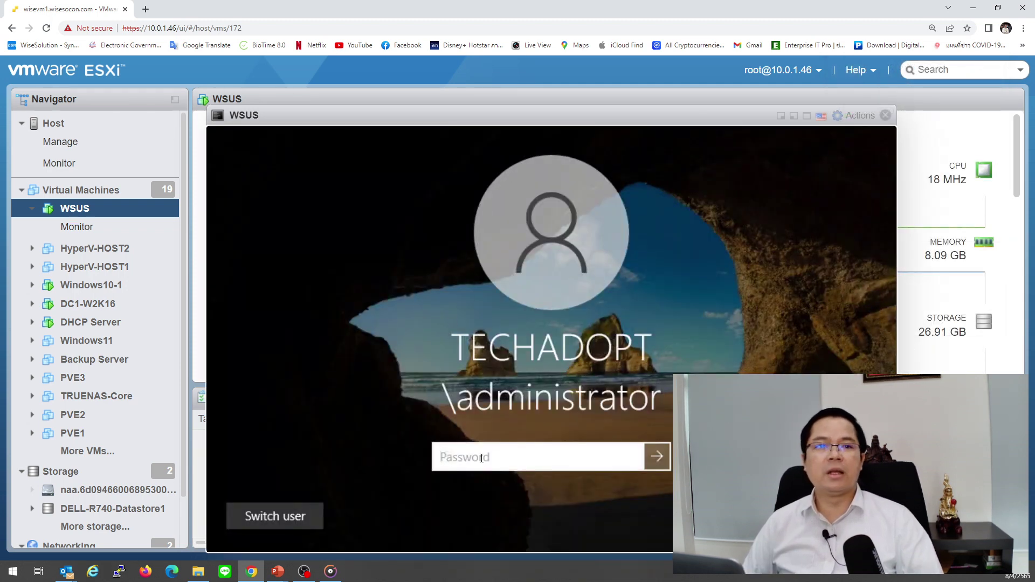
type("••")
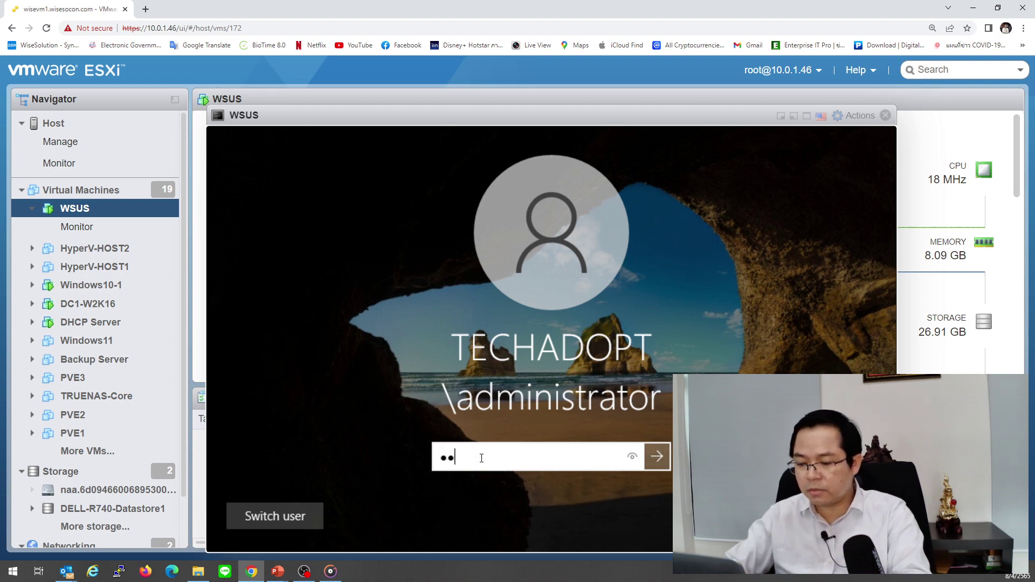
type("••••••••")
key("Return")
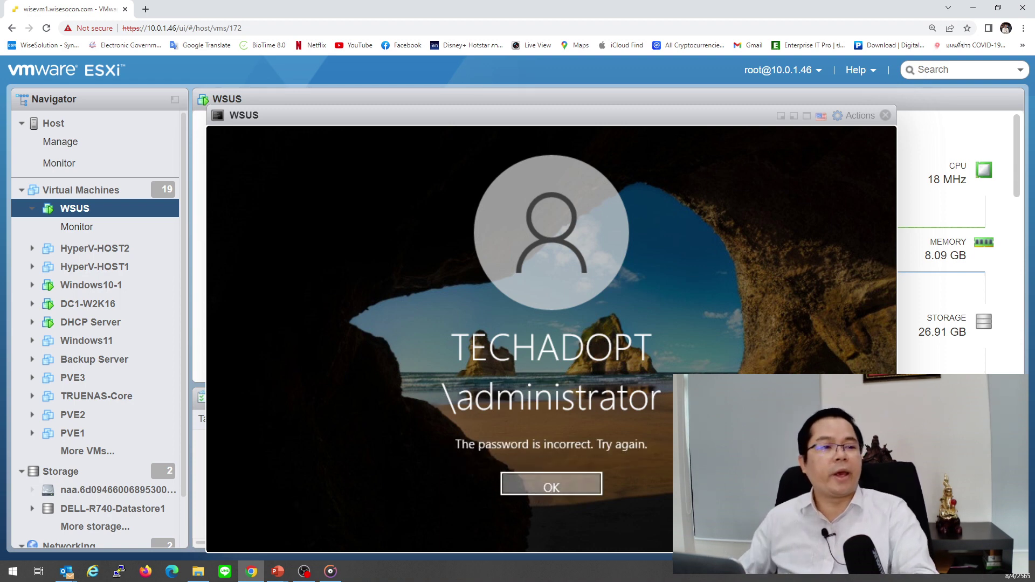
key("Return")
type("••••")
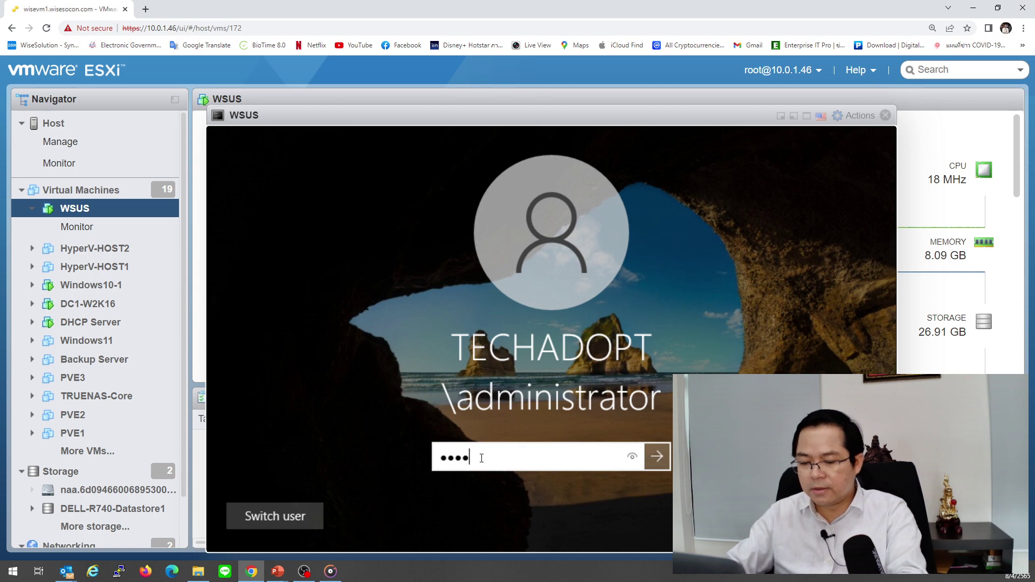
type("••••")
key("Return")
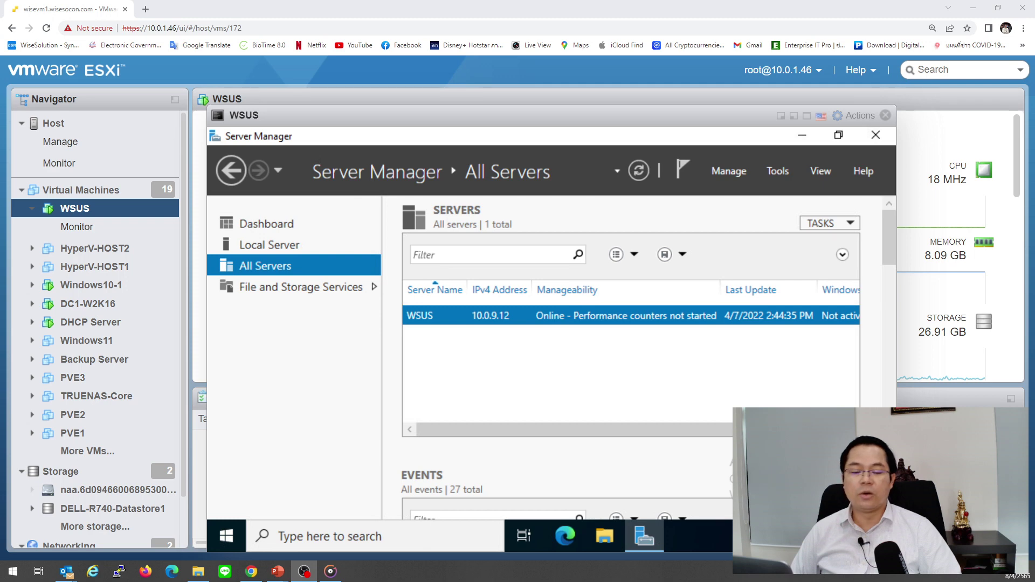
Show the WSUS console in full screen and display the Server Manager Dashboard
left_click_drag(282, 107, 155, 71)
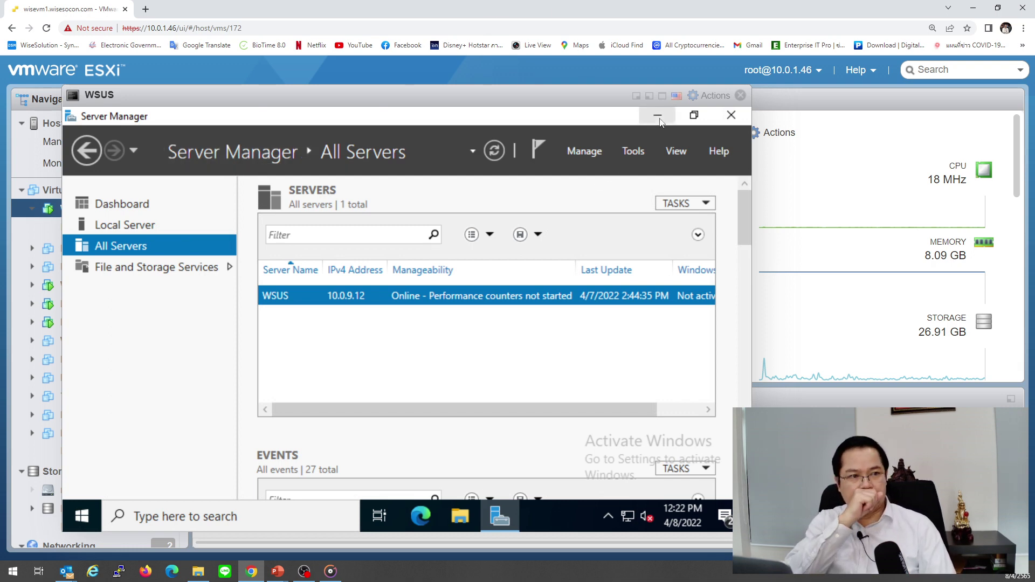
left_click(663, 97)
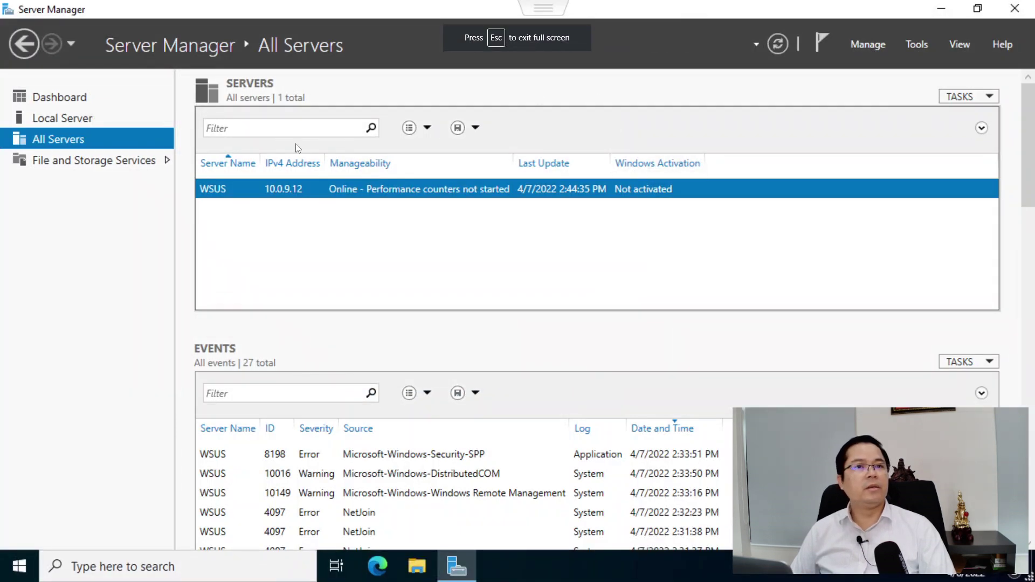
left_click(64, 119)
left_click(60, 99)
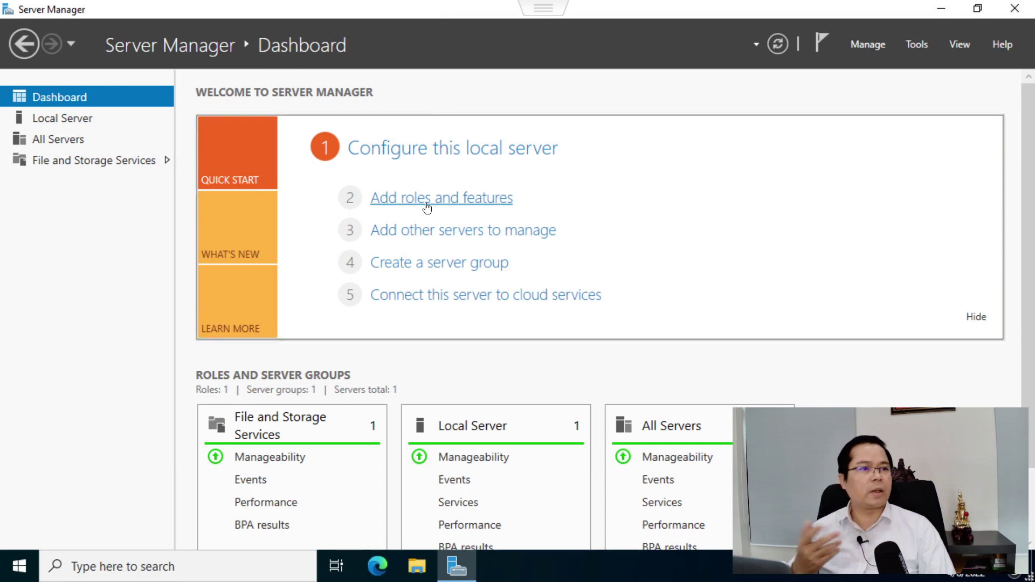
Start the Add Roles and Features Wizard for a role-based or feature-based installation on WSUS.techadopt.com
left_click(410, 198)
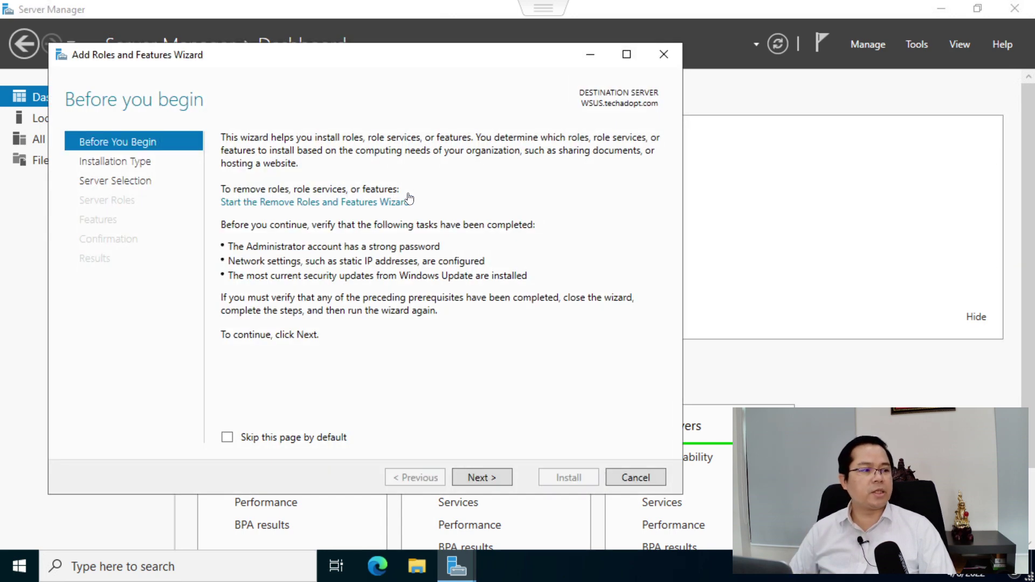
left_click(475, 475)
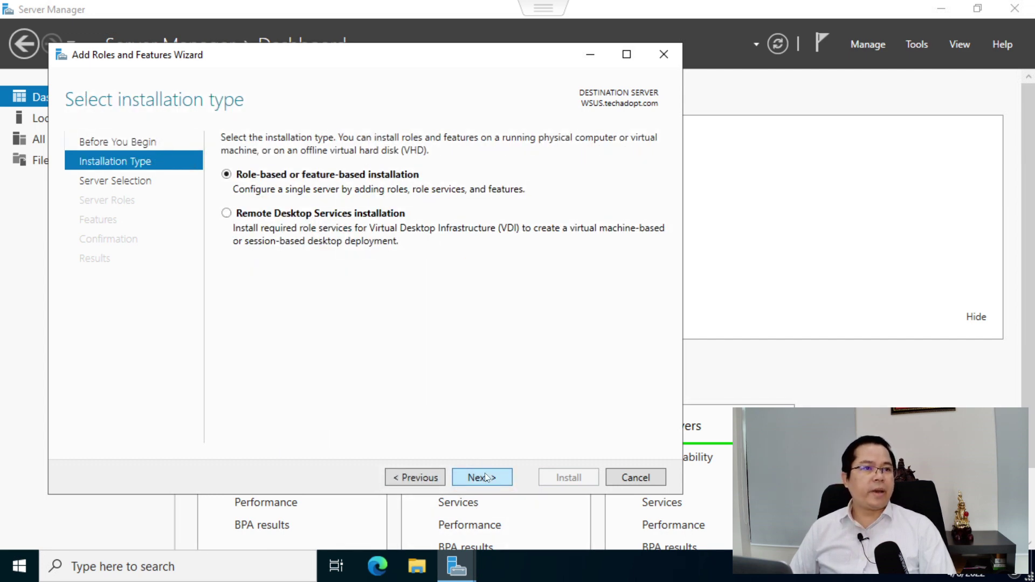
left_click(484, 477)
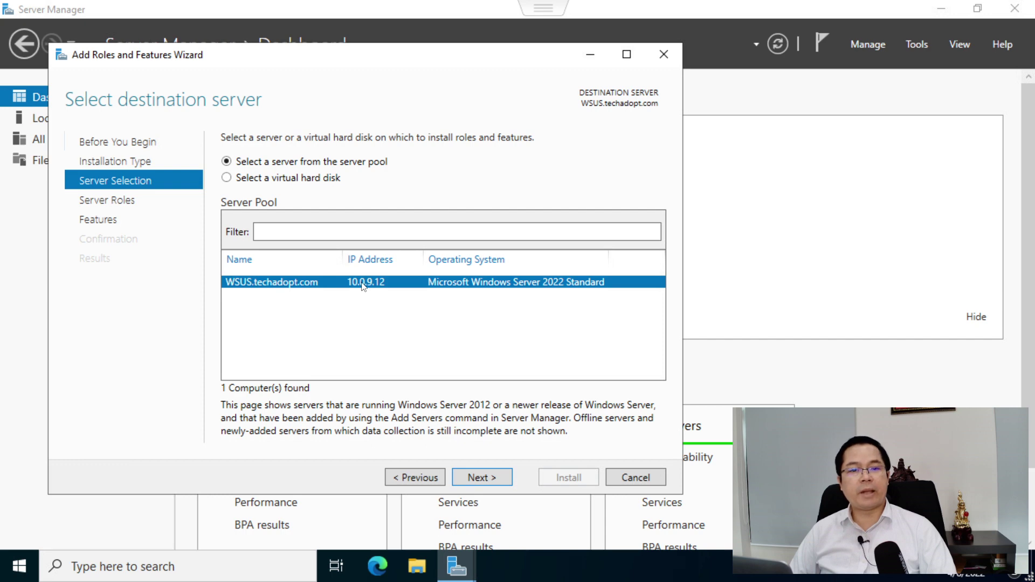
left_click(480, 477)
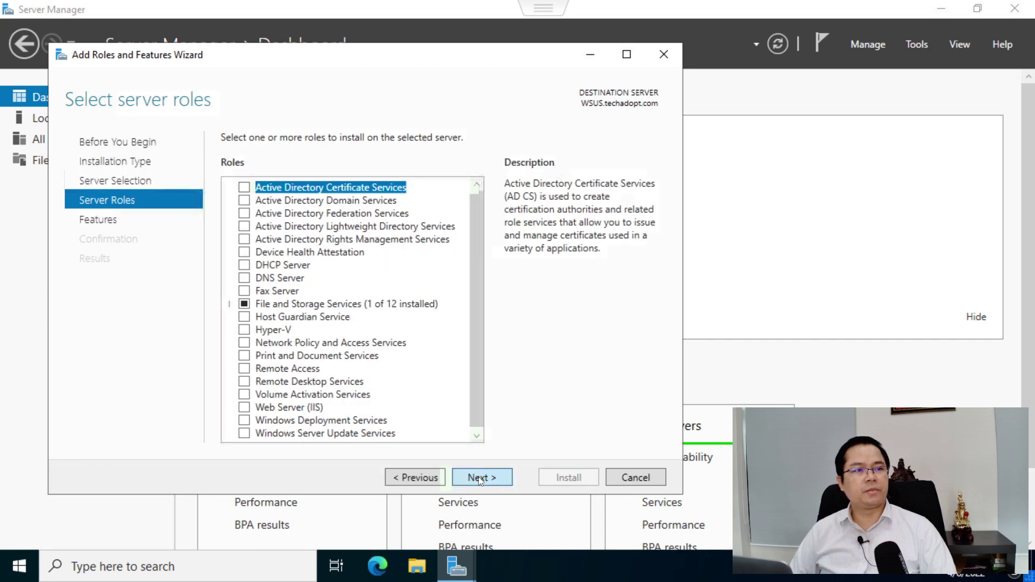
Examine the installable features, including the Windows Server Backup and Windows Search Service descriptions, and return to the server roles
left_click(479, 478)
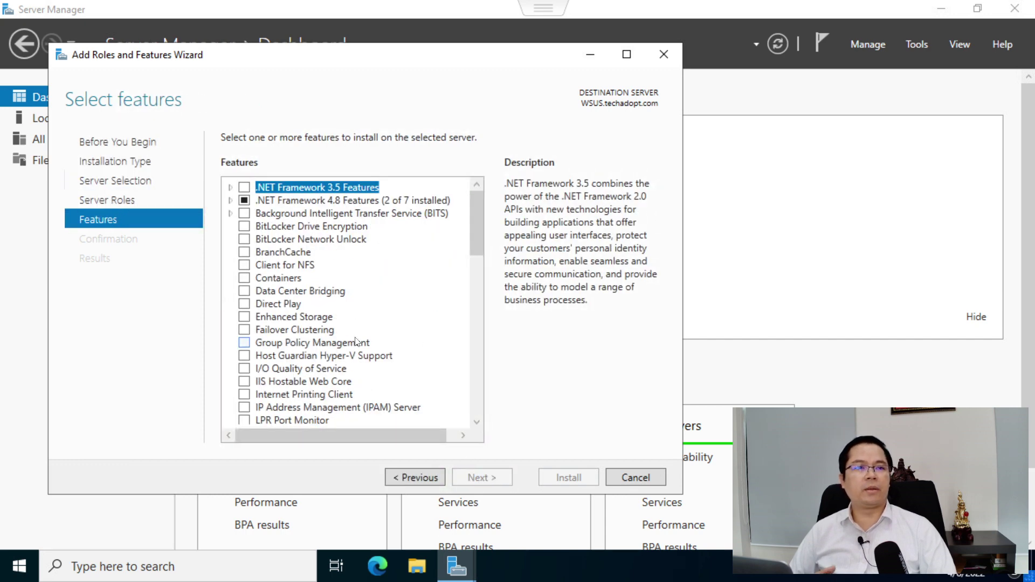
scroll(356, 341, "down", 15)
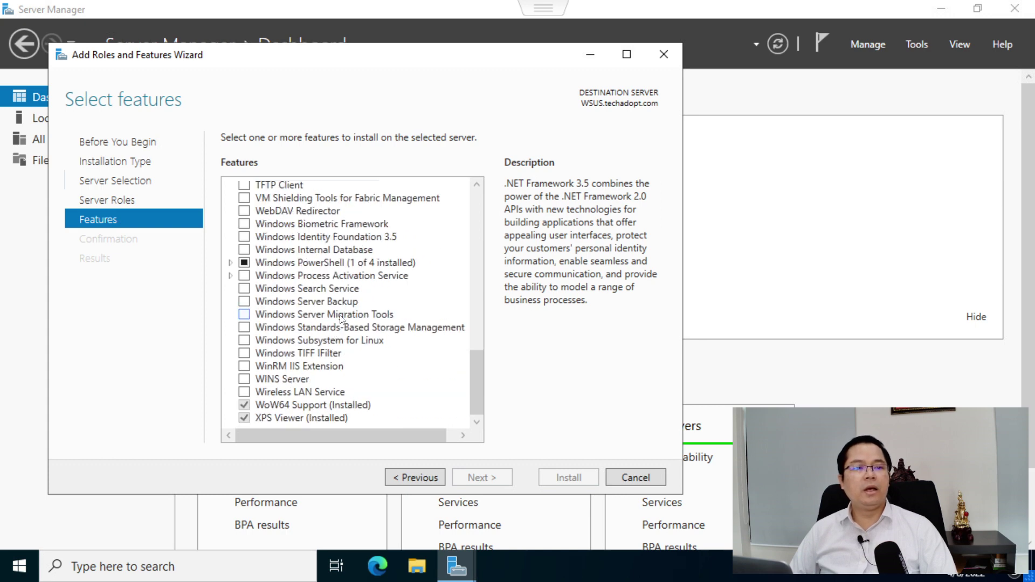
left_click(279, 306)
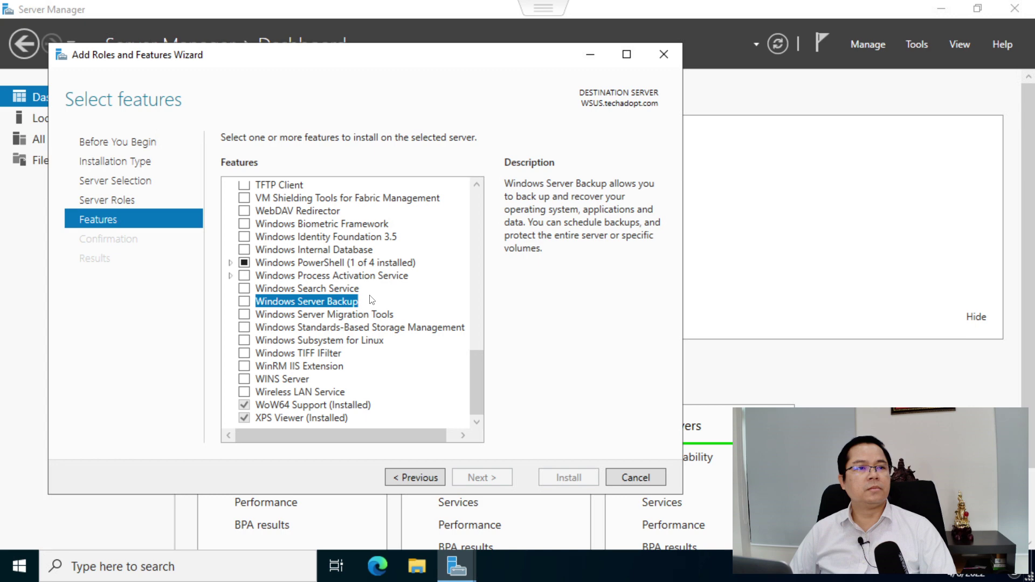
scroll(368, 292, "up", 1)
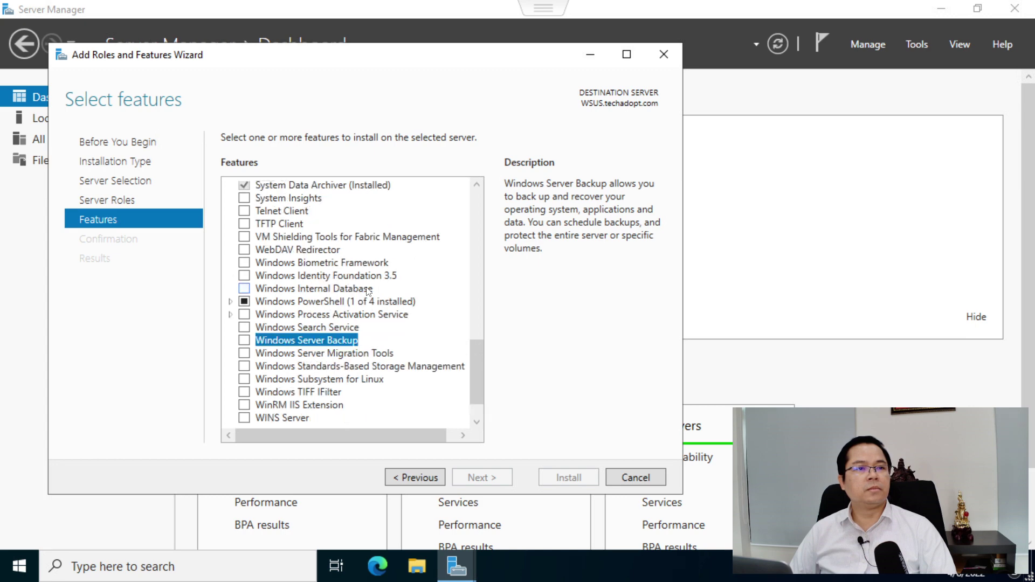
scroll(368, 292, "down", 1)
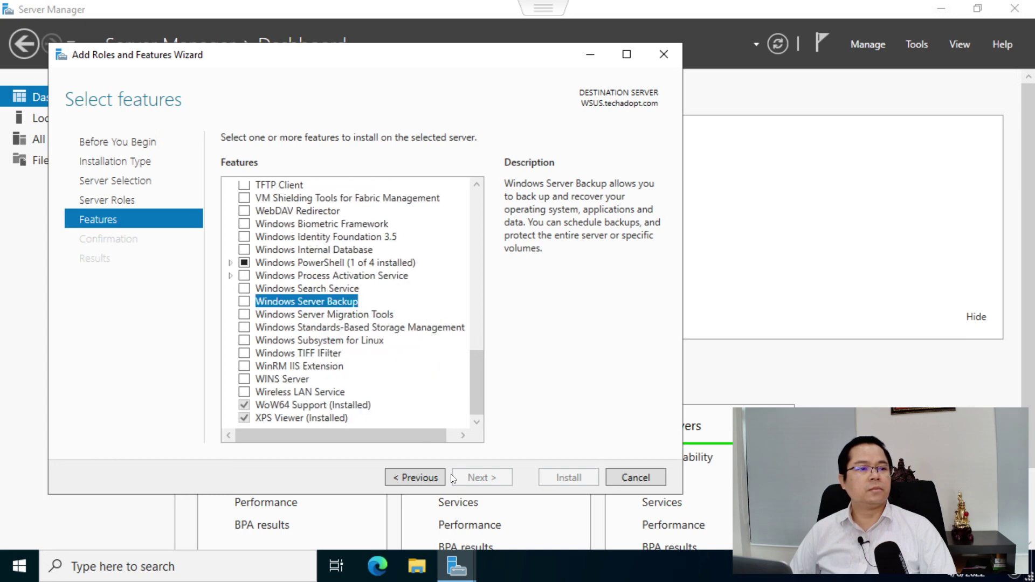
scroll(348, 393, "up", 4)
scroll(348, 396, "down", 1)
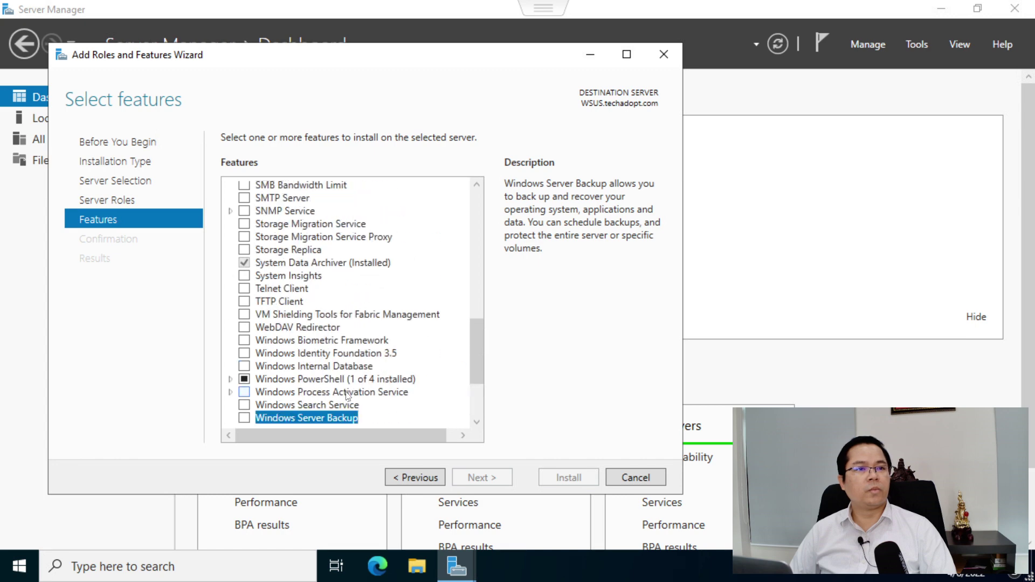
left_click(316, 406)
scroll(316, 411, "down", 2)
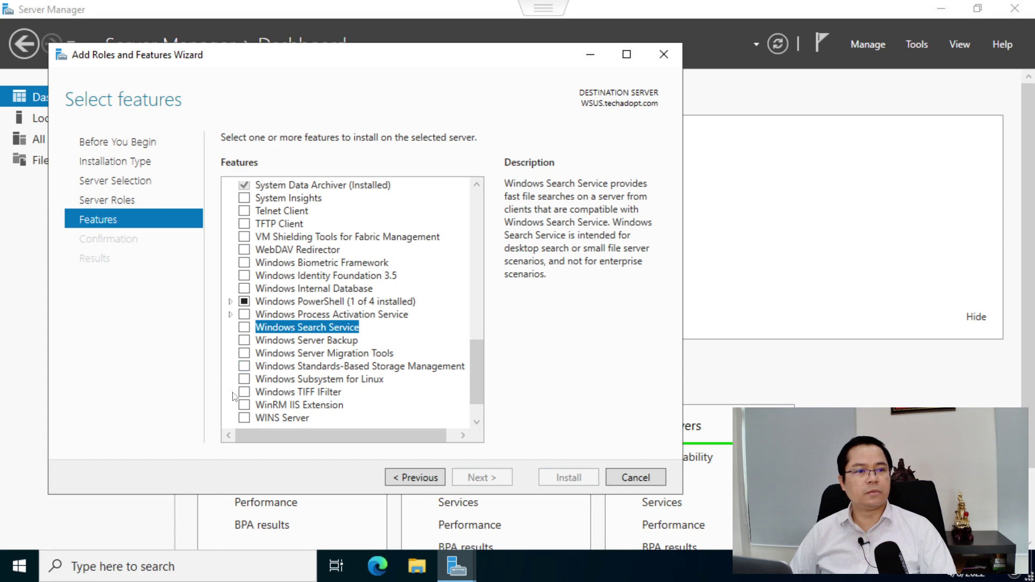
left_click(298, 343)
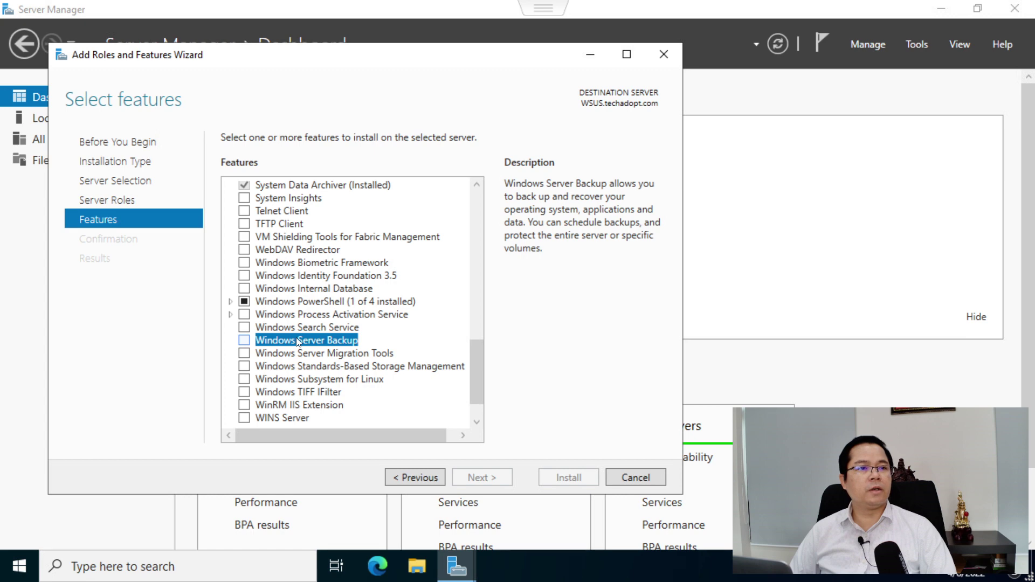
scroll(338, 426, "up", 1)
left_click(400, 472)
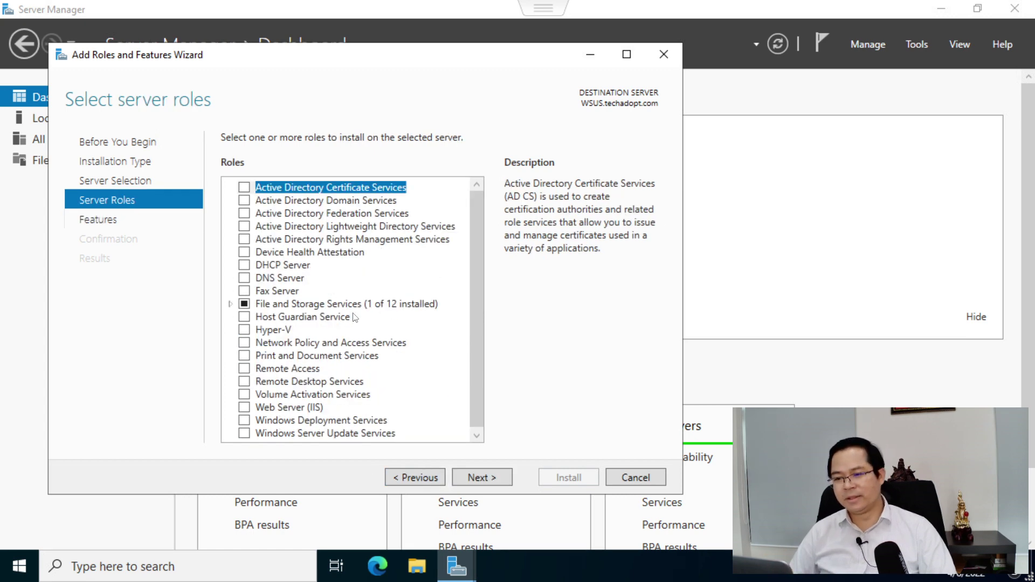
scroll(351, 319, "down", 1)
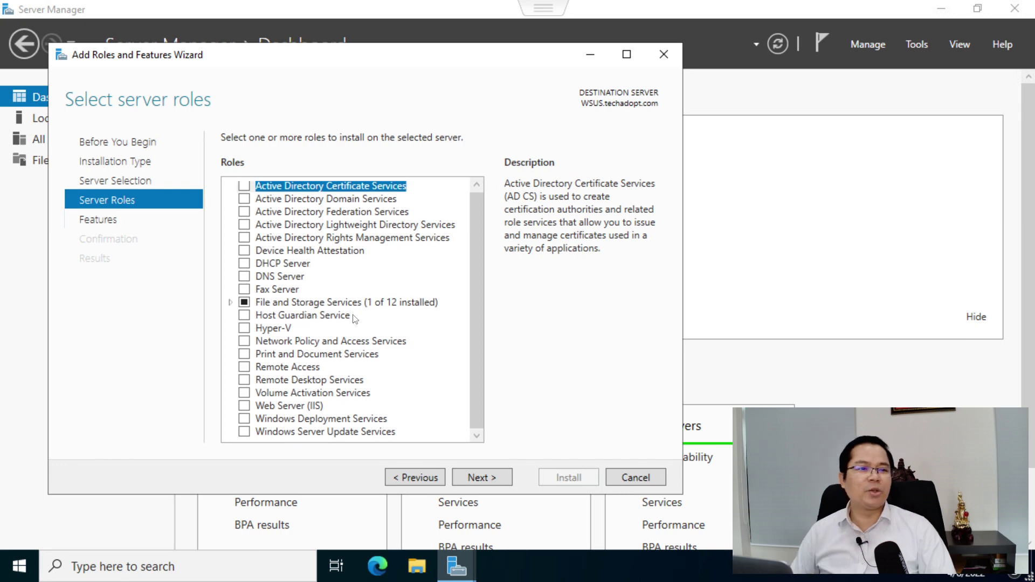
left_click(248, 433)
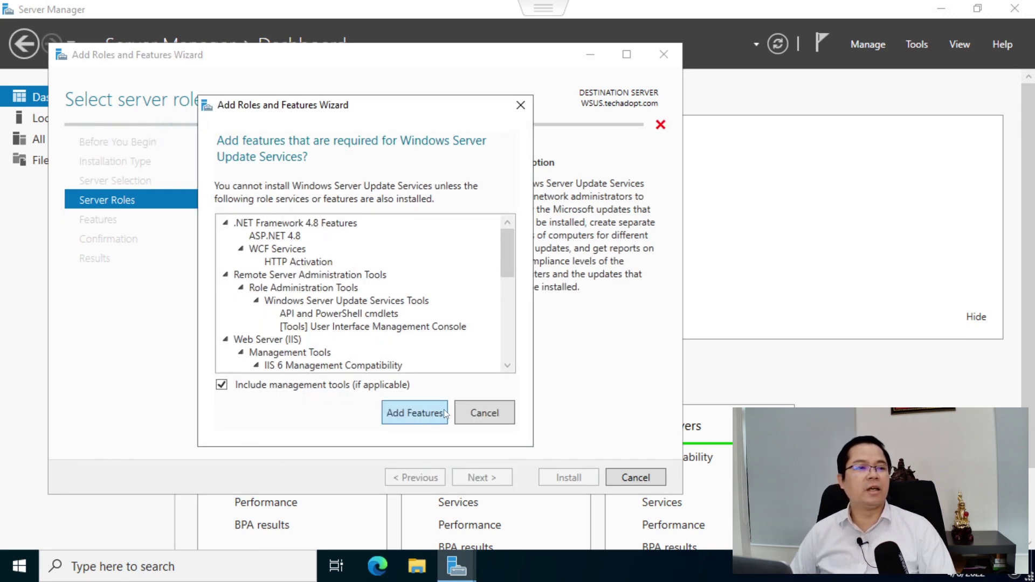
left_click(470, 412)
Select the Windows Server Update Services role and add its required features, including the management tools
left_click(244, 431)
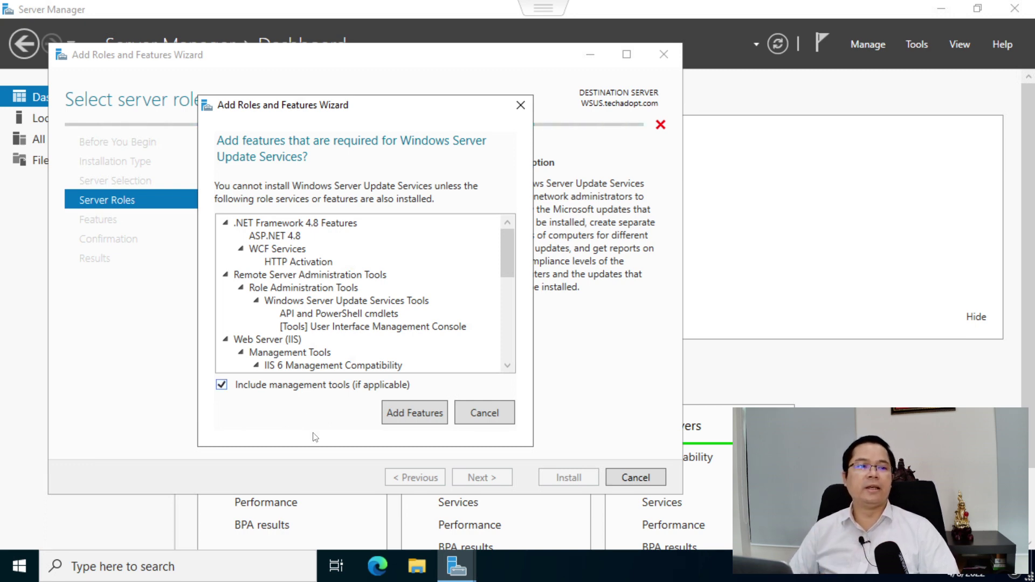
left_click(401, 420)
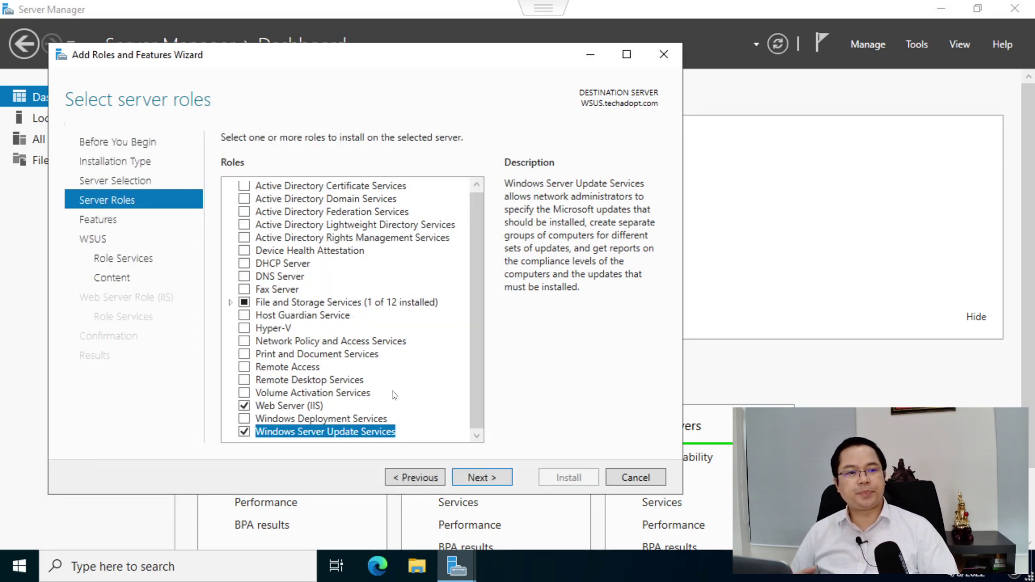
left_click(313, 406)
left_click(312, 431)
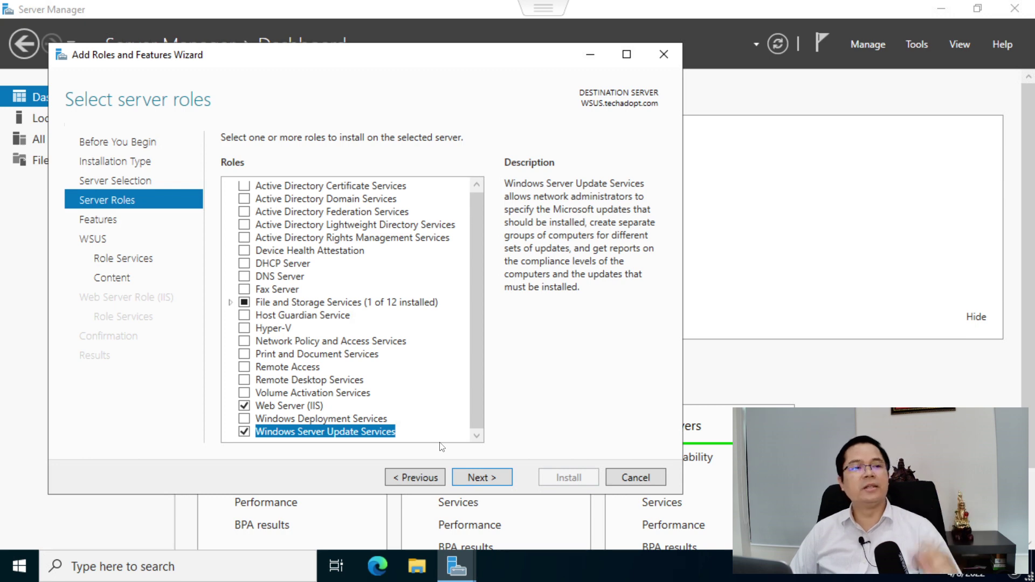
Accept the preselected features and continue past the WSUS introduction to its role services
left_click(478, 477)
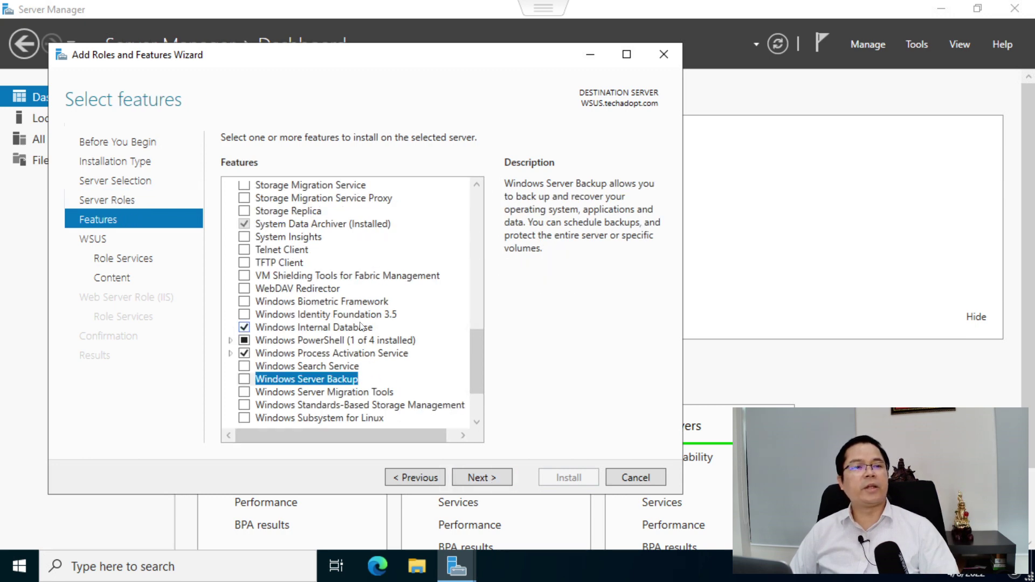
left_click(481, 478)
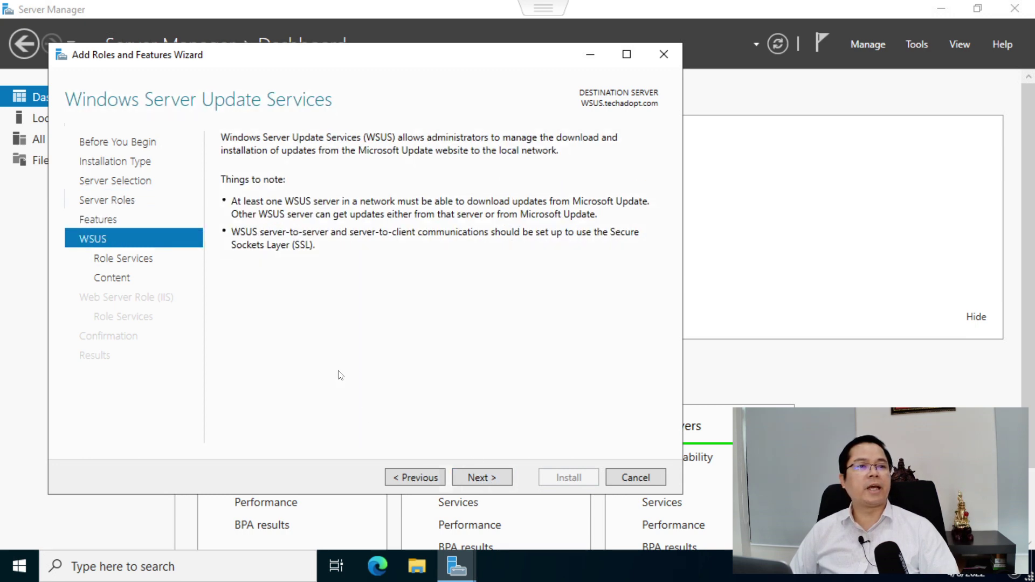
left_click(487, 479)
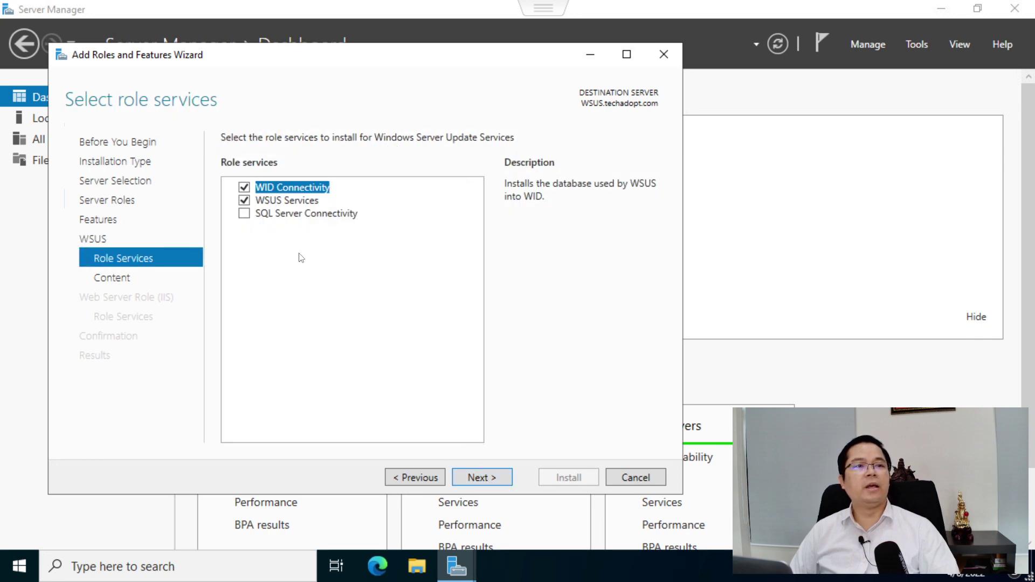
Try to add the SQL Server Connectivity role service alongside WID Connectivity and WSUS Services
left_click(335, 212)
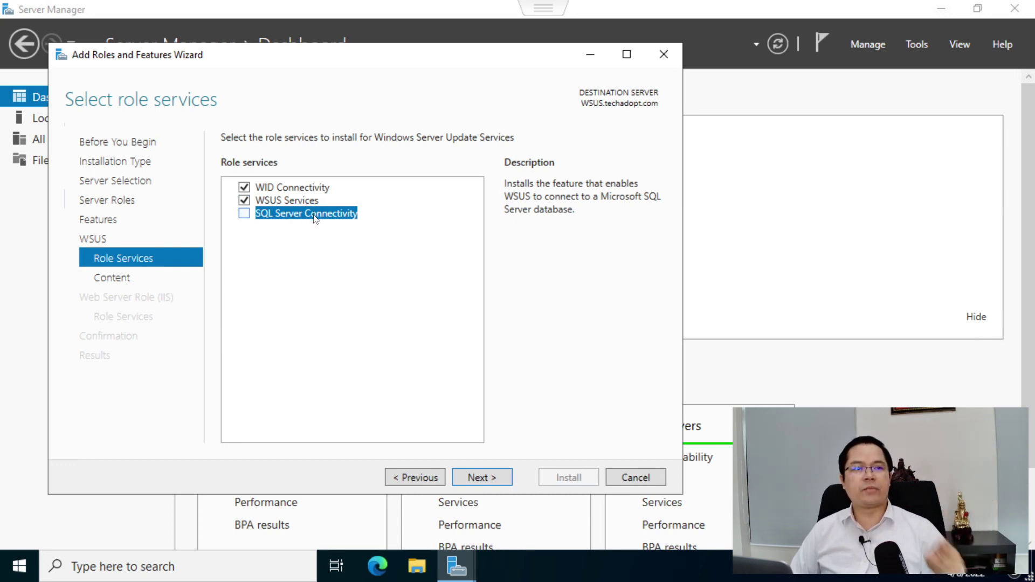
left_click(246, 215)
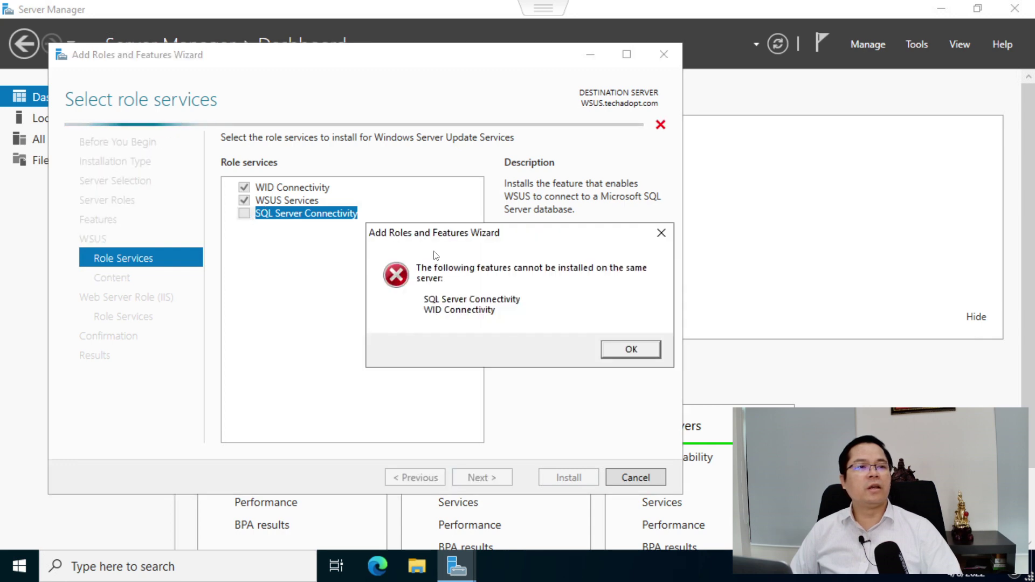
left_click(639, 352)
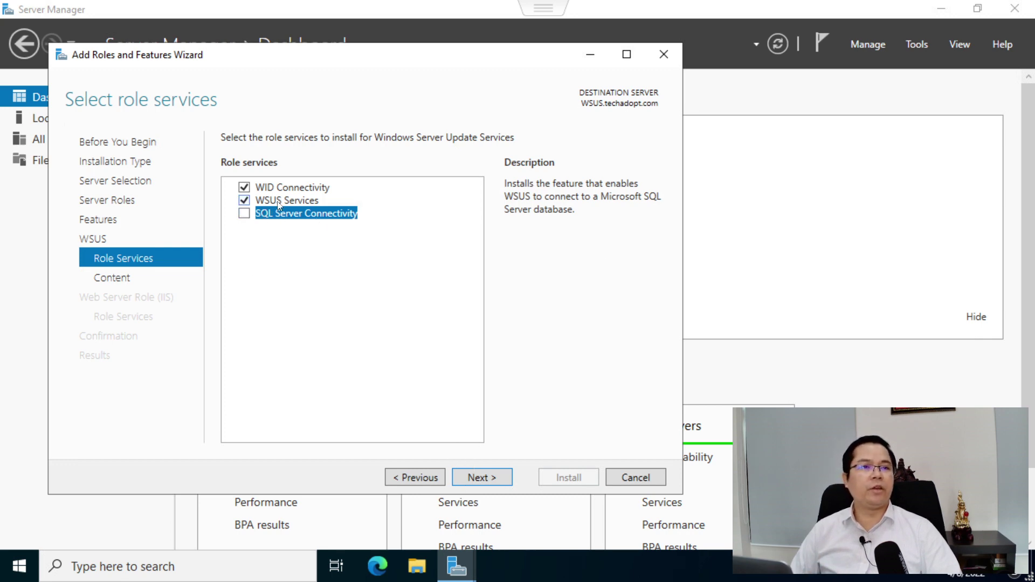
Continue to the content location selection with WID Connectivity and WSUS Services, and check the server's drives in File Explorer
left_click(484, 476)
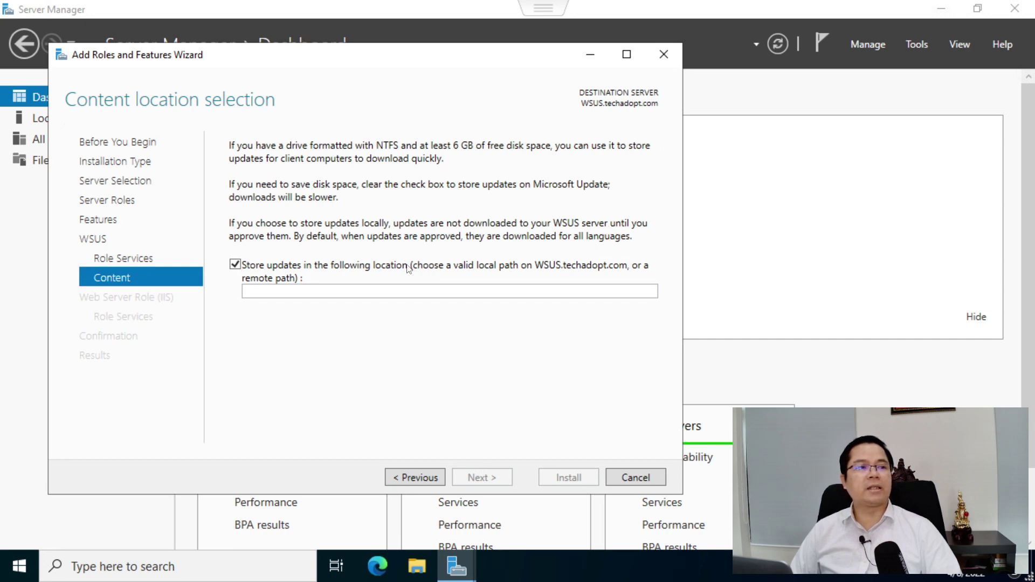
left_click(418, 566)
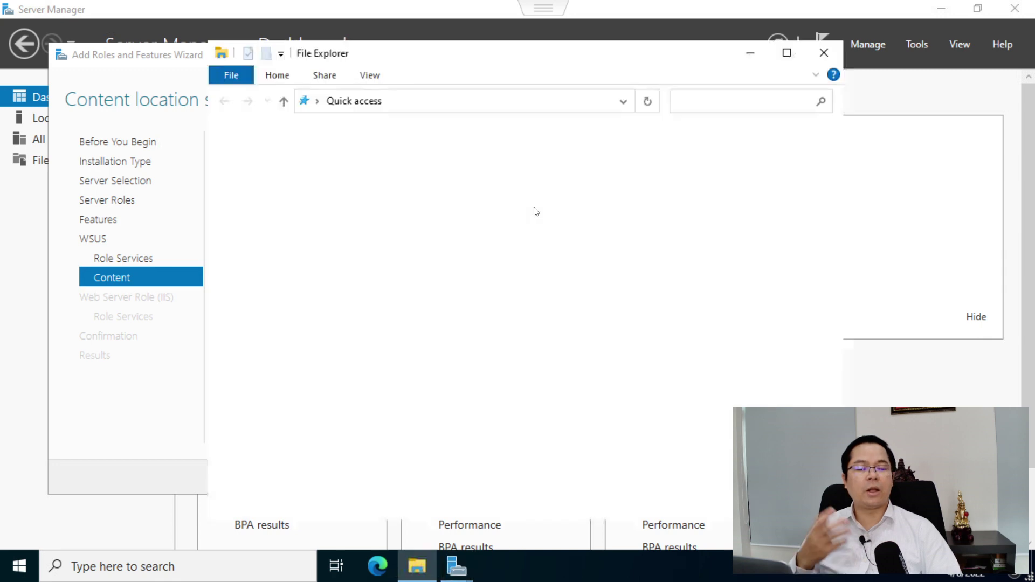
left_click(253, 246)
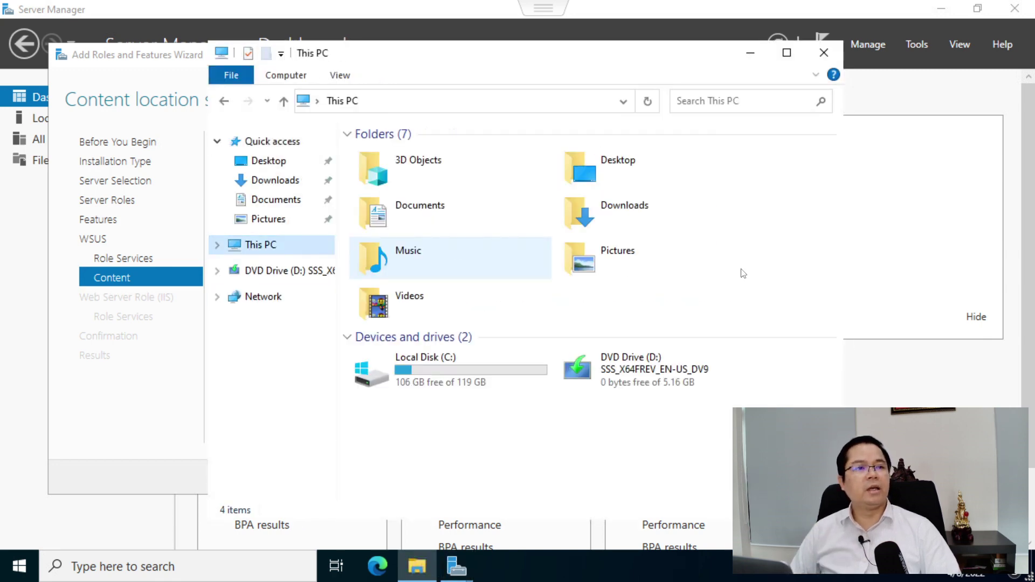
Open Disk Management in Computer Management from Server Manager and select the unallocated space on Disk 1
left_click(914, 46)
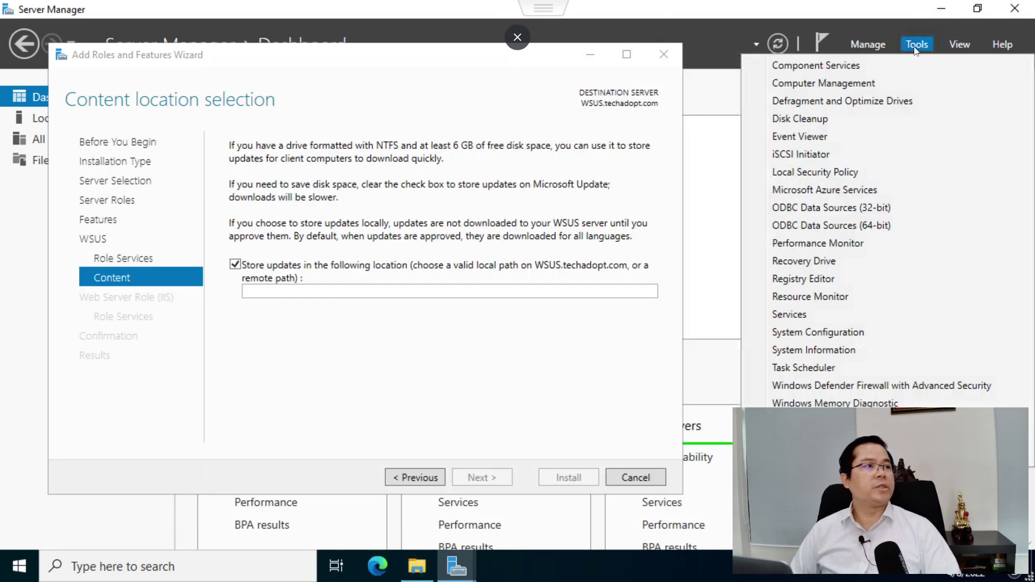
left_click(822, 82)
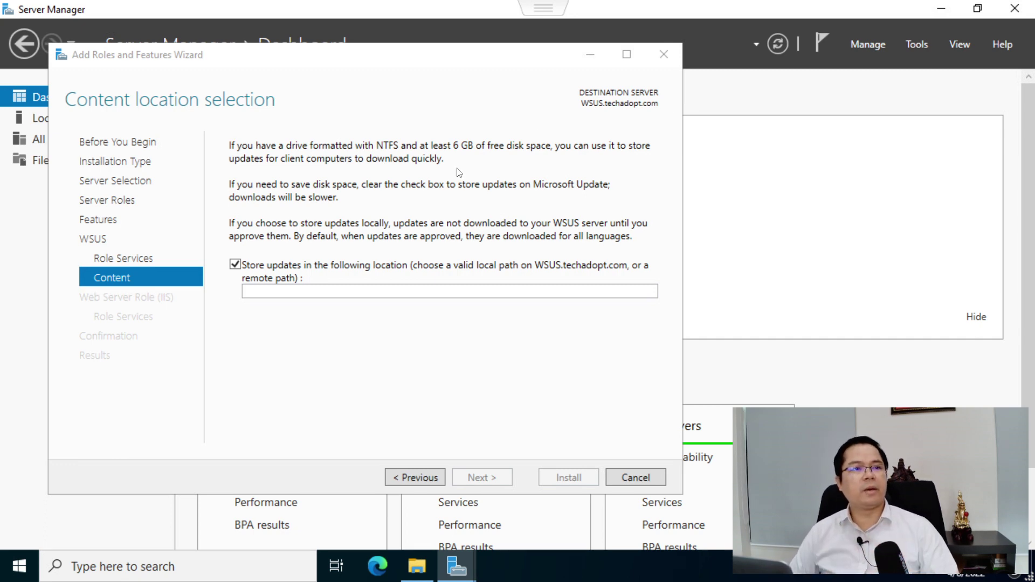
left_click(102, 221)
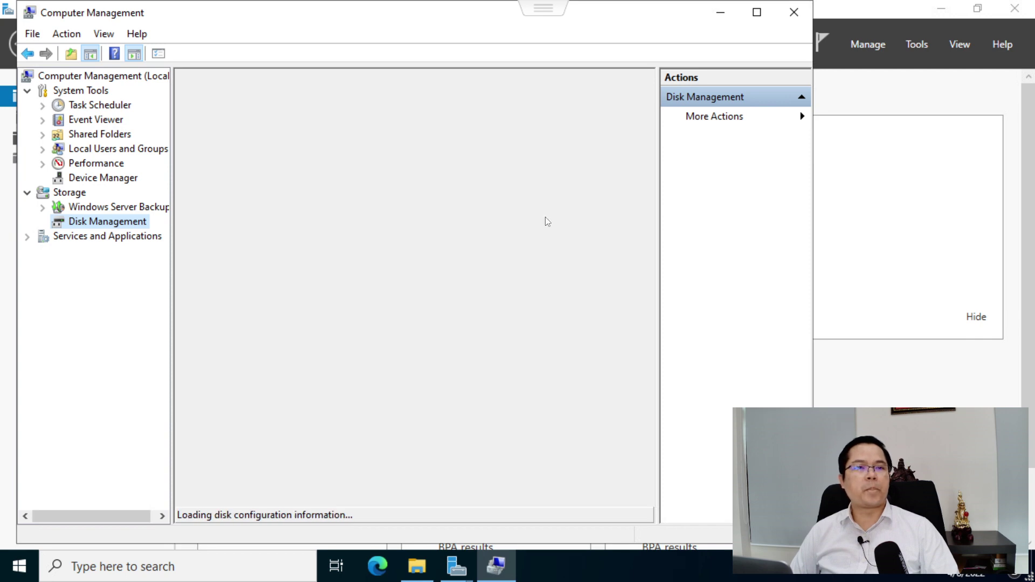
left_click(380, 435)
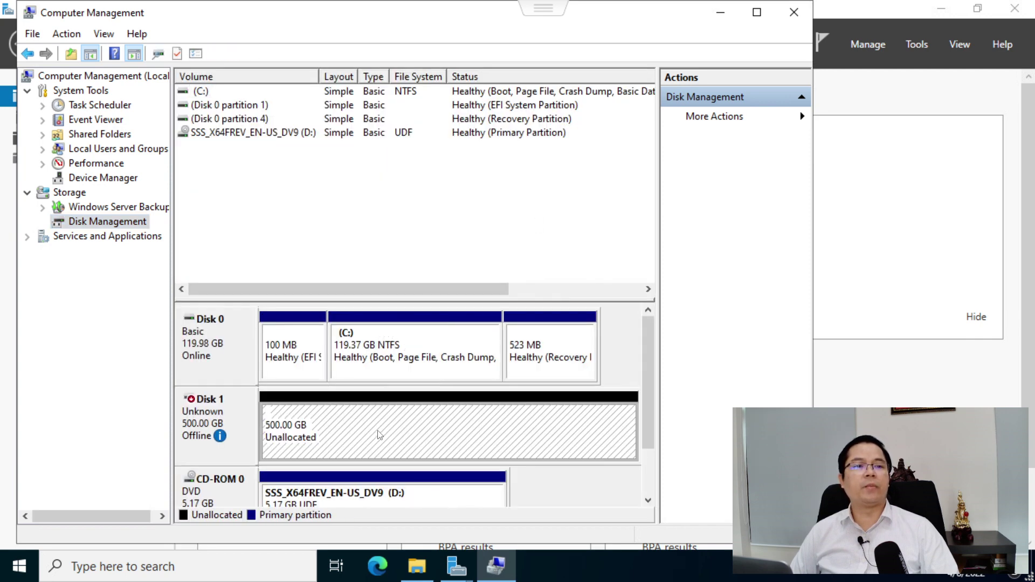
Bring Disk 1 online and initialize it with the GPT partition style
left_click(193, 417)
right_click(208, 414)
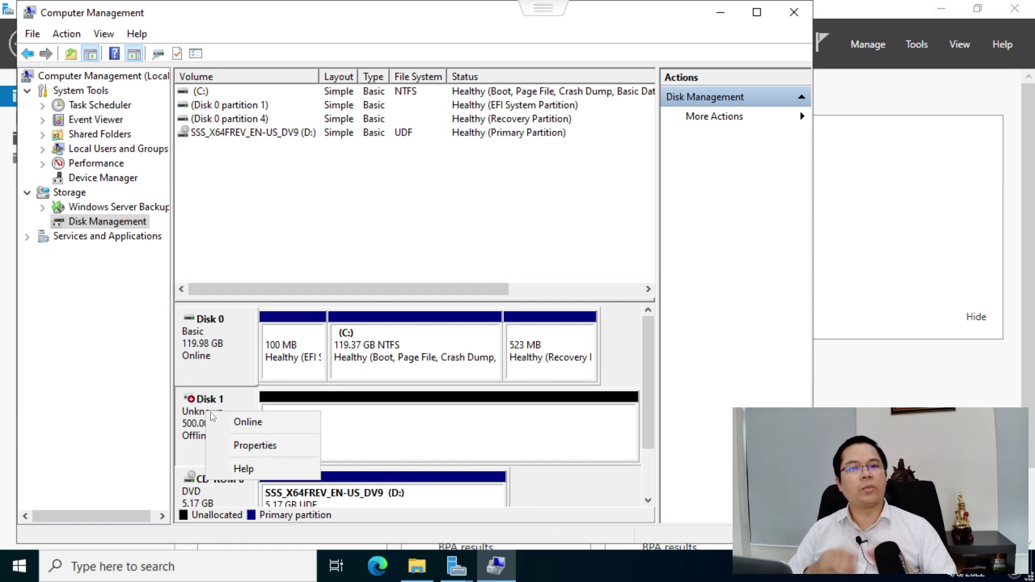
left_click(261, 425)
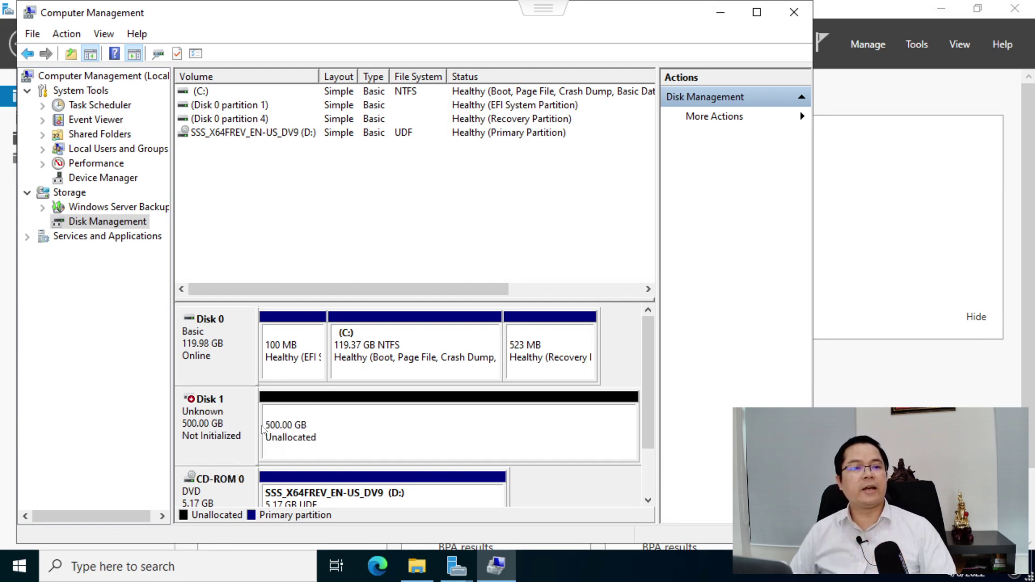
right_click(234, 417)
left_click(261, 426)
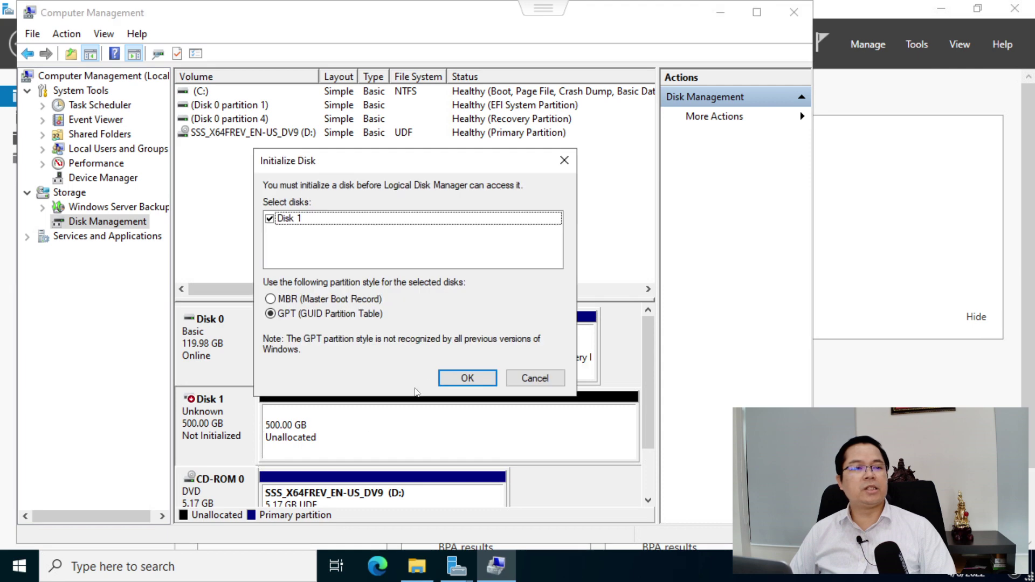
left_click(474, 377)
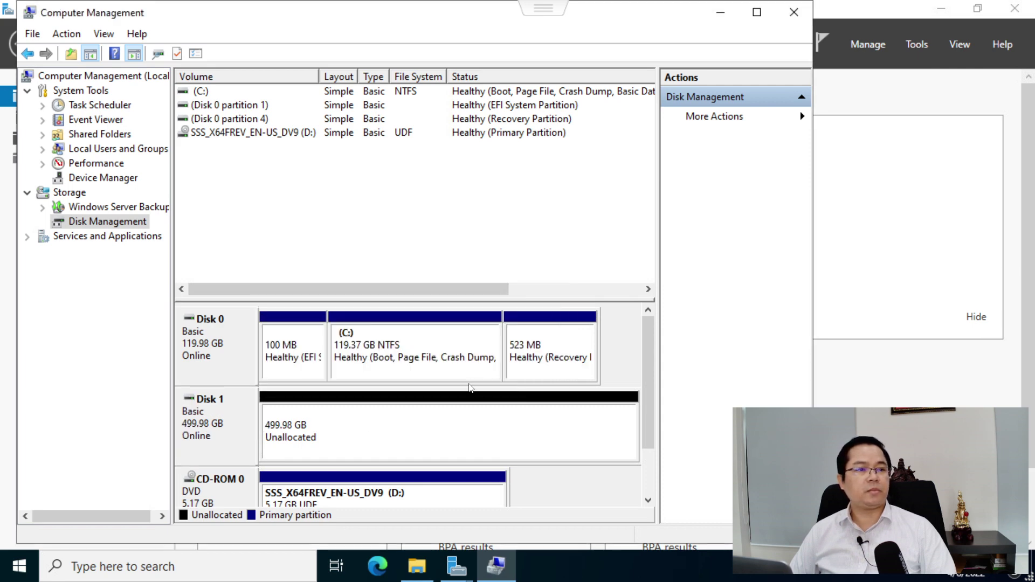
Change the DVD drive's letter to G and accept the drive letter warning
right_click(330, 495)
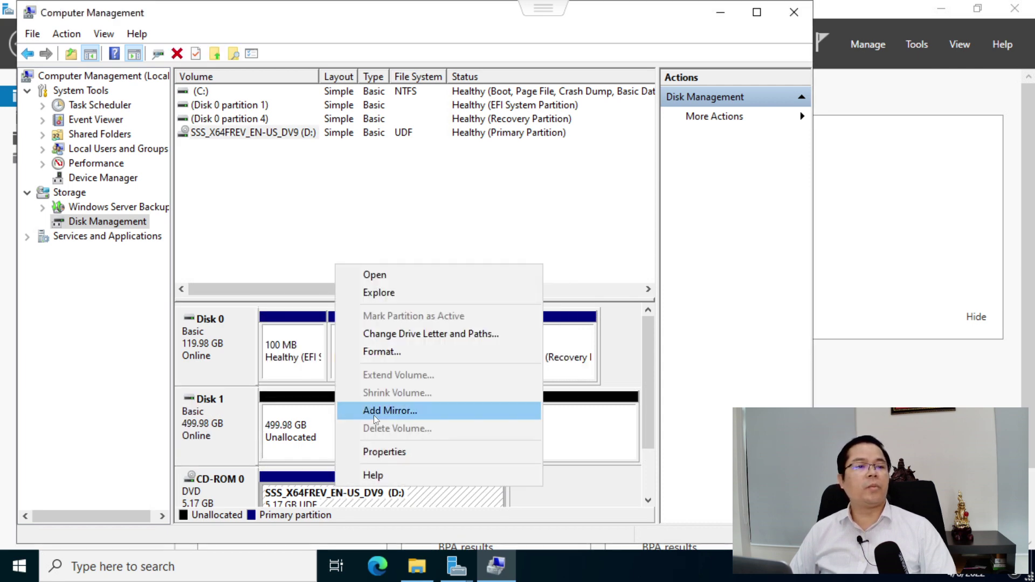
left_click(411, 335)
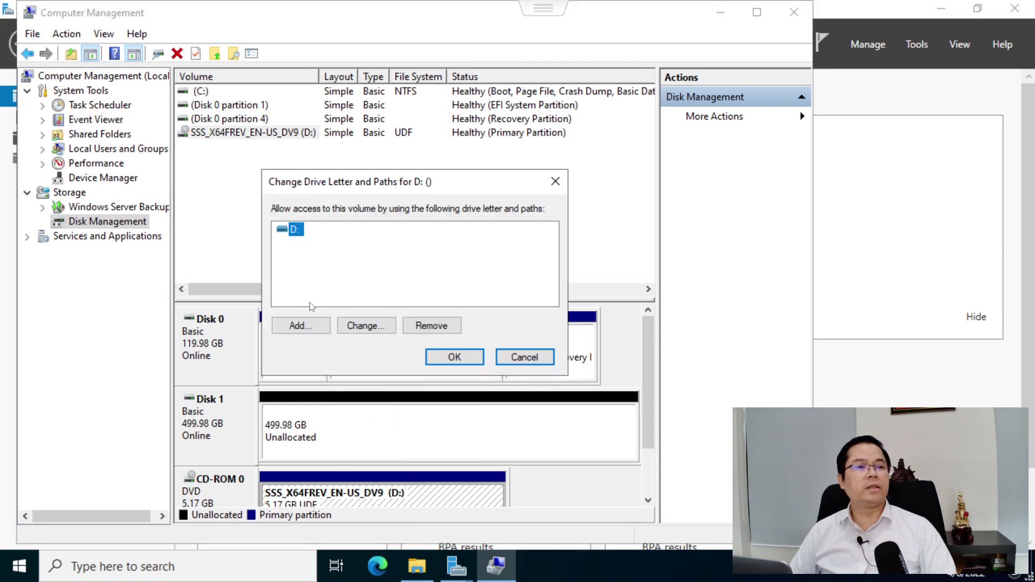
left_click(366, 328)
left_click(541, 254)
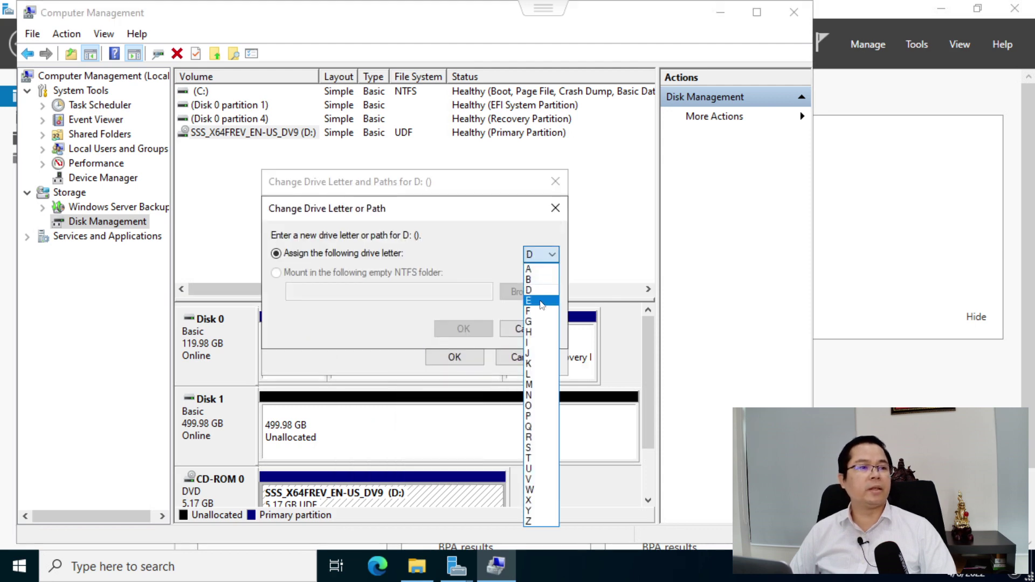
left_click(539, 322)
left_click(447, 334)
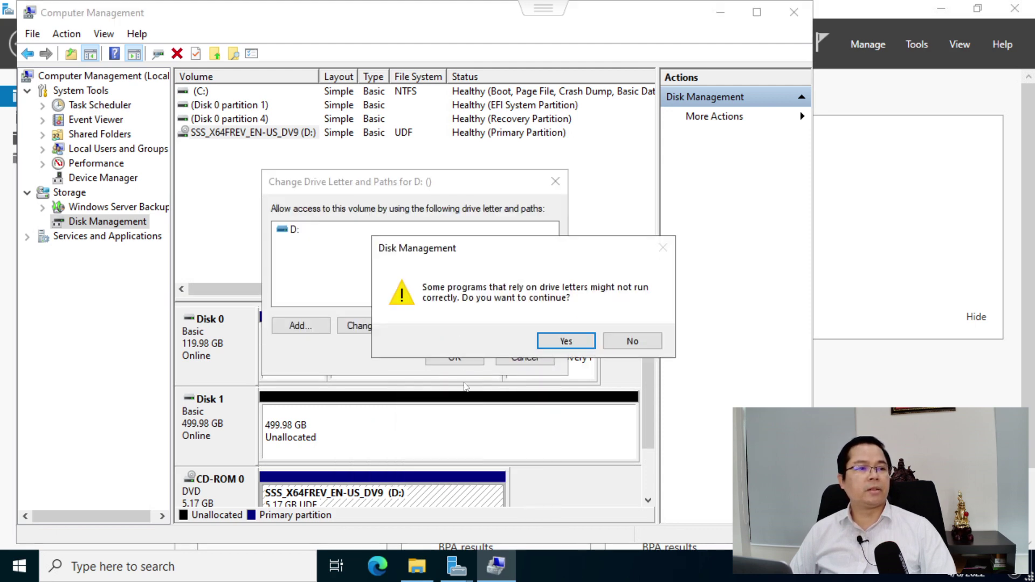
left_click(566, 341)
Create a simple volume across Disk 1's unallocated space with drive letter D, NTFS, quick format and the label WSUS-Data
right_click(354, 425)
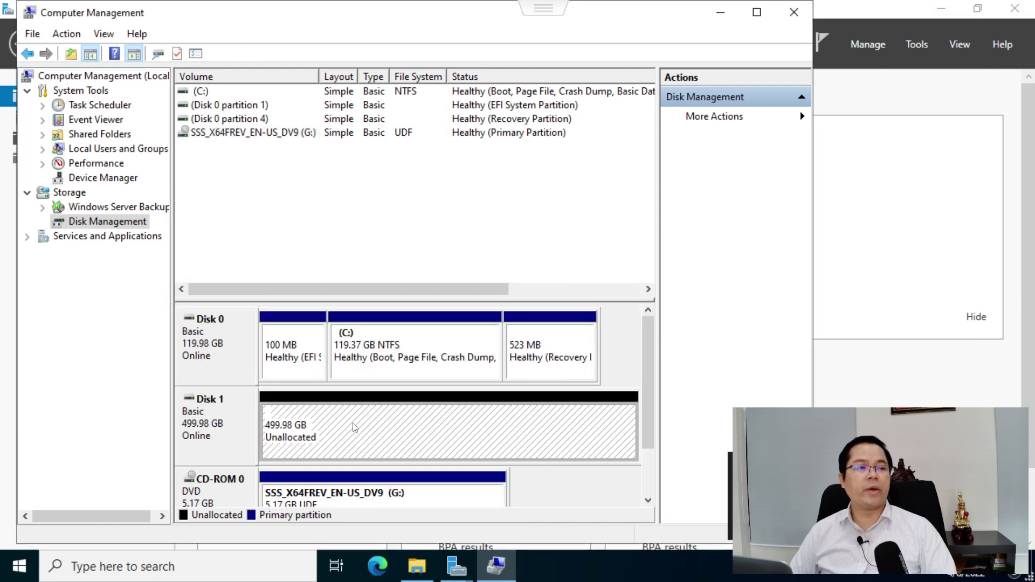
left_click(404, 292)
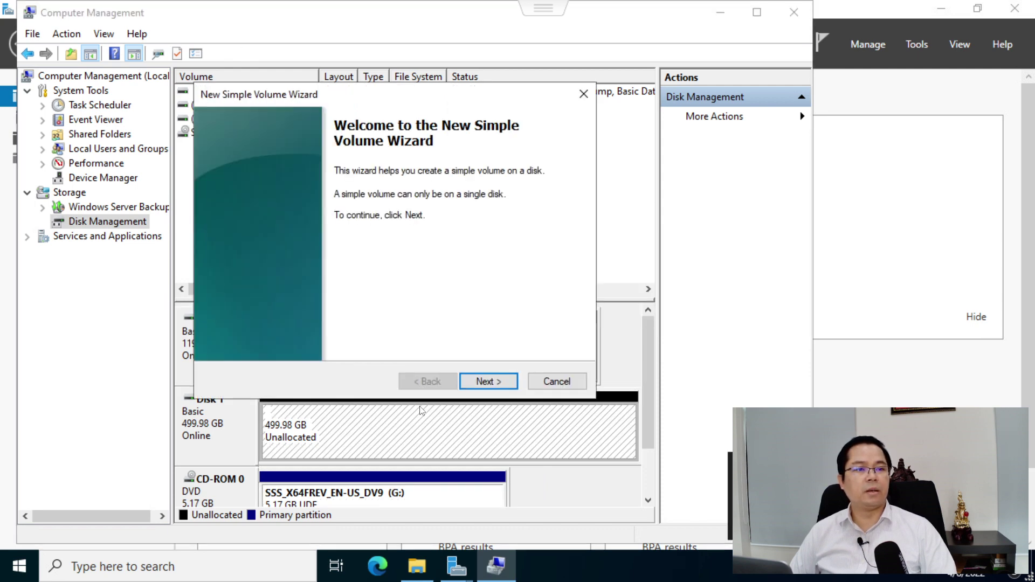
left_click(485, 382)
left_click(485, 382)
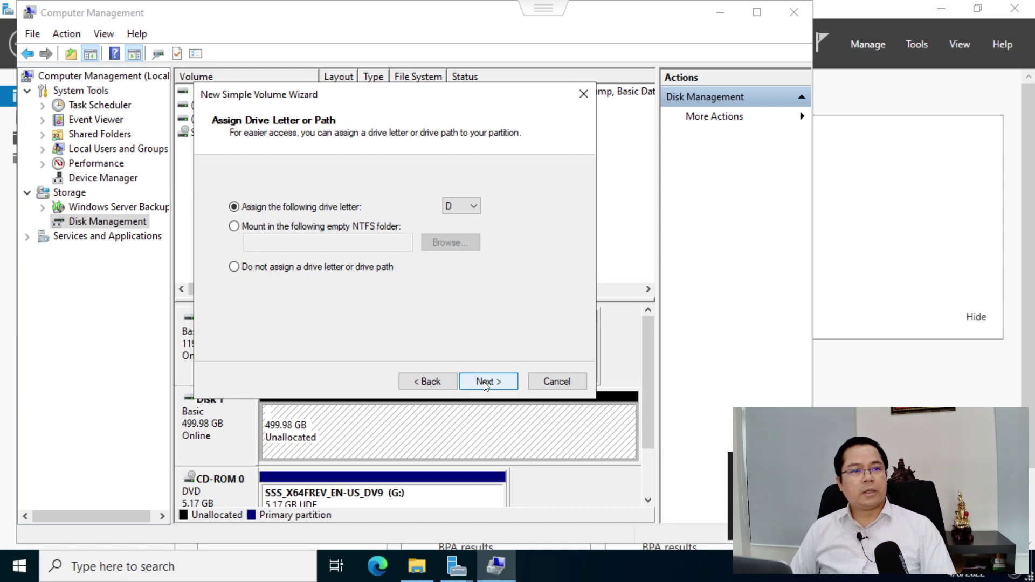
left_click(485, 381)
key("Tab")
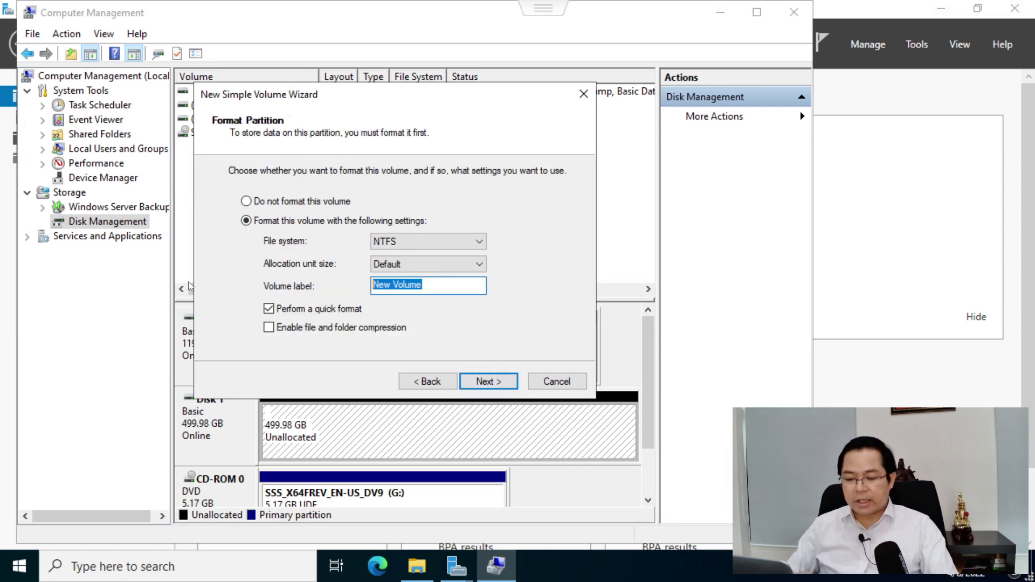
type("WSU")
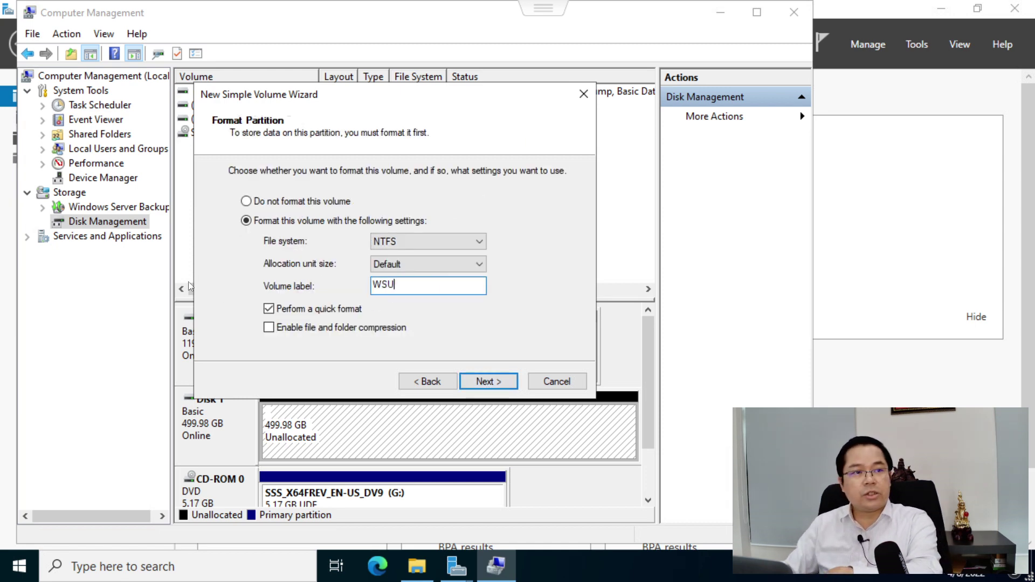
type("S-Data")
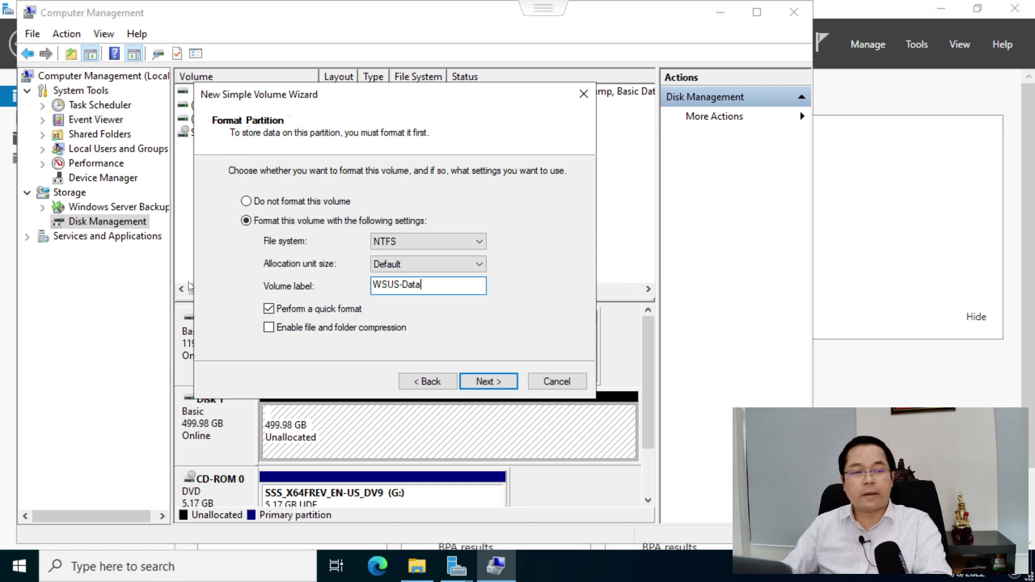
left_click(506, 388)
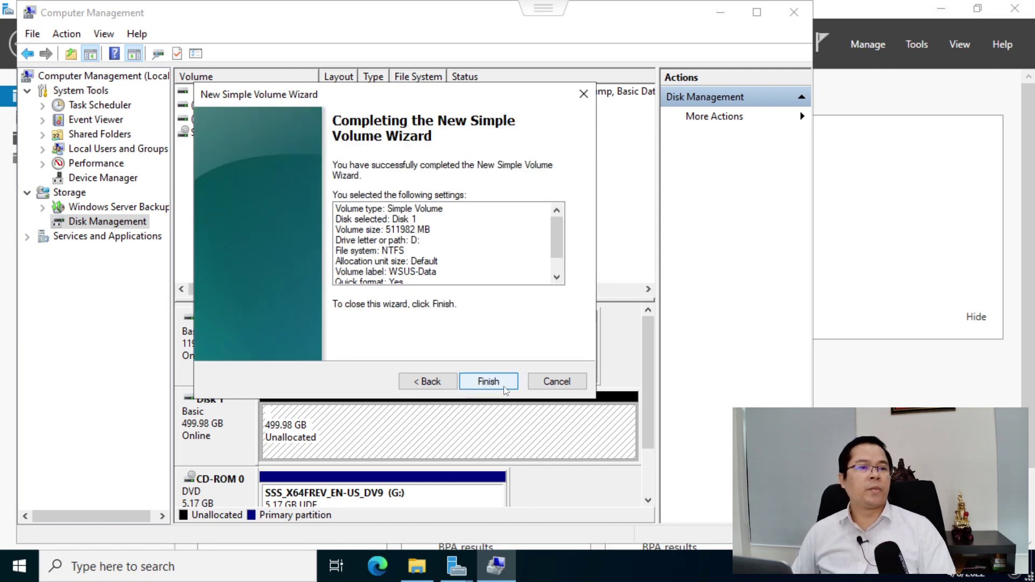
left_click(488, 382)
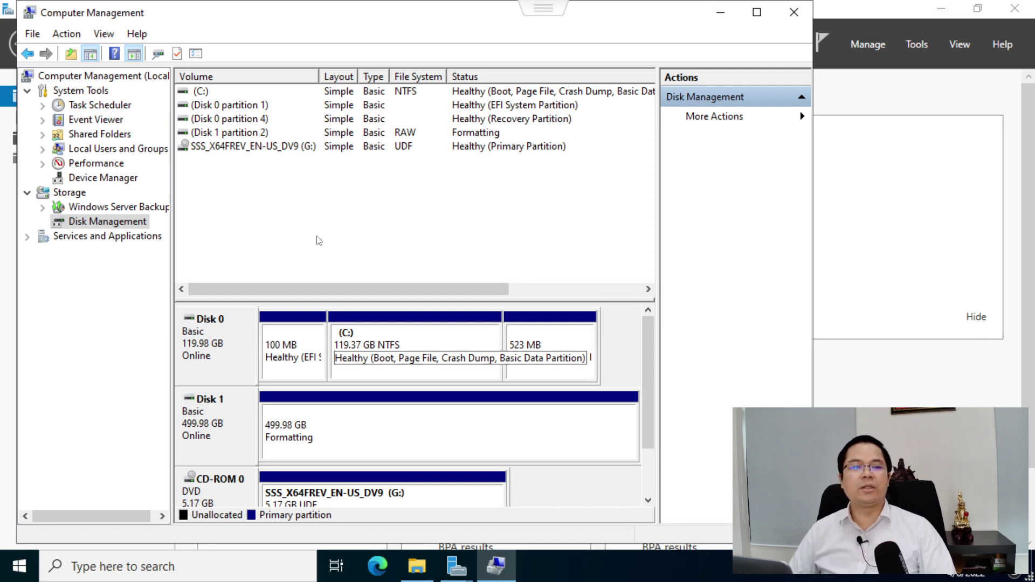
Return to the Add Roles and Features Wizard and enter d:\WSUS-Data as the location for storing updates
left_click(504, 576)
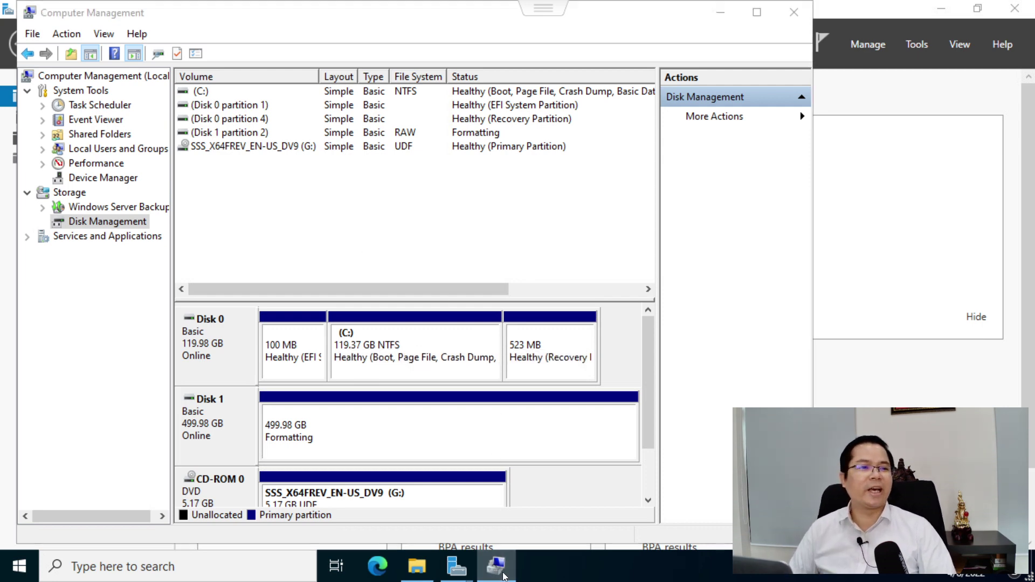
left_click(496, 566)
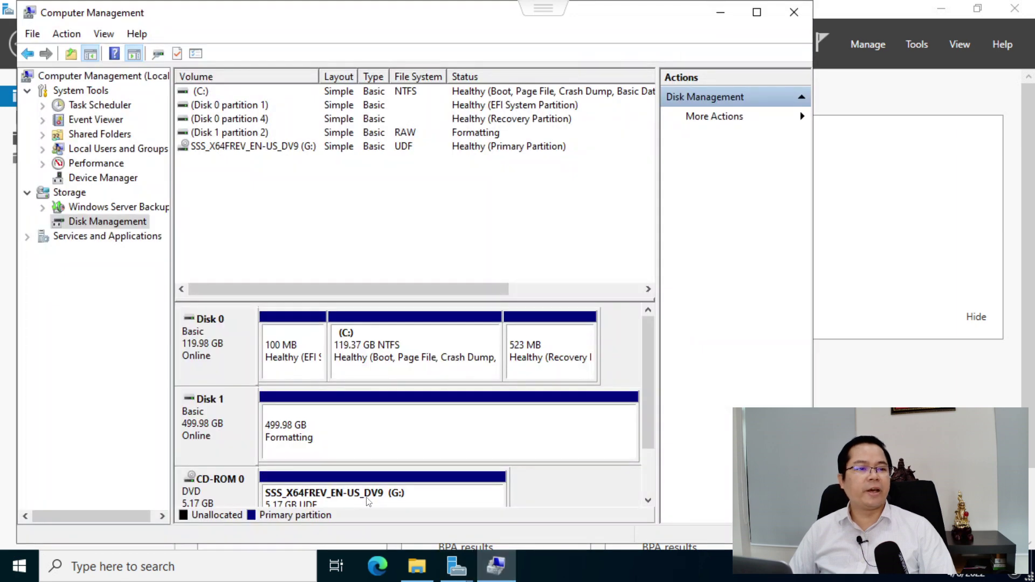
left_click(532, 516)
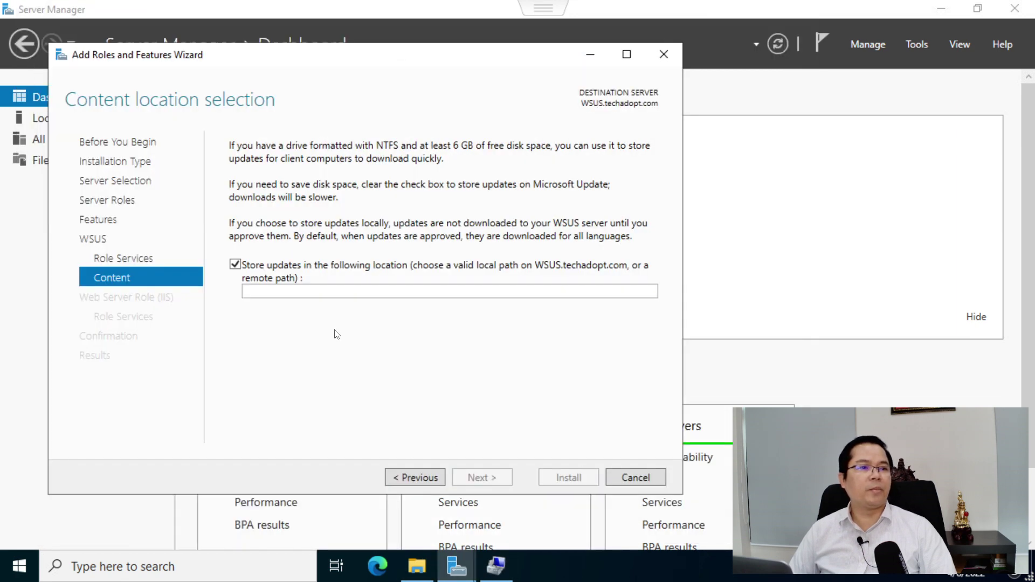
left_click(277, 294)
type("d:")
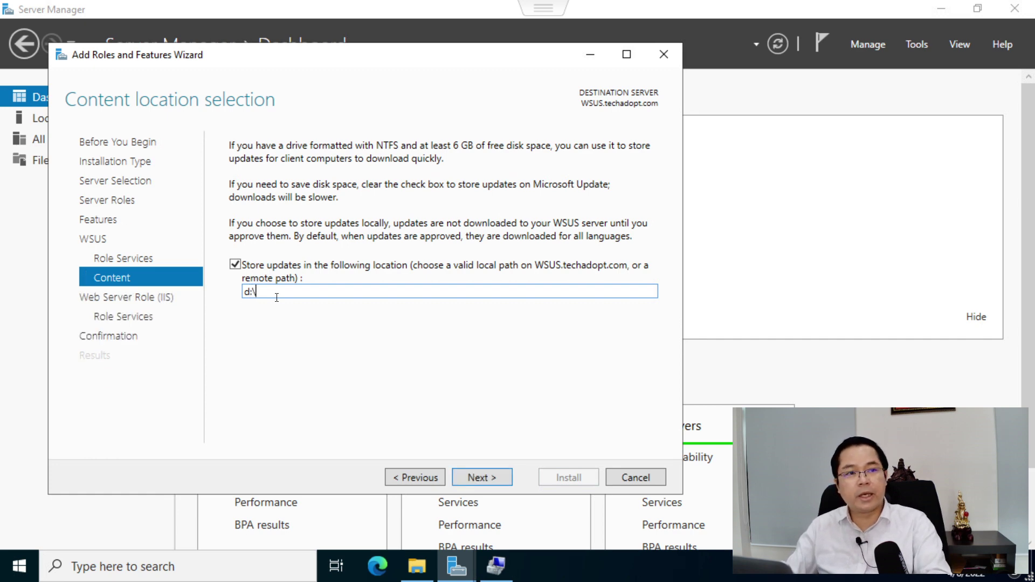
type("\\WSUS")
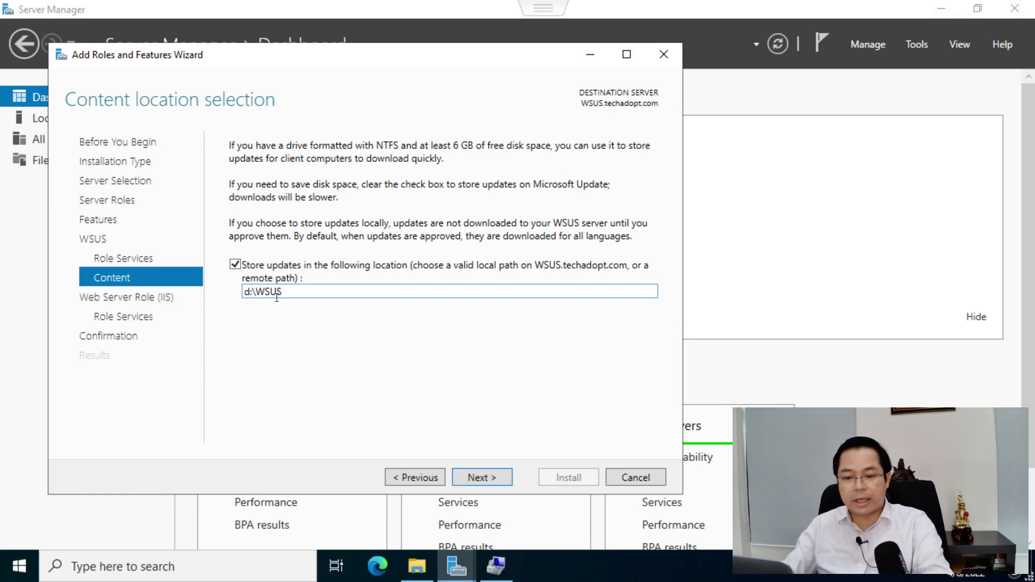
type("-Data")
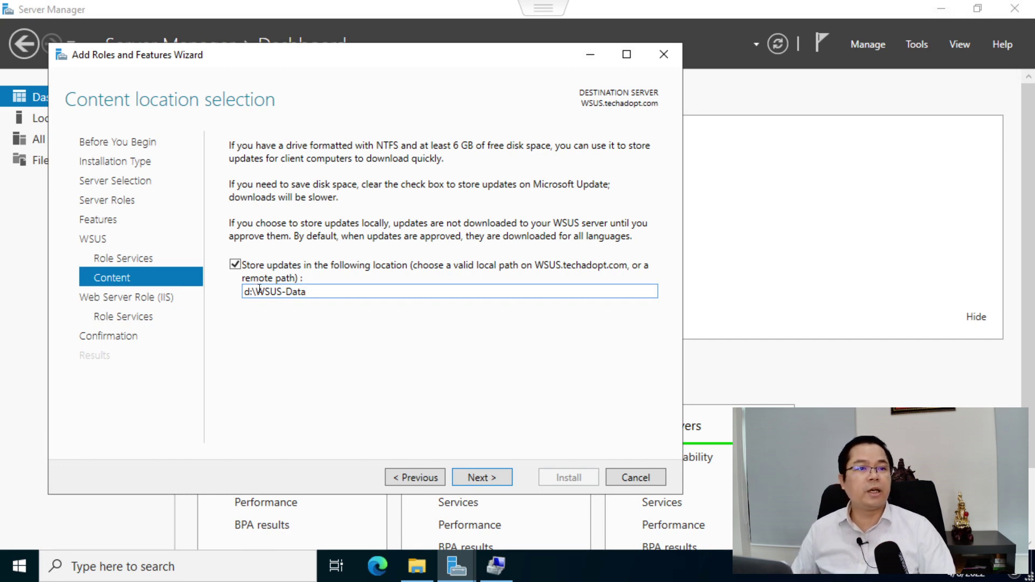
Change the update storage location to d:\WSUS-Repository and continue to the Web Server Role (IIS) page
key("ctrl+a")
left_click(342, 290)
left_click_drag(343, 290, 255, 293)
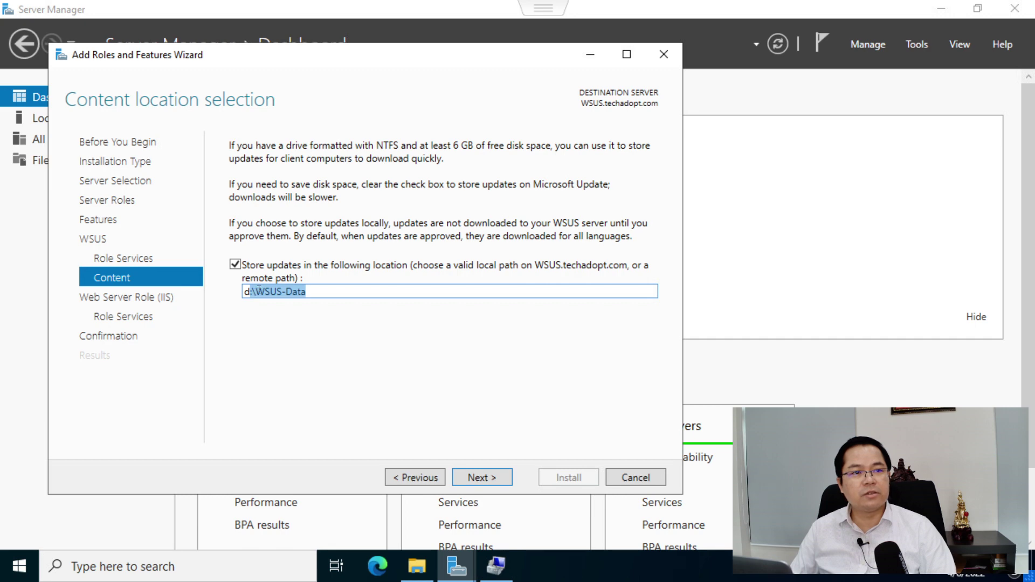
left_click(317, 290)
key("BackSpace")
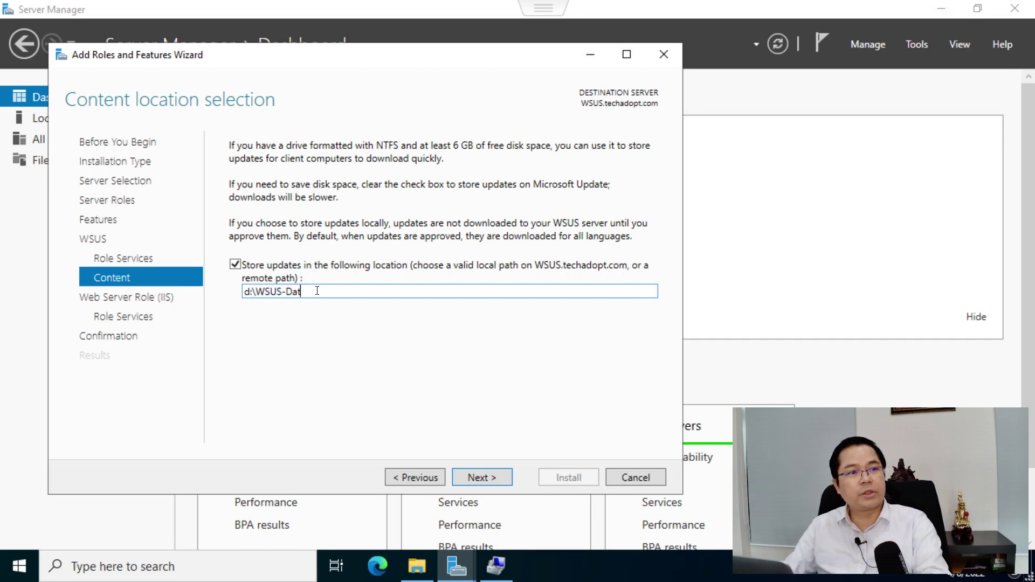
key("BackSpace")
key("BackSpace")
key("BackSpace")
type("Re")
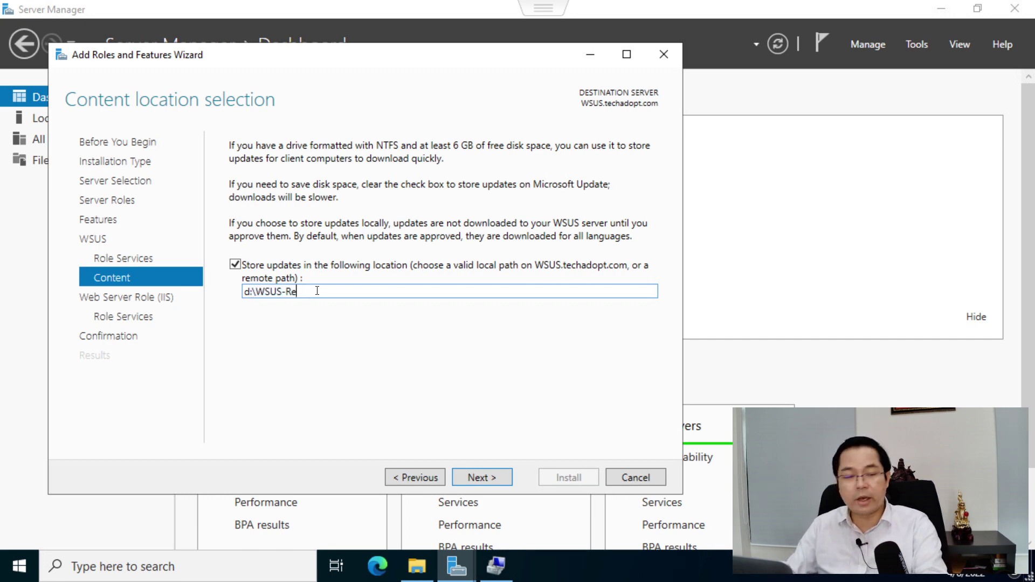
type("po")
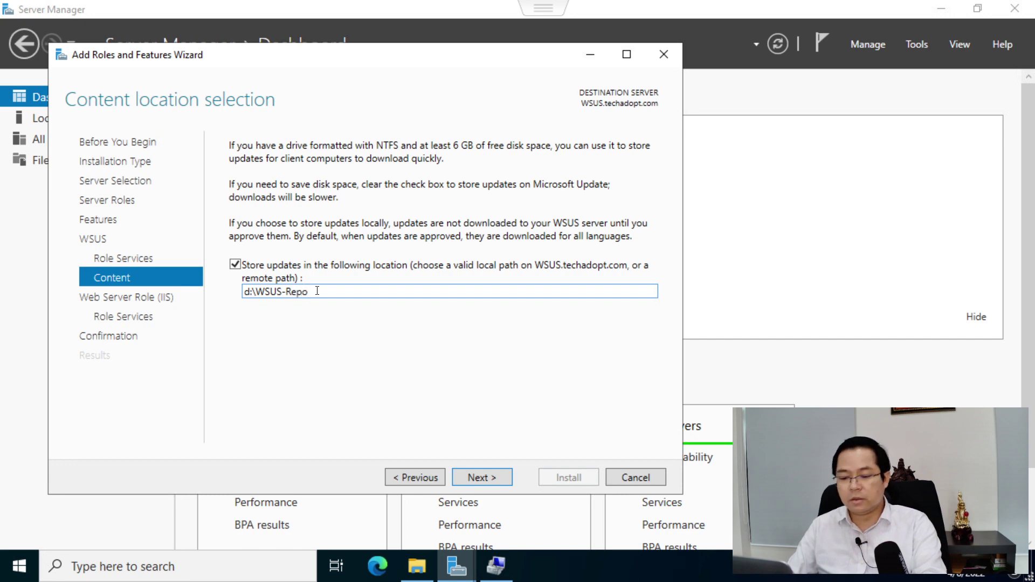
type("sitory")
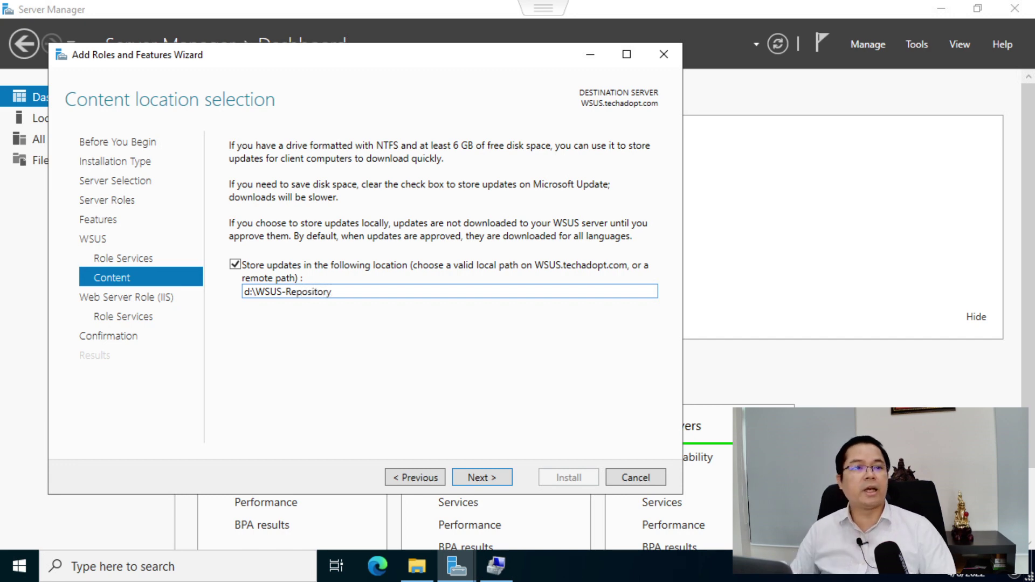
left_click(482, 479)
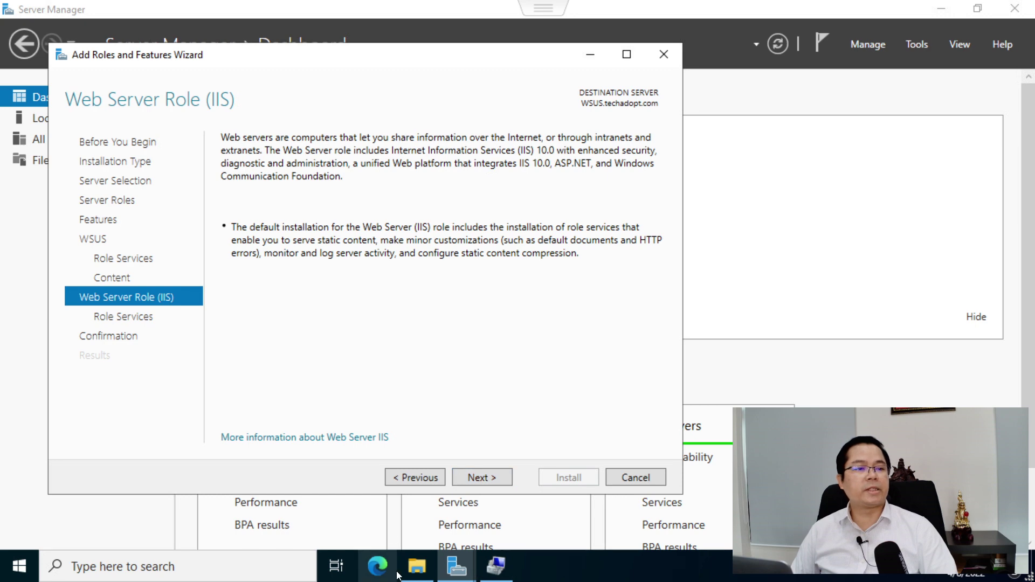
Check This PC for the new drive and inspect the formatting status of Disk 1's volume in Disk Management
left_click(417, 566)
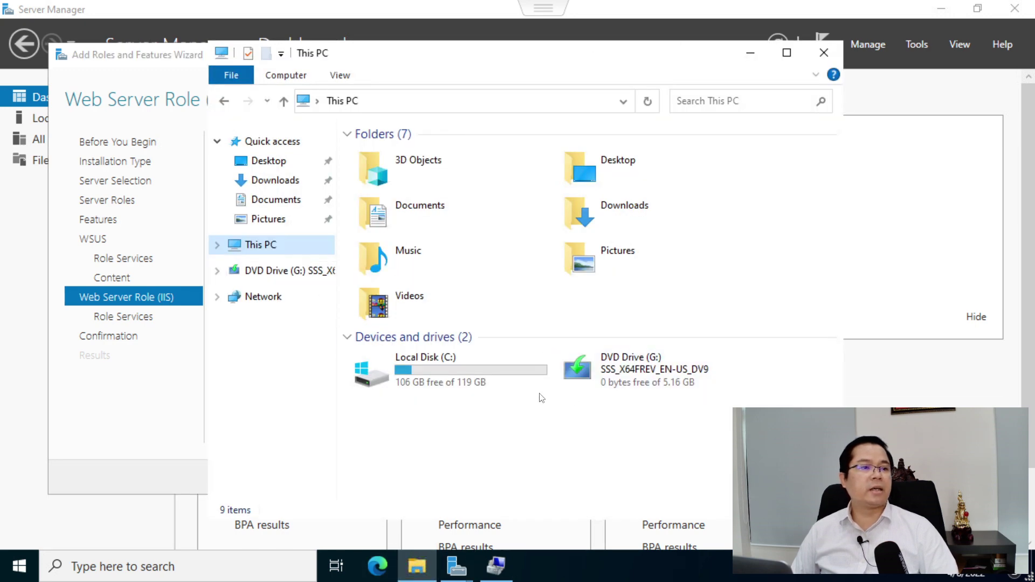
left_click(495, 565)
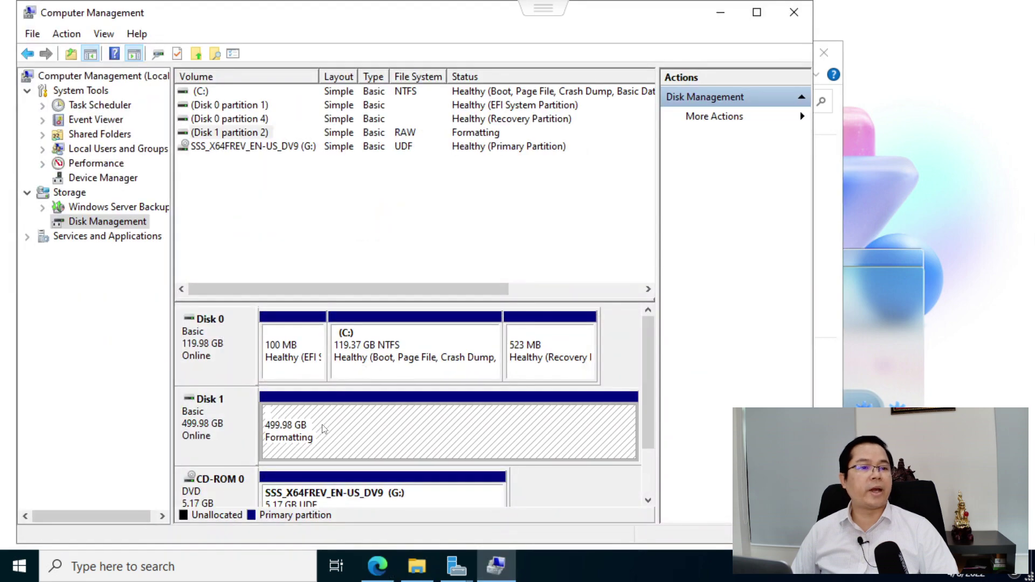
right_click(381, 432)
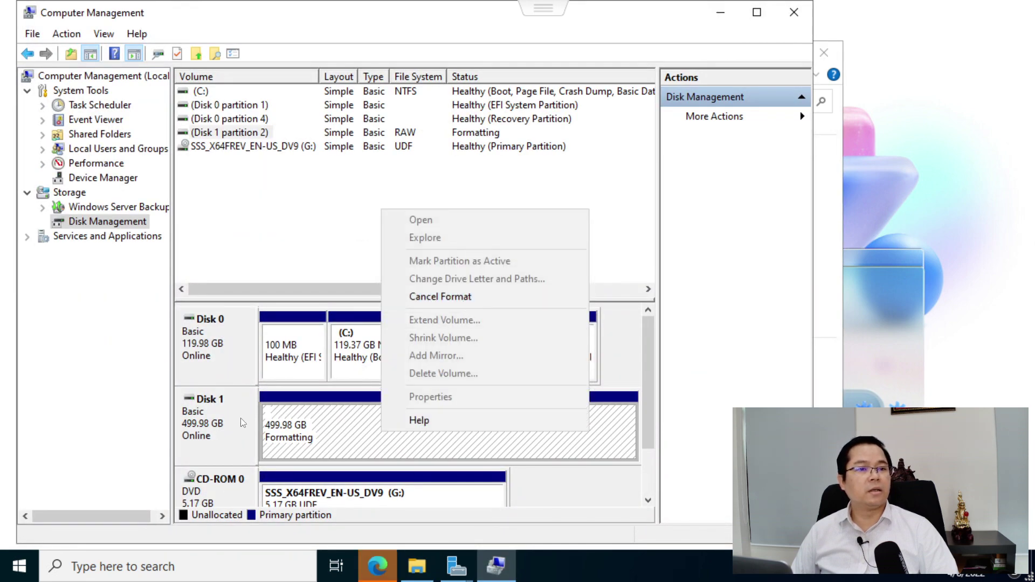
left_click(242, 423)
right_click(238, 421)
left_click(491, 441)
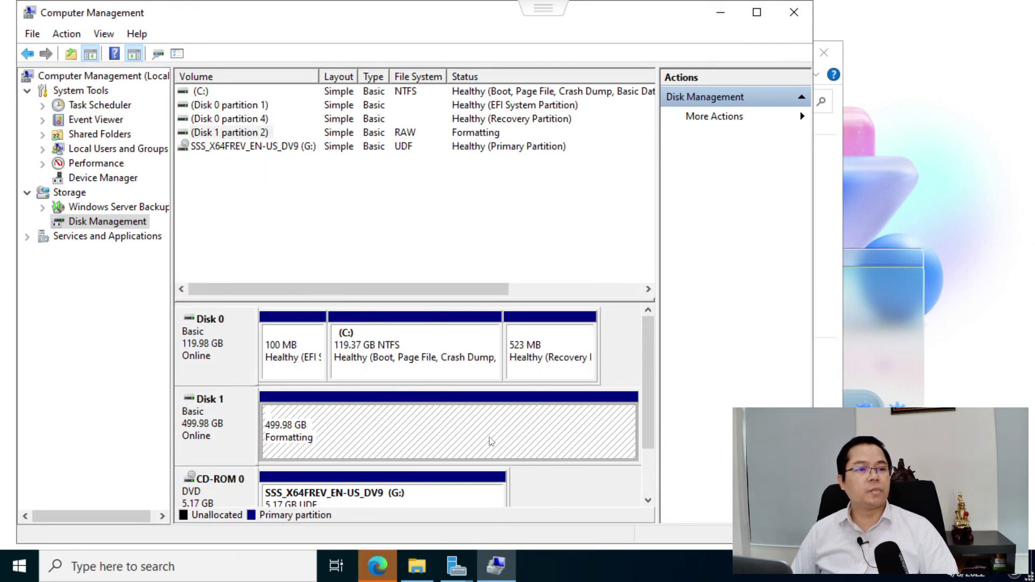
right_click(512, 440)
left_click(311, 429)
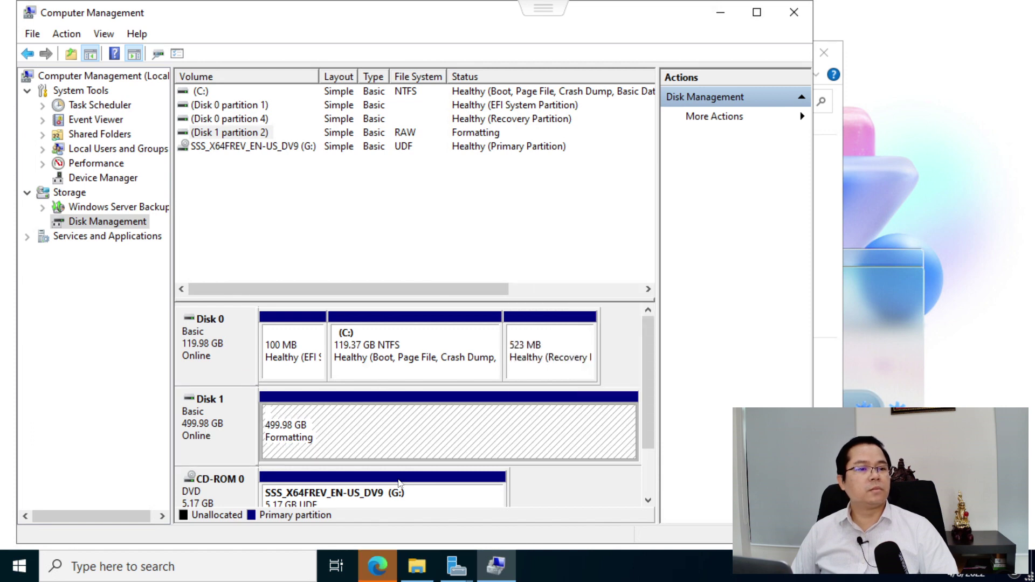
mouse_move(456, 566)
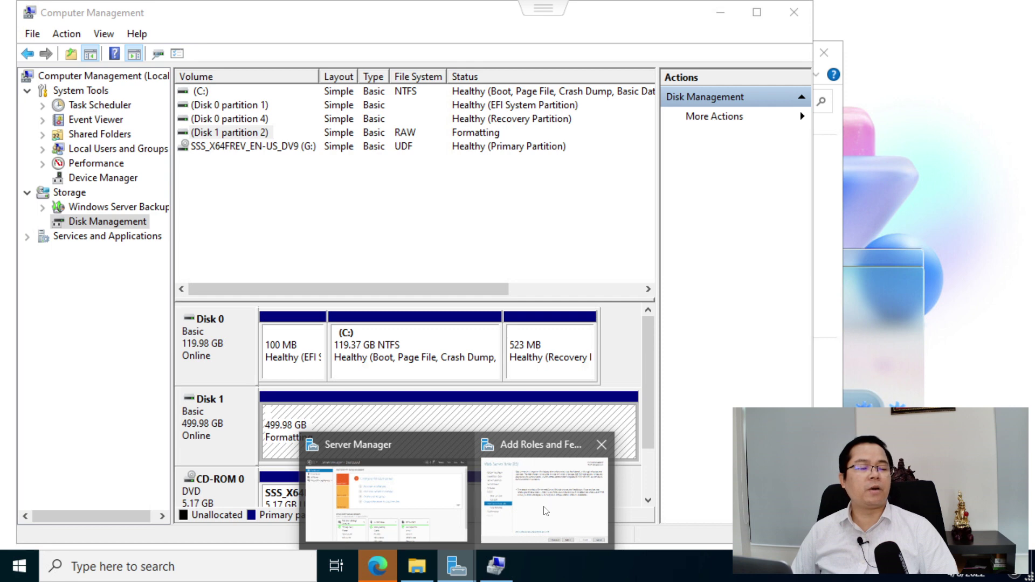
Cancel the running format of the volume on Disk 1
left_click(214, 432)
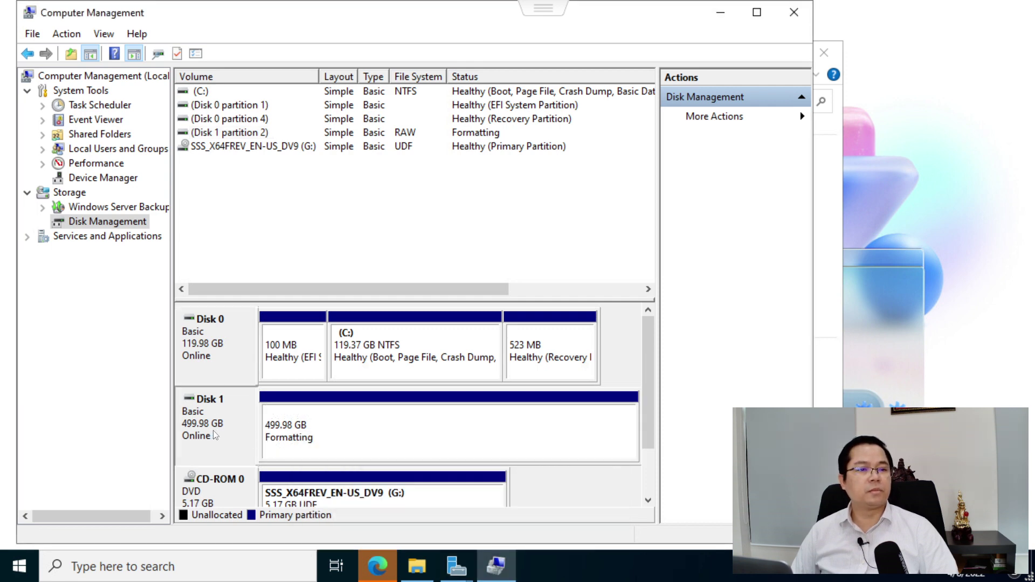
right_click(215, 435)
left_click(473, 419)
right_click(473, 418)
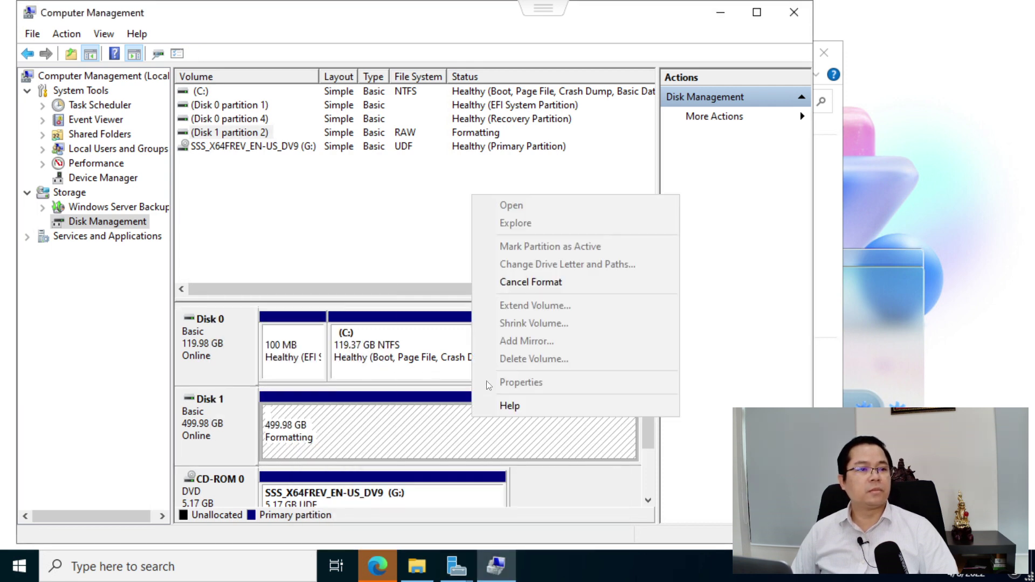
left_click(525, 282)
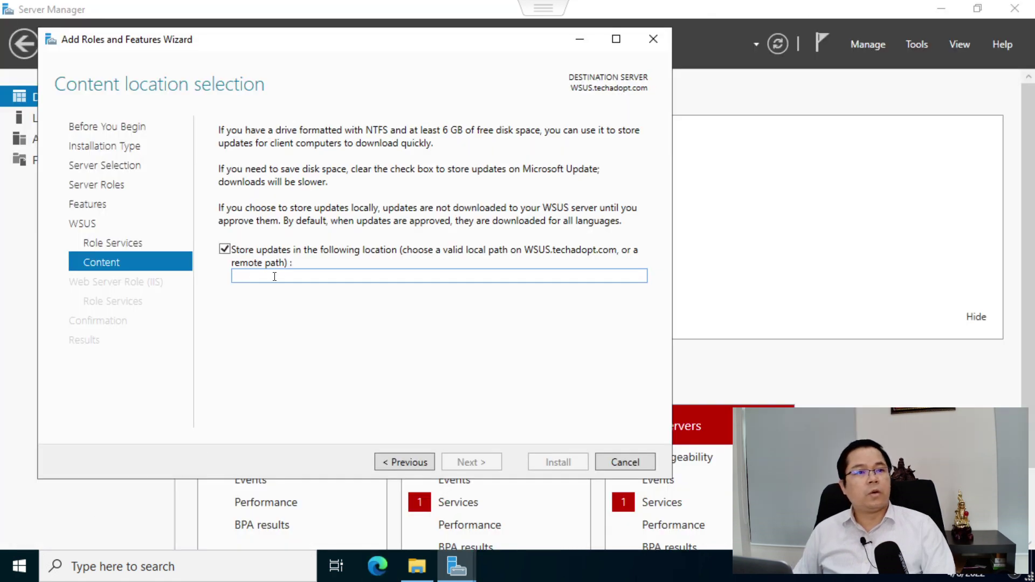
Enter d:\WSUS-Repository as the location for storing updates in the Add Roles and Features Wizard
type("d")
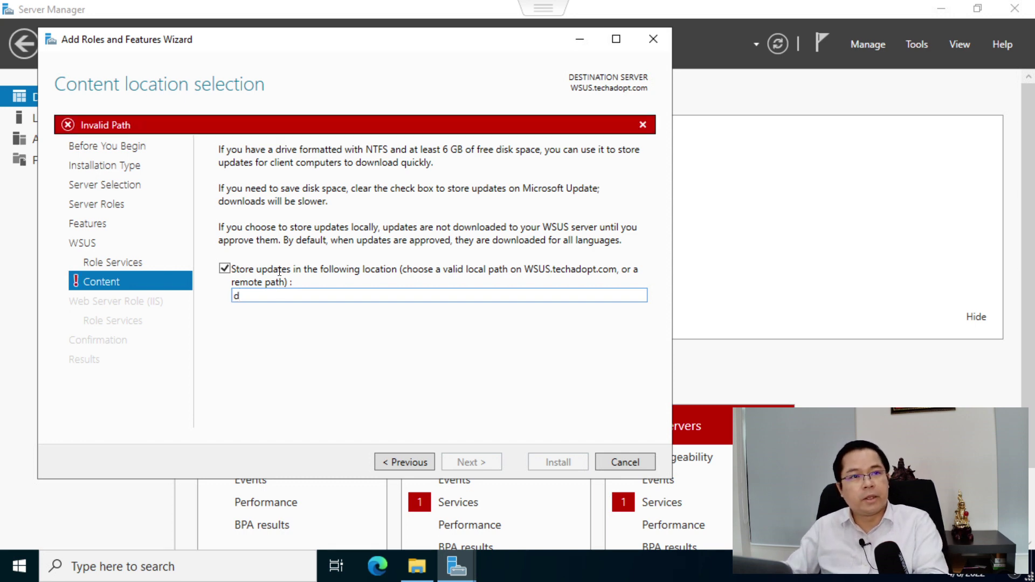
type(":\\")
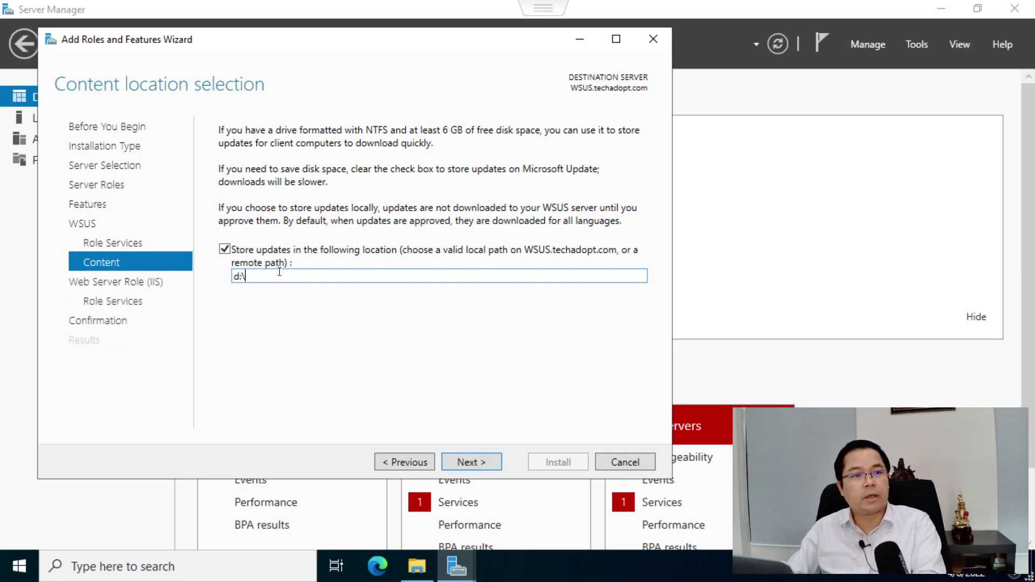
type("WS")
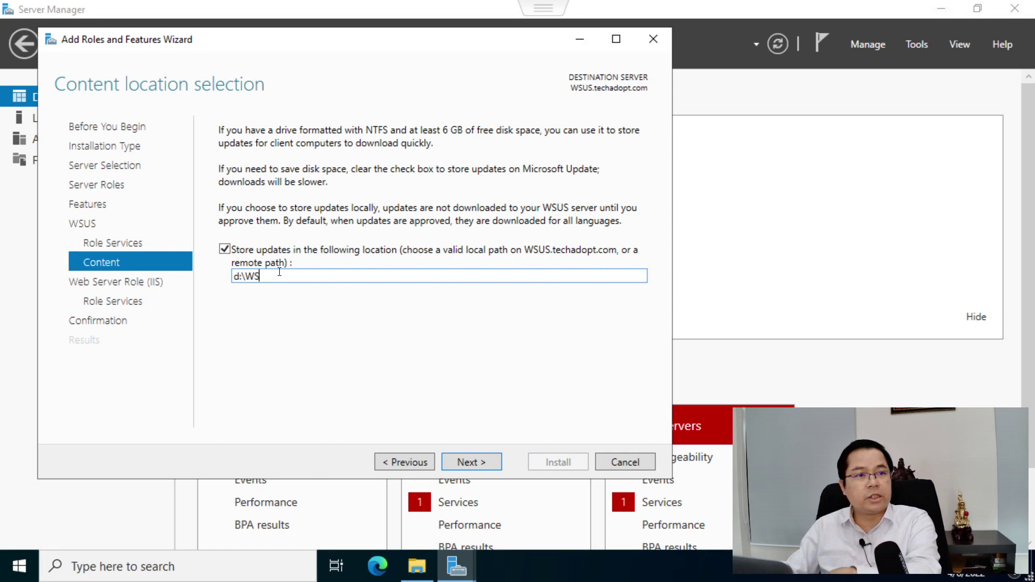
type("US-Re")
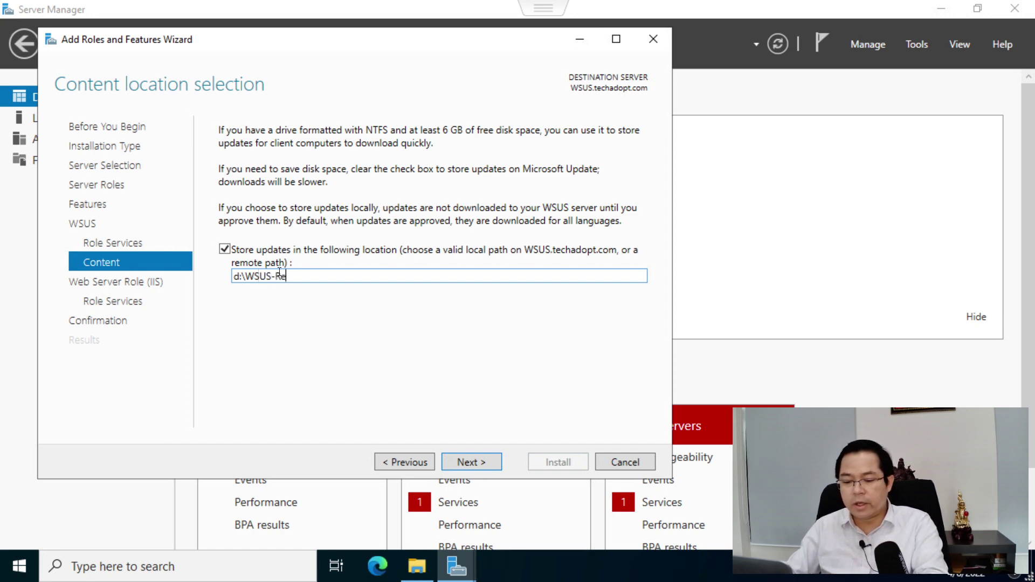
type("posityo")
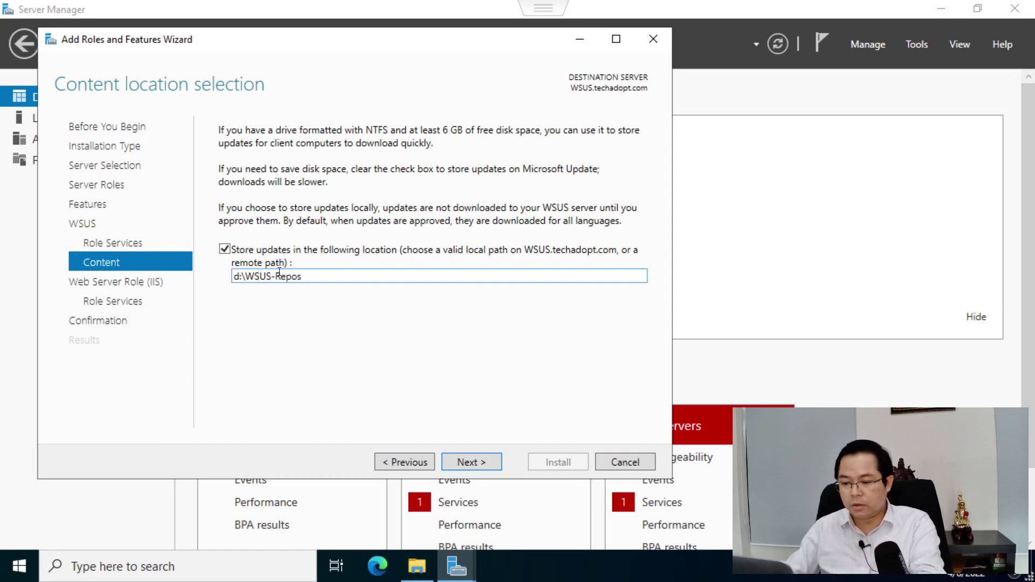
key("BackSpace")
key("BackSpace")
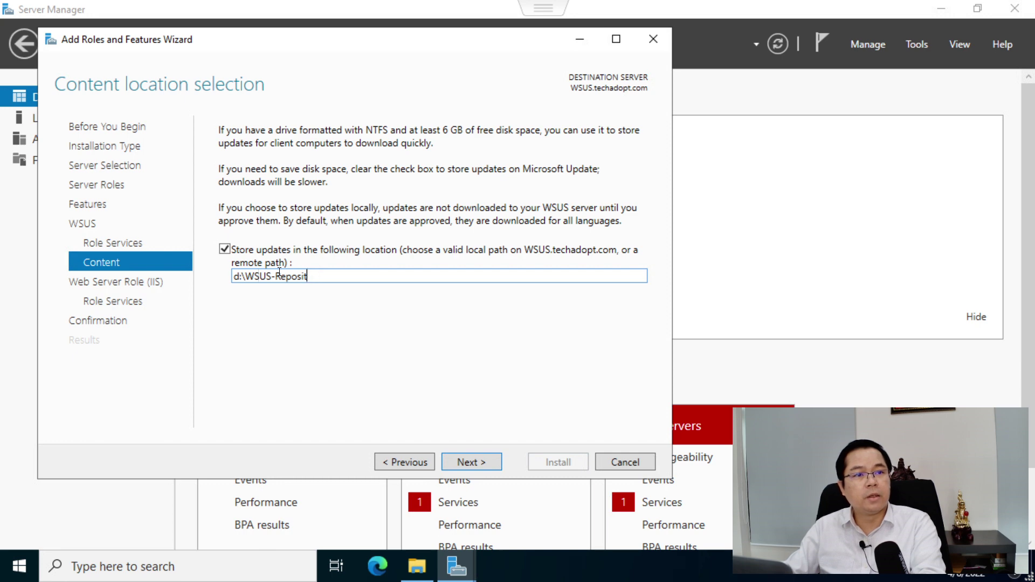
type("ory")
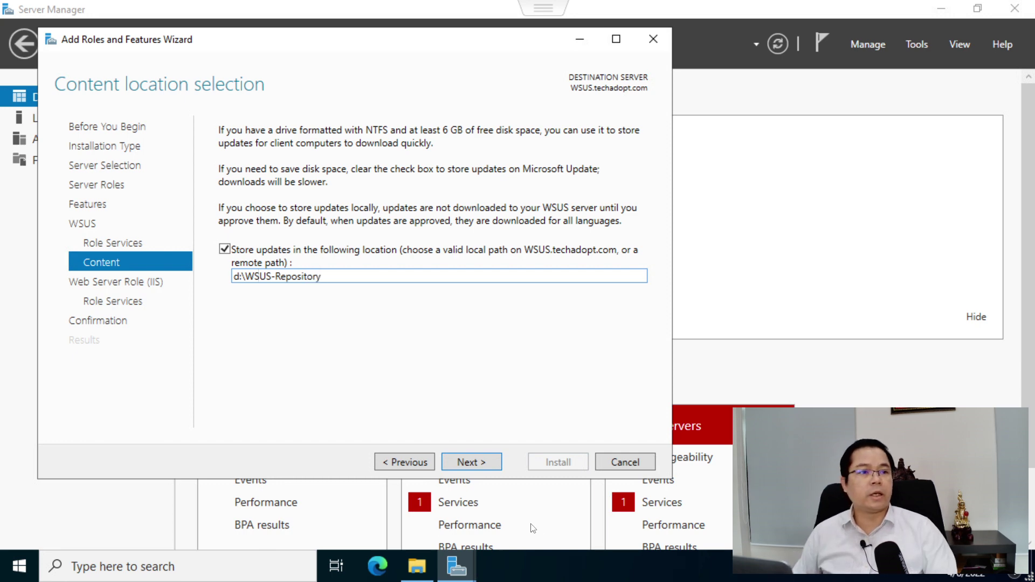
Accept the preselected Web Server (IIS) role services and install the chosen roles and features
left_click(452, 463)
left_click(469, 463)
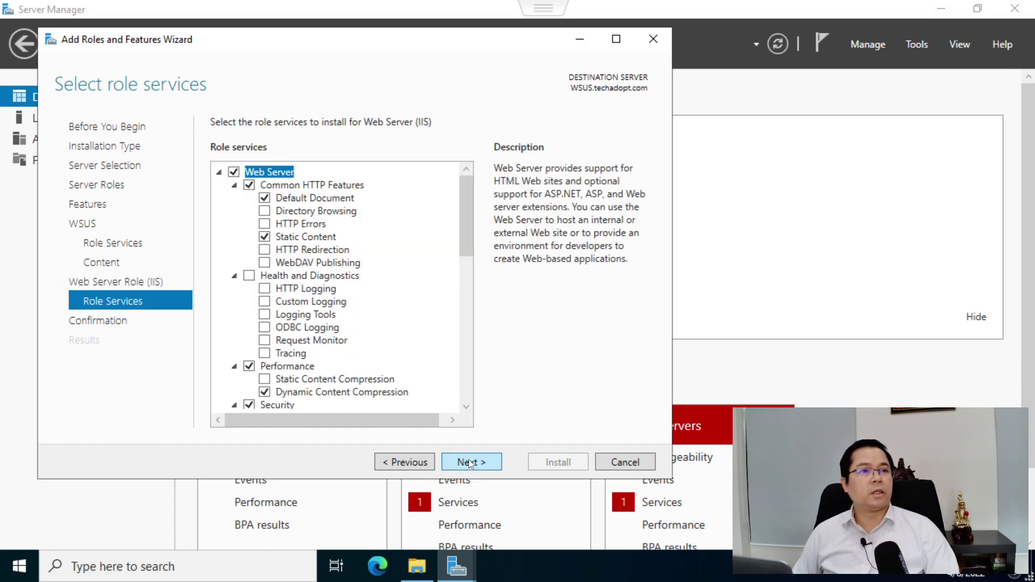
scroll(392, 397, "down", 11)
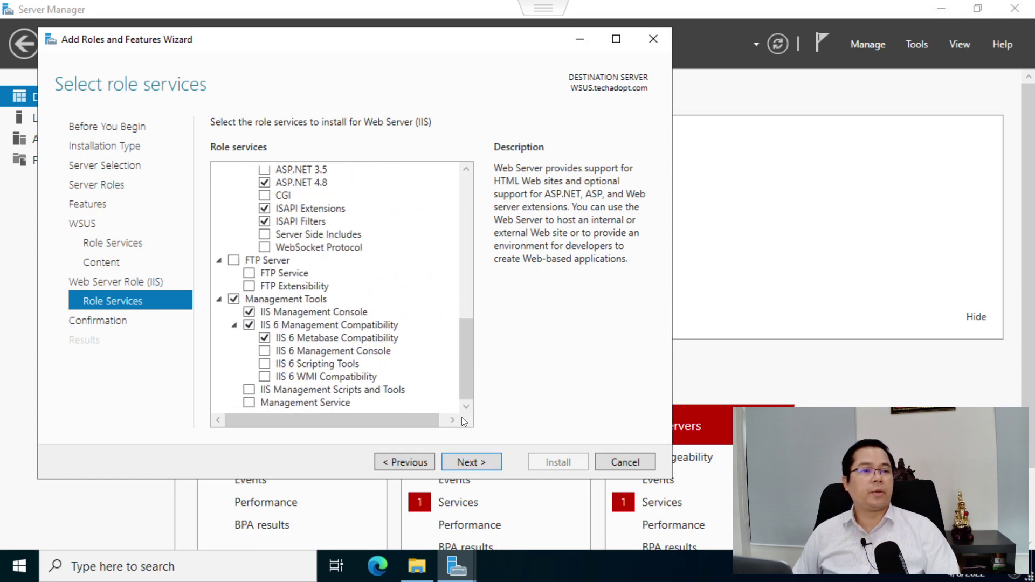
left_click(472, 463)
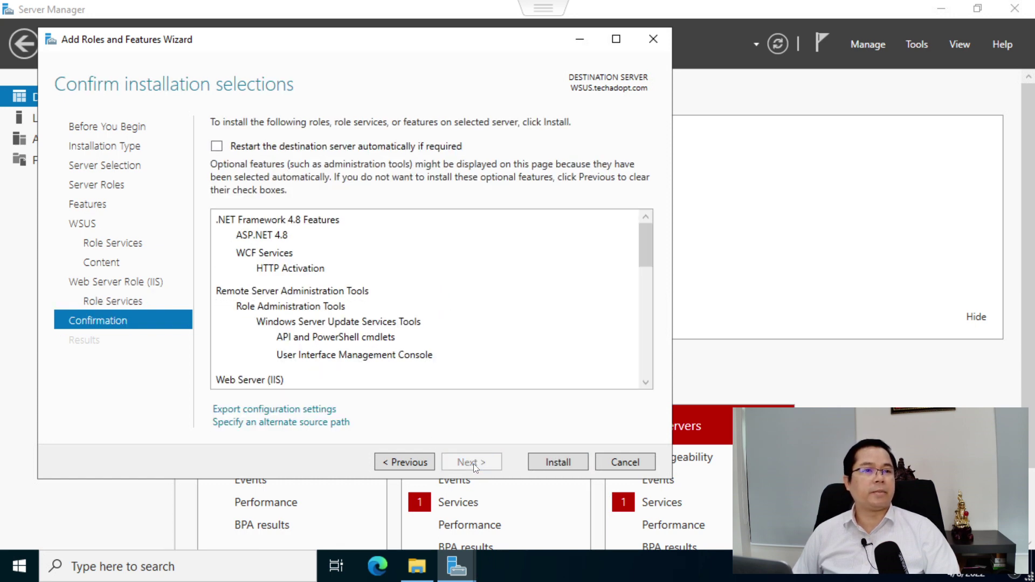
left_click(545, 462)
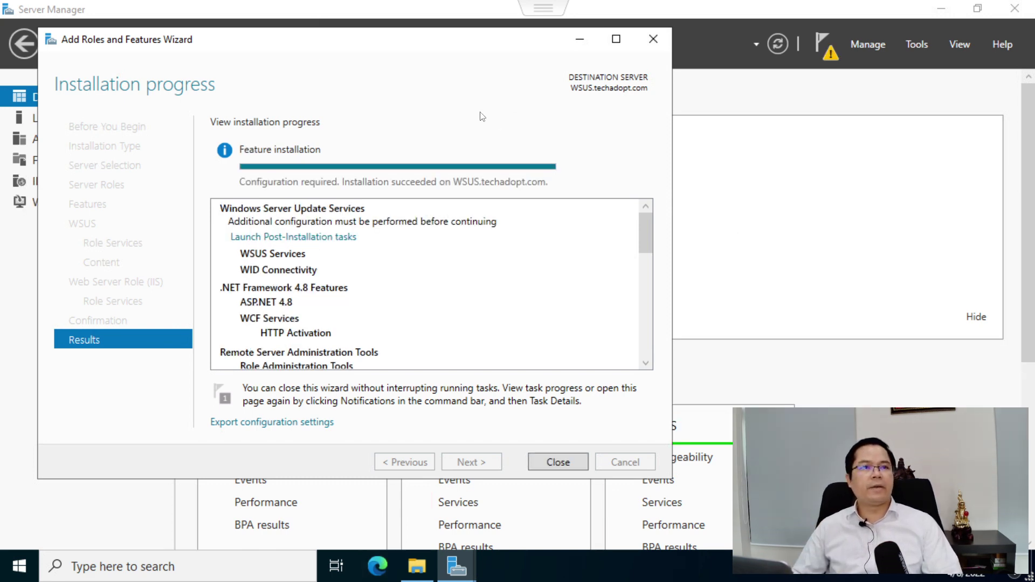
Launch the post-installation tasks for Windows Server Update Services, then close the wizard and the This PC window
left_click(333, 239)
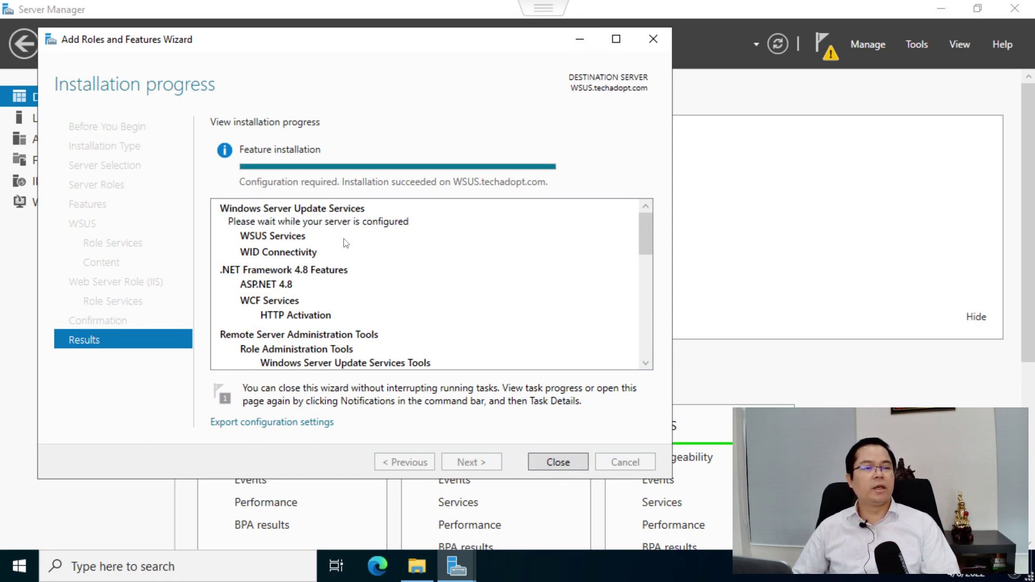
scroll(366, 240, "down", 8)
scroll(444, 343, "down", 1)
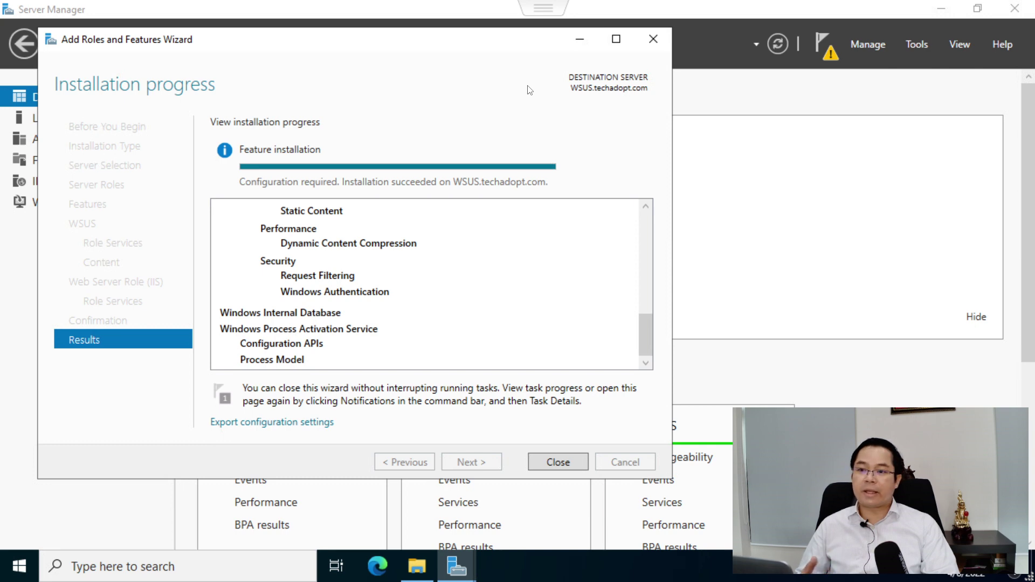
left_click_drag(294, 31, 425, 71)
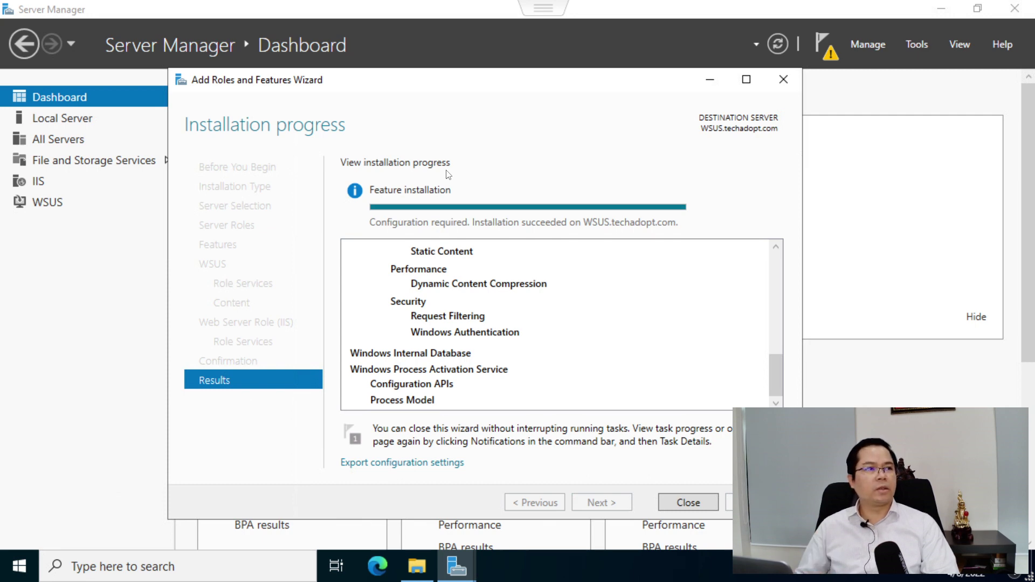
left_click(693, 502)
key("super+e")
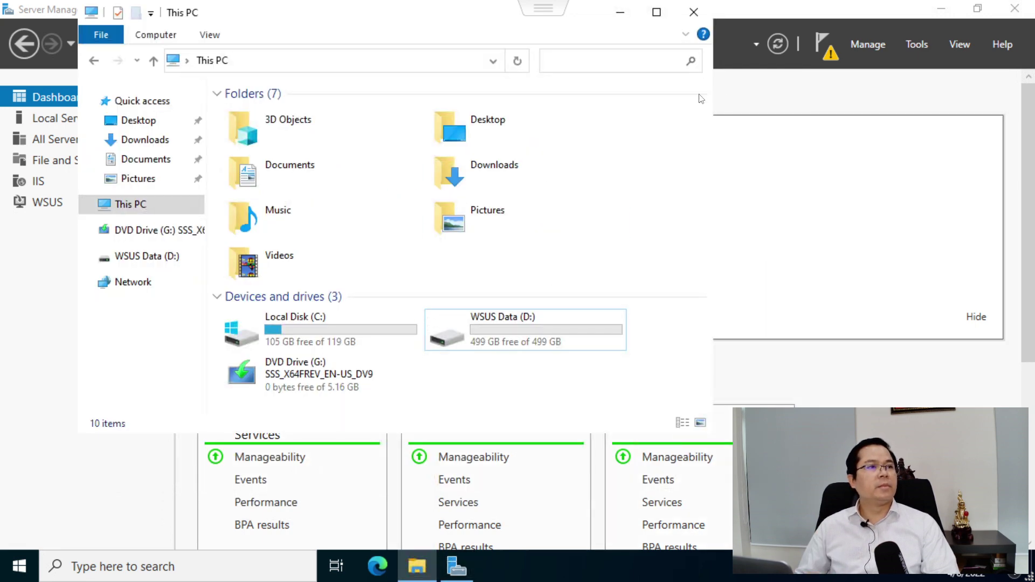
left_click(693, 12)
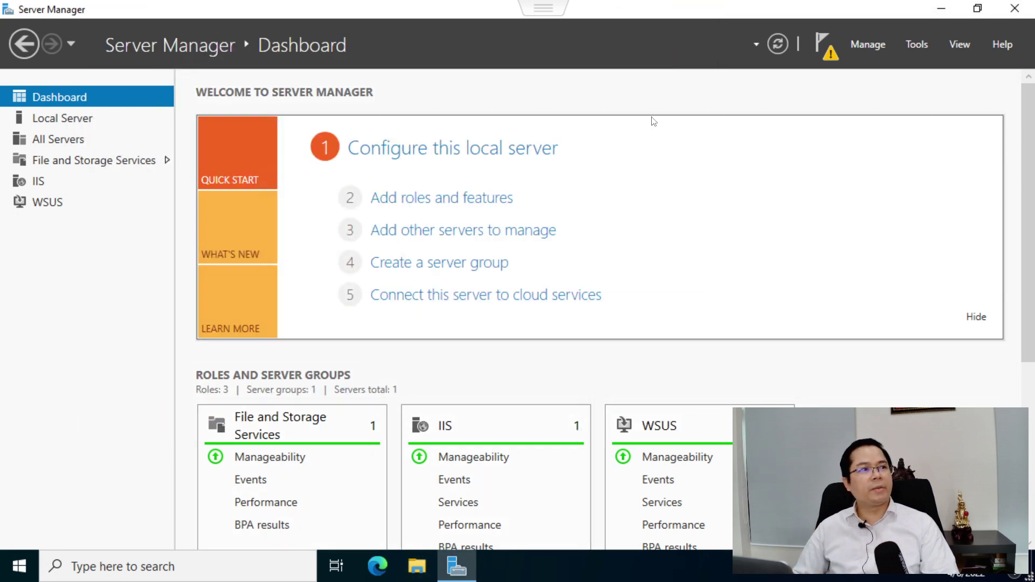
Check the post-deployment configuration progress and view the CPU load in Task Manager with a separate graph for each logical processor
left_click(825, 54)
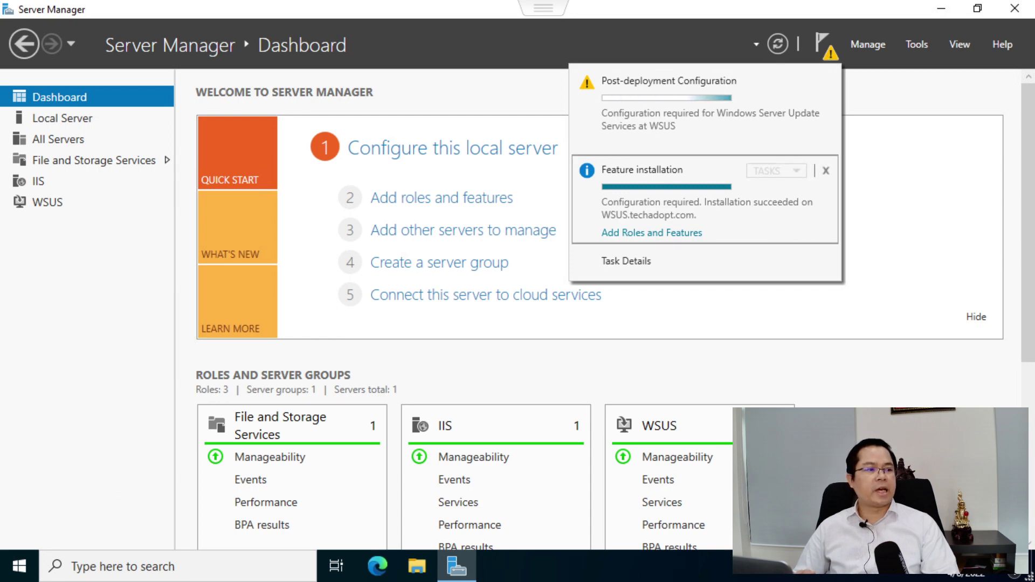
right_click(725, 566)
left_click(776, 496)
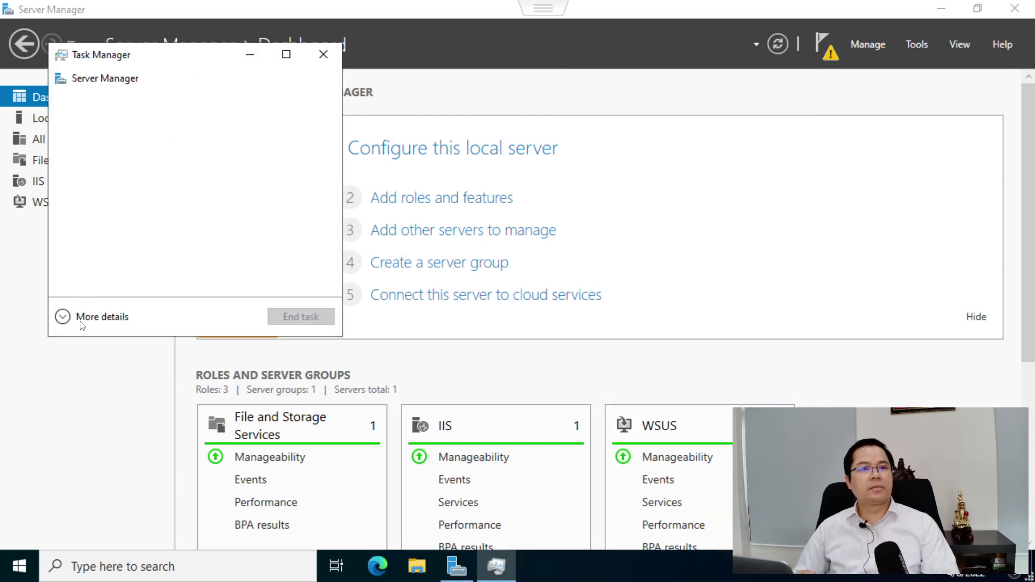
left_click(81, 322)
left_click(135, 94)
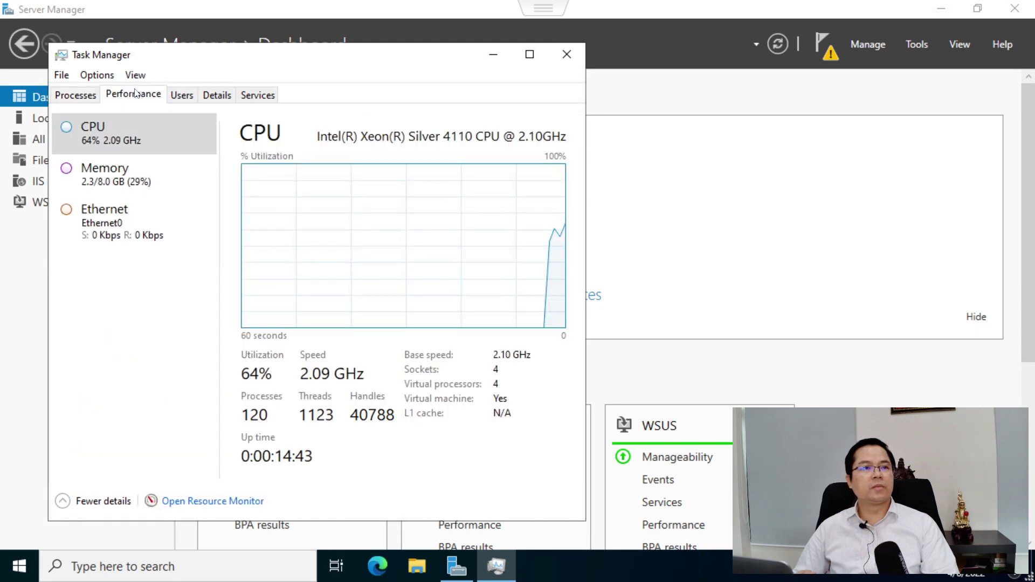
right_click(380, 236)
mouse_move(442, 240)
left_click(622, 263)
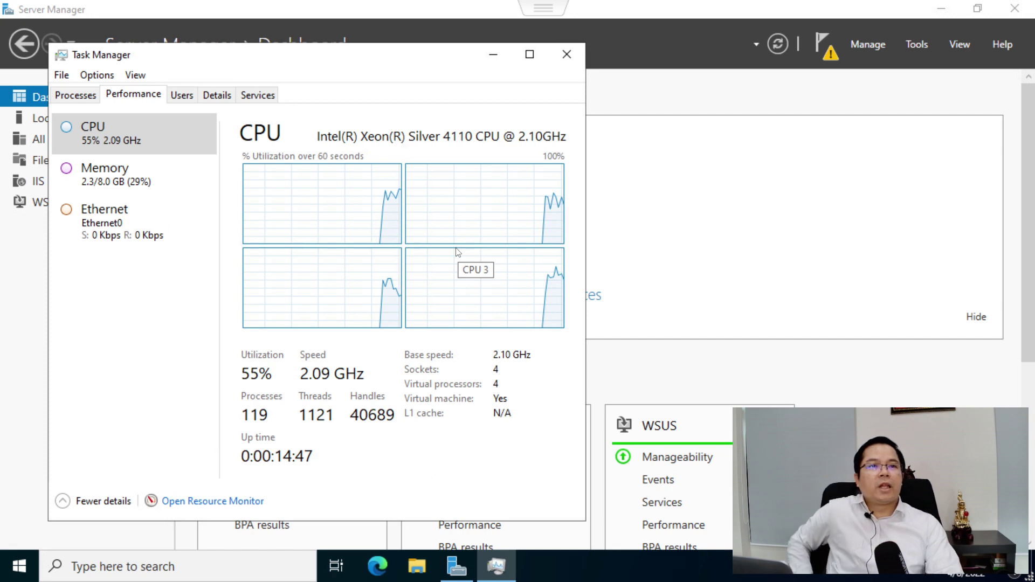
View the memory usage in Task Manager and close it
left_click(124, 173)
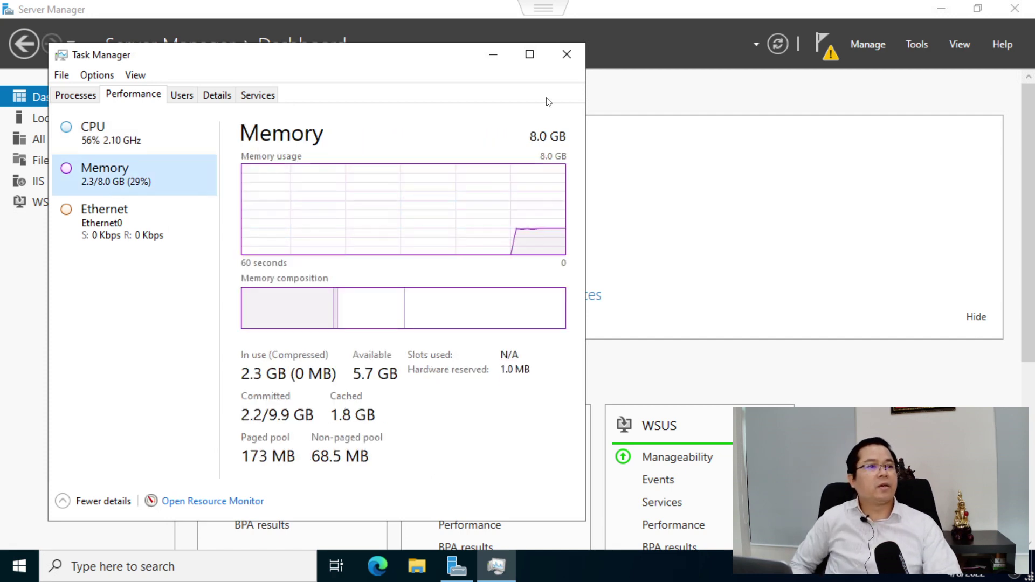
left_click(570, 53)
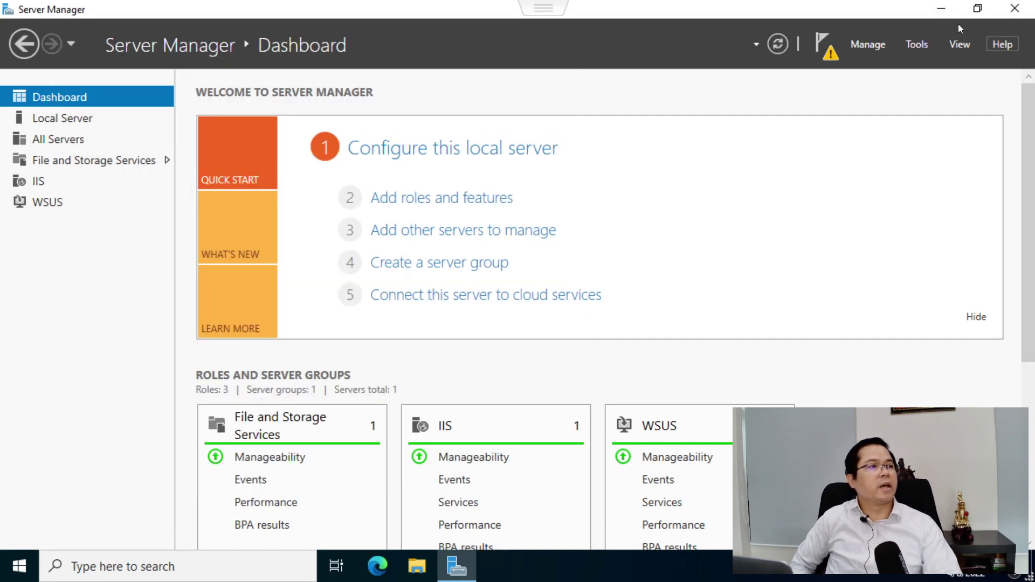
left_click(833, 50)
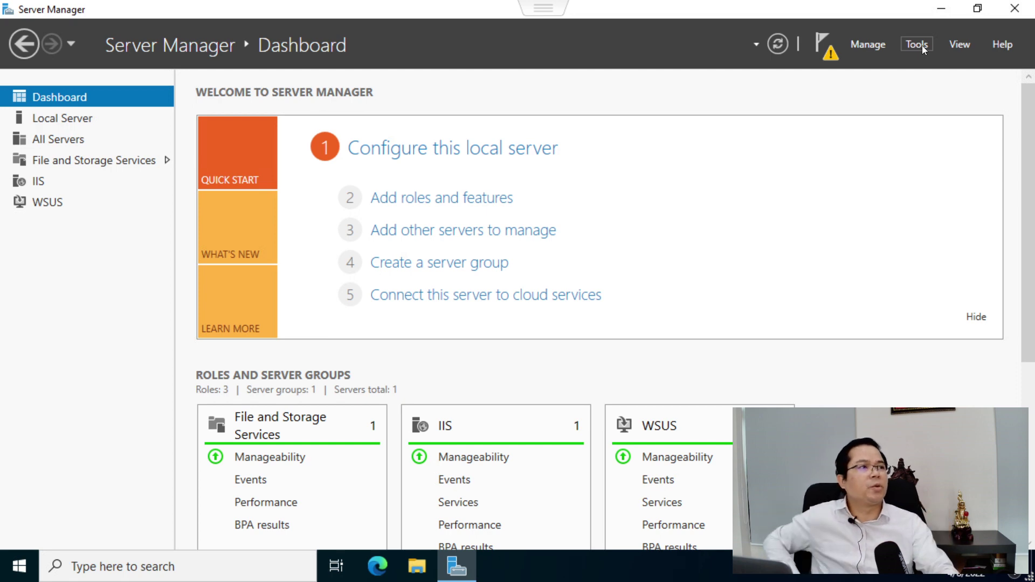
Open Windows Server Update Services from Server Manager and run its post-installation with updates stored locally in d:\WSUS-Repository
left_click(922, 46)
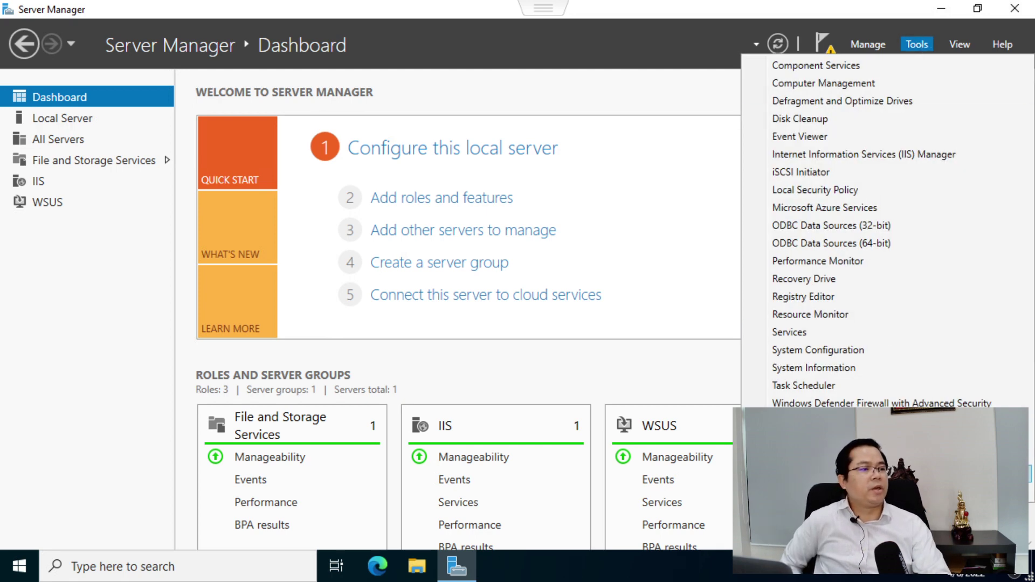
left_click(819, 527)
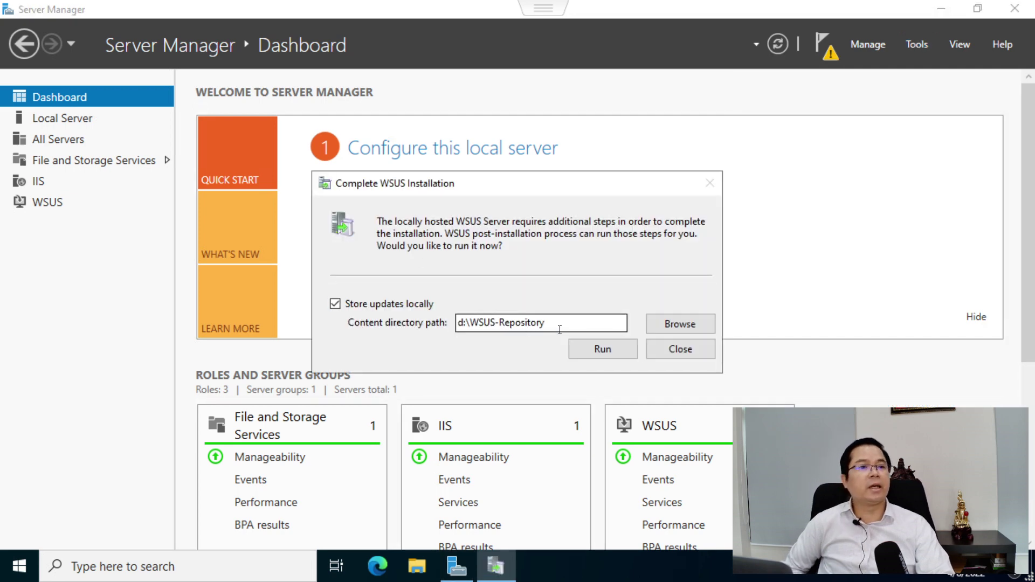
left_click_drag(555, 326, 458, 324)
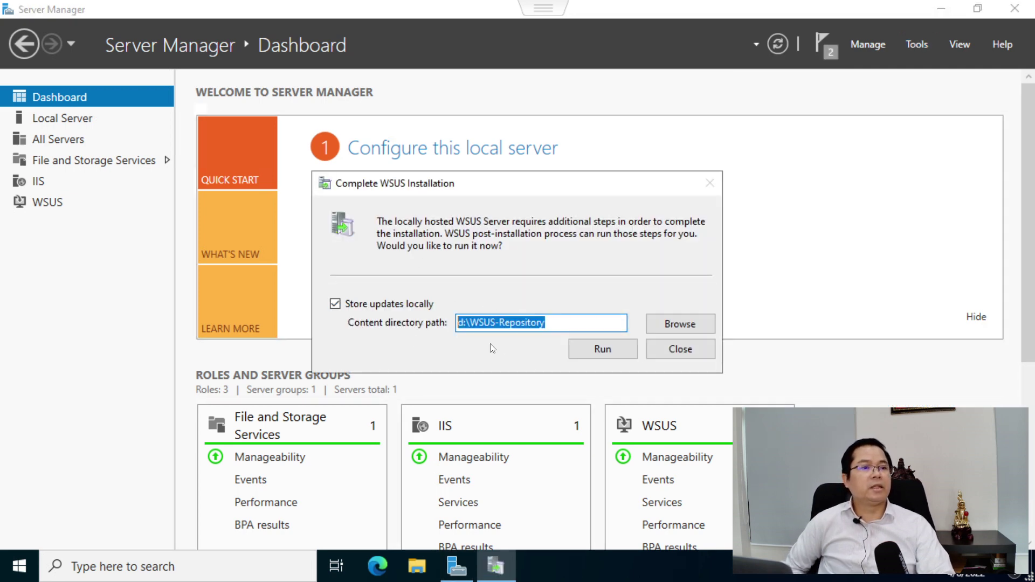
left_click(587, 349)
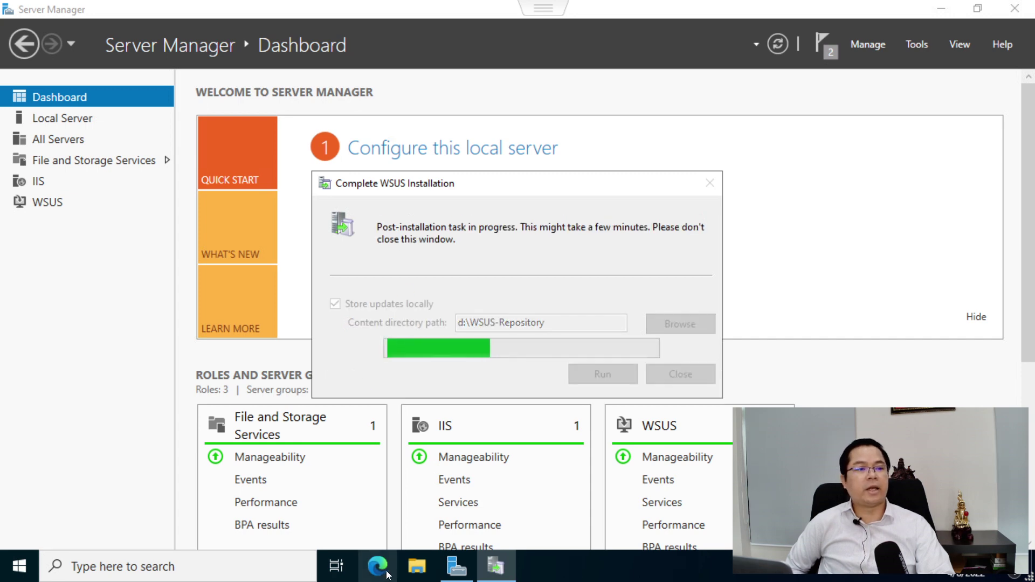
Examine the contents of the WSUS-Repository folder on the WSUS Data (D:) drive, then close File Explorer
left_click(417, 566)
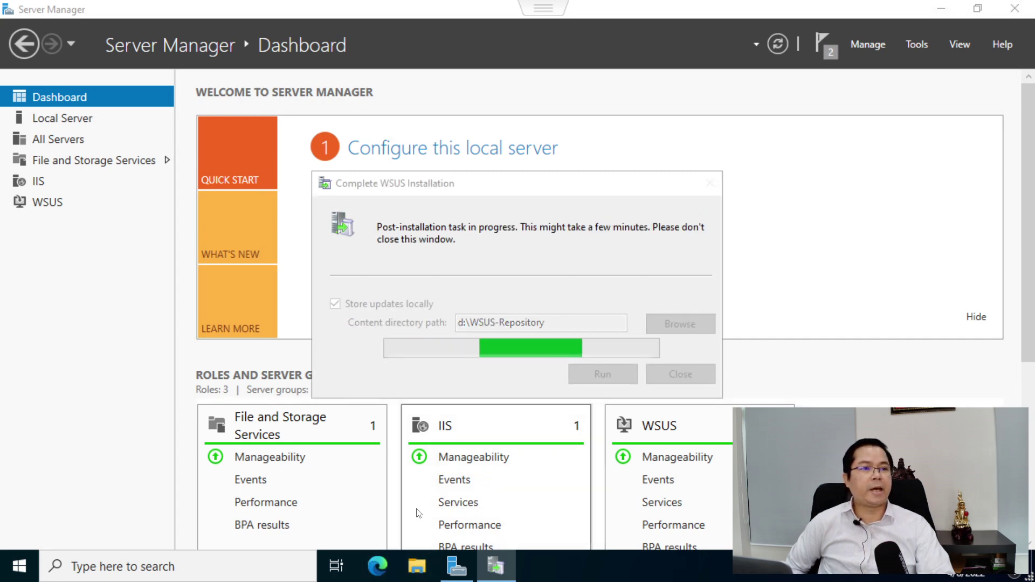
left_click(278, 297)
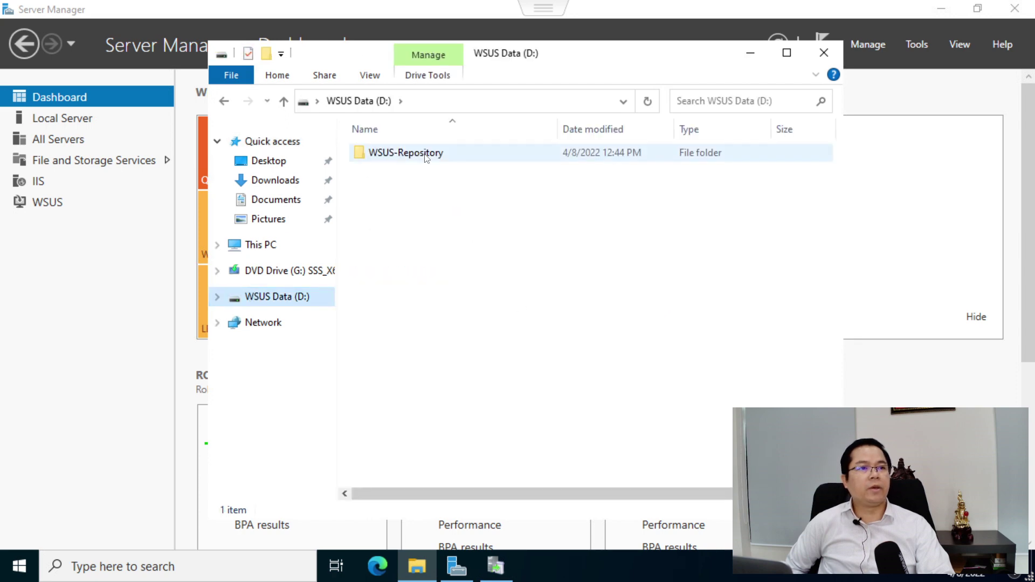
double_click(405, 153)
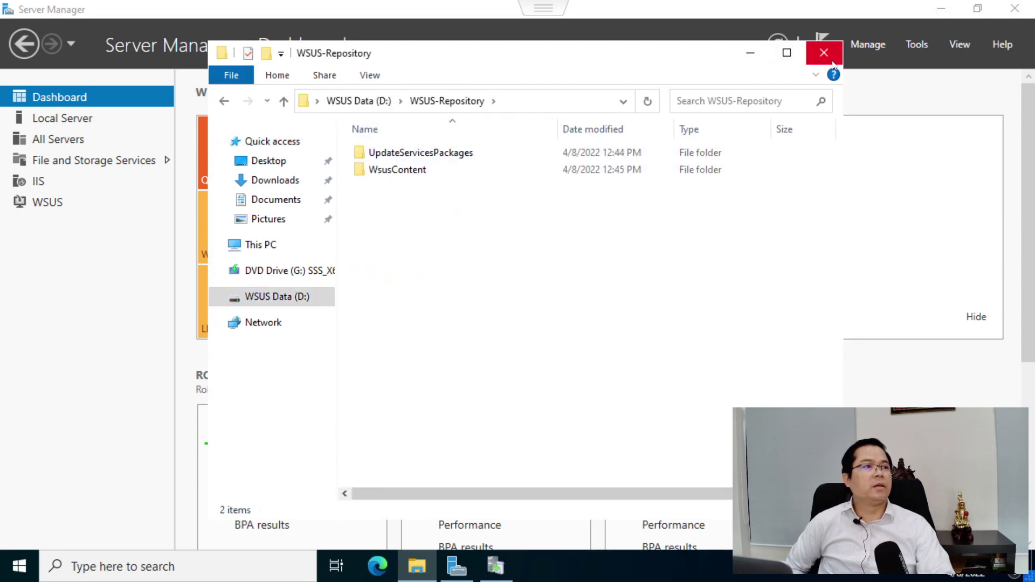
left_click(824, 52)
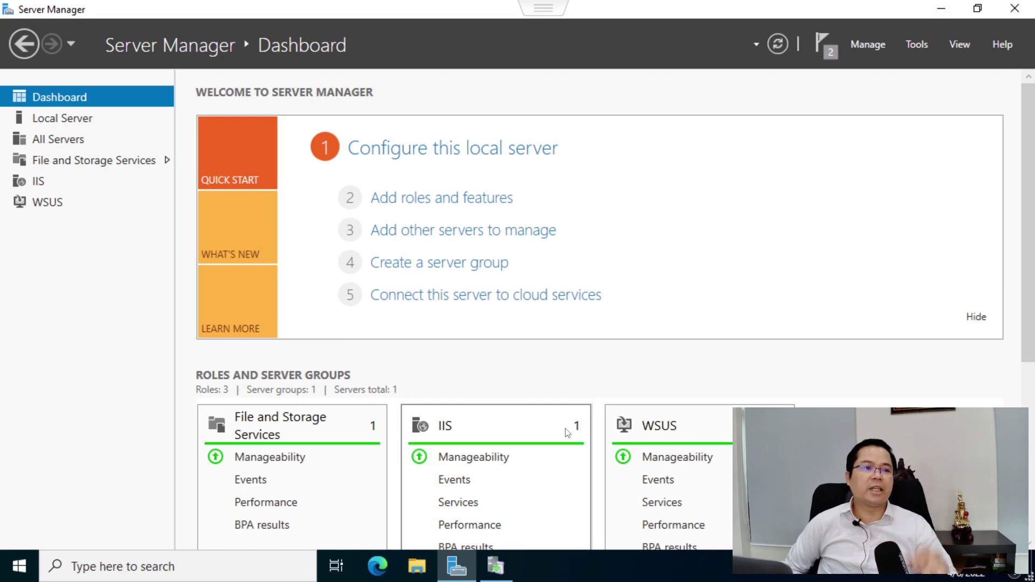
Close the Complete WSUS Installation dialog to launch the Update Services console, and maximize the console window
left_click(495, 566)
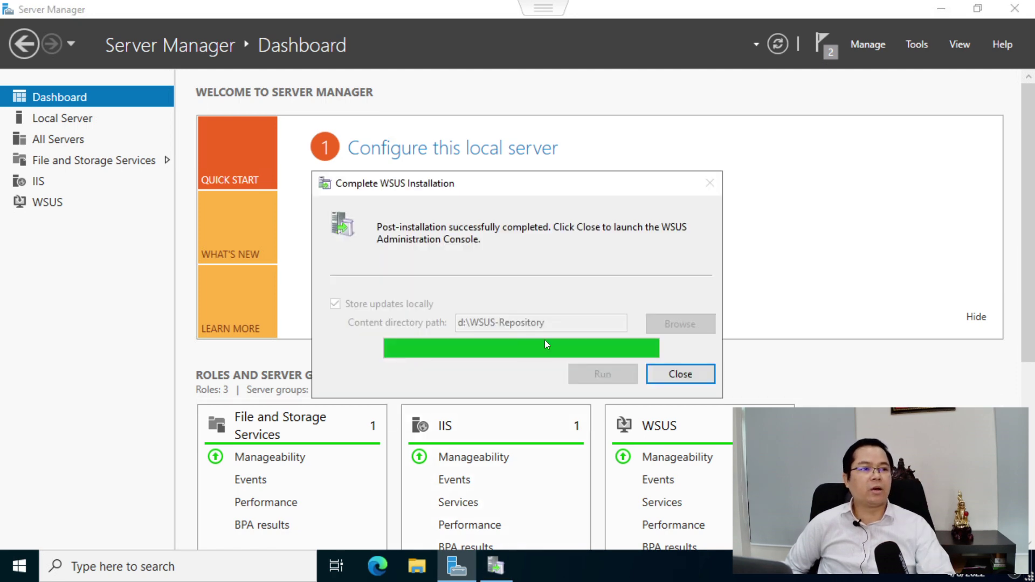
left_click(664, 375)
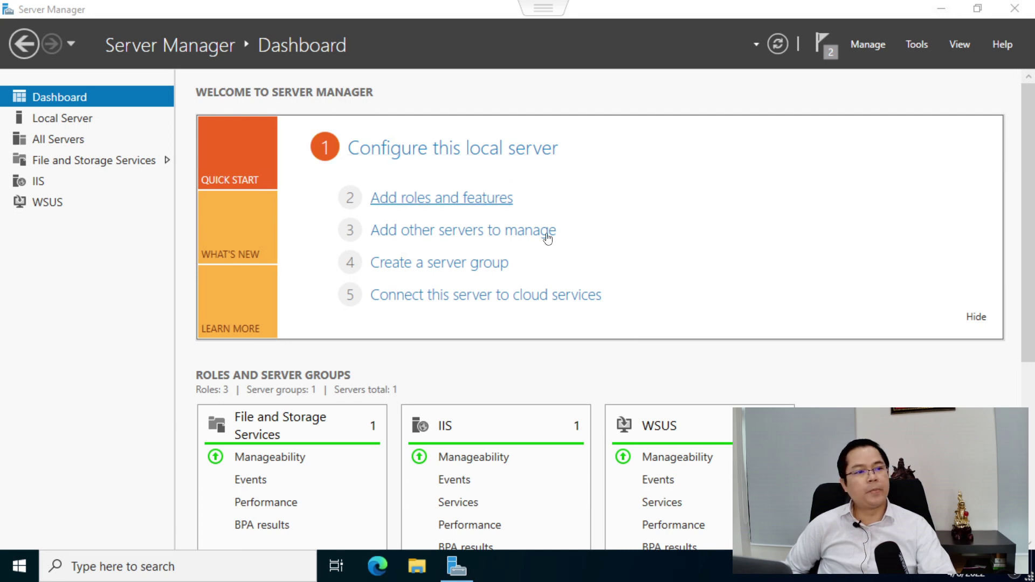
left_click(471, 573)
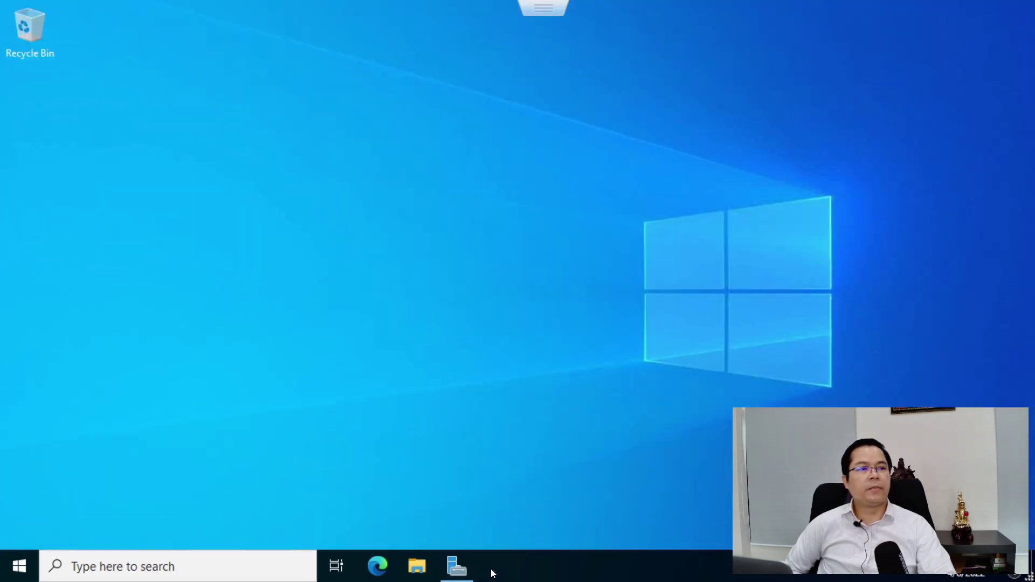
left_click(492, 570)
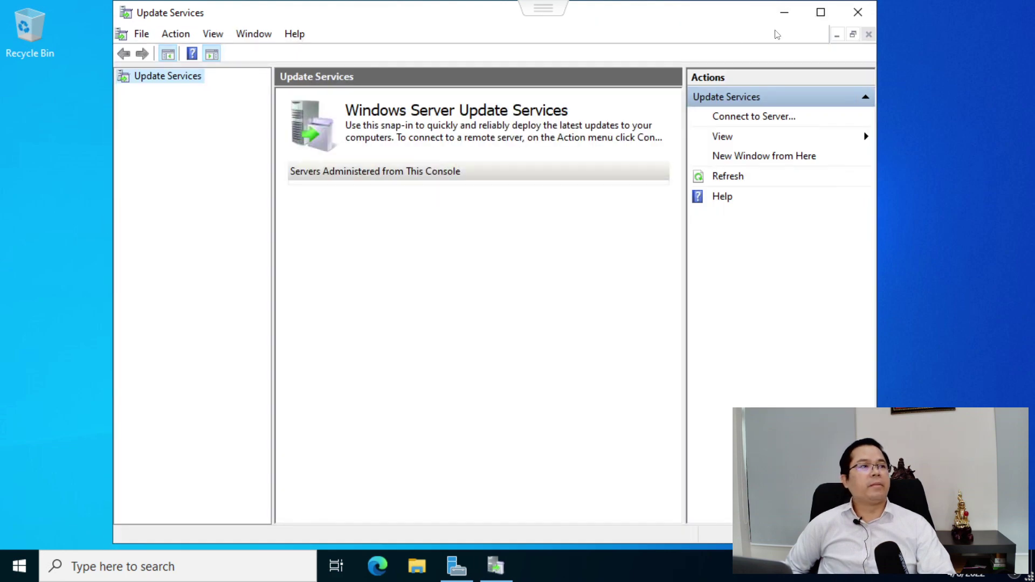
left_click(820, 12)
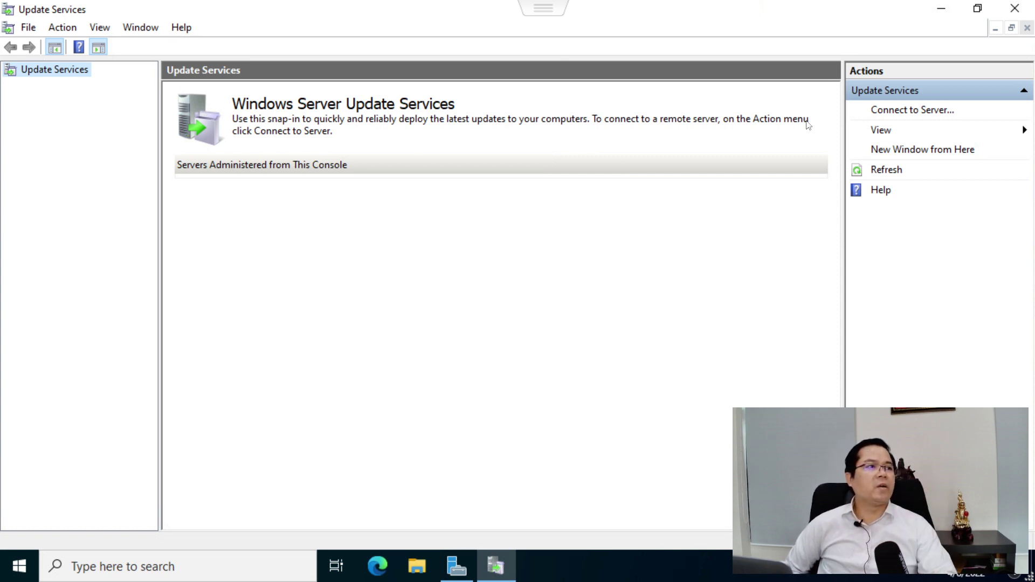
left_click(900, 113)
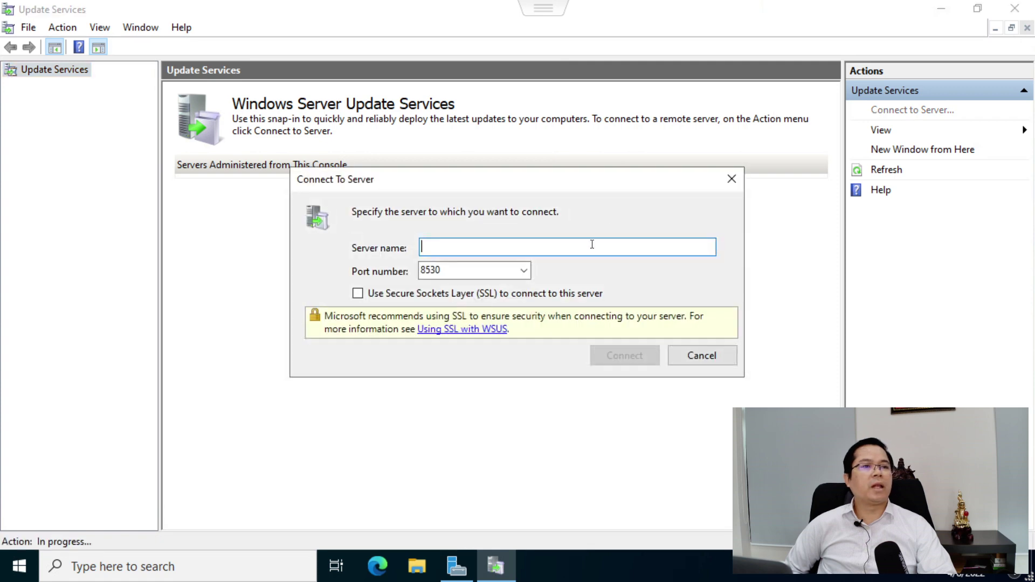
left_click(702, 355)
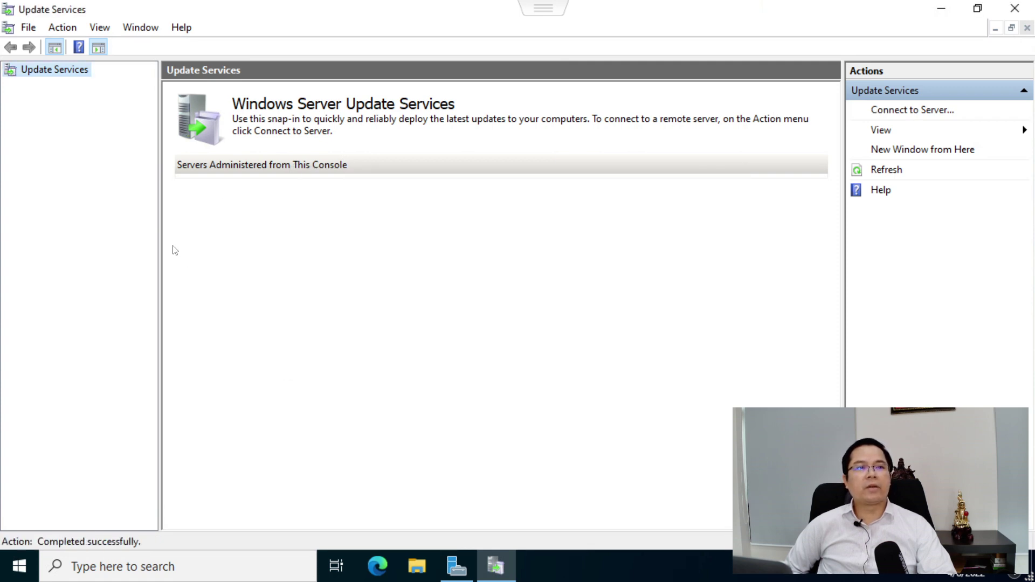
left_click(26, 570)
left_click(22, 528)
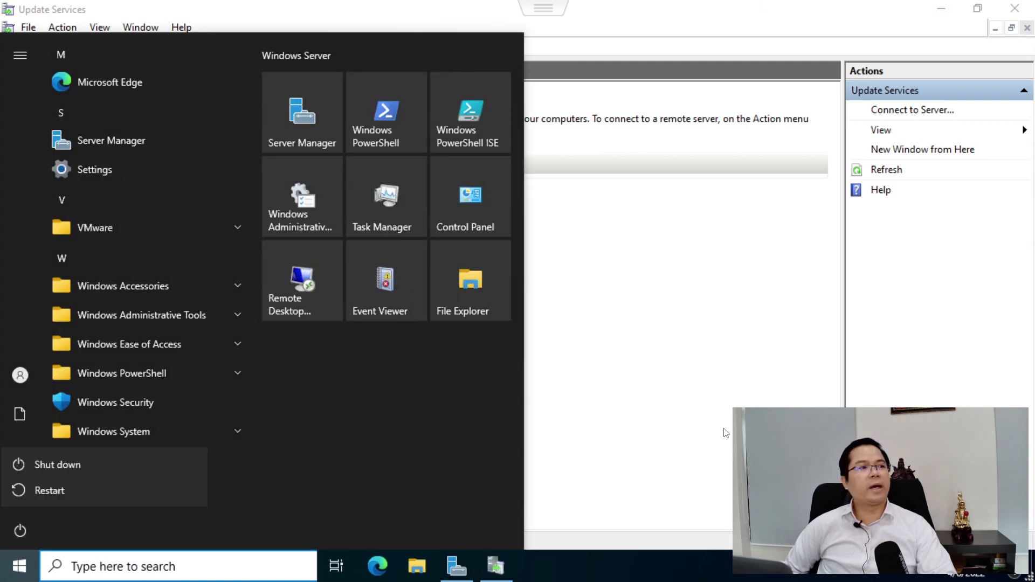
left_click(895, 55)
left_click(887, 109)
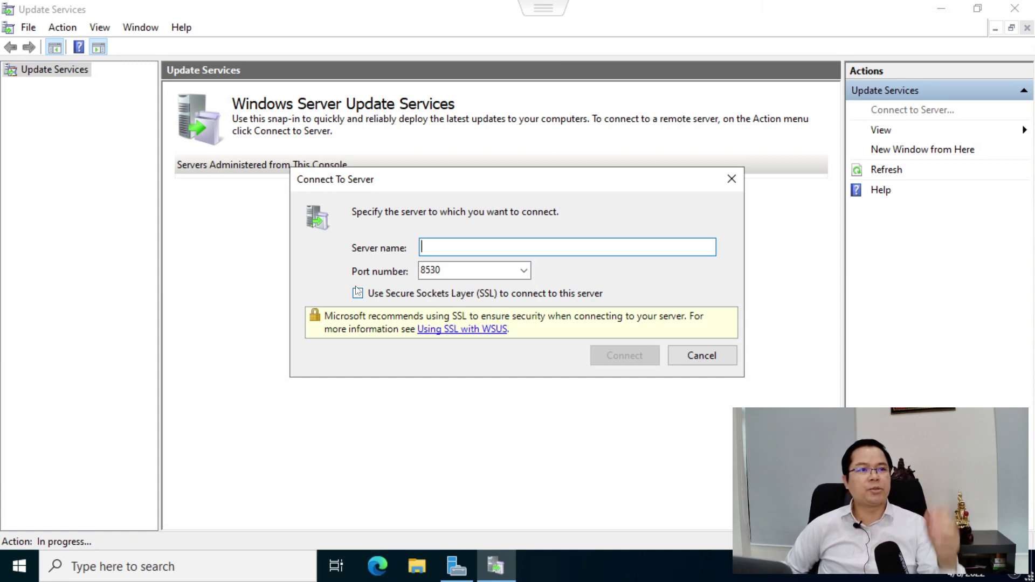
left_click(680, 362)
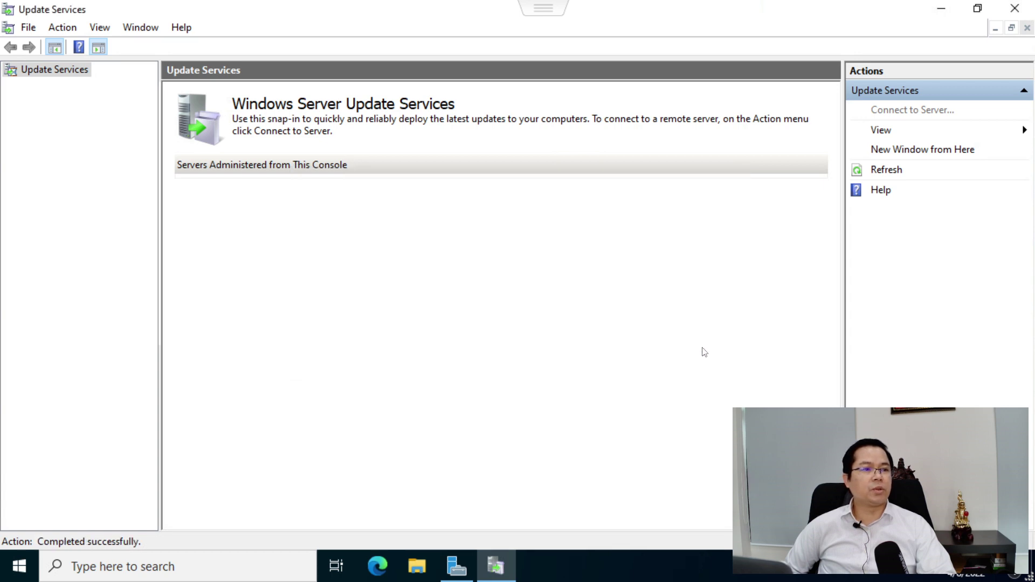
Restart the WSUS server with Other (Unplanned) as the reason
left_click(19, 572)
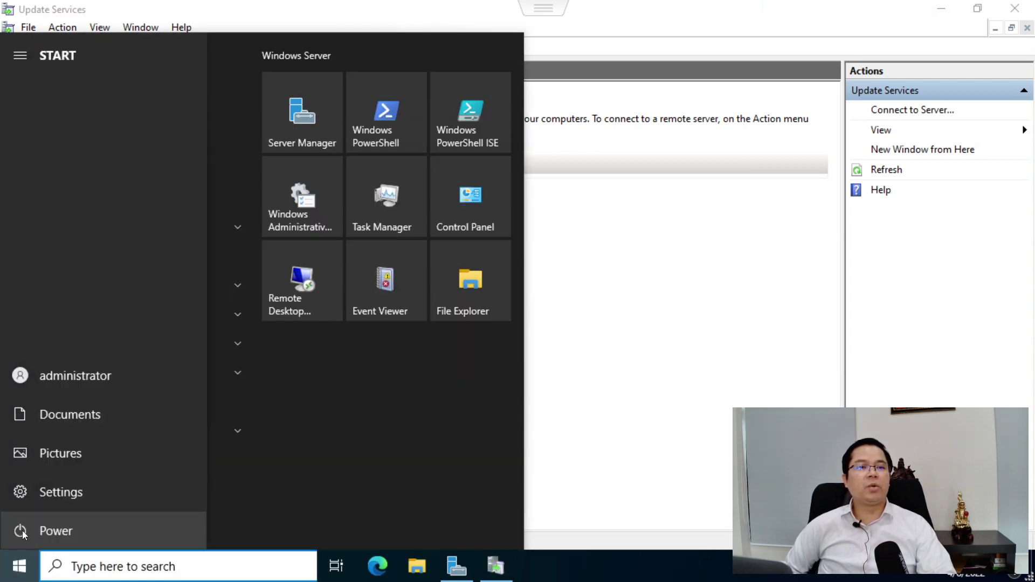
left_click(48, 529)
left_click(56, 491)
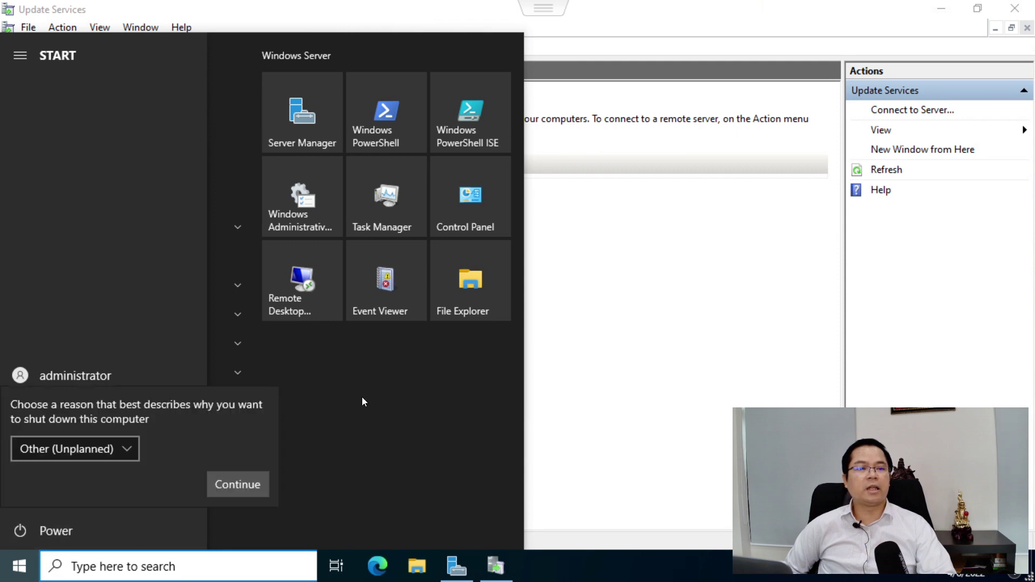
left_click(229, 487)
left_click(220, 485)
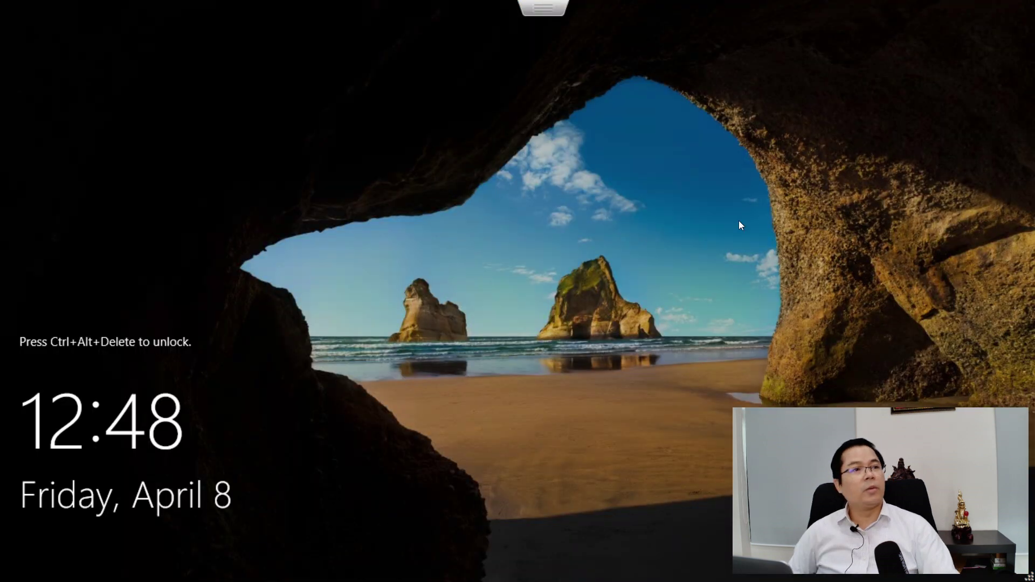
Unlock the WSUS virtual machine with the ESXi console's Ctrl-Alt-Delete command and sign in full screen with the administrator account password
key("Escape")
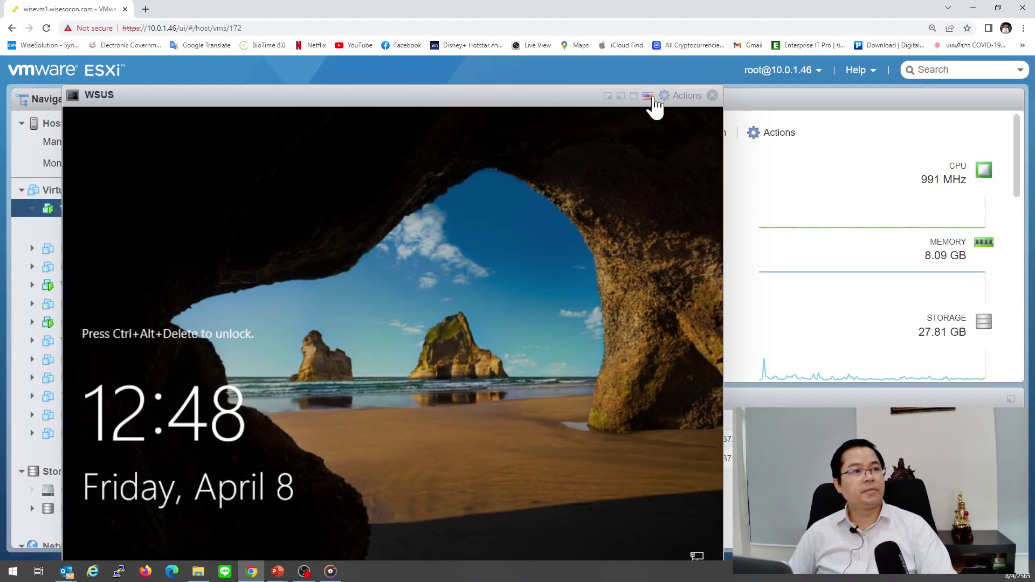
left_click(688, 101)
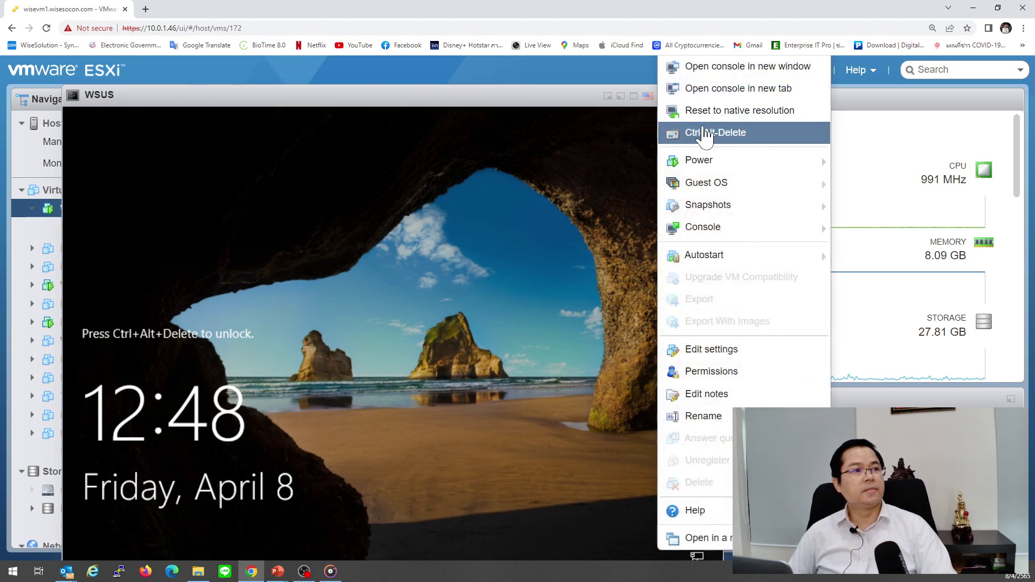
left_click(693, 132)
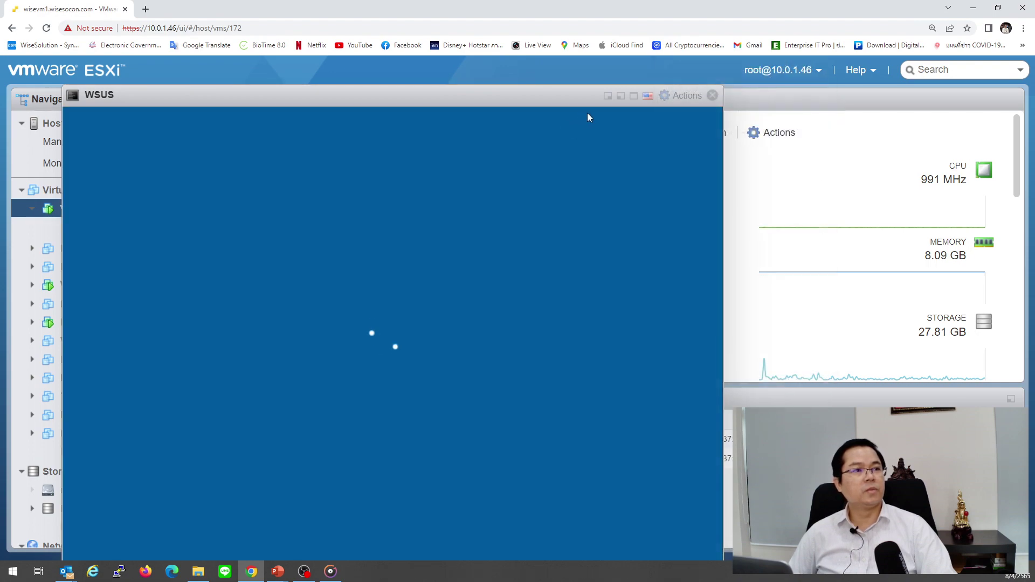
left_click(667, 95)
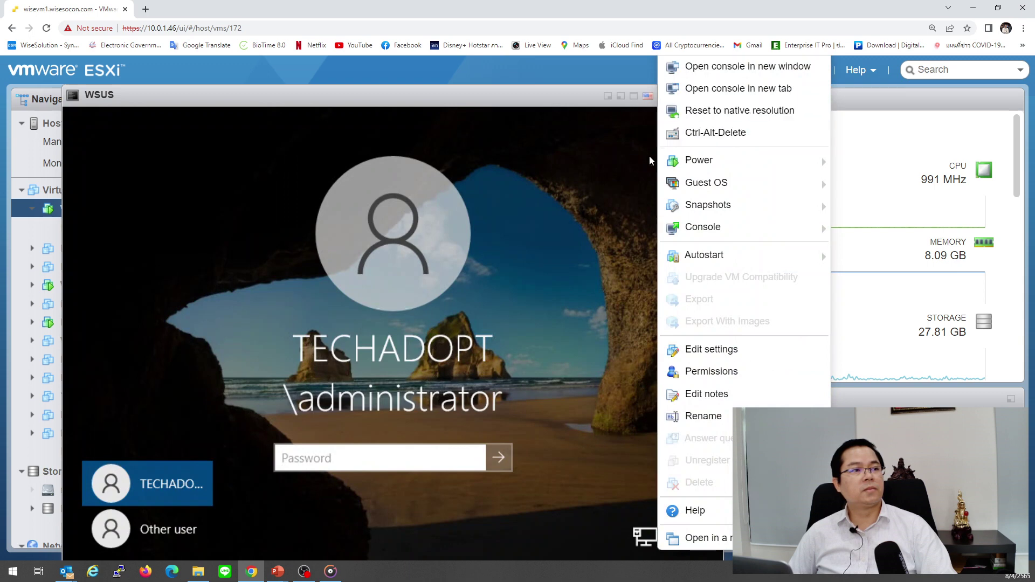
left_click(634, 95)
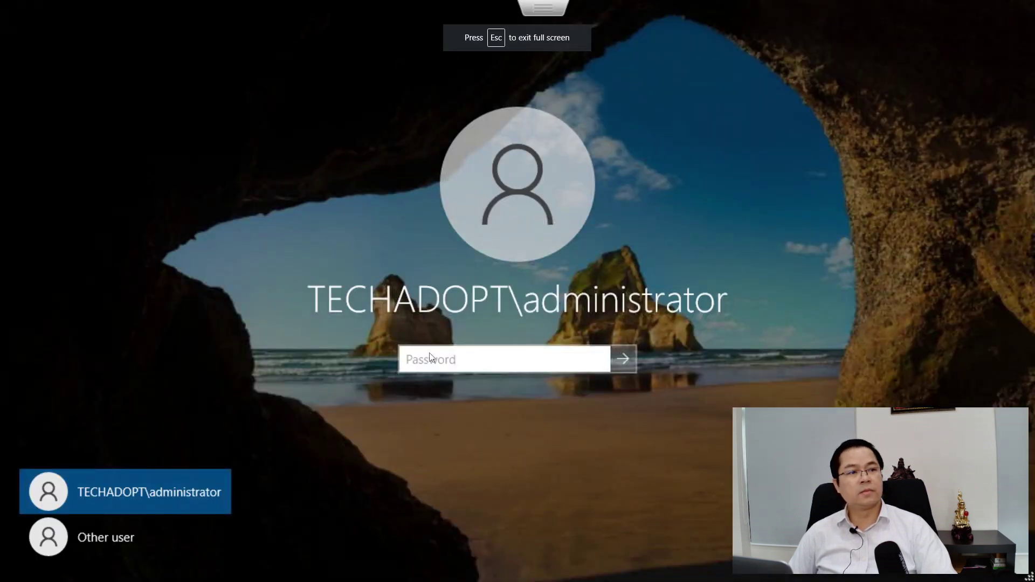
type("********")
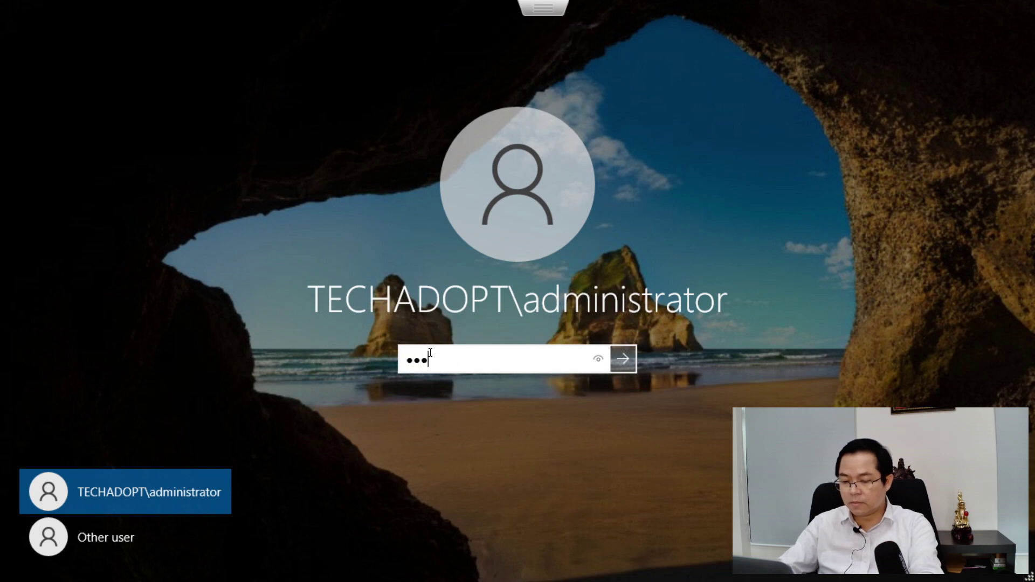
key("Return")
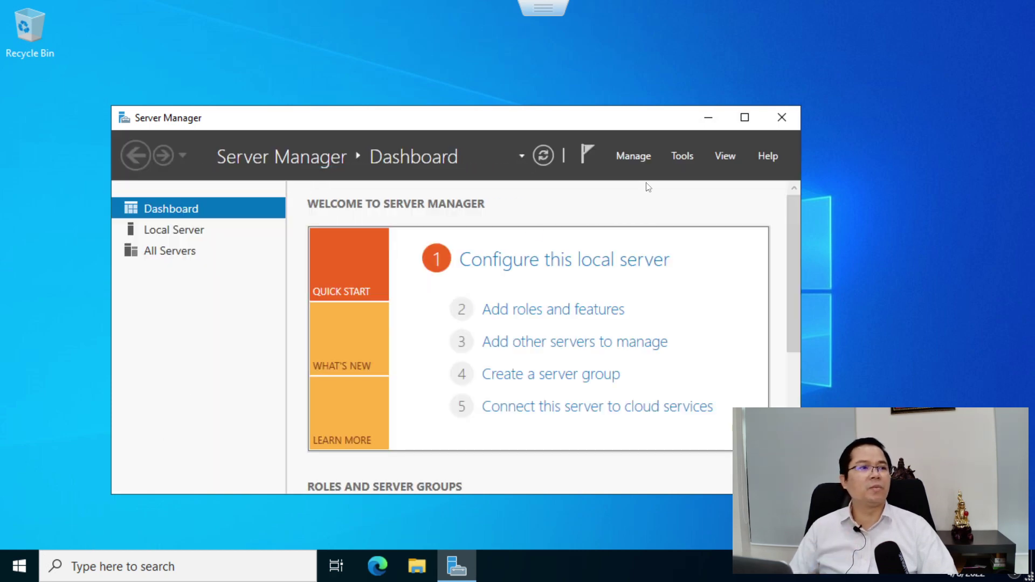
left_click(683, 156)
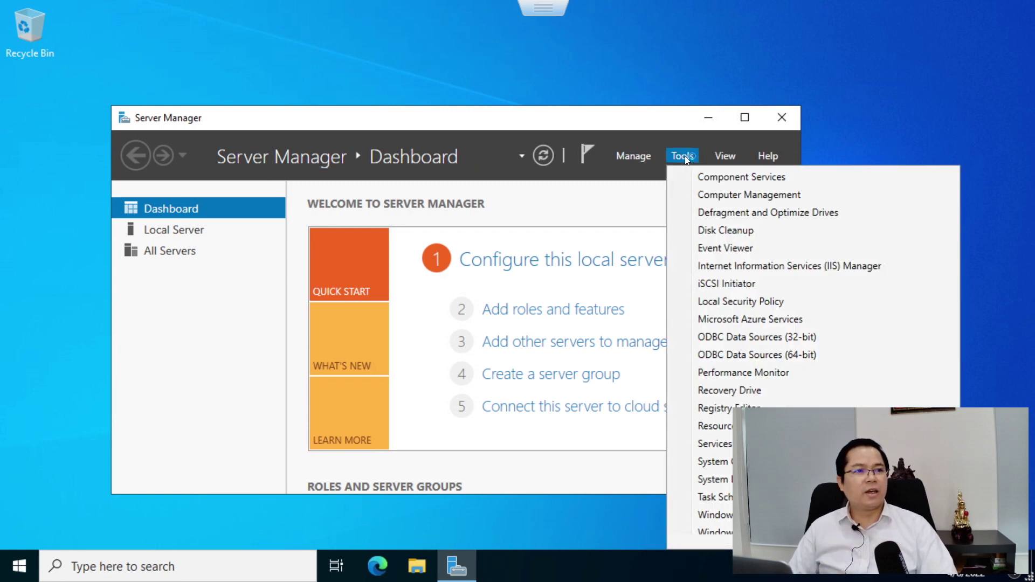
left_click(685, 156)
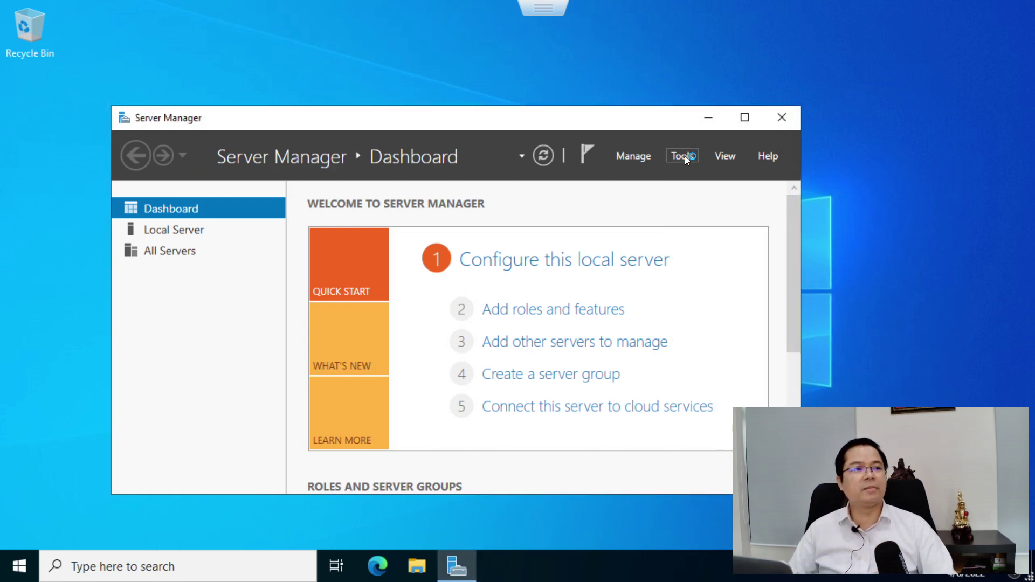
left_click(685, 157)
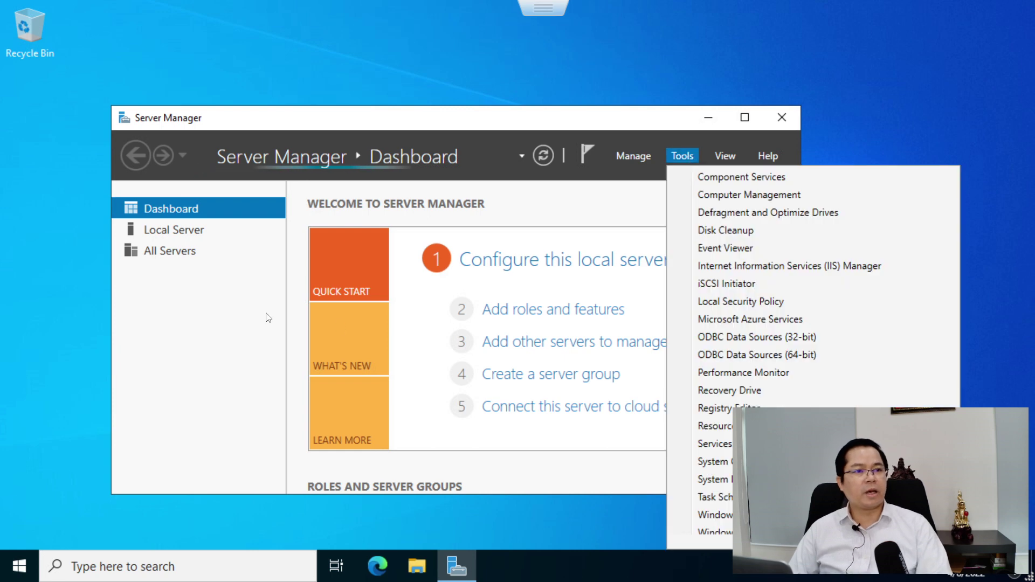
left_click(198, 363)
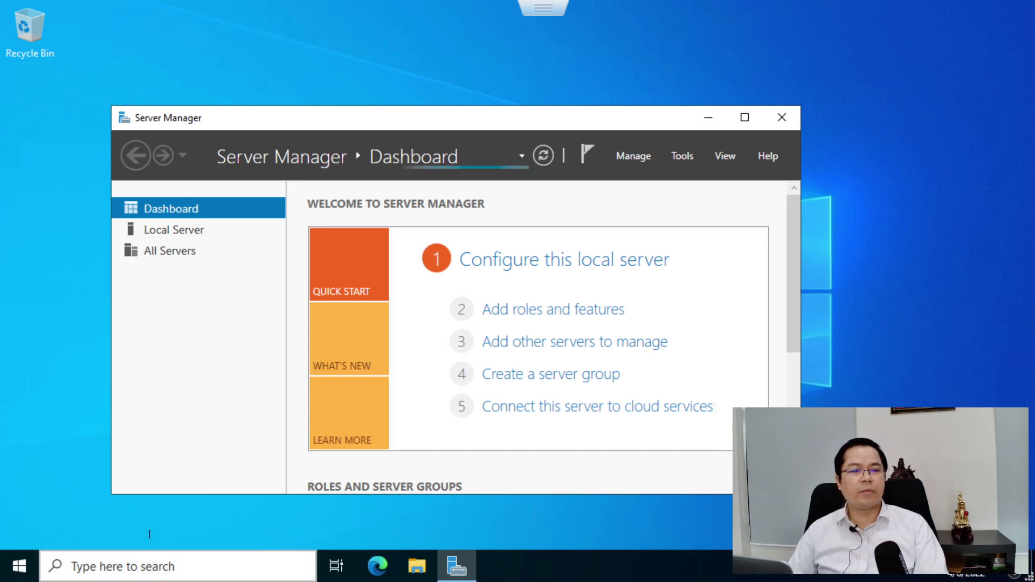
Open the Services console from Server Manager's tools to view the local services, then return to Server Manager
left_click(682, 156)
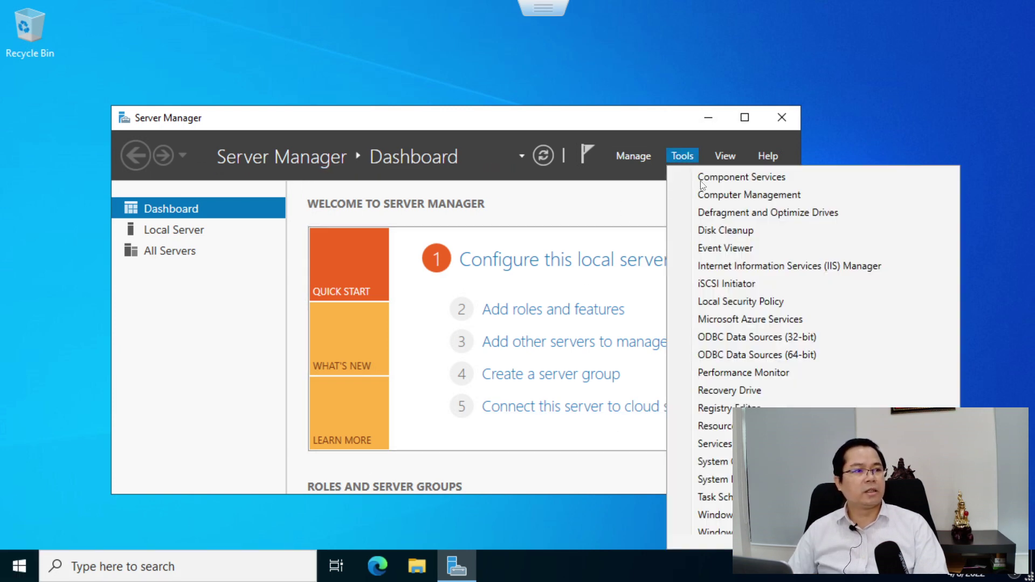
left_click(682, 157)
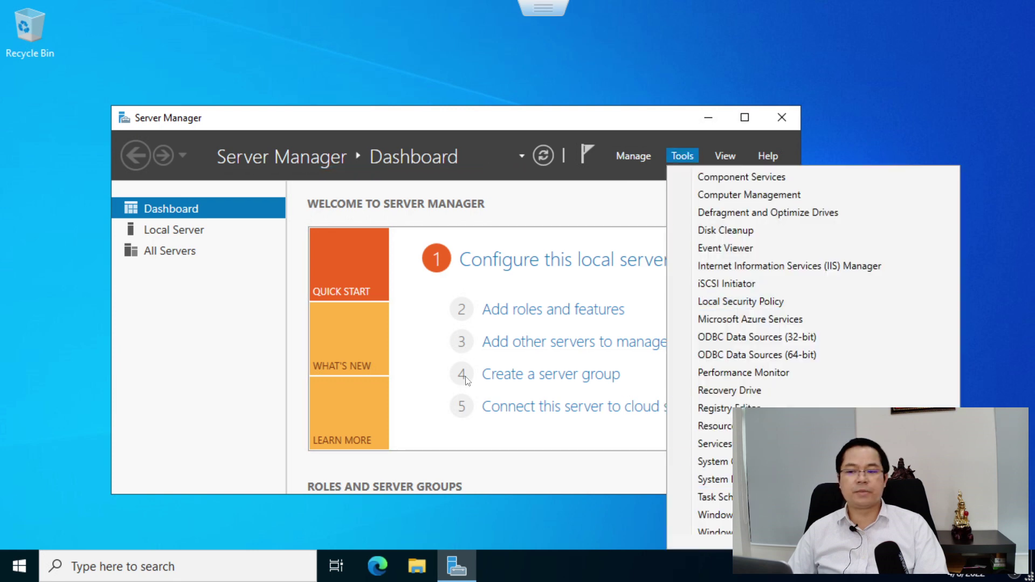
left_click(492, 83)
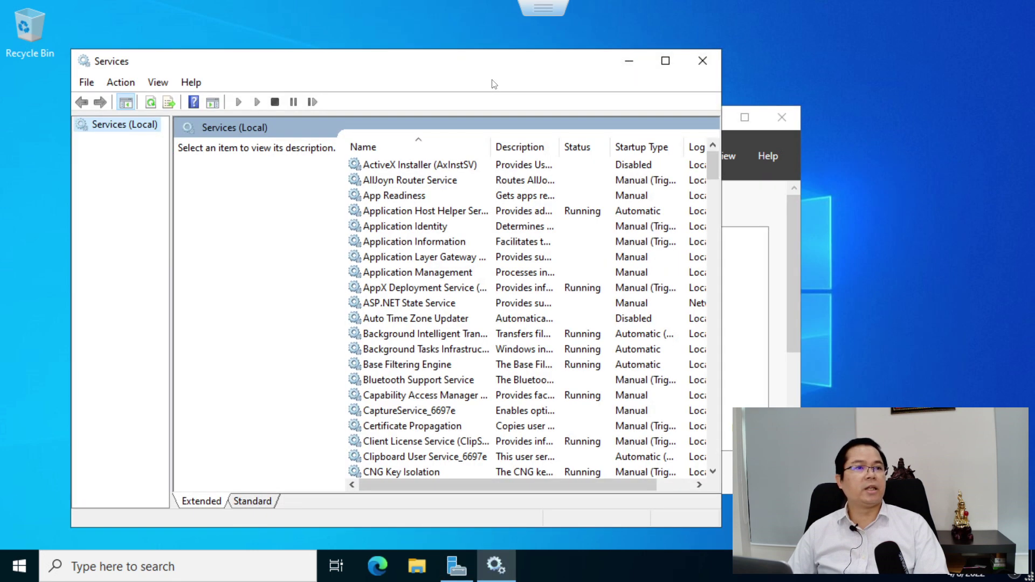
left_click(783, 314)
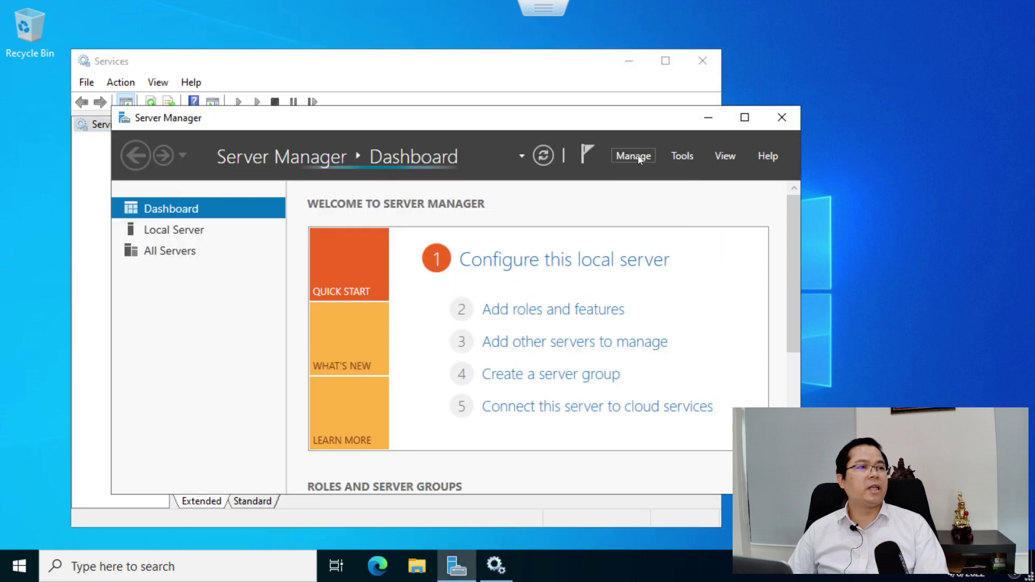
Open Internet Information Services (IIS) Manager from Server Manager, select the WSUS server connection and maximize the window
left_click(681, 156)
scroll(723, 501, "down", 2)
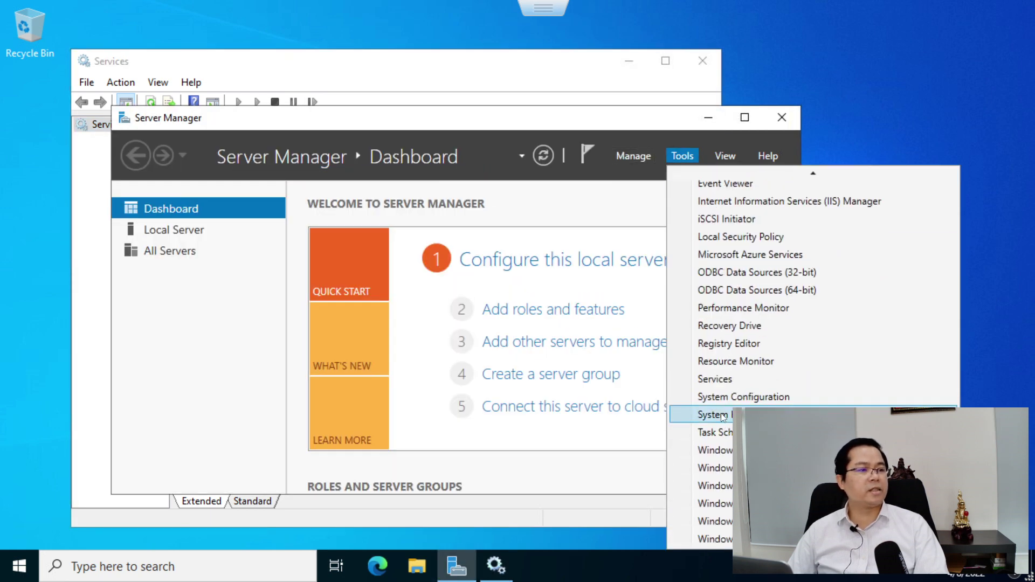
scroll(717, 431, "up", 2)
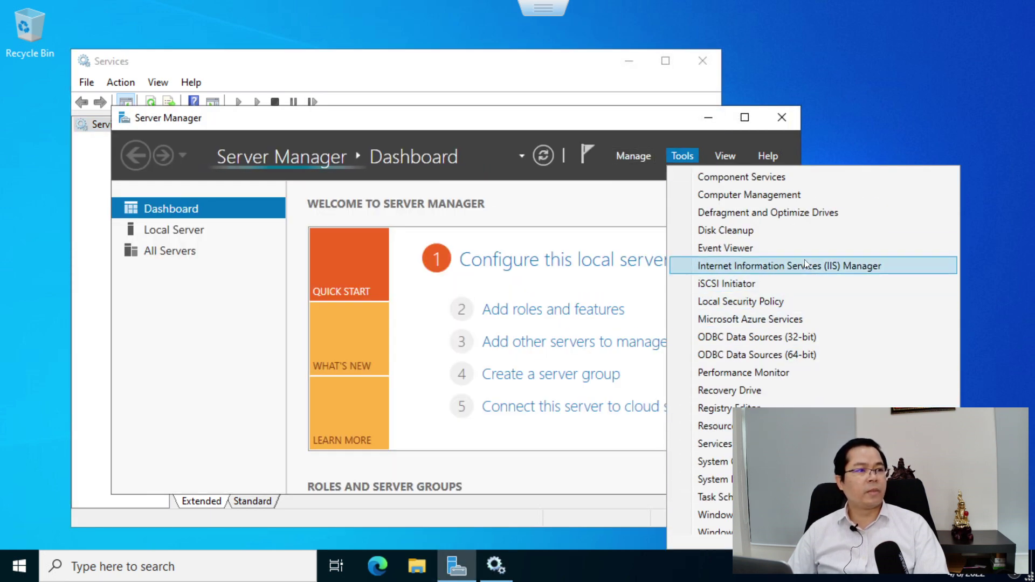
left_click(691, 266)
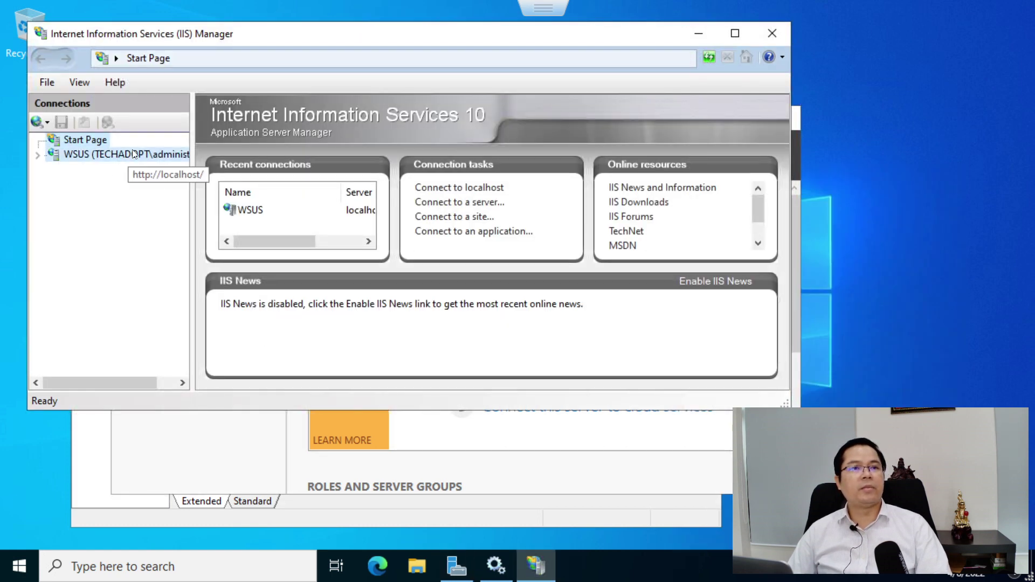
left_click(138, 155)
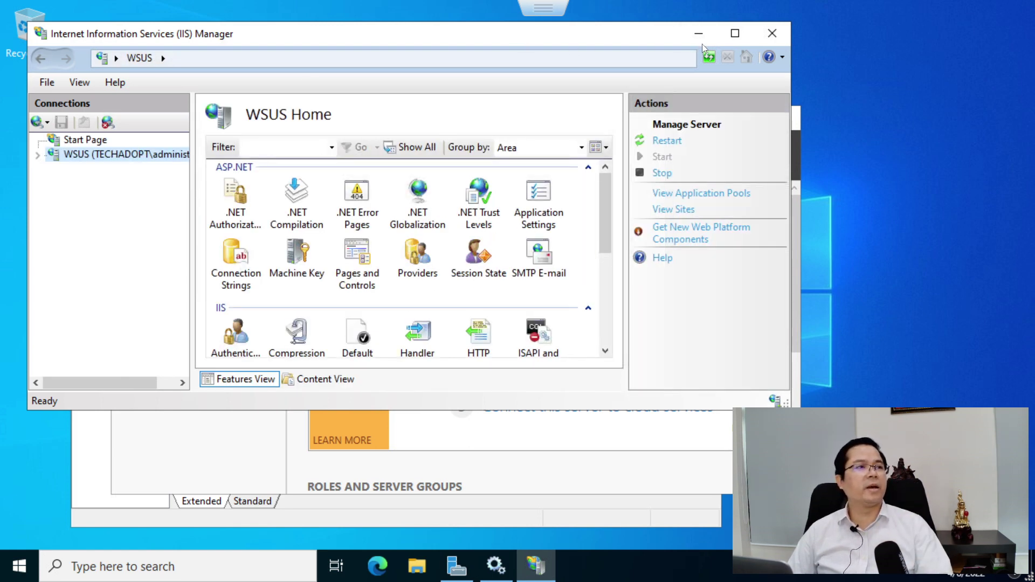
left_click(735, 33)
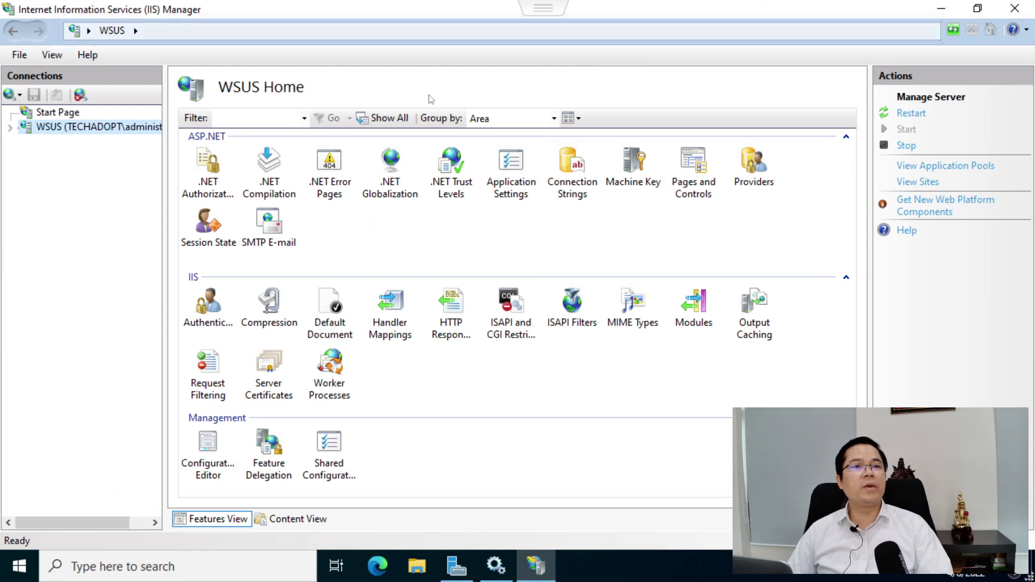
Expand the WSUS server connection, list its Sites and open the WSUS Administration site's home page
double_click(106, 127)
left_click(75, 142)
left_click(55, 157)
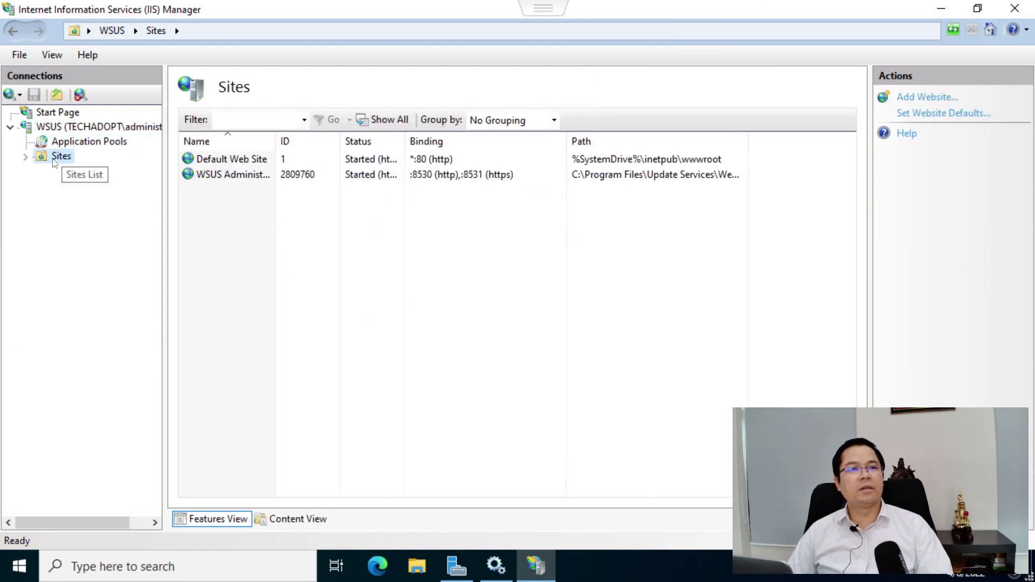
left_click(241, 176)
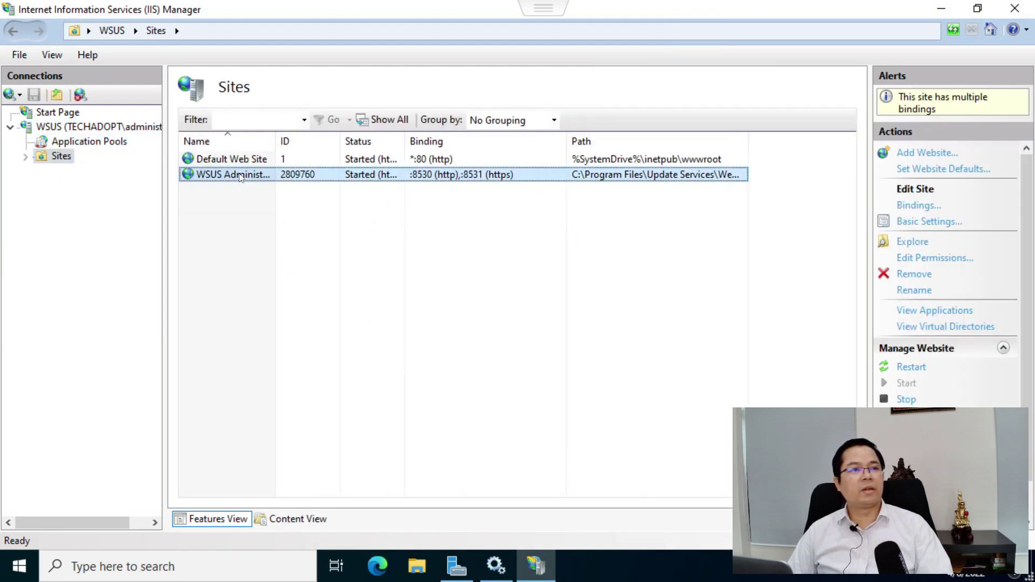
double_click(489, 178)
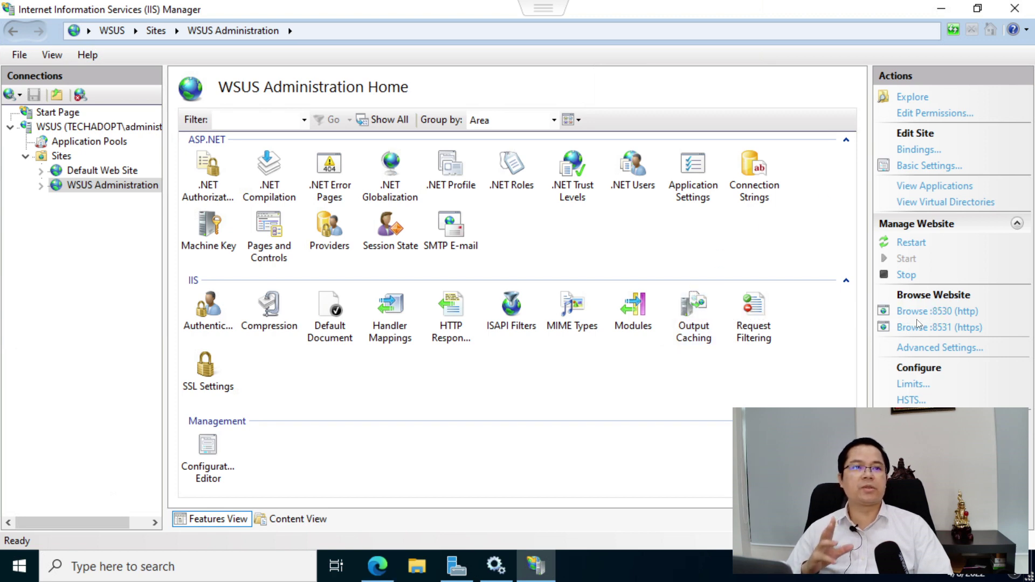
left_click(385, 571)
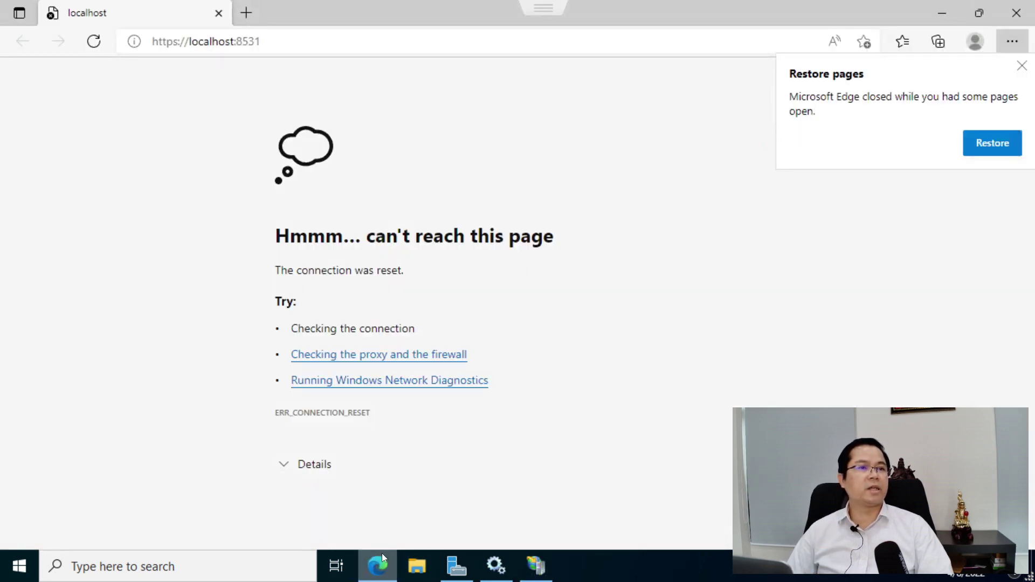
left_click(989, 143)
left_click_drag(218, 42, 225, 42)
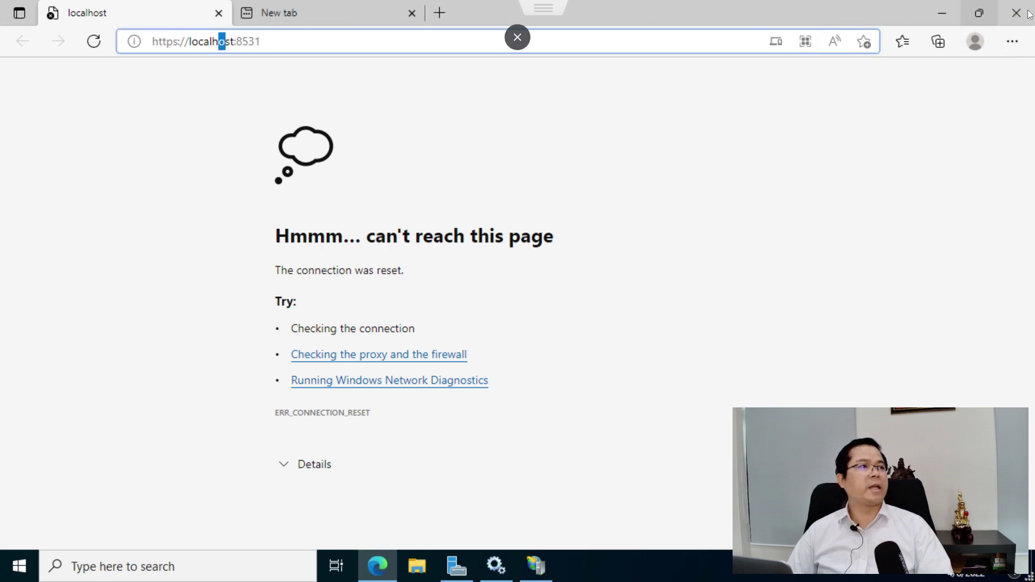
key("alt+Tab")
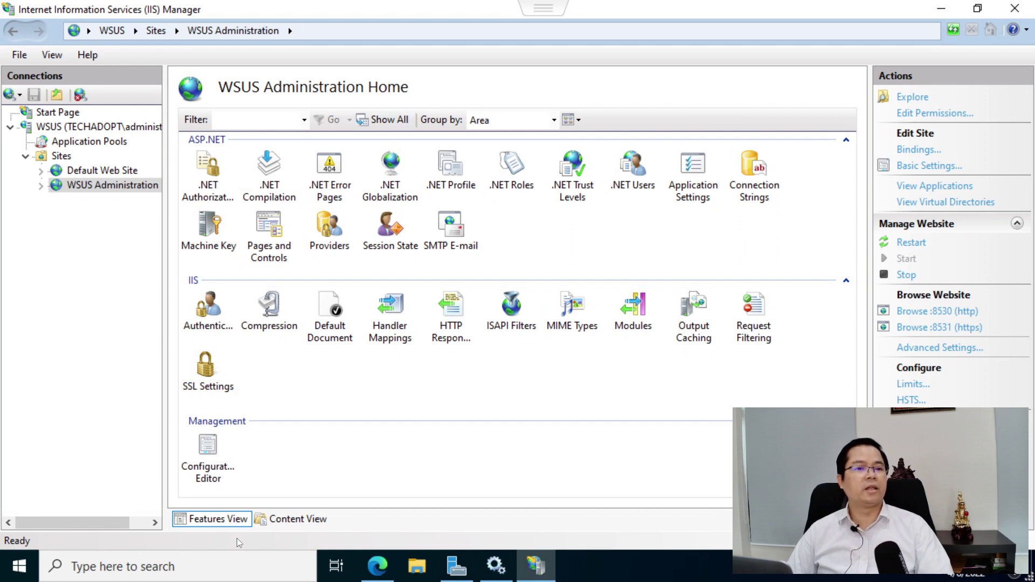
Browse the WSUS Administration site over HTTP in Microsoft Edge and reload localhost:8530
left_click(377, 566)
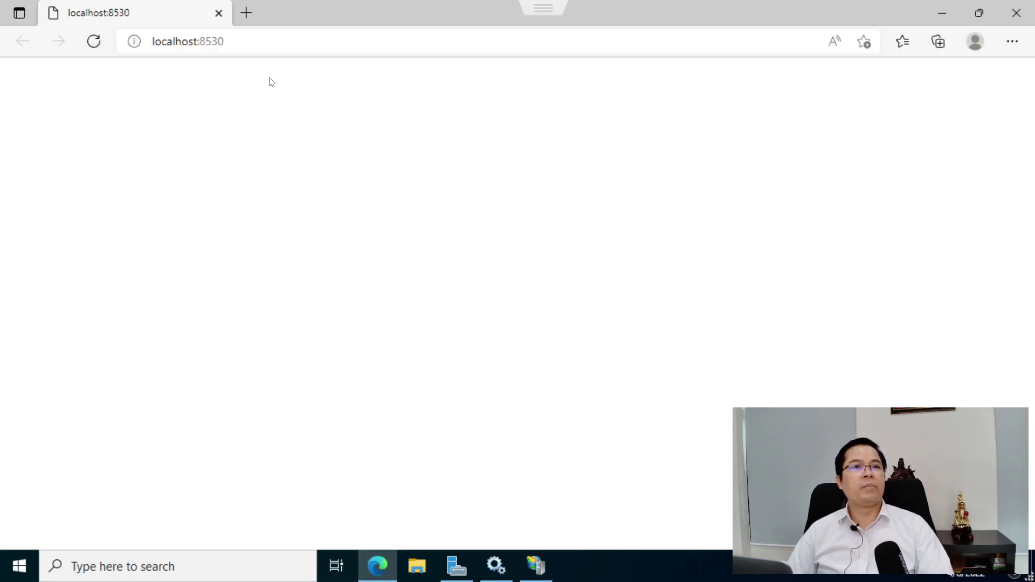
left_click(309, 40)
left_click(347, 38)
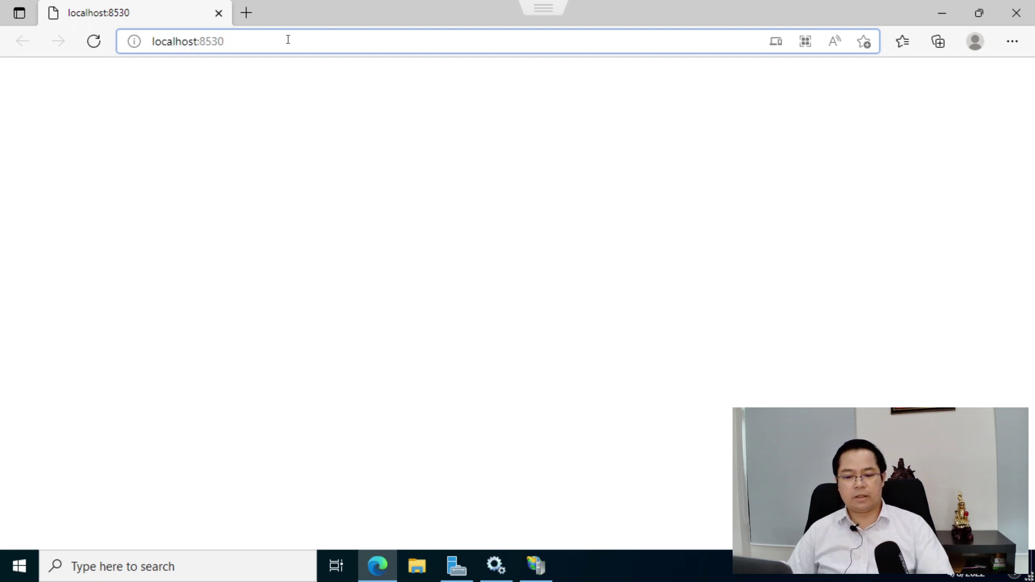
key("Return")
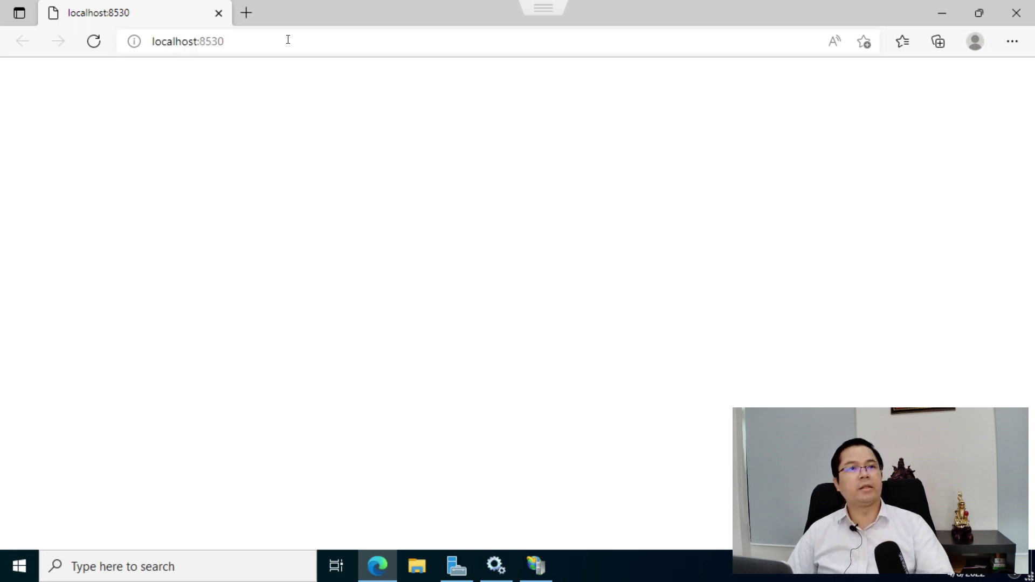
Copy the localhost:8530 address, then close the browser and return to IIS Manager
left_click(233, 42)
right_click(188, 45)
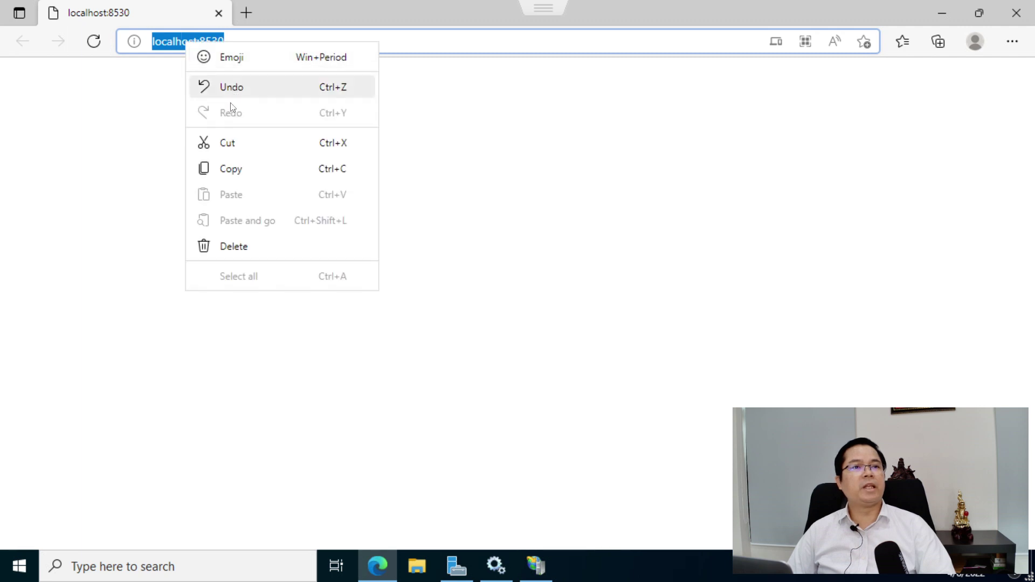
left_click(233, 170)
left_click(20, 566)
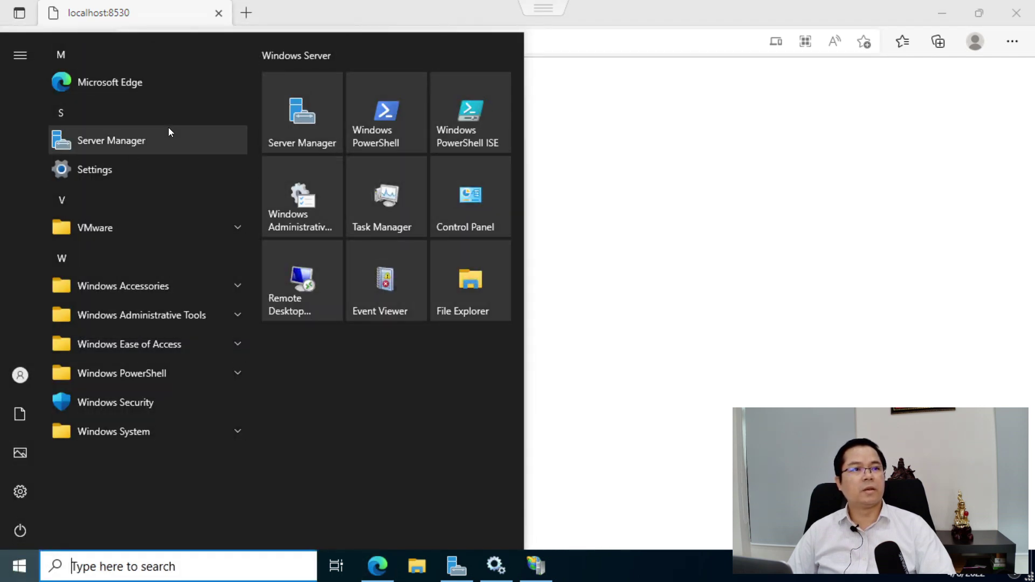
left_click(685, 397)
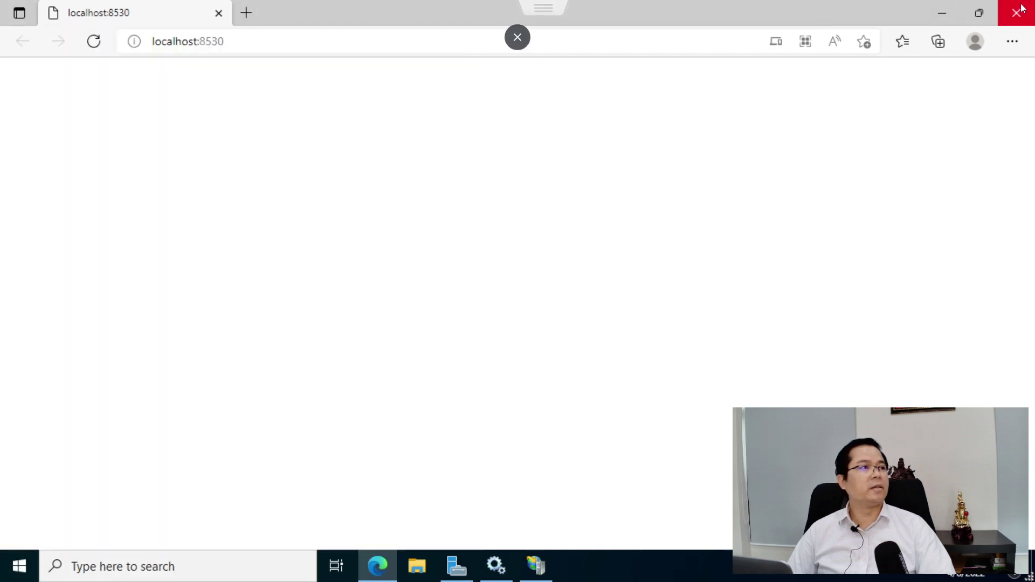
key("alt+Tab")
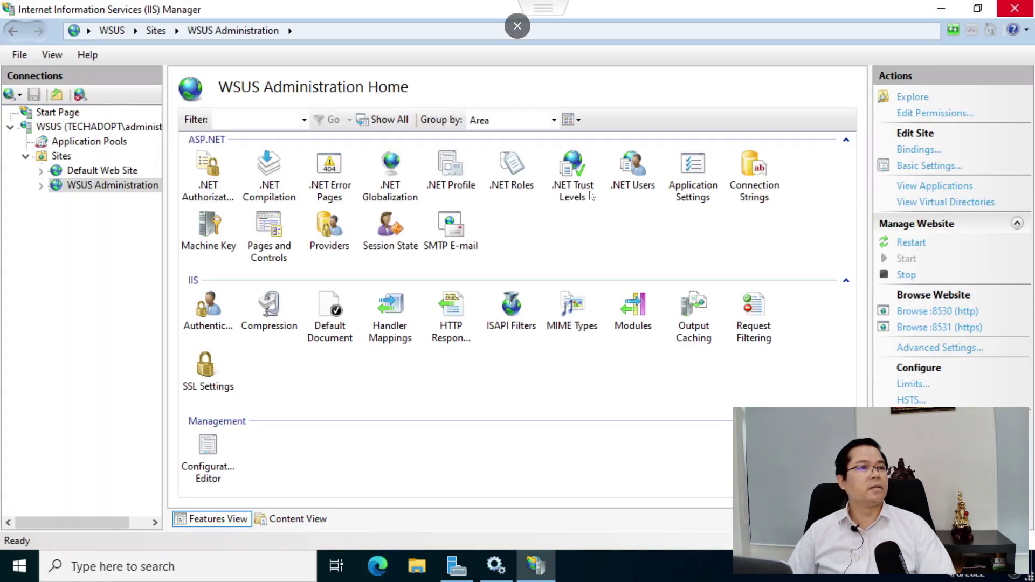
left_click(937, 312)
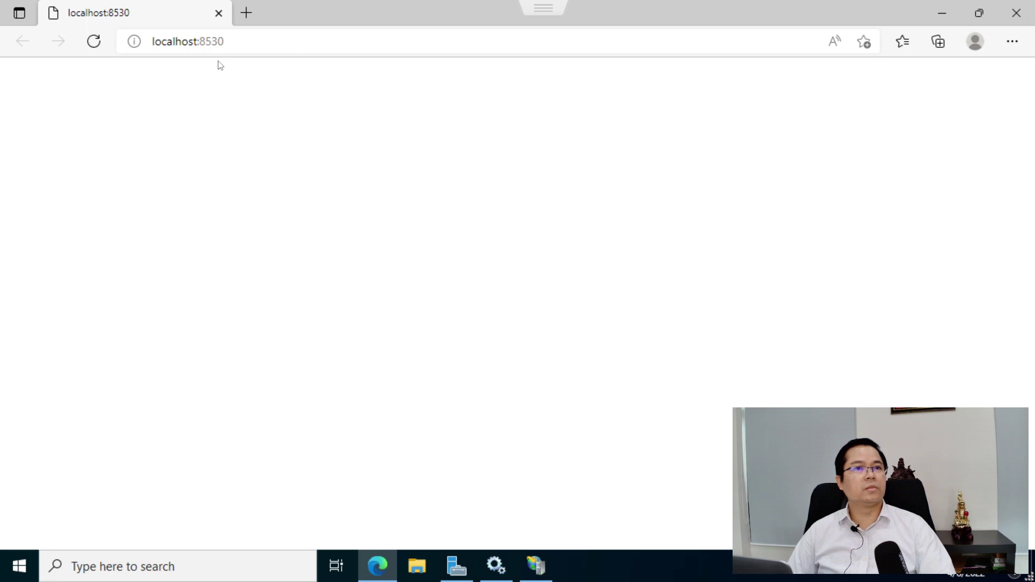
left_click(197, 49)
left_click(197, 49)
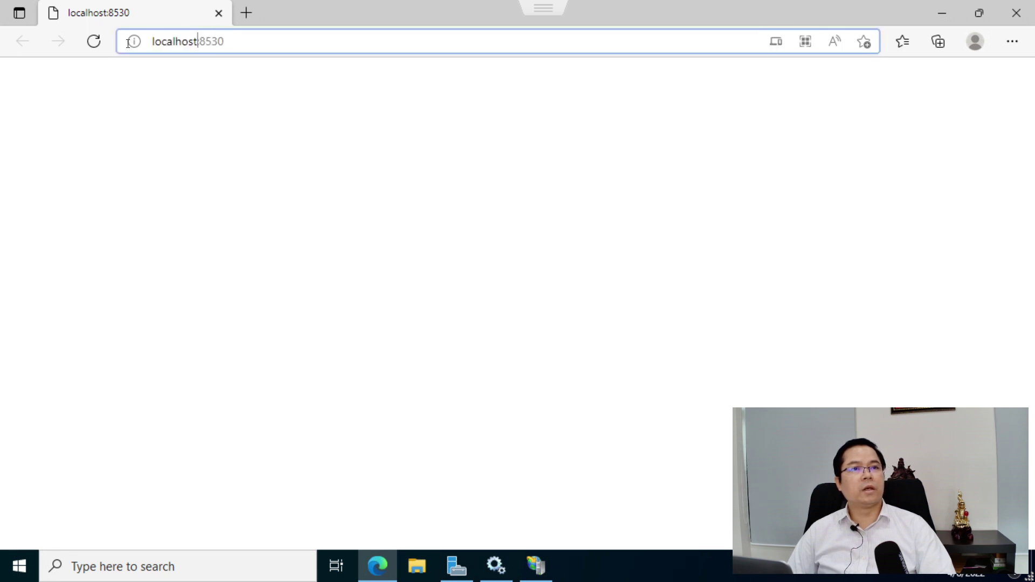
key("shift+Home")
type("hhtp")
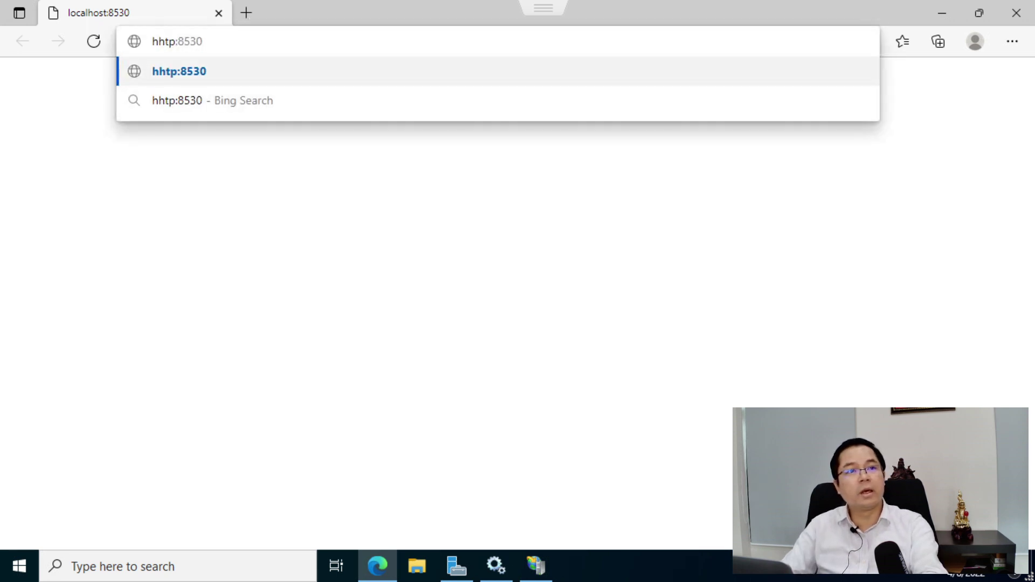
key("BackSpace")
key("BackSpace")
key("BackSpace")
type("p")
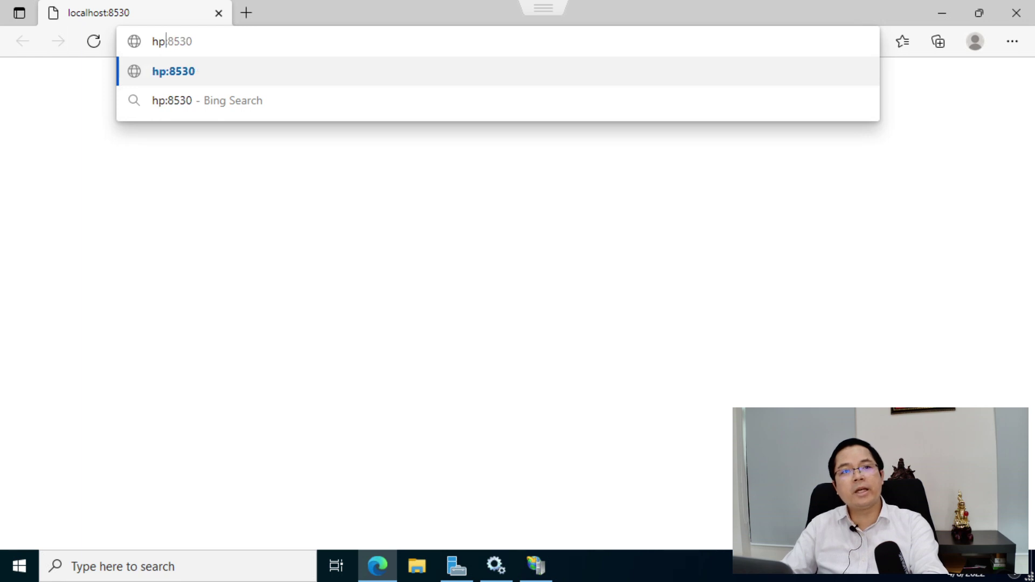
key("BackSpace")
type("p")
key("BackSpace")
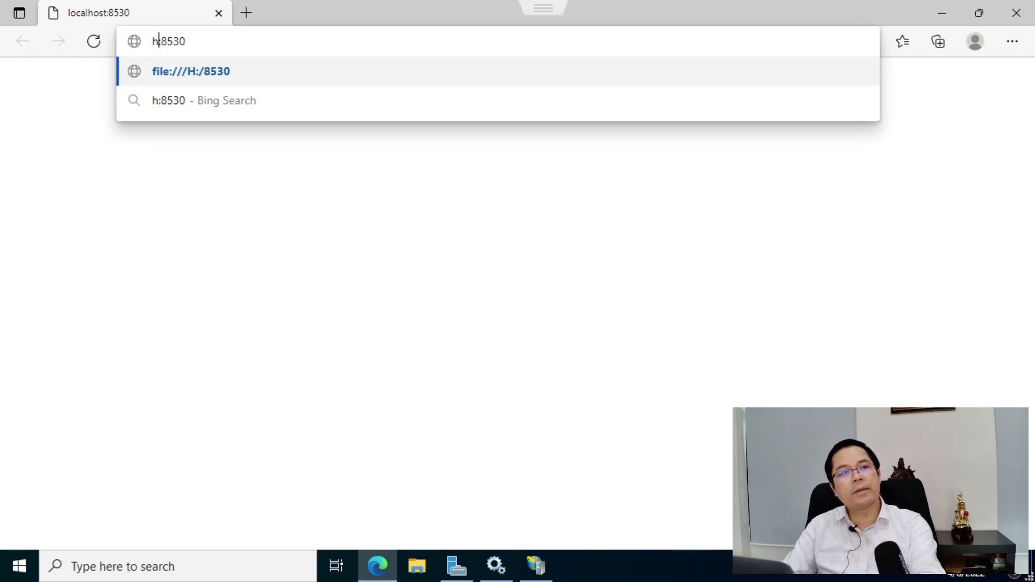
type("p")
key("BackSpace")
type("ttp")
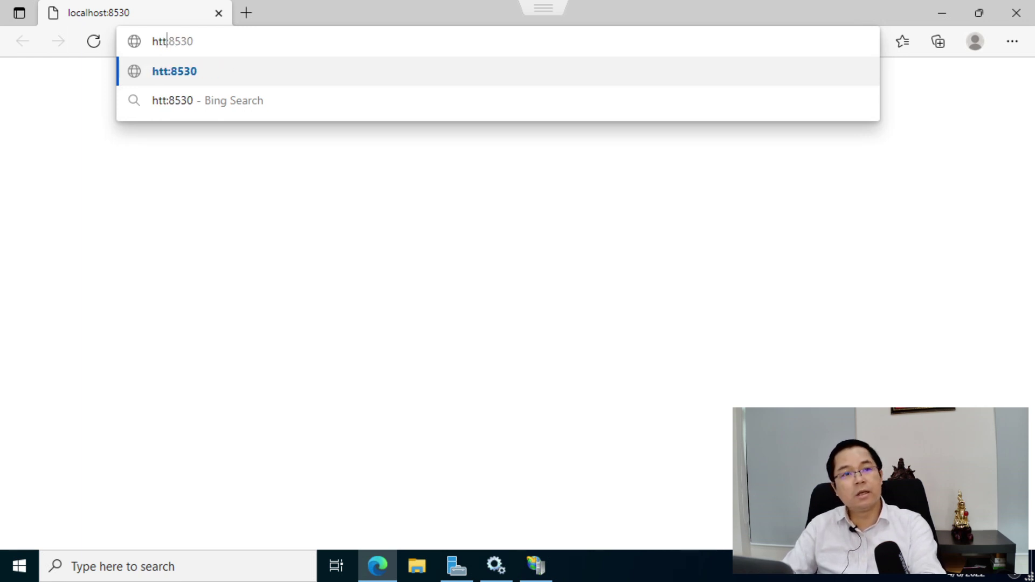
type("://")
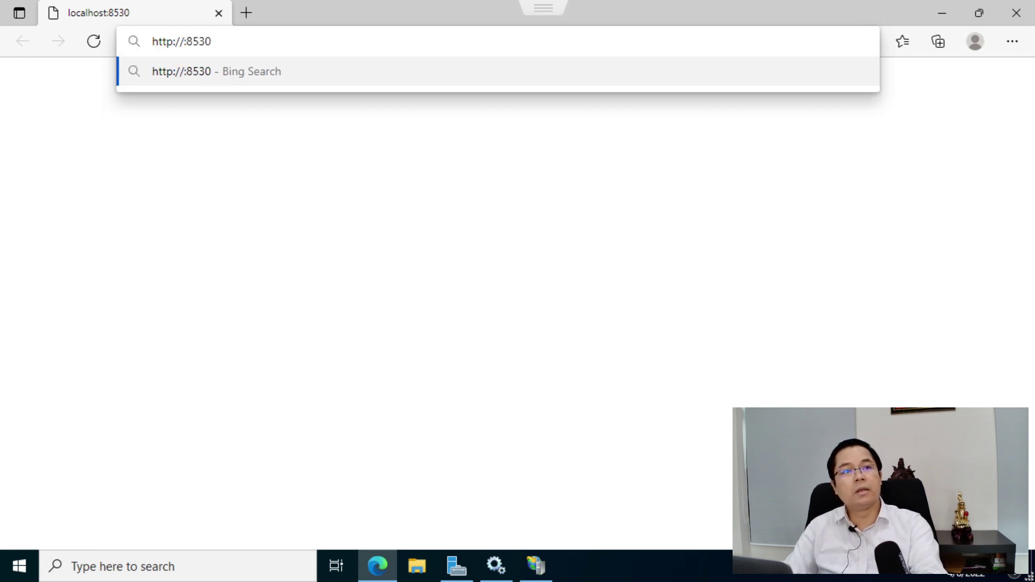
type("wsy")
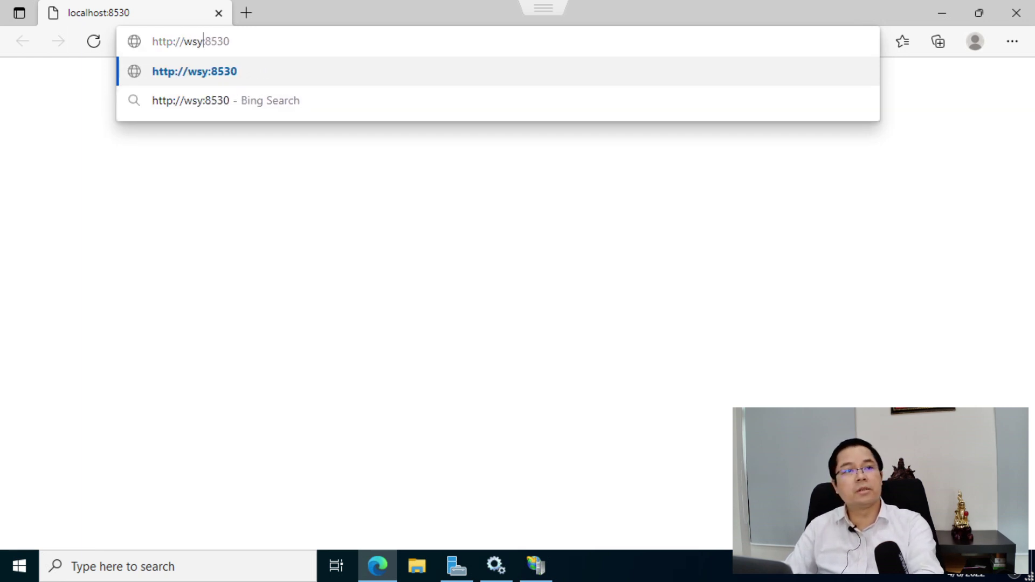
type("=")
key("BackSpace")
key("BackSpace")
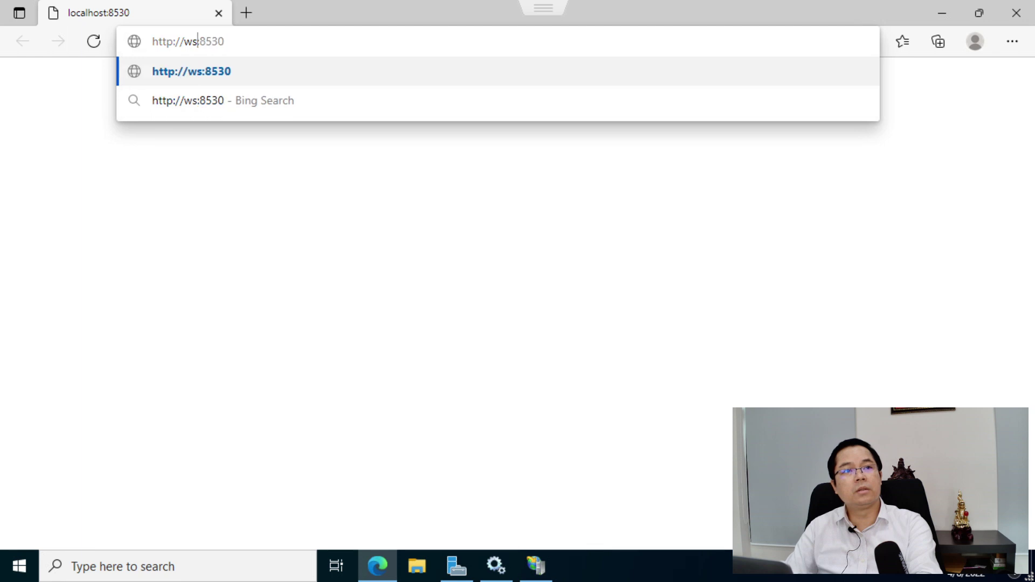
type("us")
key("Return")
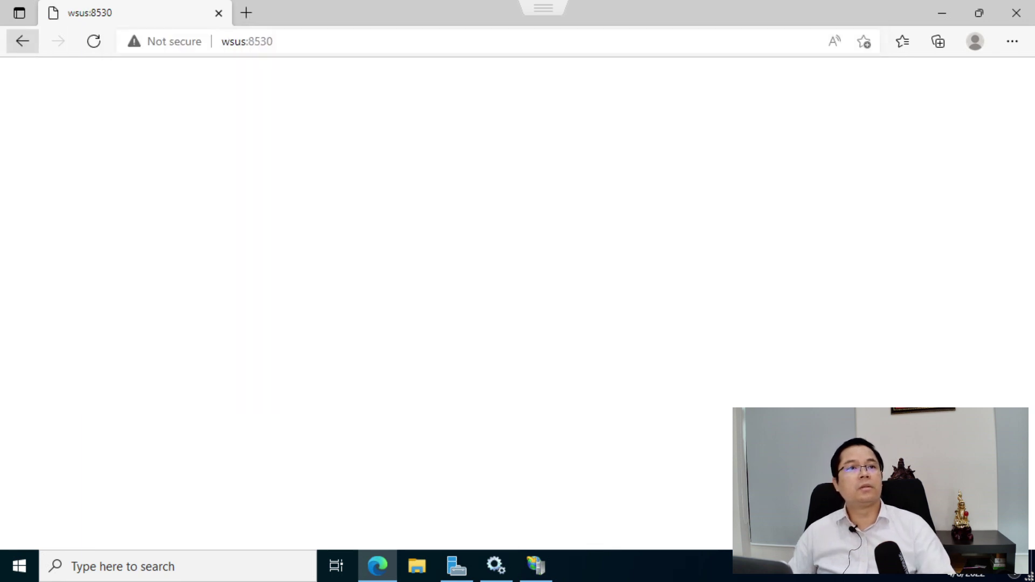
left_click(220, 47)
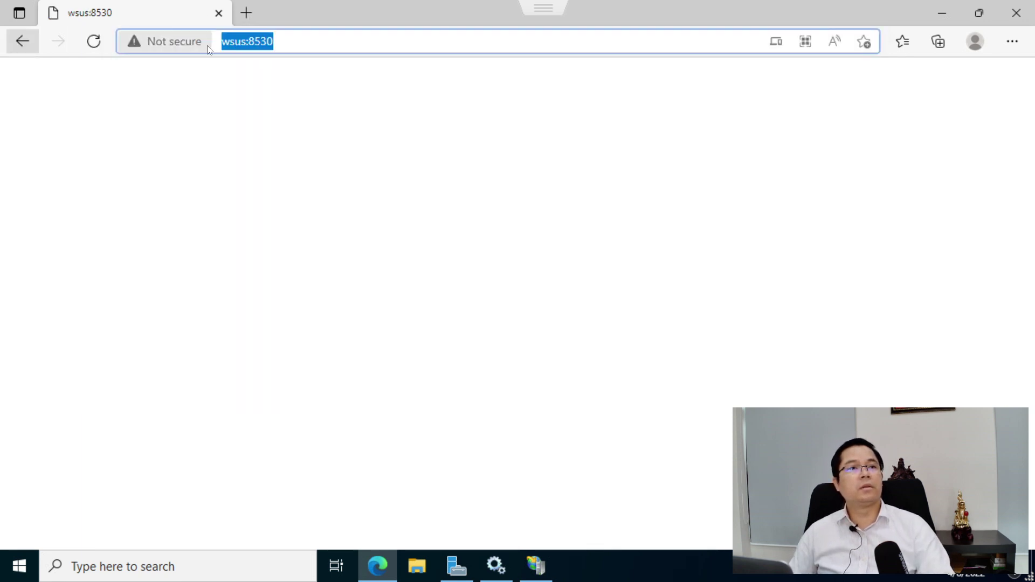
left_click(221, 48)
double_click(222, 49)
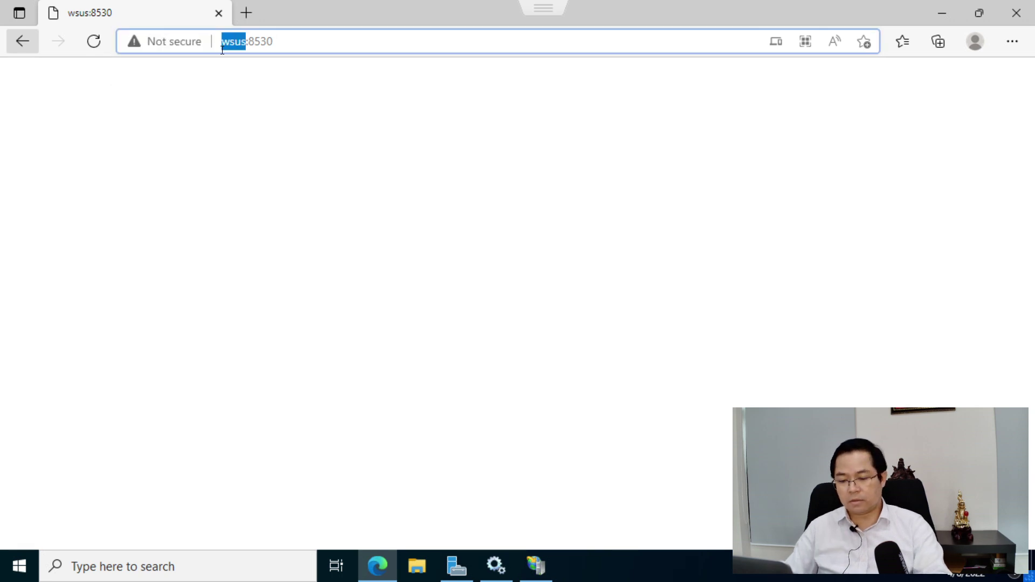
left_click(222, 49)
type("hrp")
key("BackSpace")
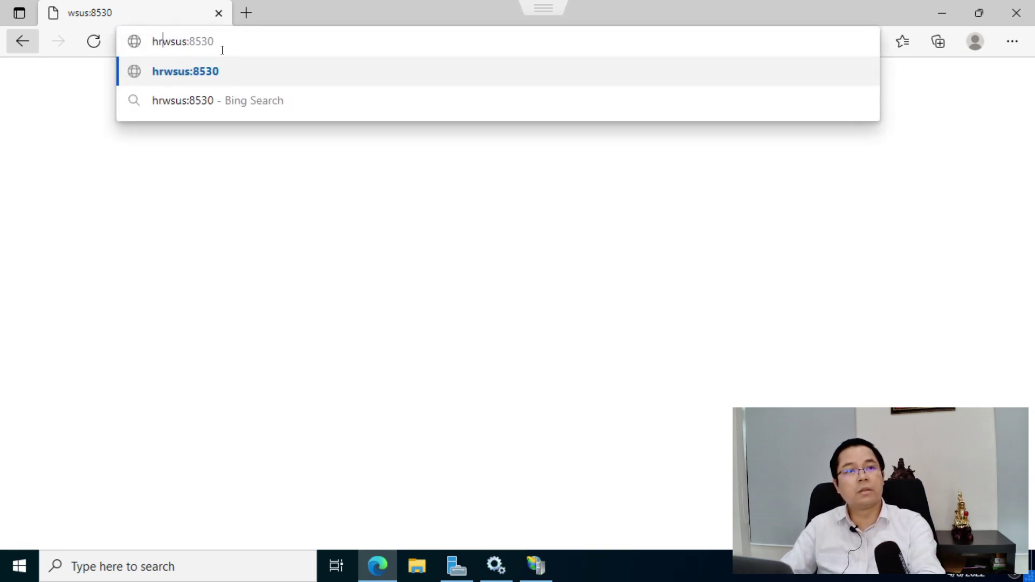
key("BackSpace")
type("ttp")
key("BackSpace")
key("BackSpace")
key("BackSpace")
key("BackSpace")
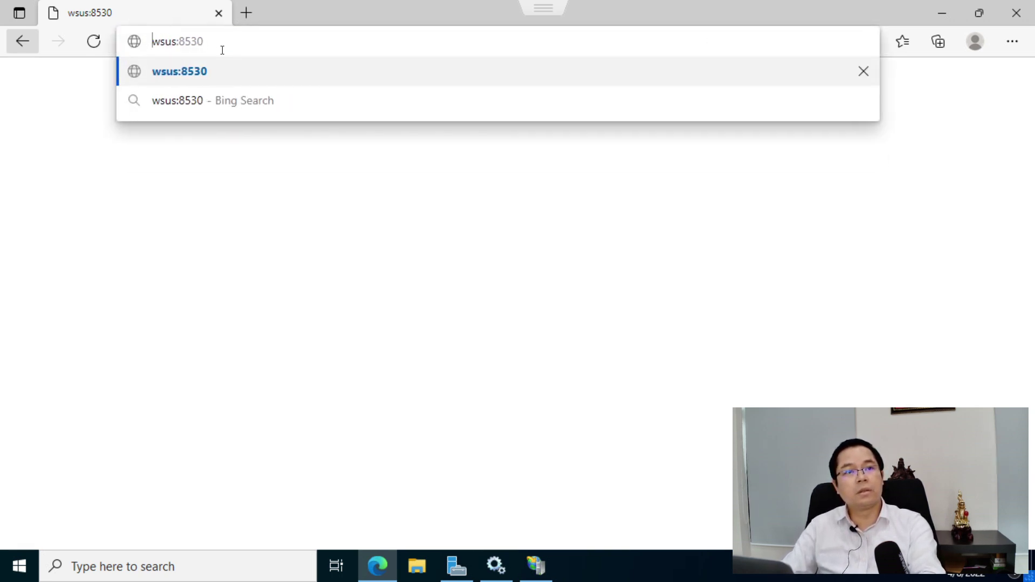
type("ht")
key("BackSpace")
type("tt")
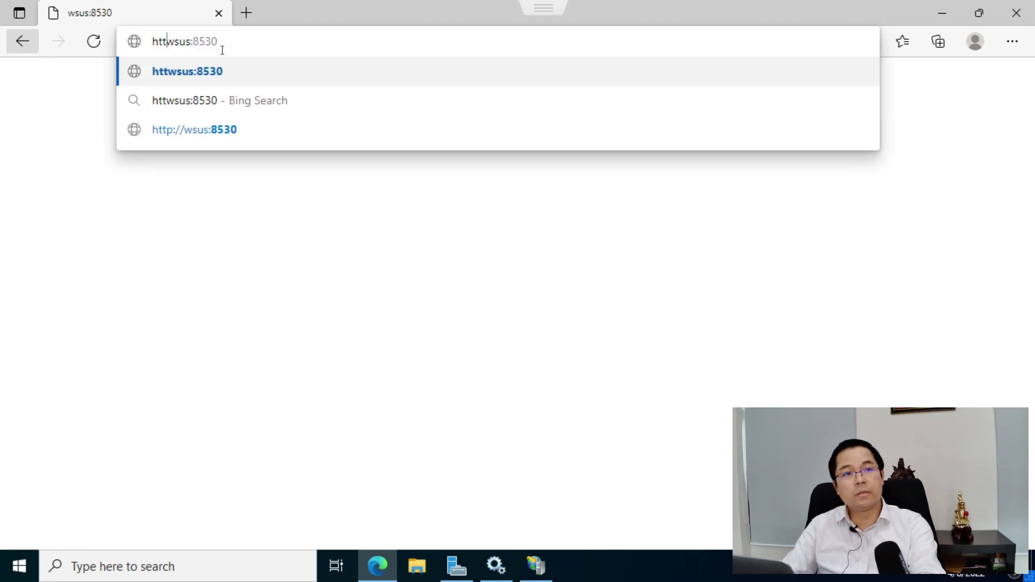
type("p://")
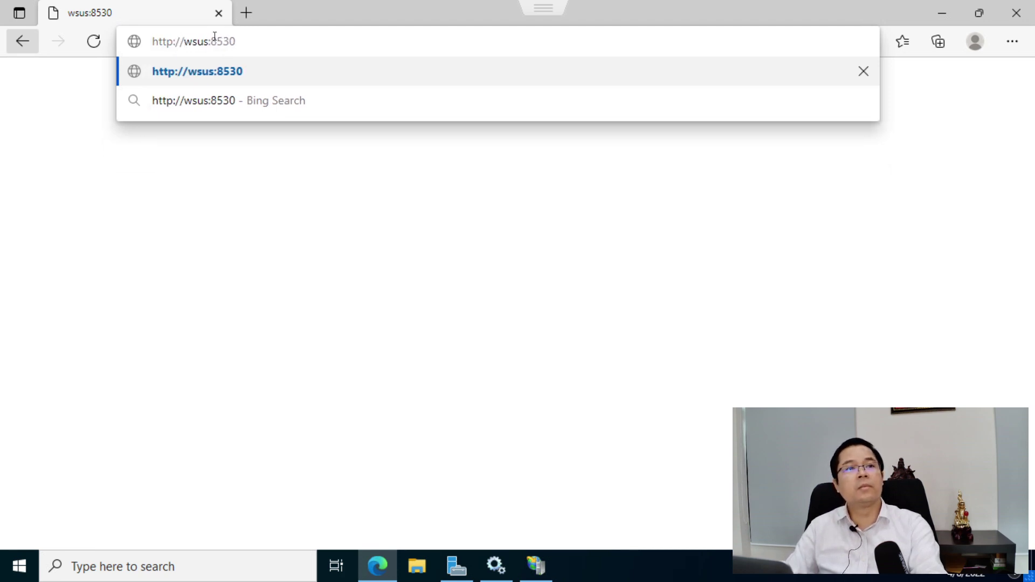
key("Return")
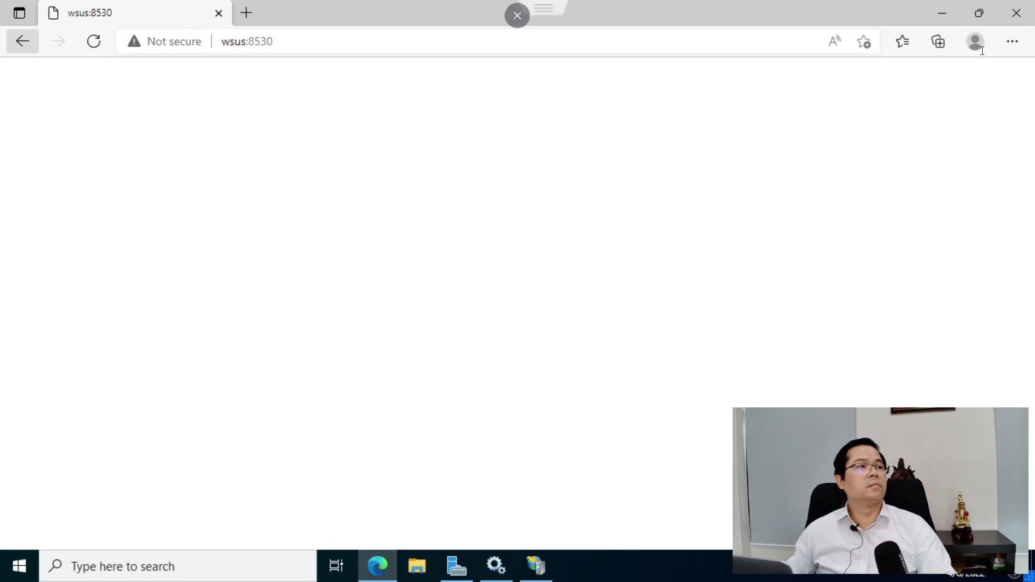
left_click(948, 7)
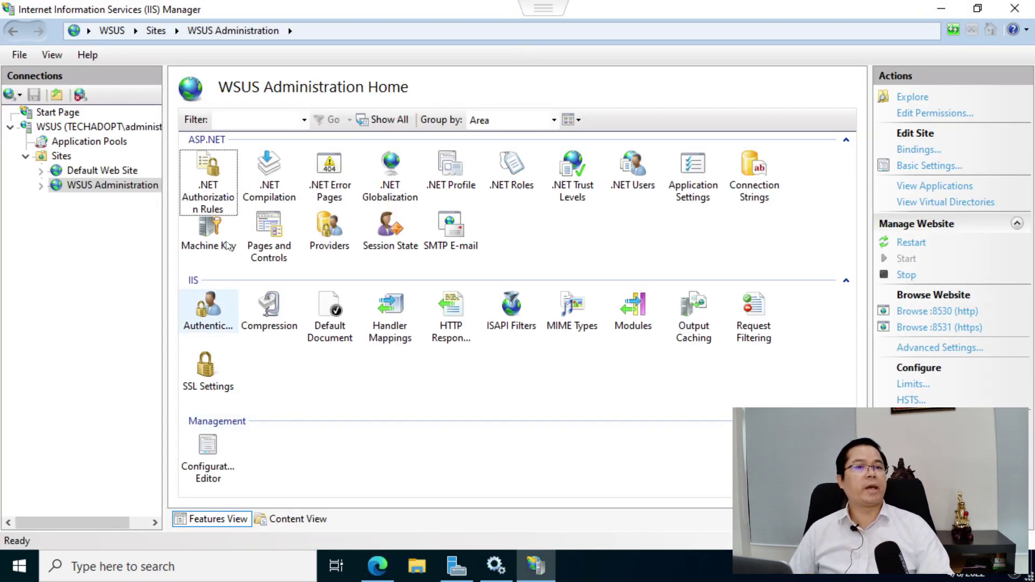
Expand the WSUS Administration site, inspect its Default Document list, and review the Sites list and the WSUS server home
double_click(104, 186)
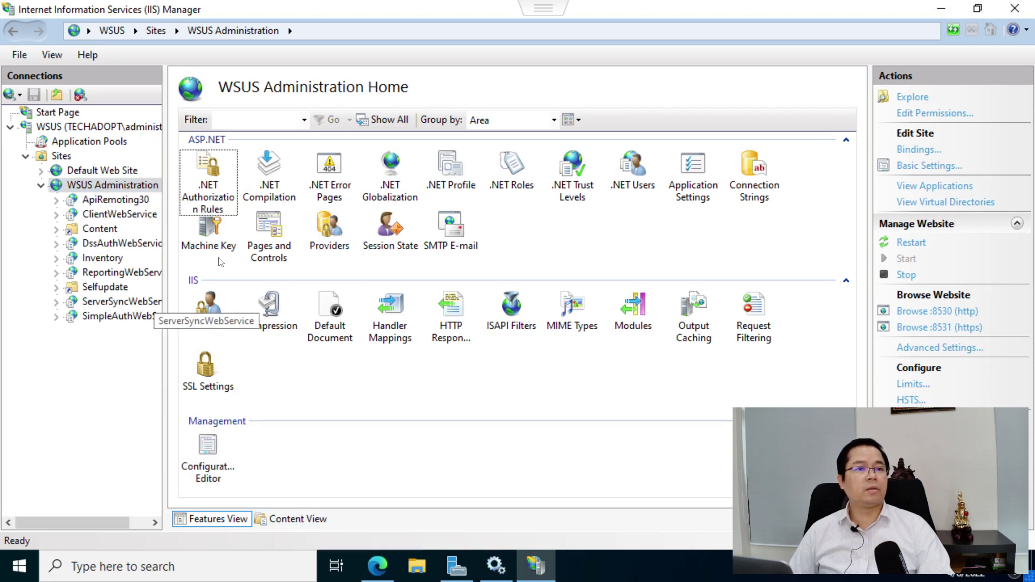
double_click(332, 320)
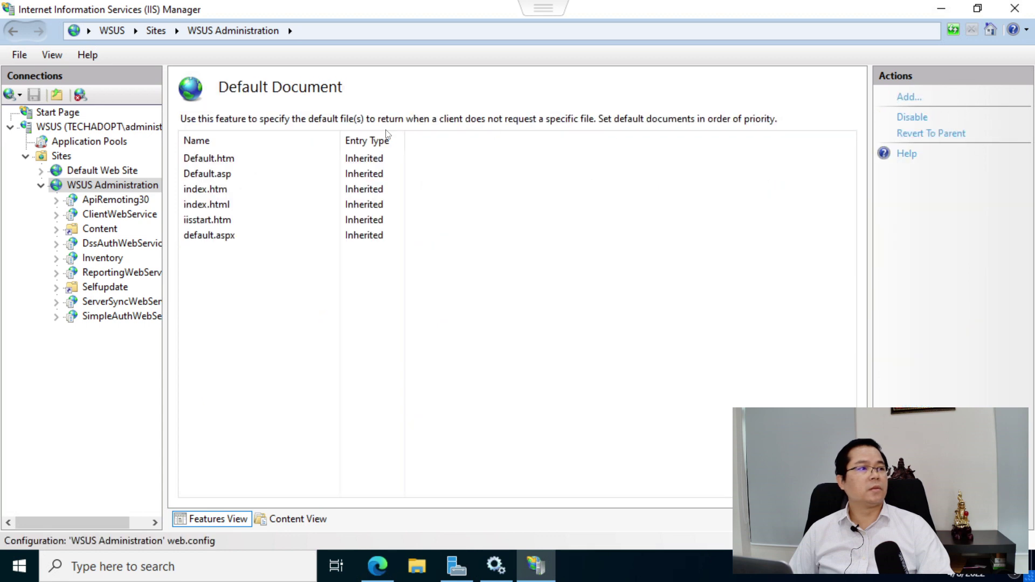
left_click(64, 157)
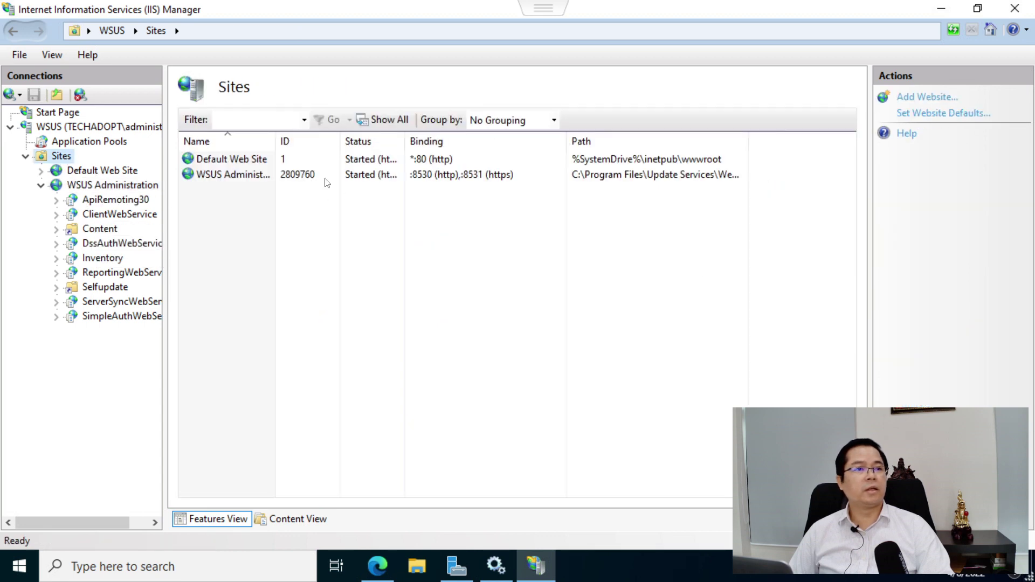
left_click(63, 128)
left_click(708, 416)
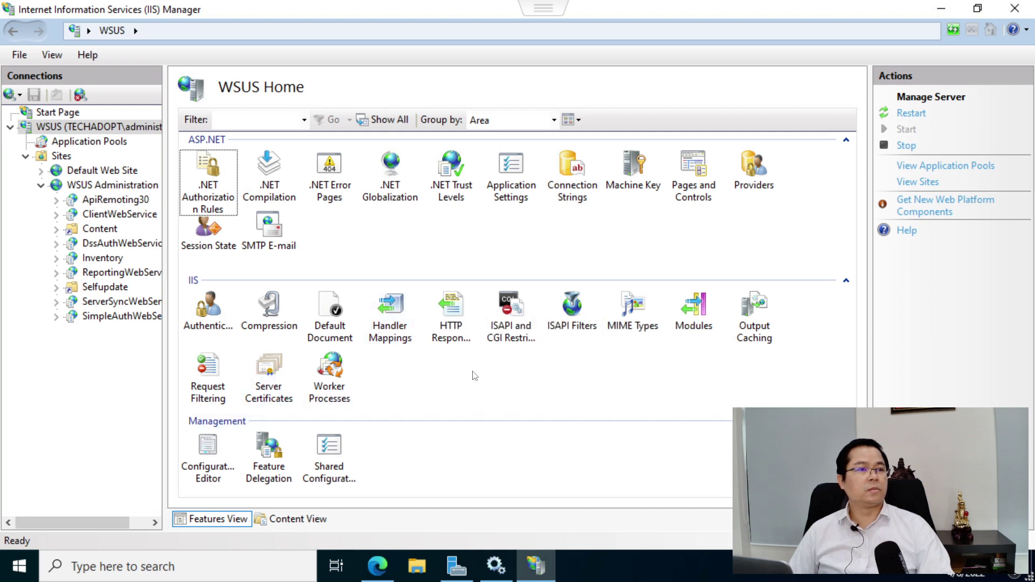
Examine the WSUS Administration site's default documents and content, then return to the Sites list in Features View
left_click(120, 185)
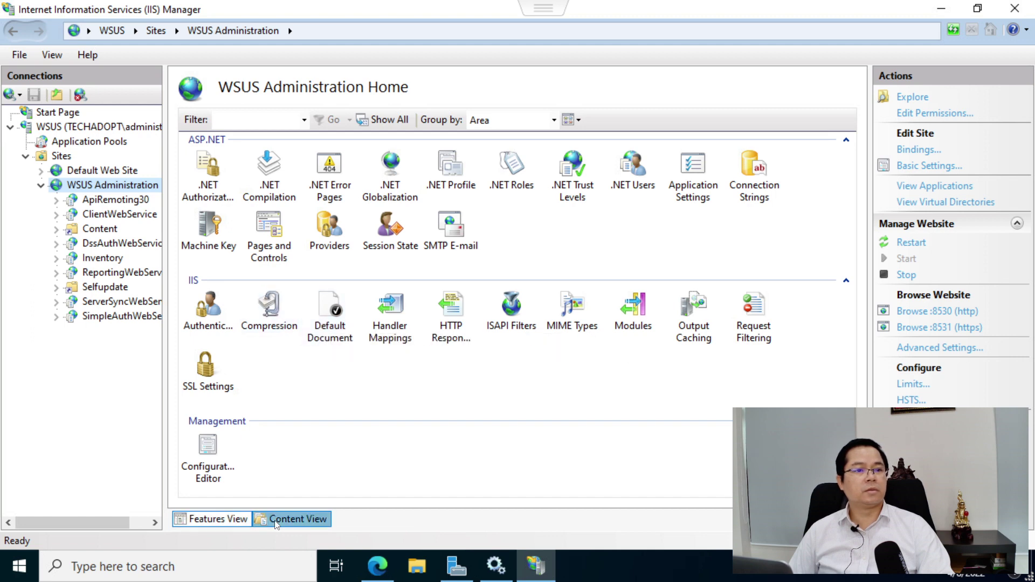
left_click(294, 518)
left_click(243, 520)
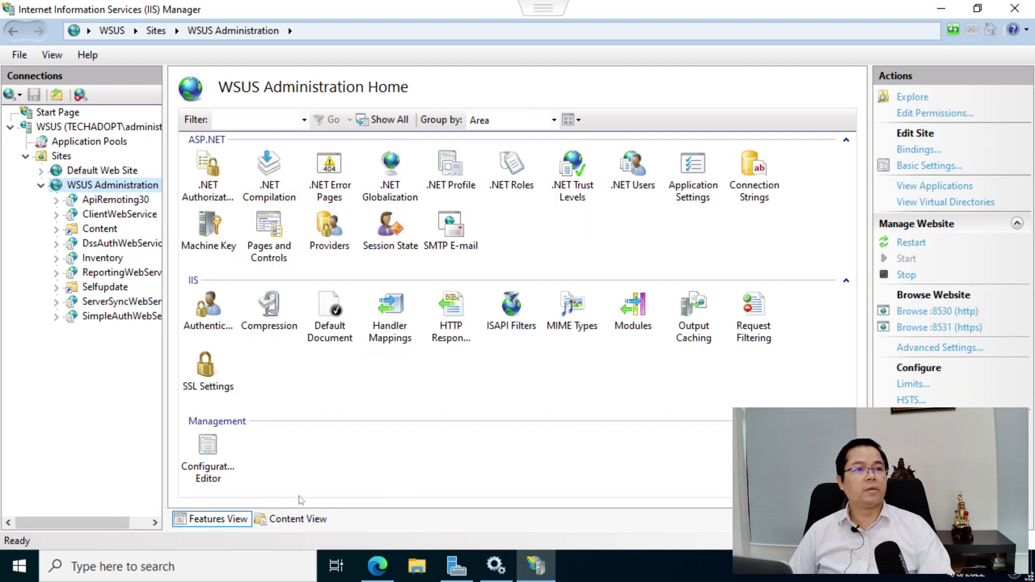
left_click(329, 324)
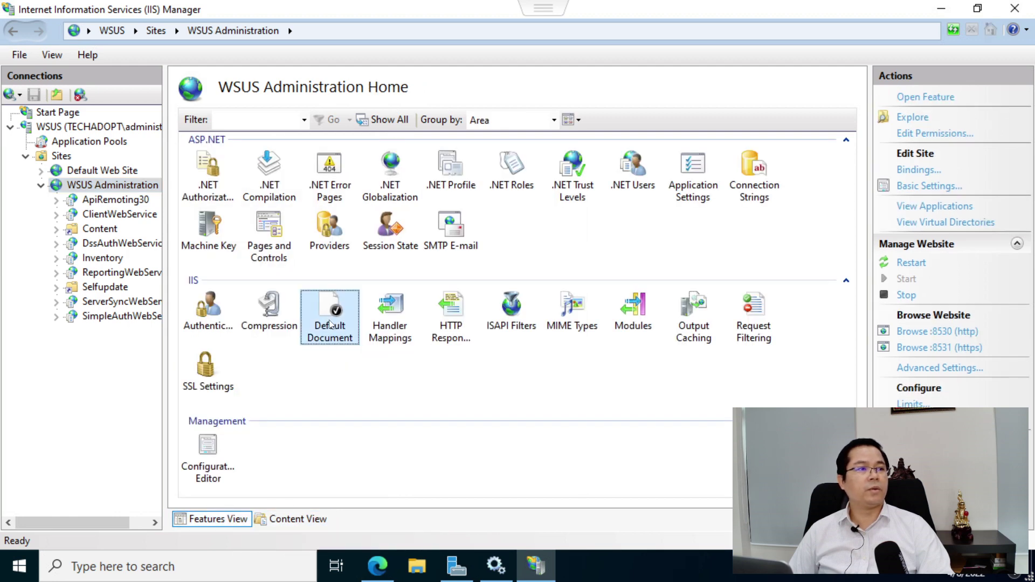
double_click(330, 324)
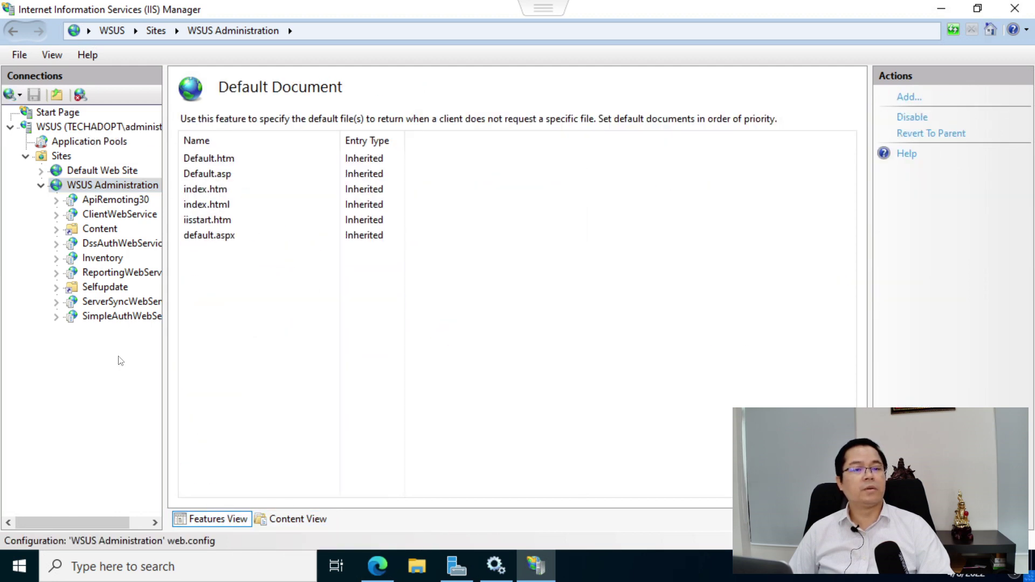
left_click(294, 519)
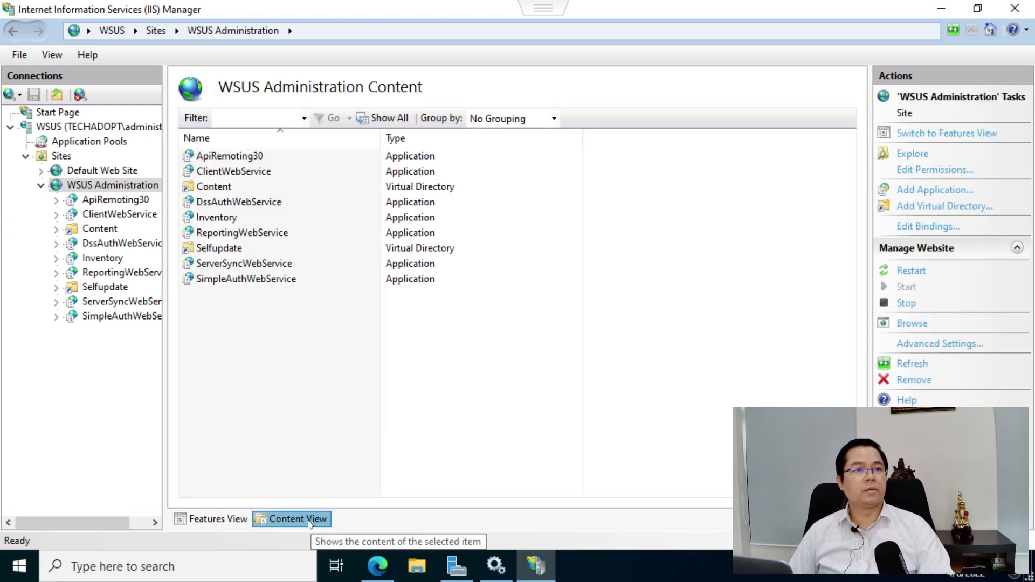
left_click(210, 520)
left_click(76, 142)
left_click(61, 156)
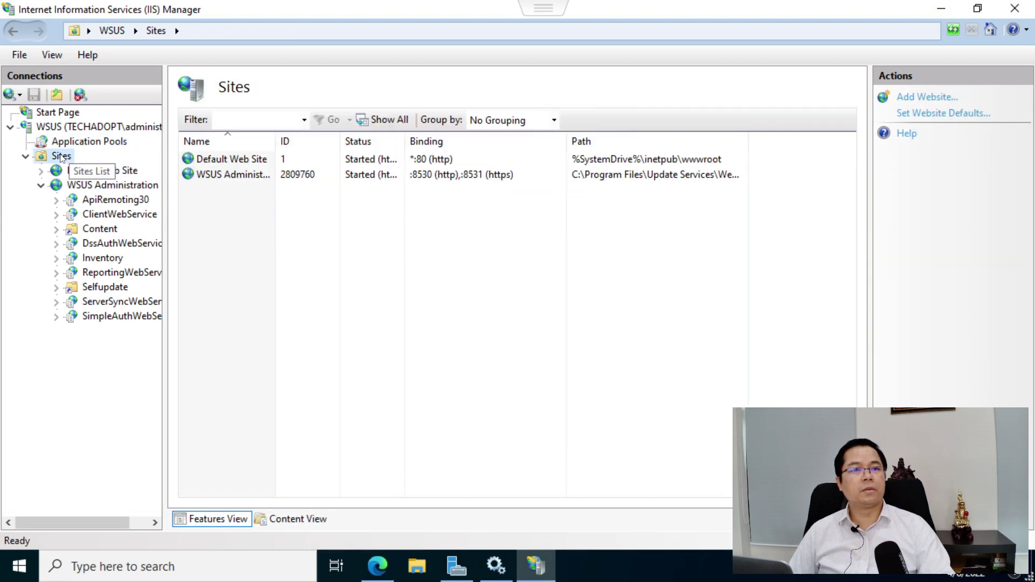
Restart the WSUS Administration site, browse it over HTTP on port 8530, then close the browser
left_click(102, 184)
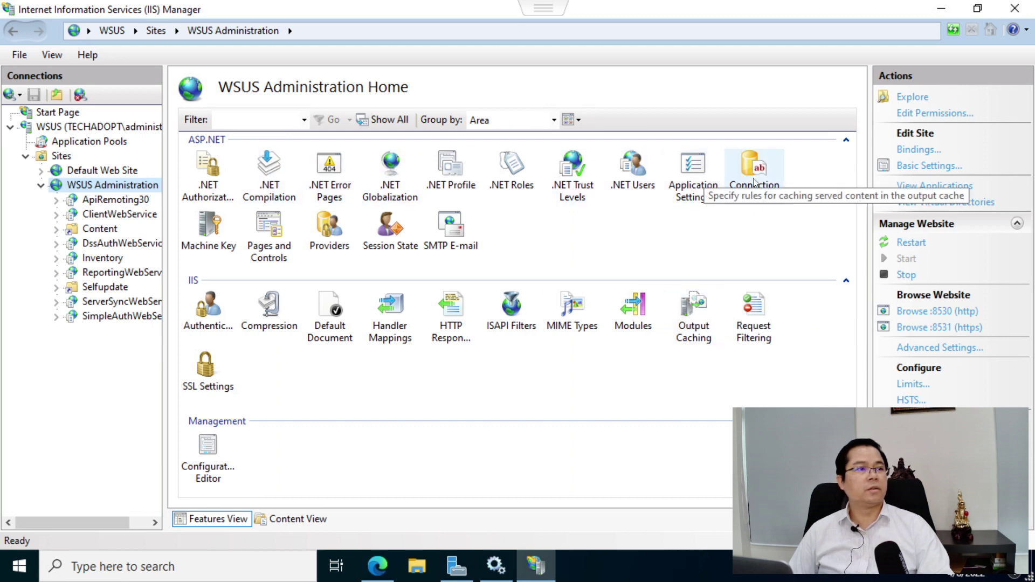
left_click(911, 243)
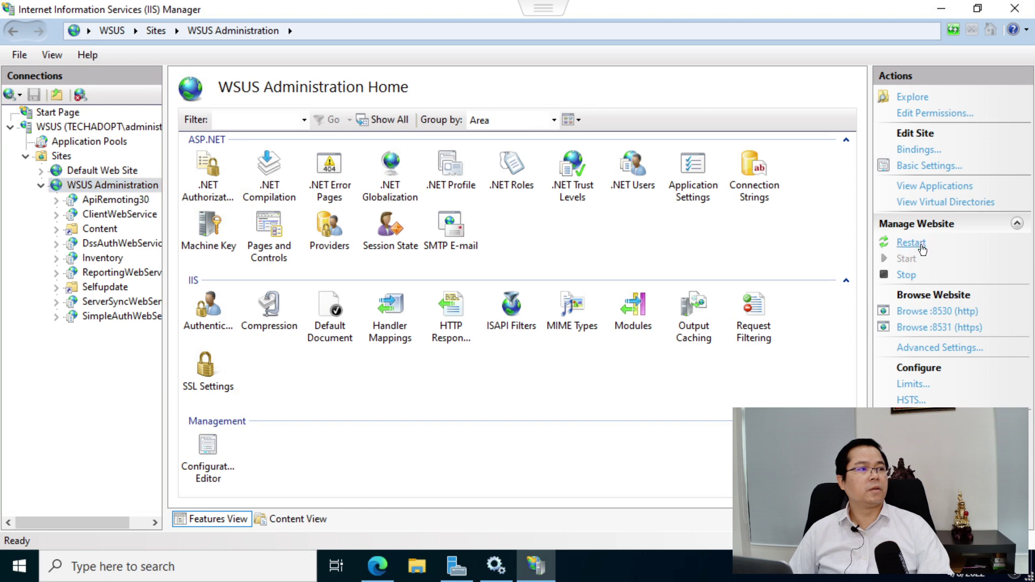
left_click(925, 311)
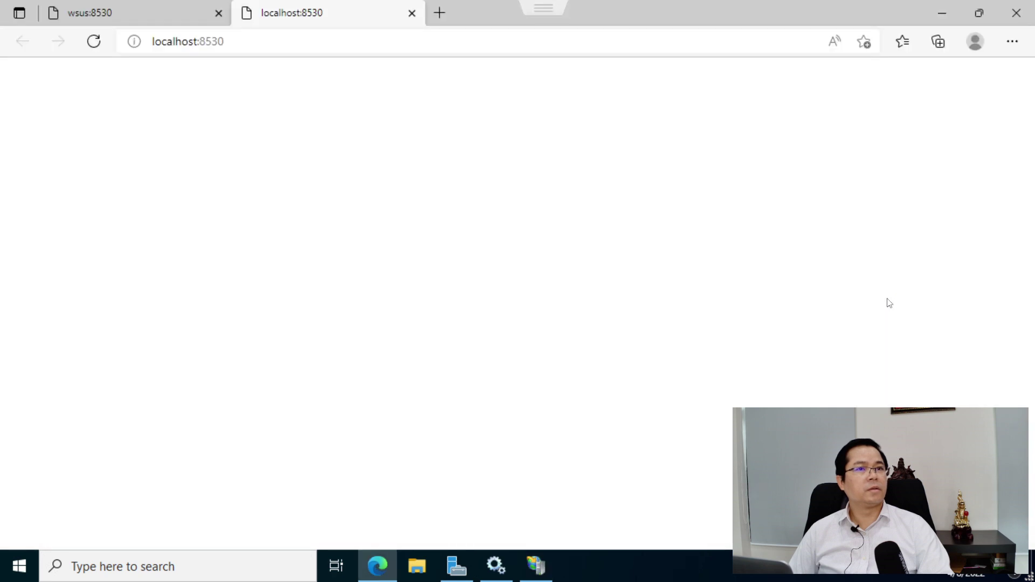
left_click(135, 12)
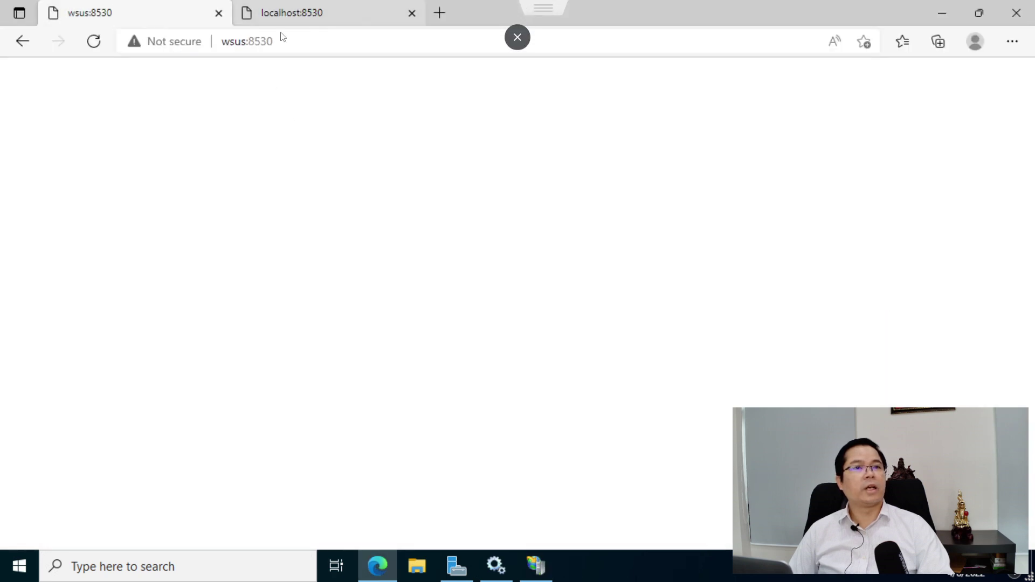
left_click(1027, 11)
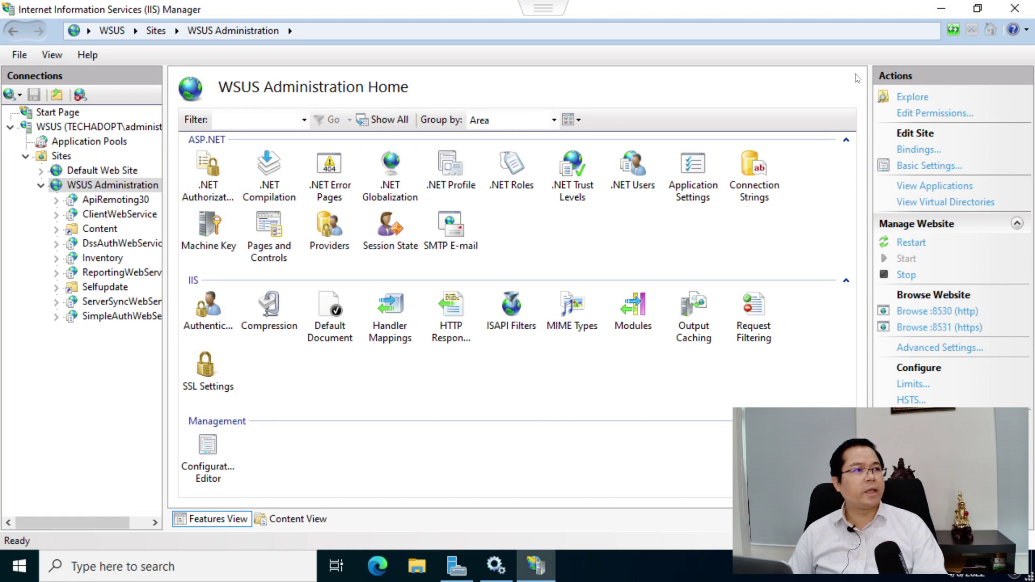
Minimize IIS Manager and launch Windows Server Update Services from Server Manager to start its configuration wizard
left_click(941, 8)
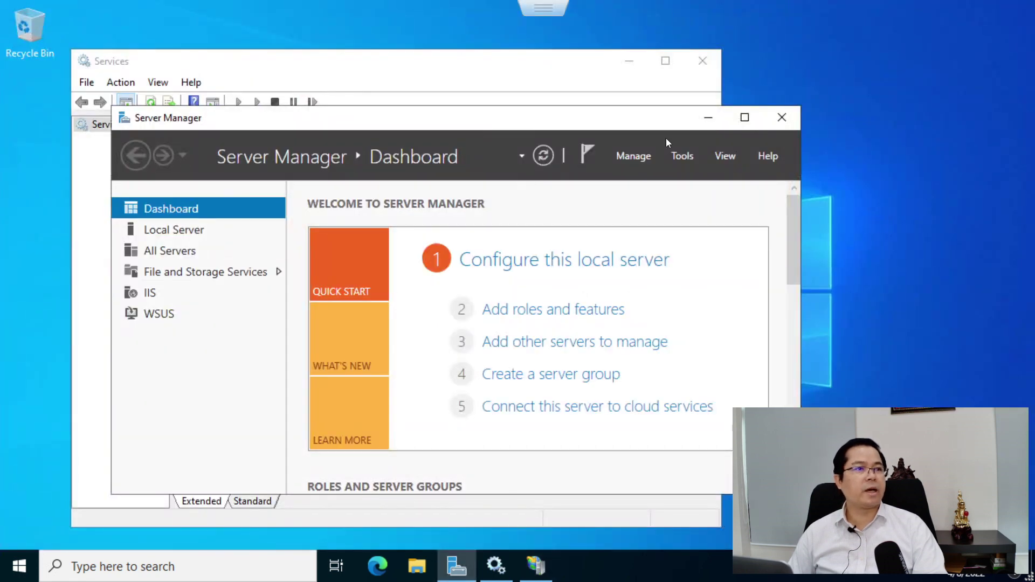
left_click(682, 156)
scroll(809, 356, "down", 2)
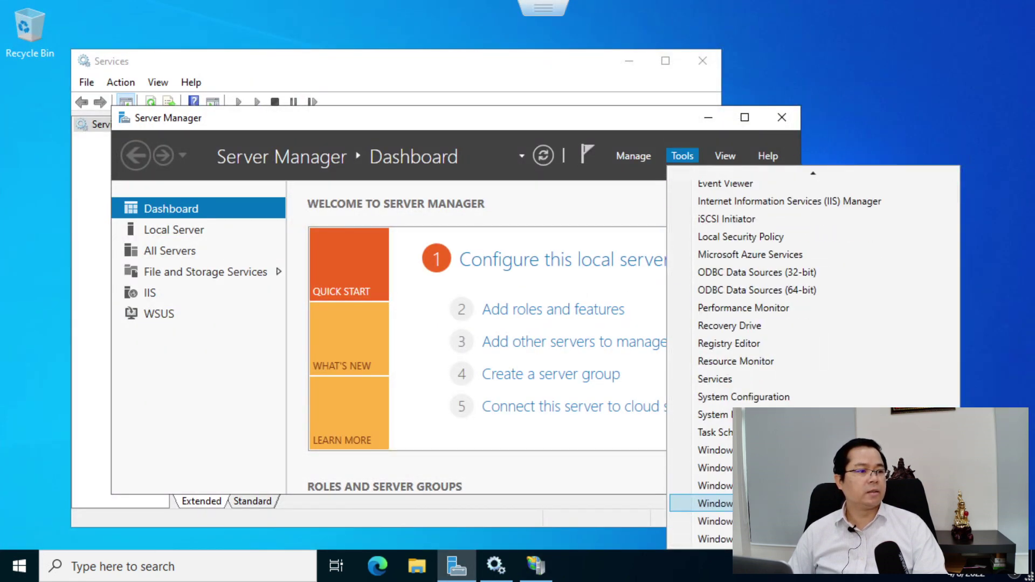
left_click(711, 539)
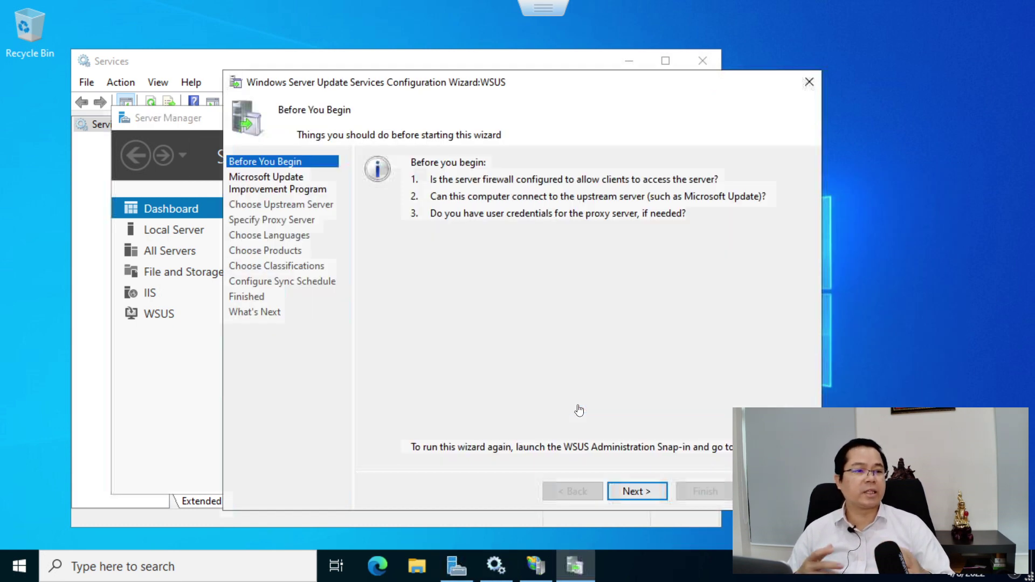
Accept joining the Microsoft Update Improvement Program and synchronizing from Microsoft Update, advancing to the proxy server settings
left_click(636, 492)
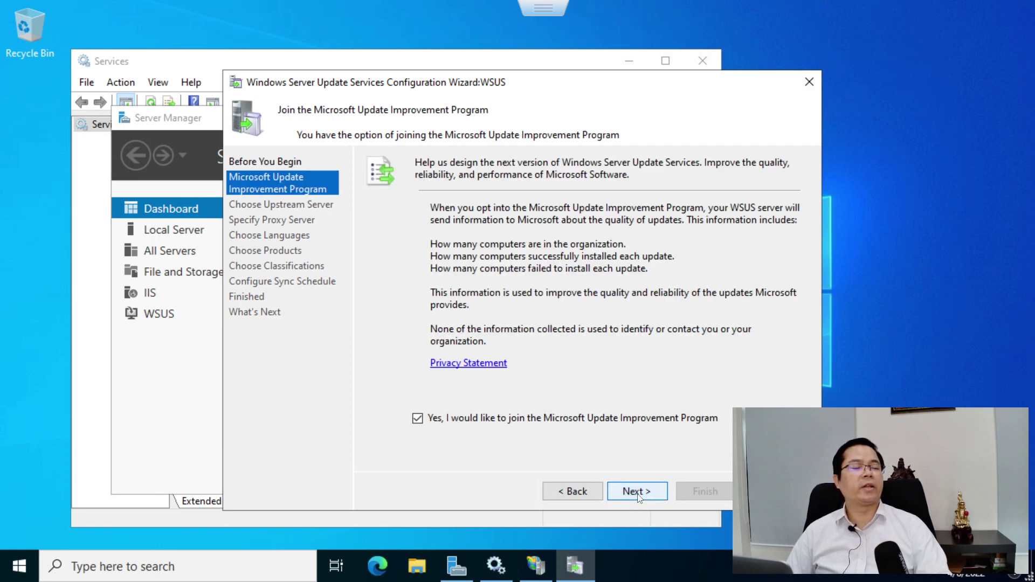
left_click(650, 493)
left_click(641, 491)
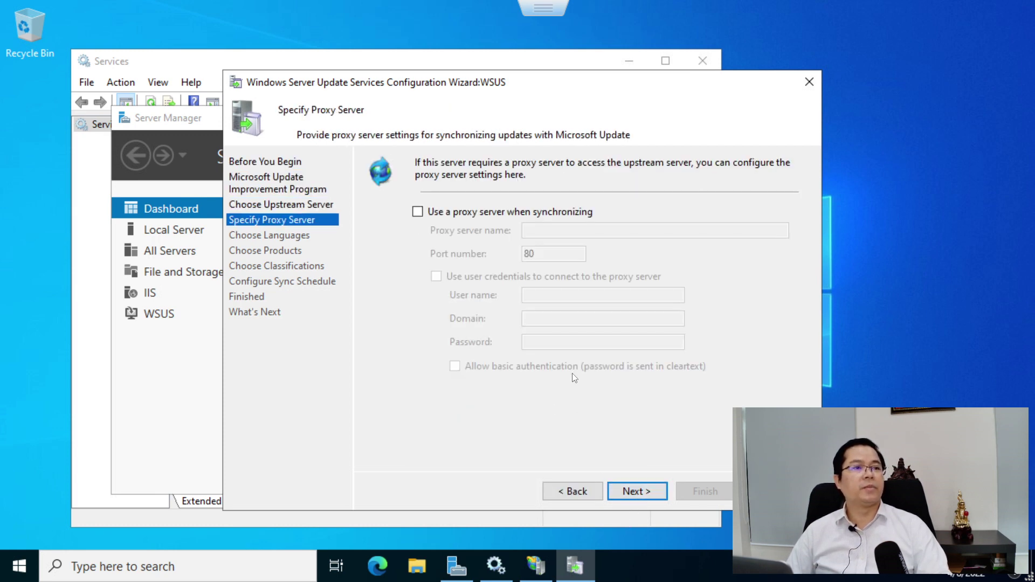
left_click(576, 492)
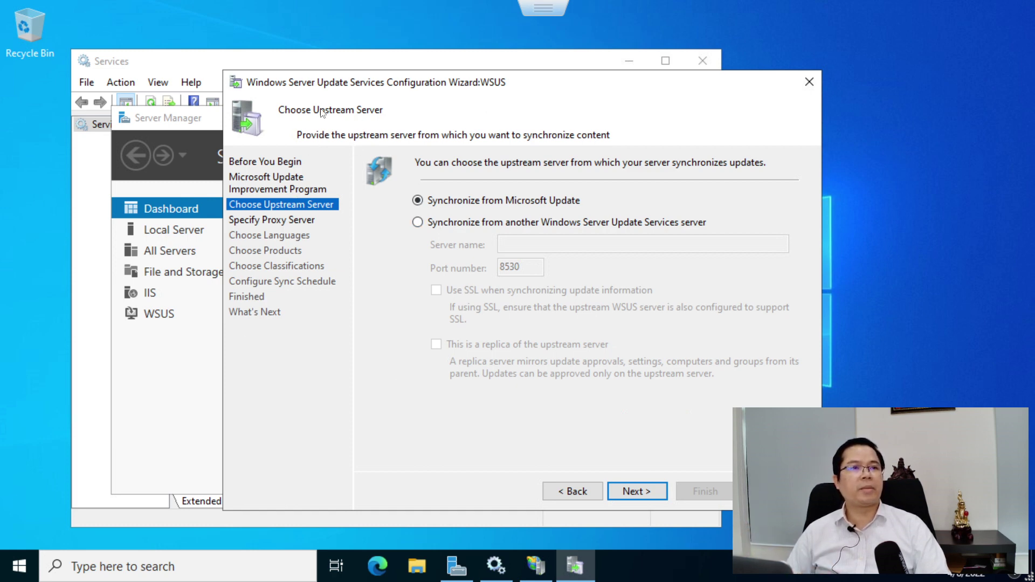
left_click(632, 490)
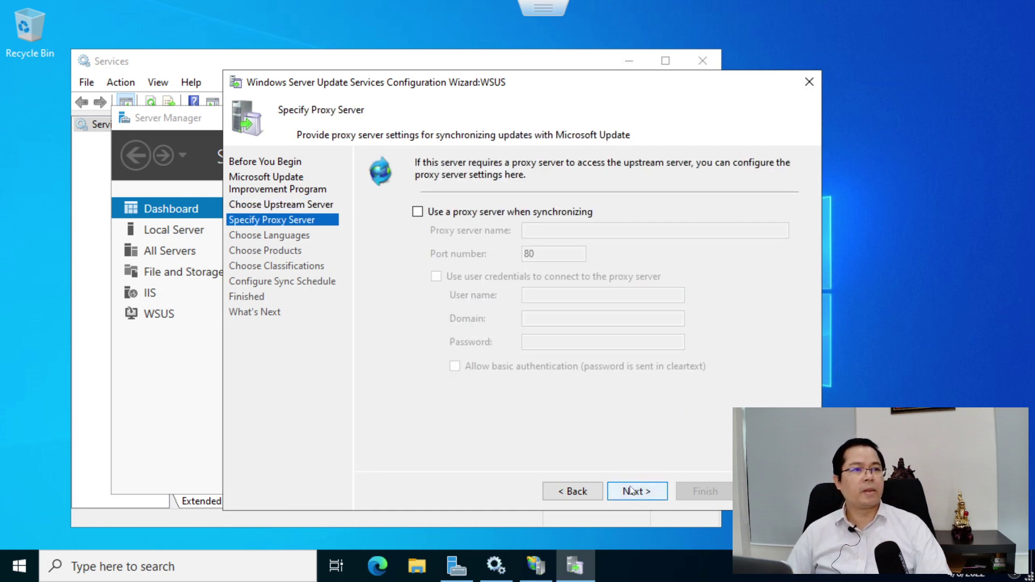
left_click(572, 491)
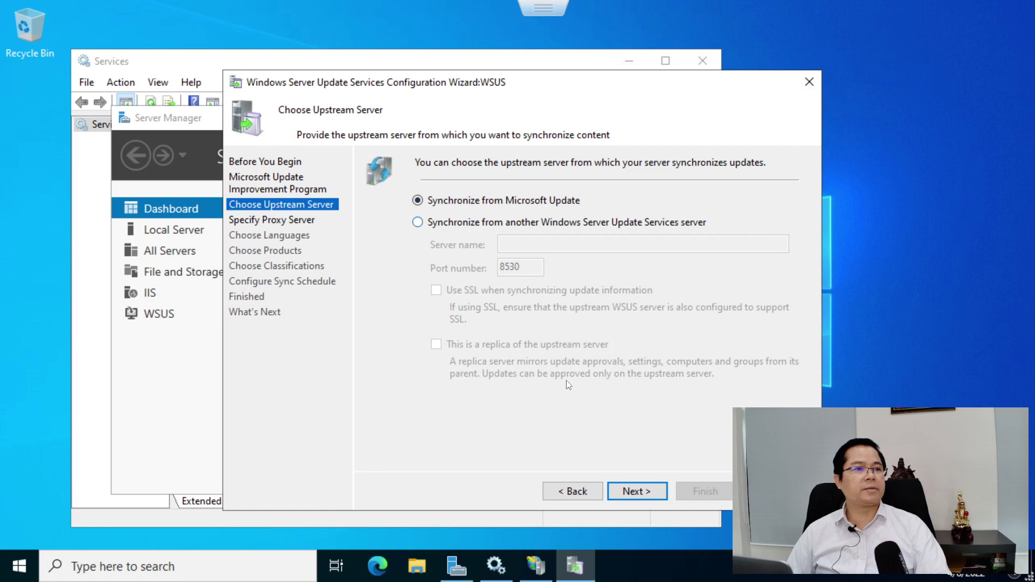
left_click(636, 492)
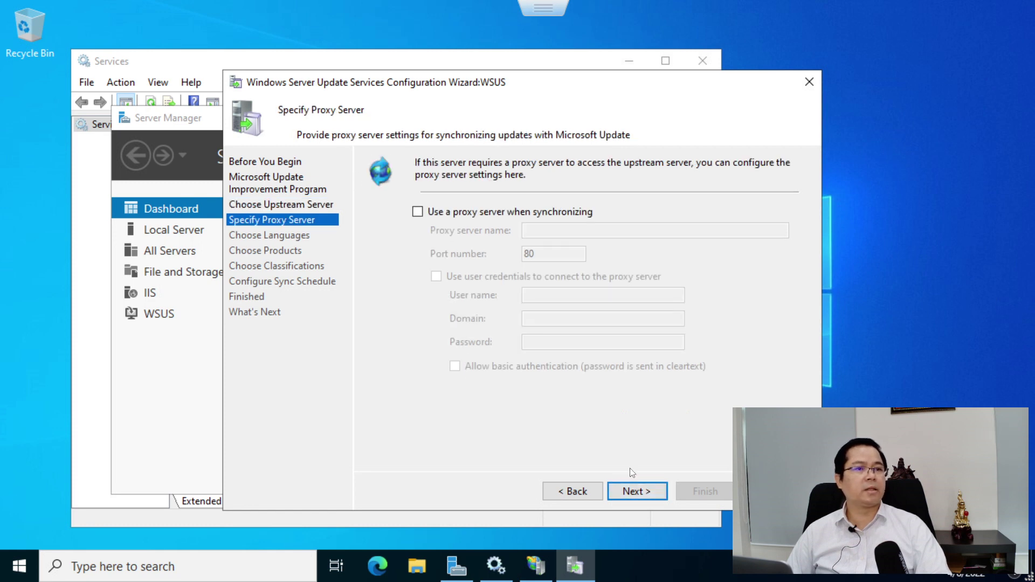
Continue without a proxy server, start connecting to the upstream server, and reposition the wizard window
left_click(645, 497)
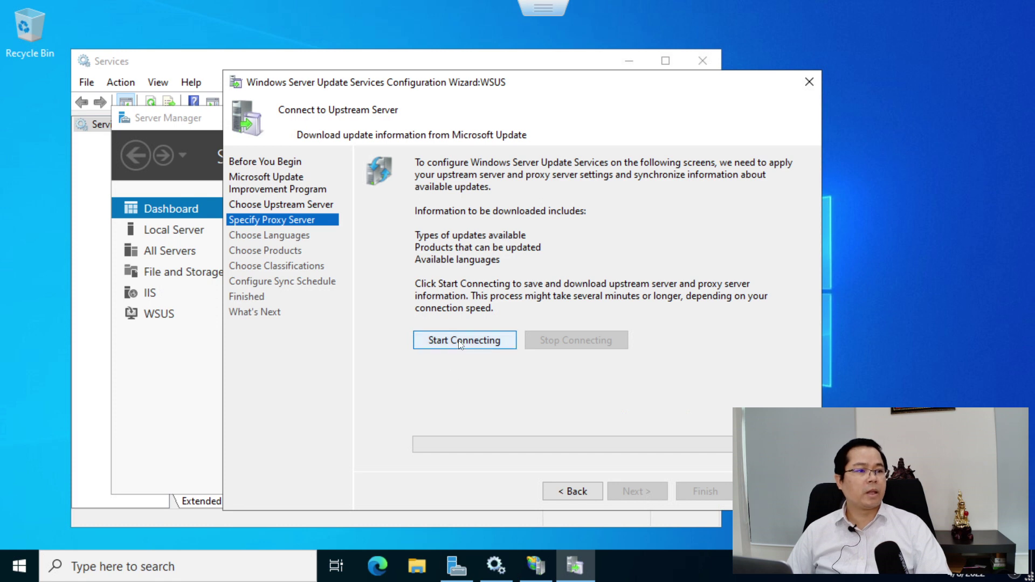
left_click(460, 346)
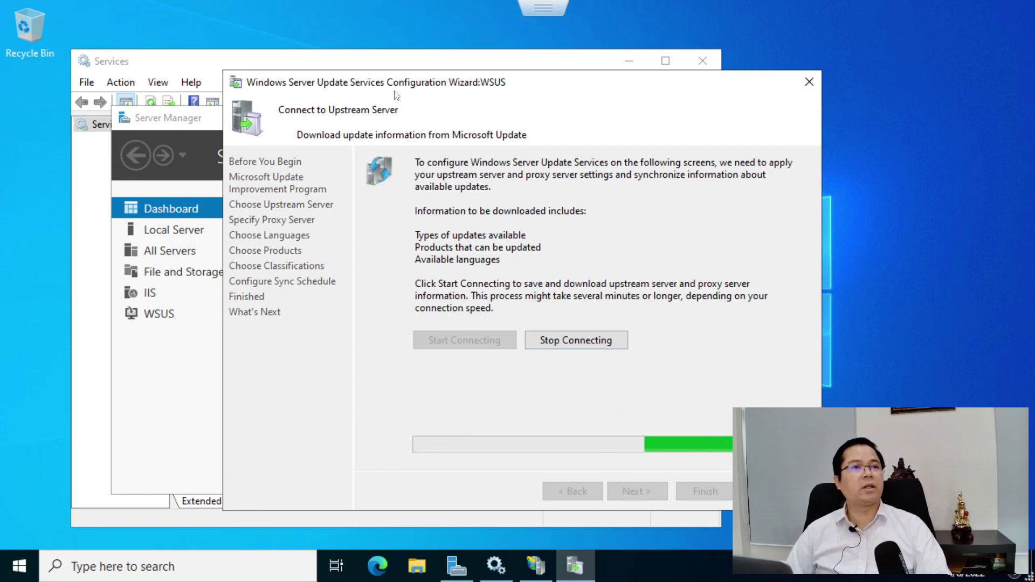
left_click_drag(396, 96, 448, 61)
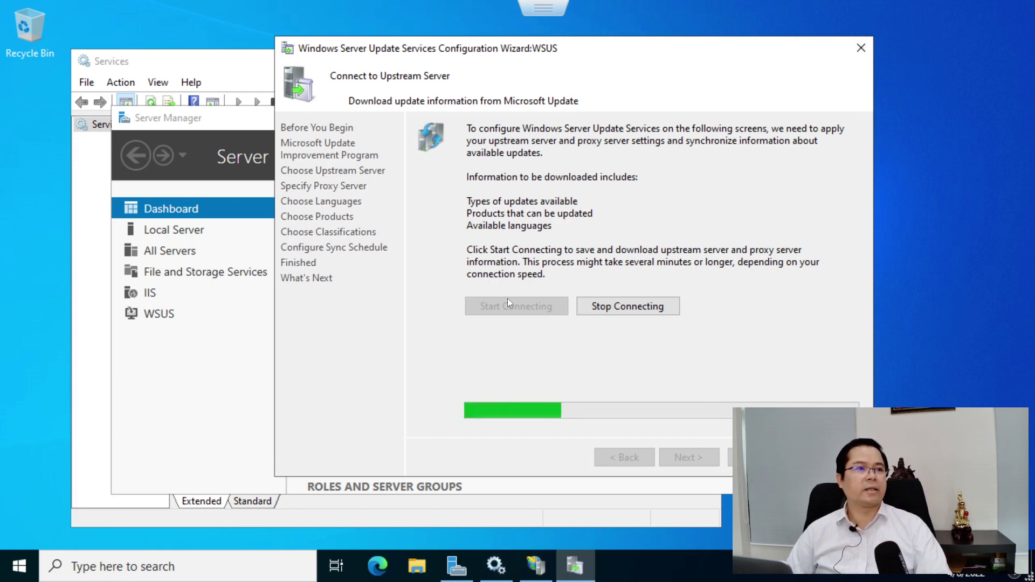
Close the configuration wizard, bring the Update Services console forward, and expand the WSUS server
left_click(860, 46)
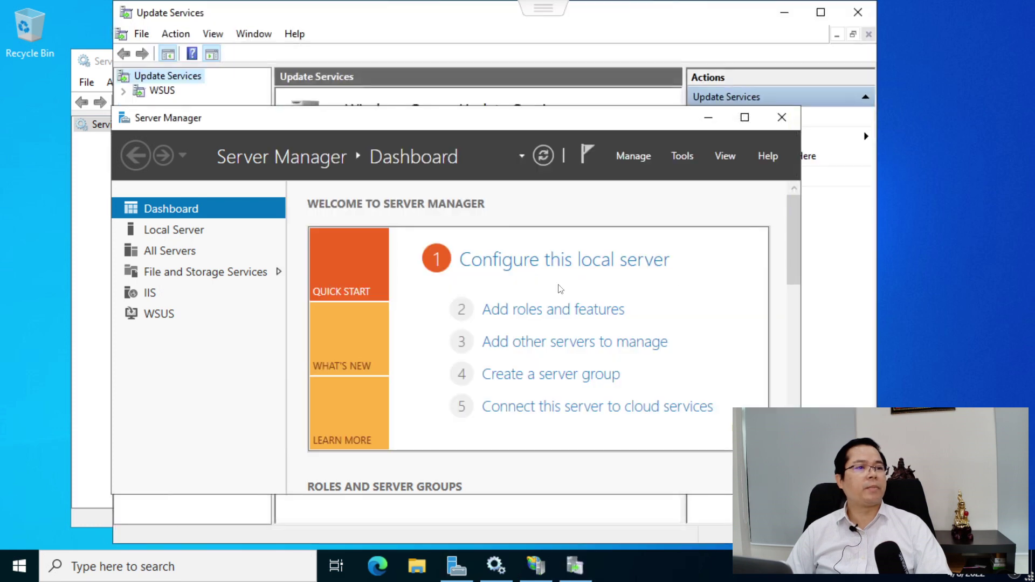
left_click(335, 23)
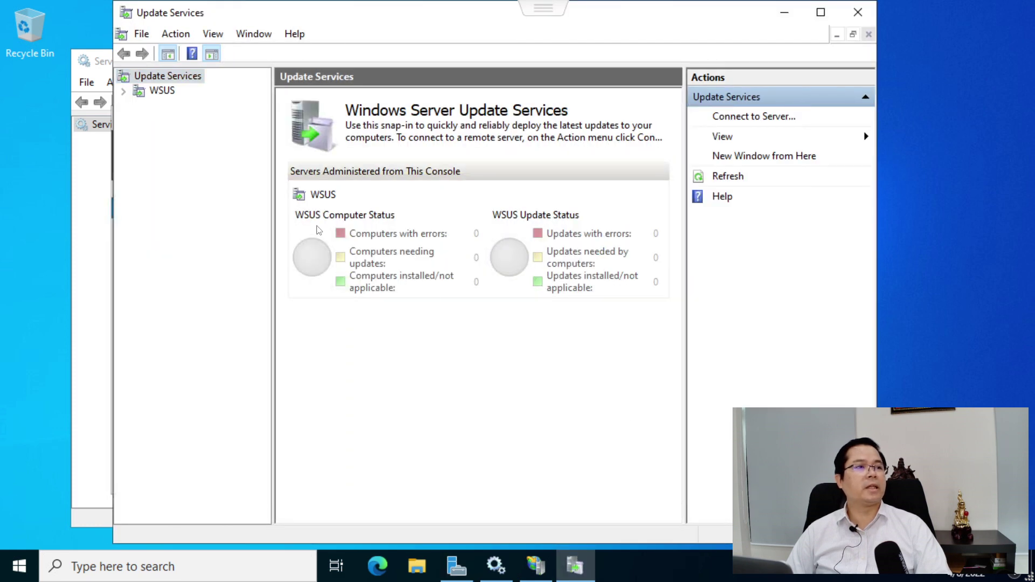
left_click(149, 93)
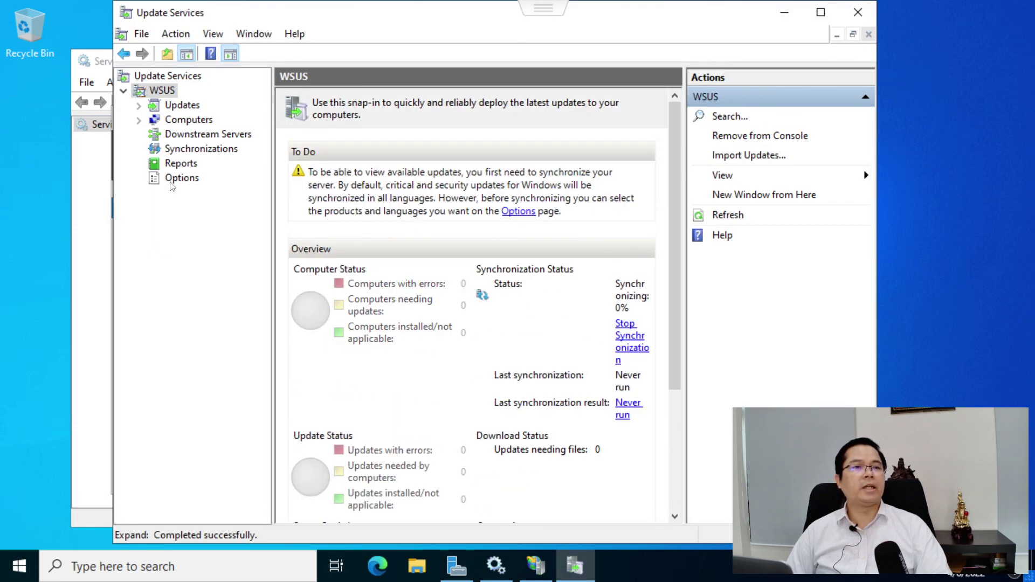
Look through the WSUS server's Updates, Computers, Downstream Servers and Synchronizations views, and select the running synchronization to examine its status
left_click(181, 178)
left_click(180, 109)
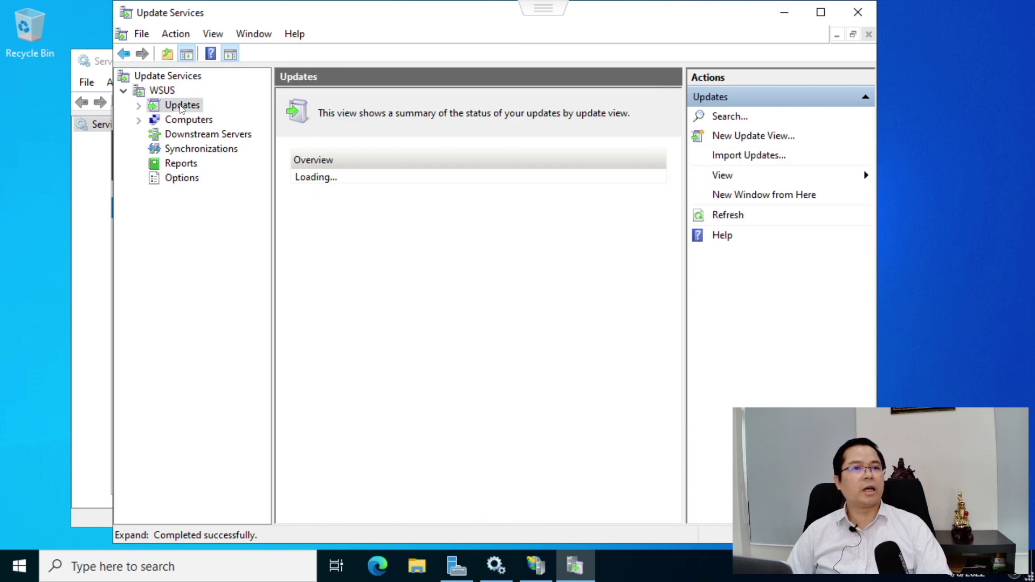
left_click(183, 120)
left_click(189, 135)
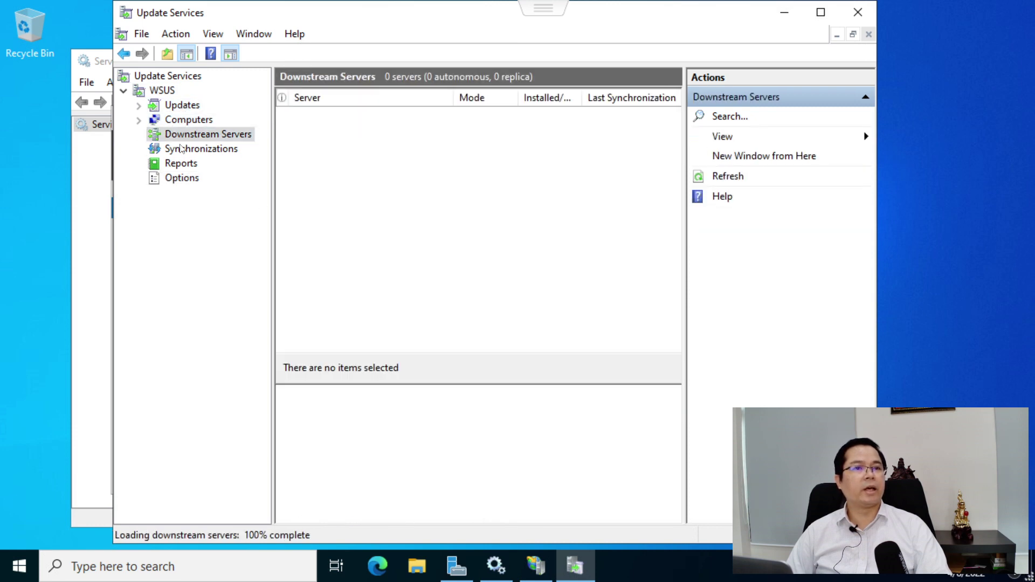
left_click(189, 149)
left_click(182, 178)
left_click(194, 149)
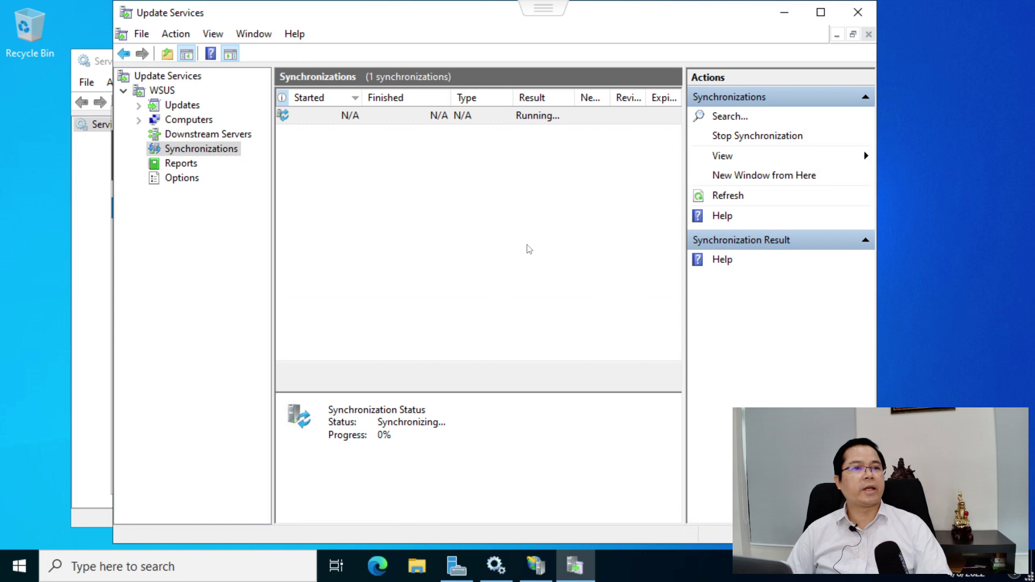
left_click(359, 115)
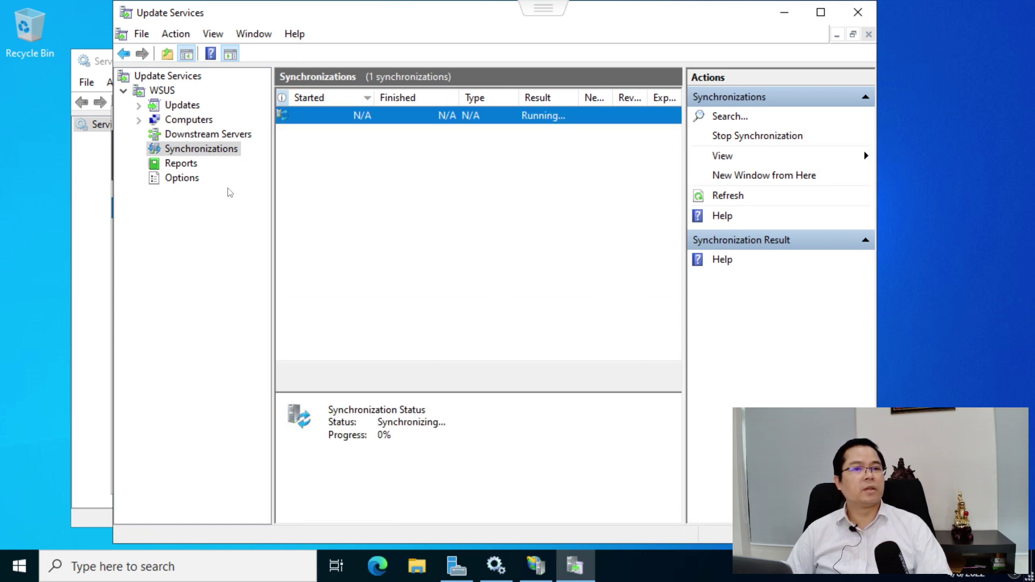
View Reports and the server's Options list, and maximize the Update Services console
left_click(181, 163)
left_click(178, 182)
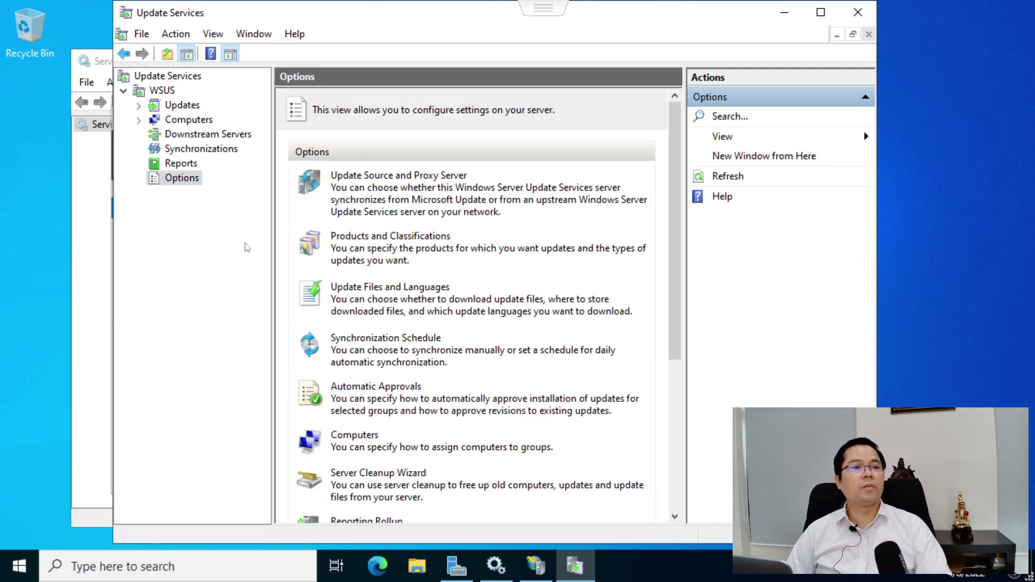
scroll(248, 248, "down", 5)
left_click(821, 14)
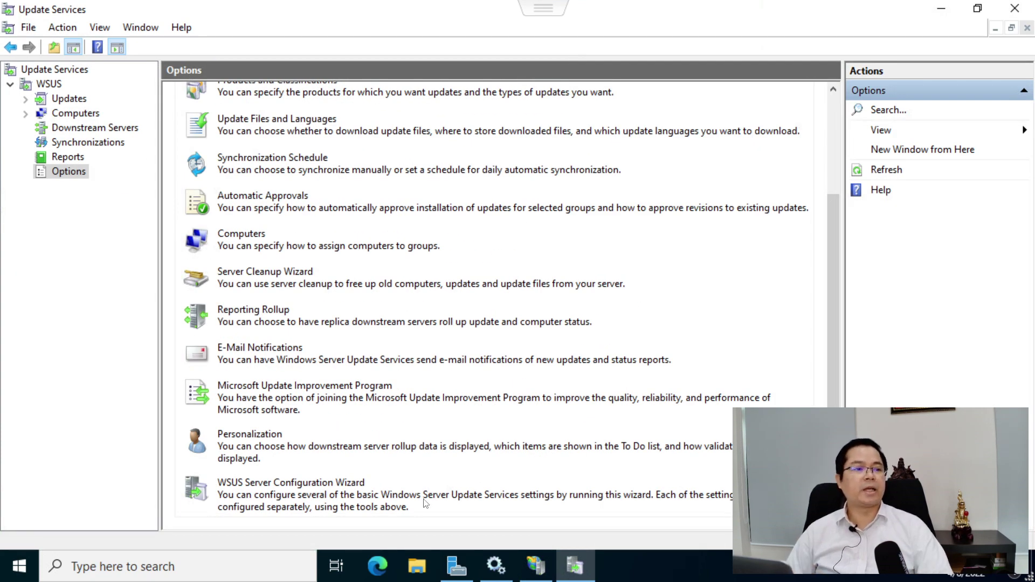
Review the Updates summary and All Computers group, and inspect the Add Computer Group form without adding a group
left_click(67, 99)
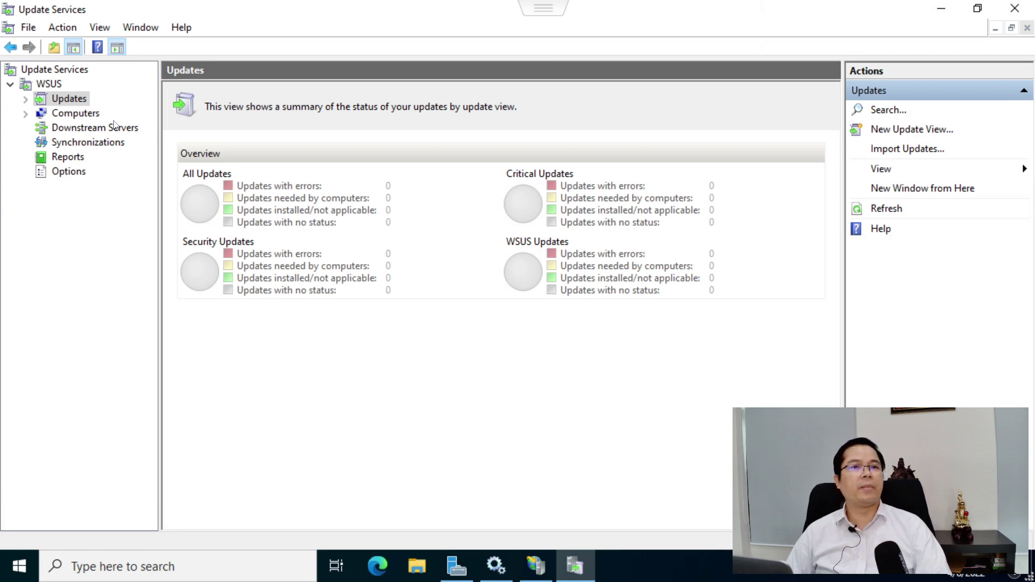
double_click(62, 115)
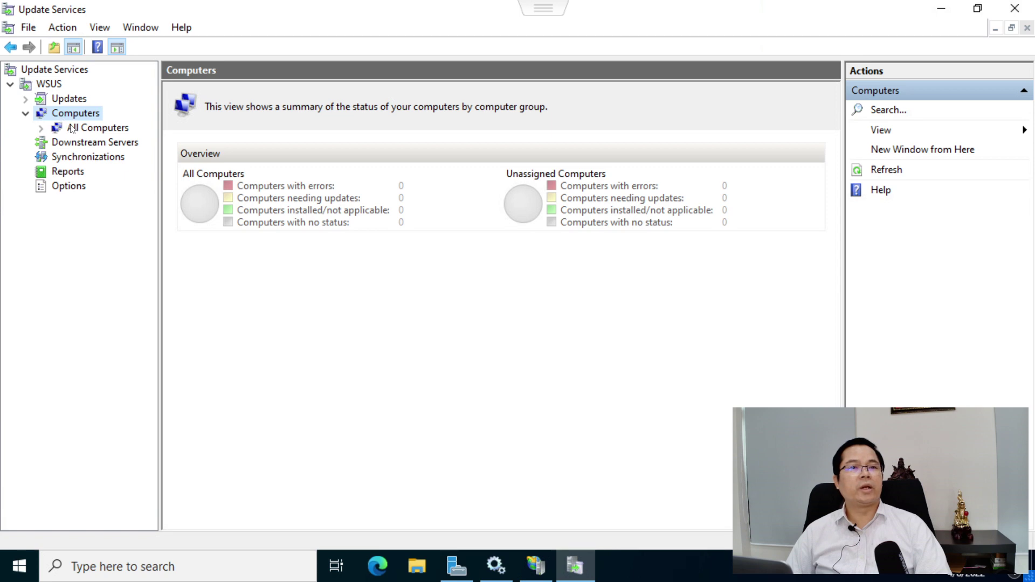
left_click(72, 128)
right_click(88, 127)
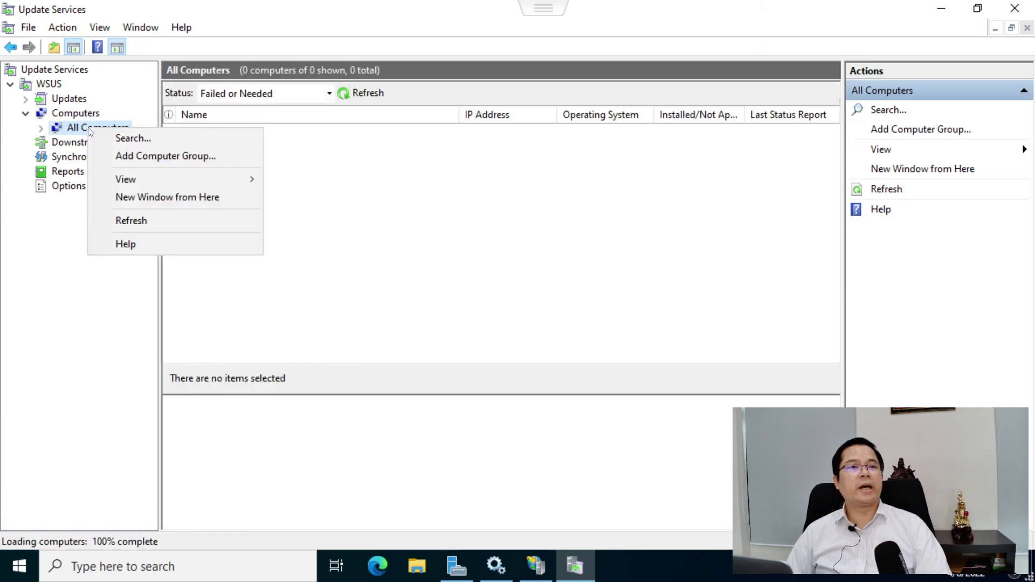
left_click(206, 164)
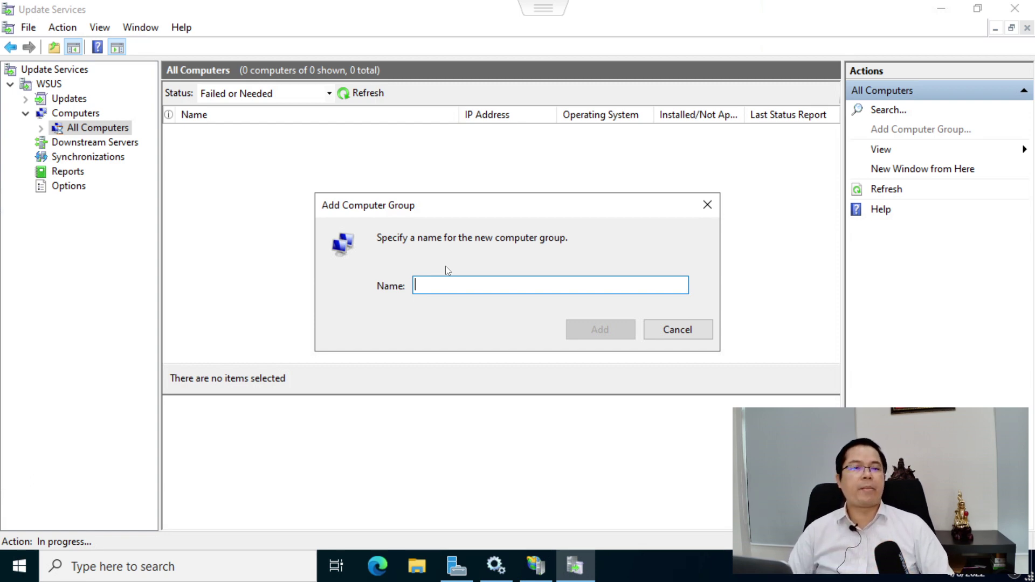
left_click(678, 329)
Return to Options and inspect the Update Source and Proxy Server settings, closing them without changes
left_click(64, 192)
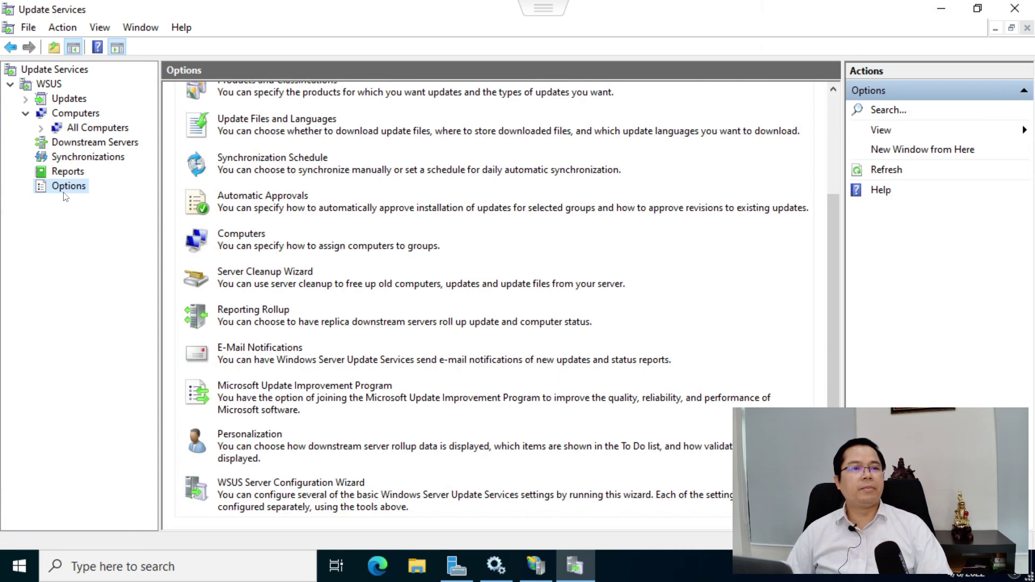
scroll(502, 340, "up", 3)
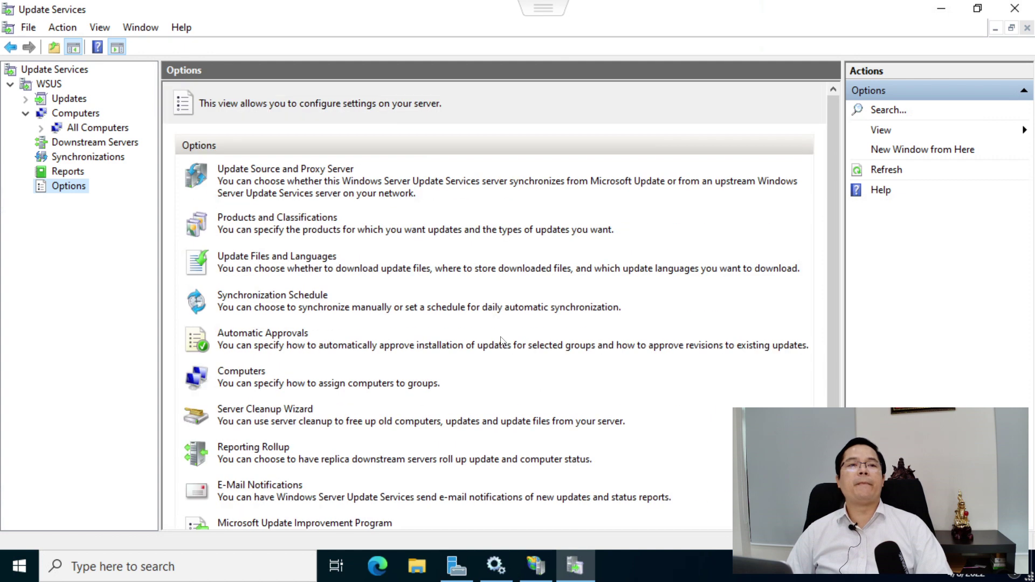
scroll(501, 342, "down", 3)
scroll(273, 386, "up", 3)
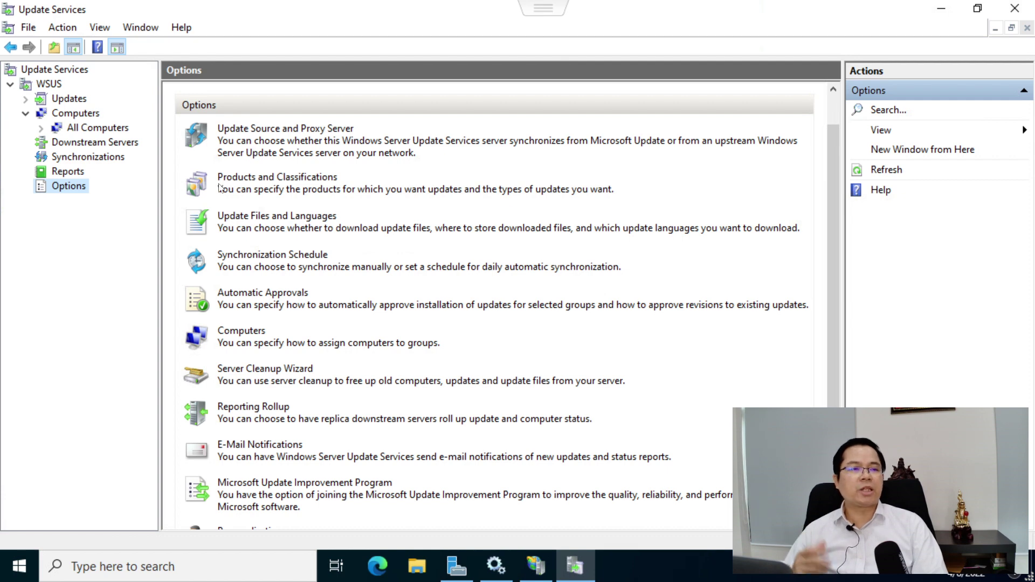
left_click(458, 139)
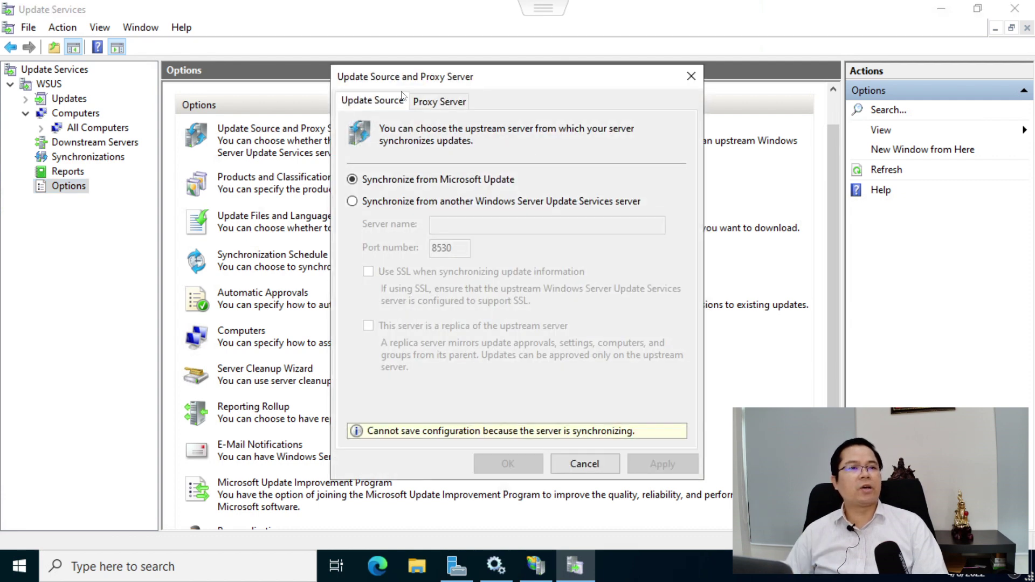
left_click(448, 103)
left_click(584, 464)
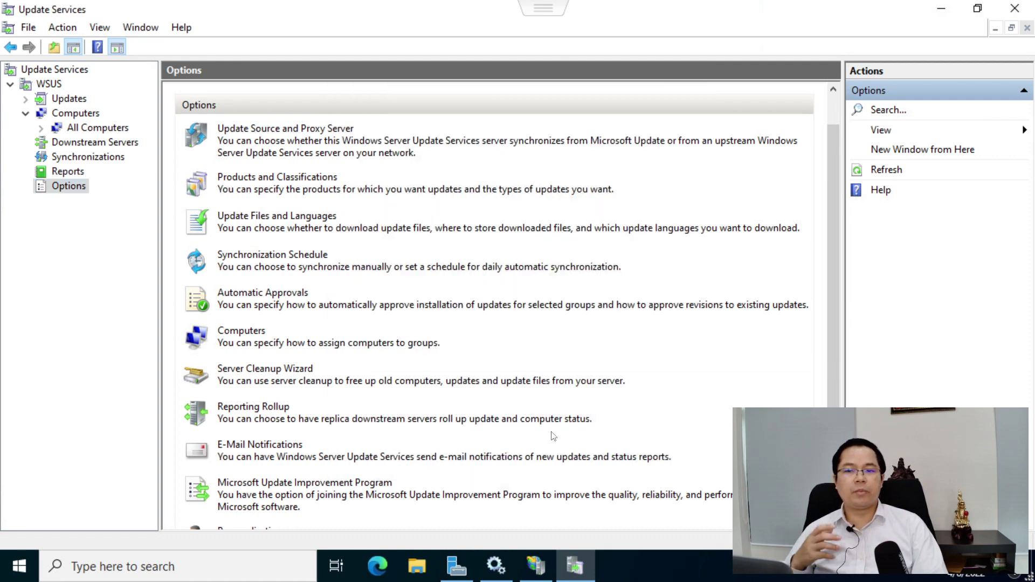
Try switching the Synchronization Schedule from manual to automatic, and cancel without saving
left_click(301, 265)
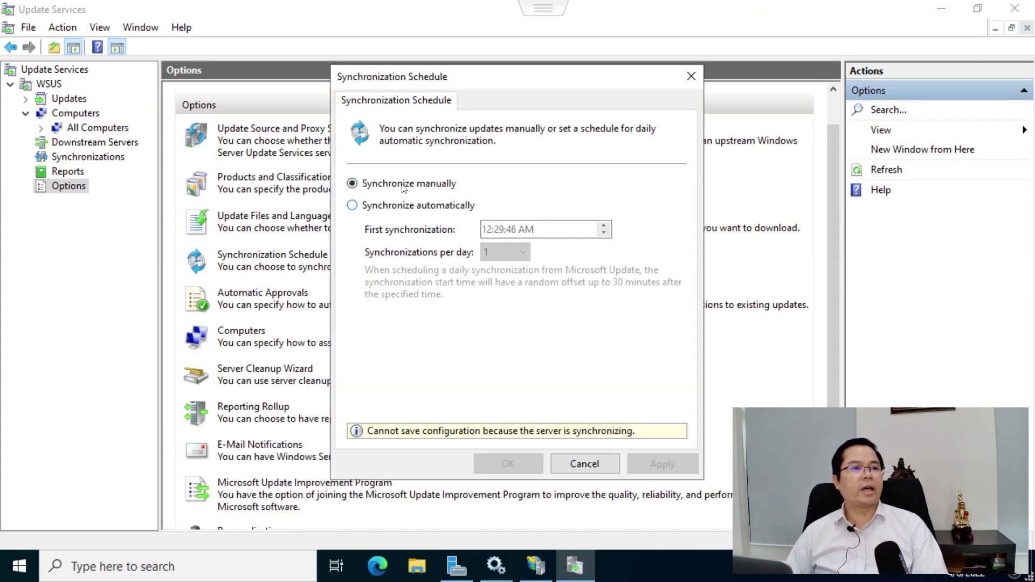
left_click(397, 209)
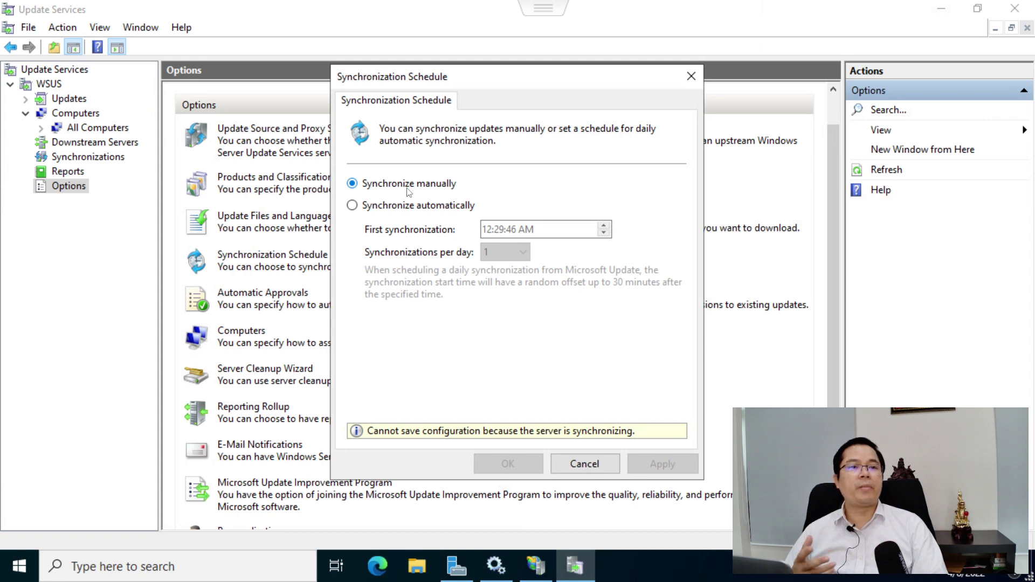
left_click(404, 209)
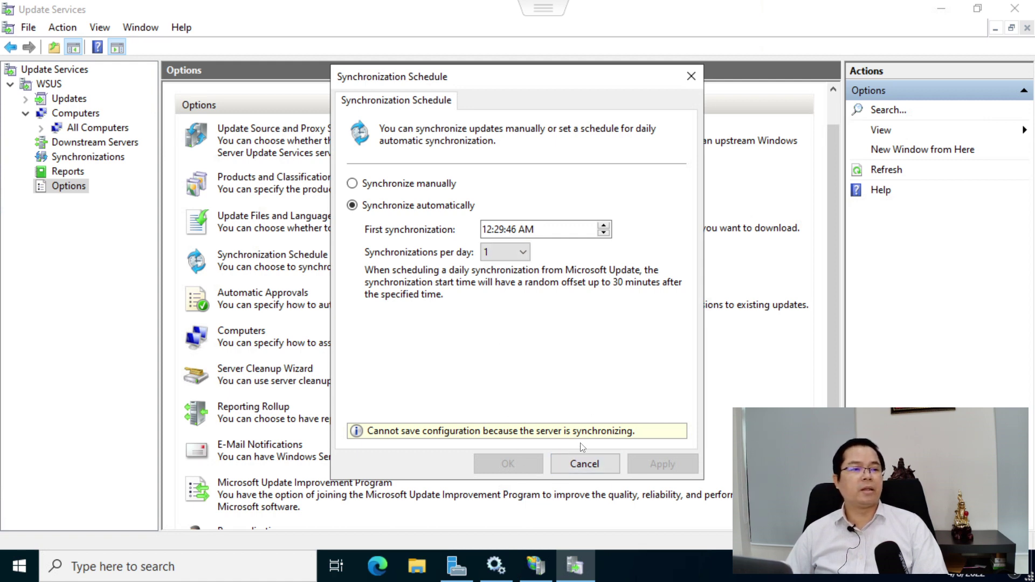
left_click(590, 471)
Examine the classifications and the full product list in Products and Classifications, closing the settings without changes
scroll(272, 410, "down", 3)
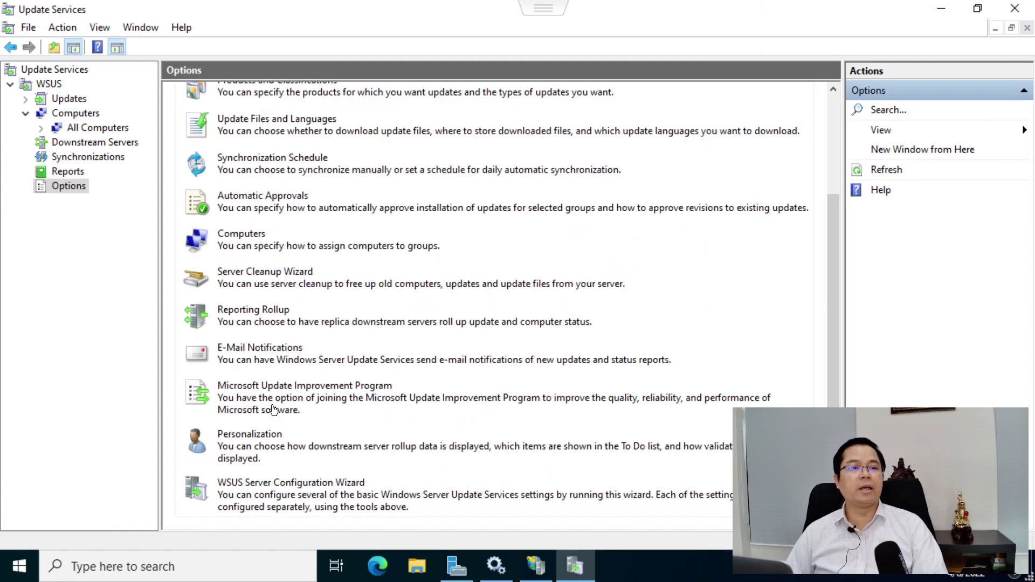
scroll(275, 426, "up", 4)
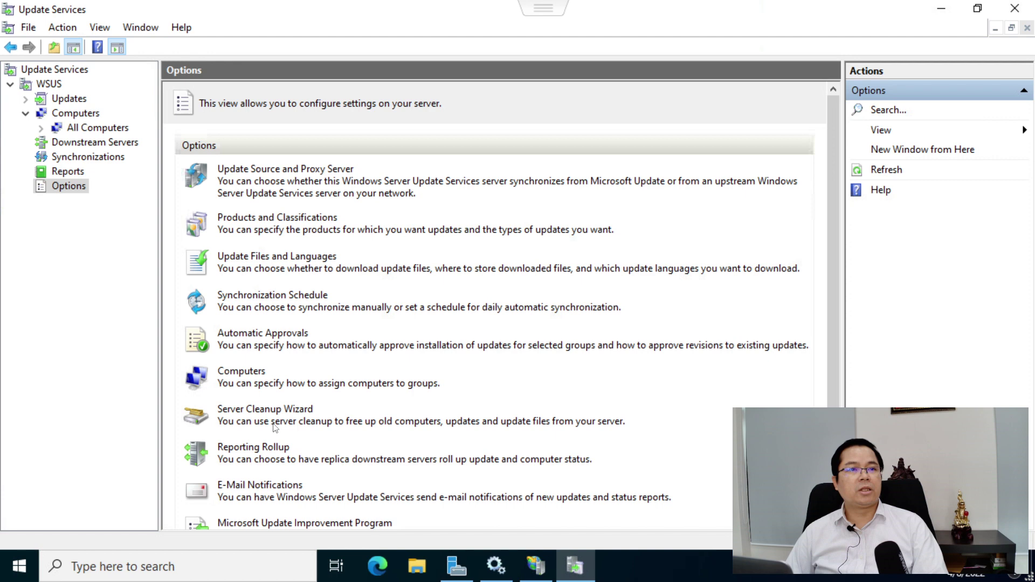
left_click(252, 217)
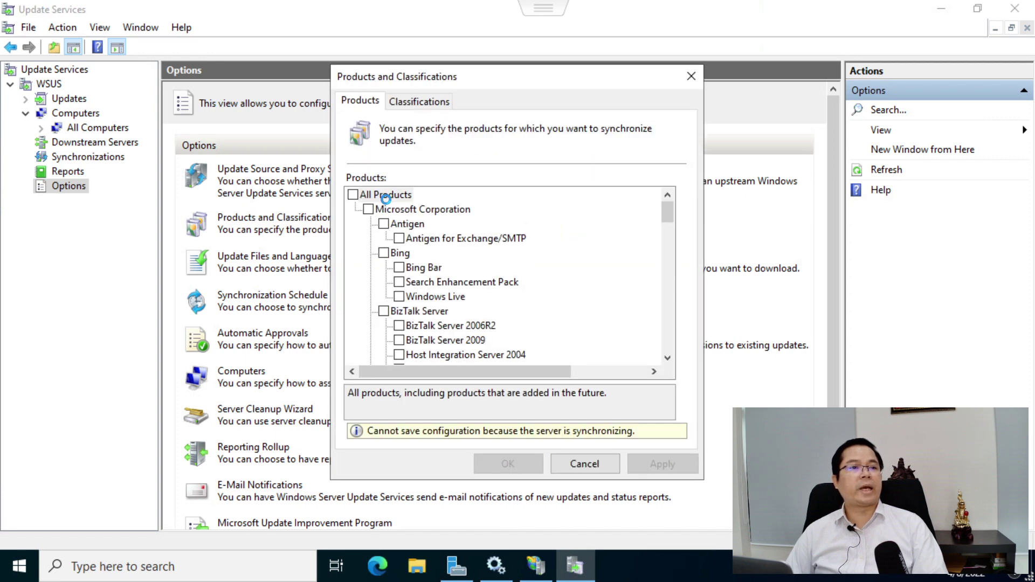
left_click(422, 100)
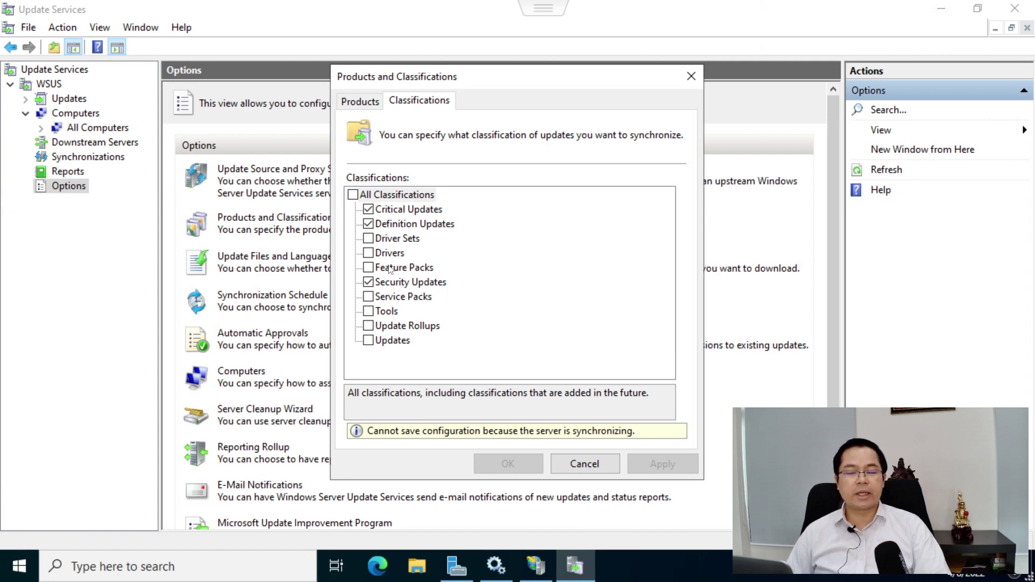
left_click(356, 102)
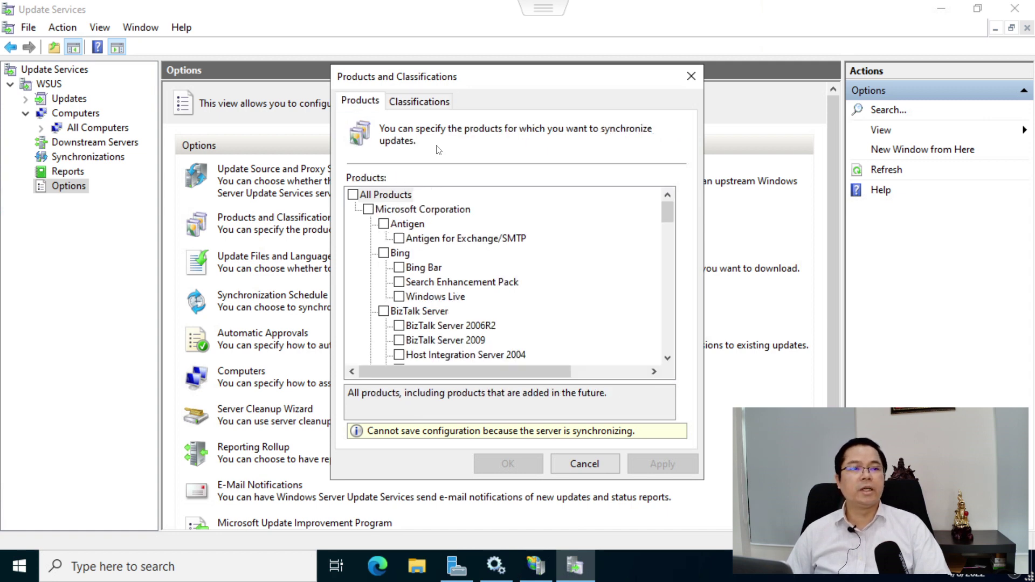
scroll(570, 294, "down", 5)
scroll(570, 295, "up", 5)
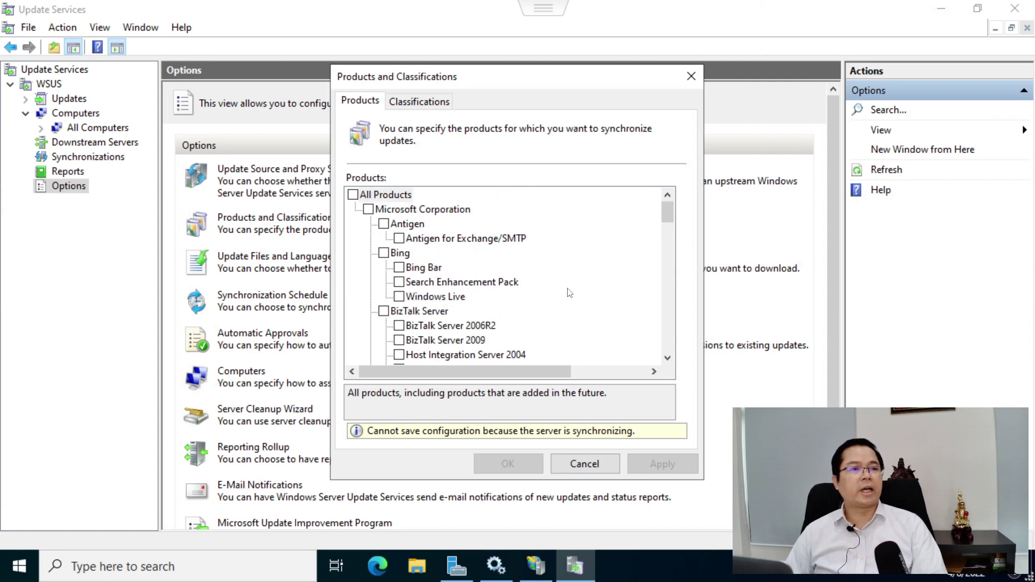
scroll(570, 293, "down", 4)
scroll(570, 293, "down", 12)
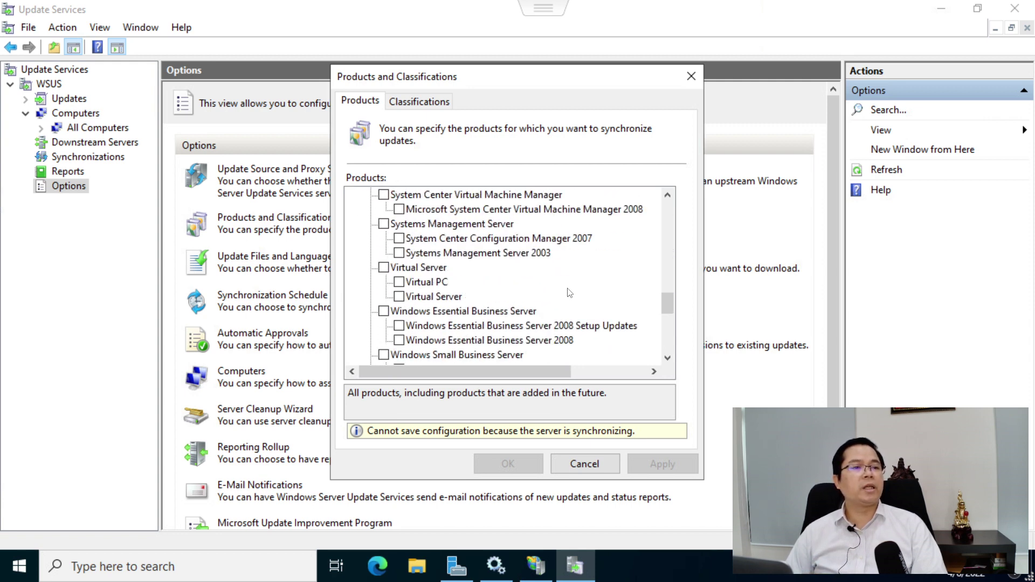
scroll(570, 293, "up", 4)
scroll(570, 292, "down", 2)
scroll(569, 293, "up", 12)
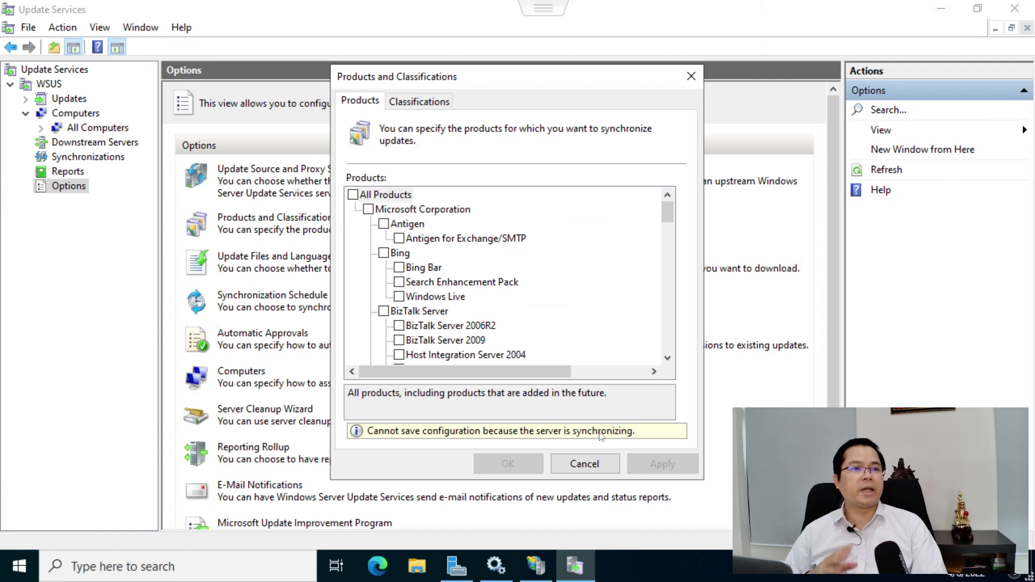
left_click(556, 463)
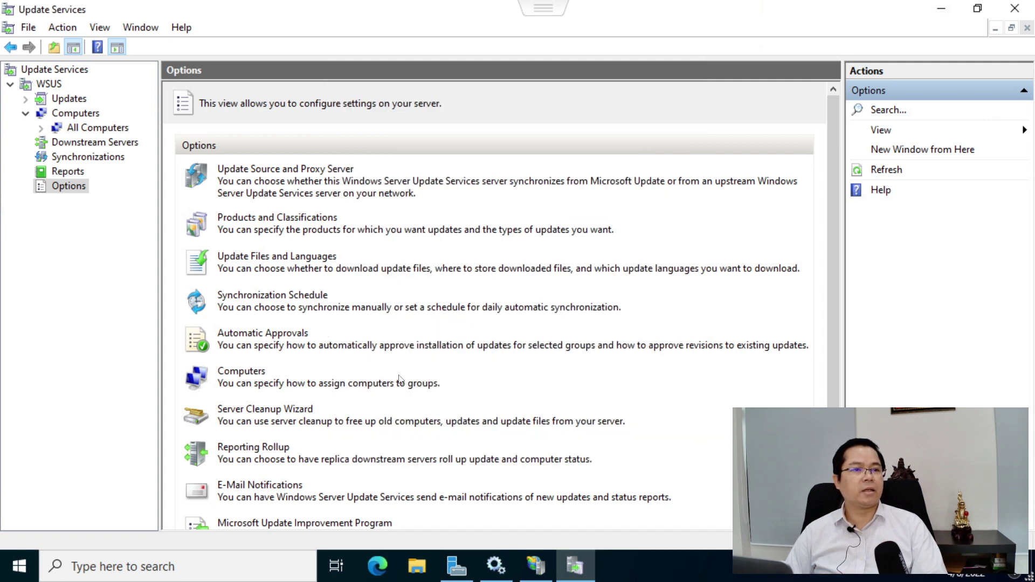
Try assigning computers to groups through Group Policy or registry settings in the Computers options, and cancel without saving
scroll(249, 386, "down", 3)
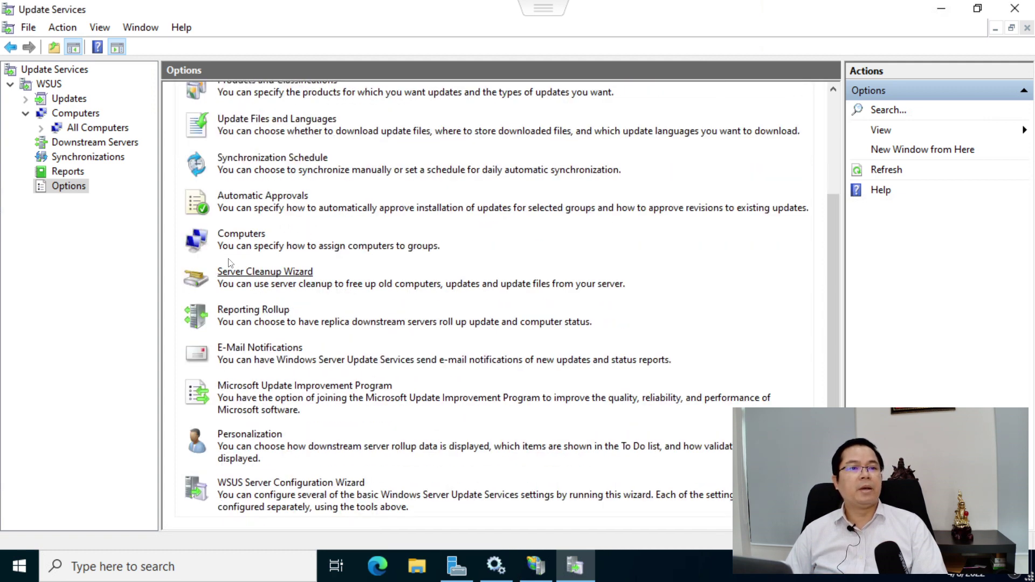
left_click(242, 236)
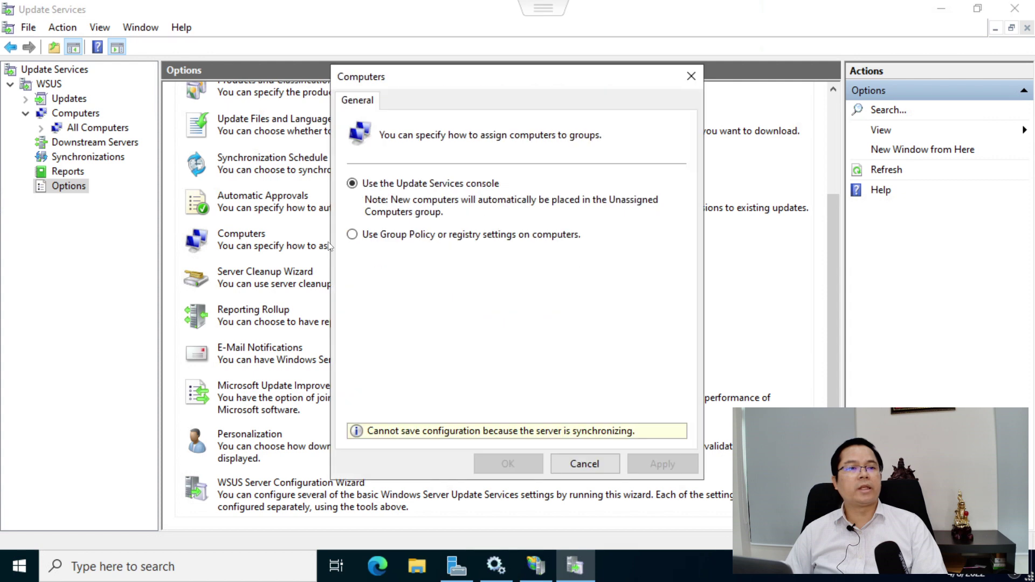
left_click(394, 235)
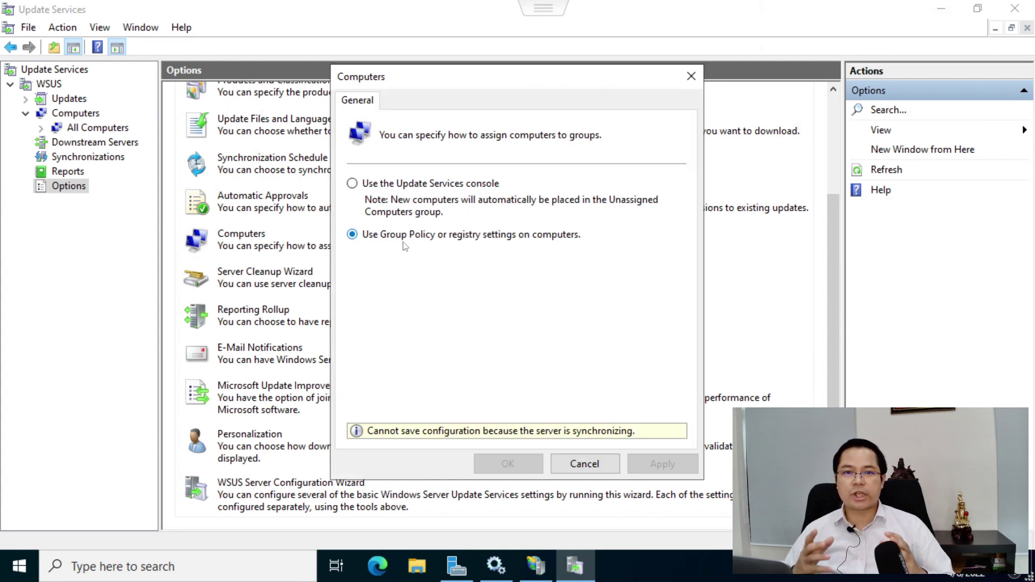
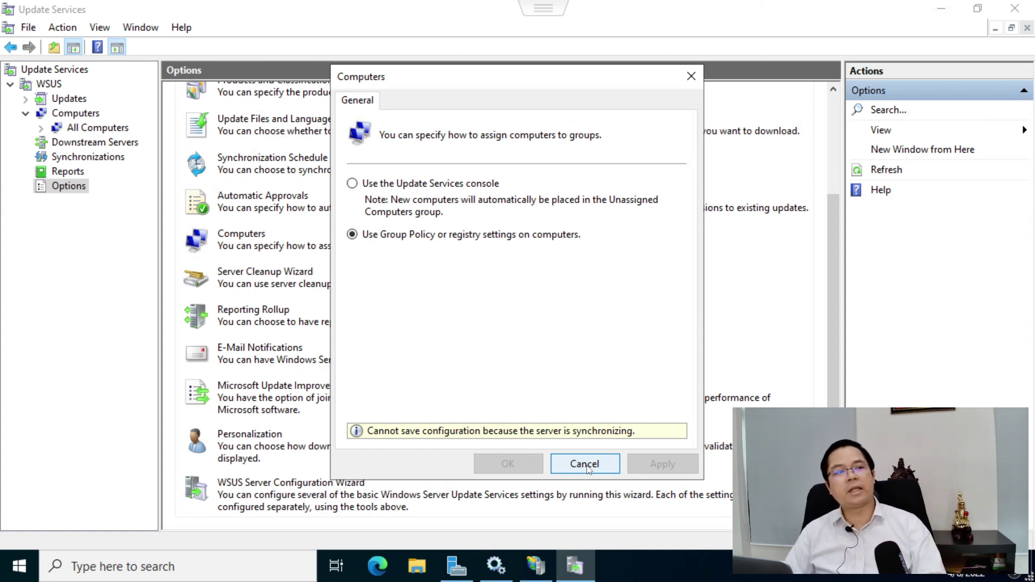
left_click(585, 465)
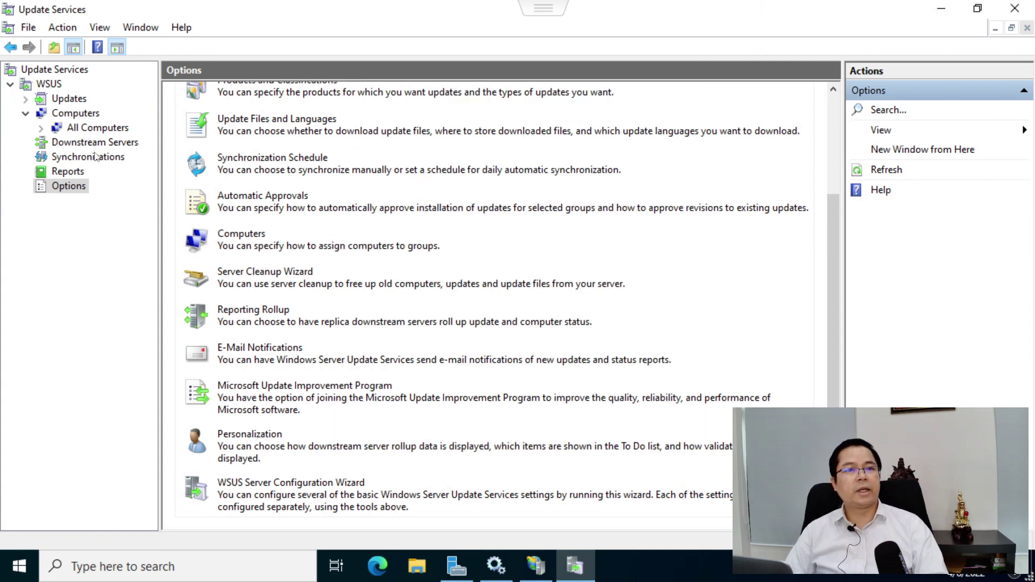
Check the status of the running synchronization, briefly switching to IIS Manager to view the WSUS Administration site
left_click(96, 157)
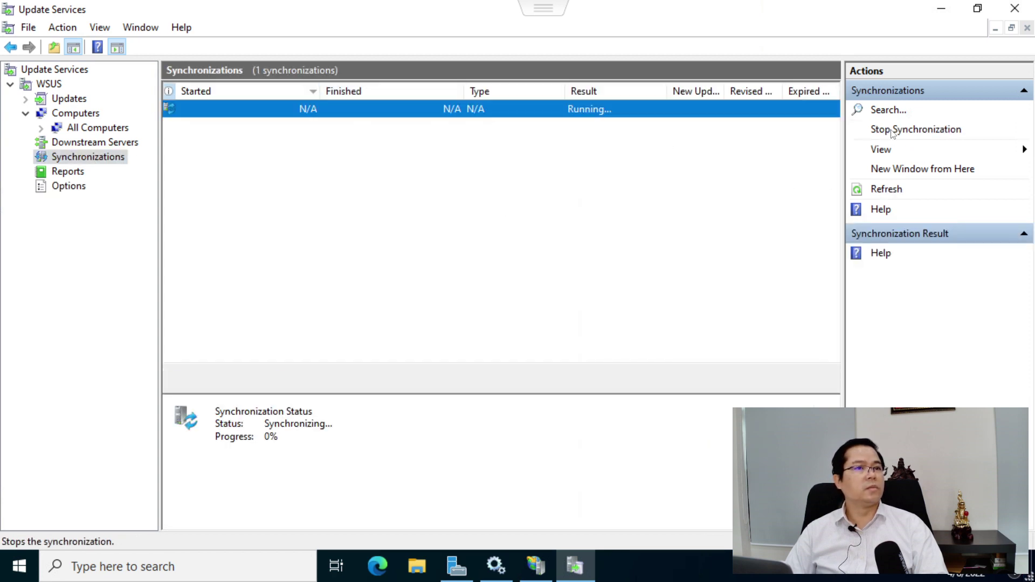
left_click(534, 565)
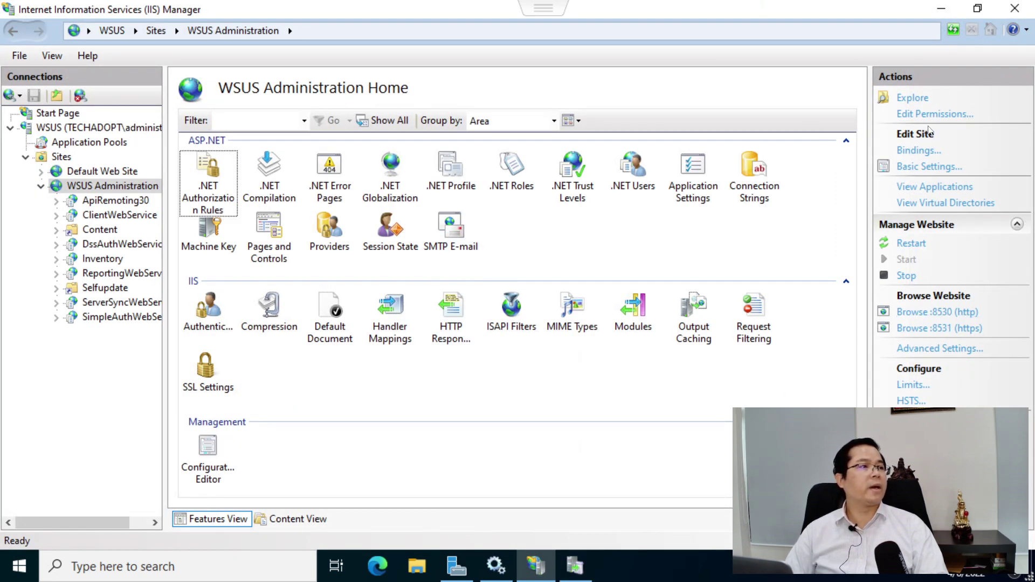
left_click(941, 8)
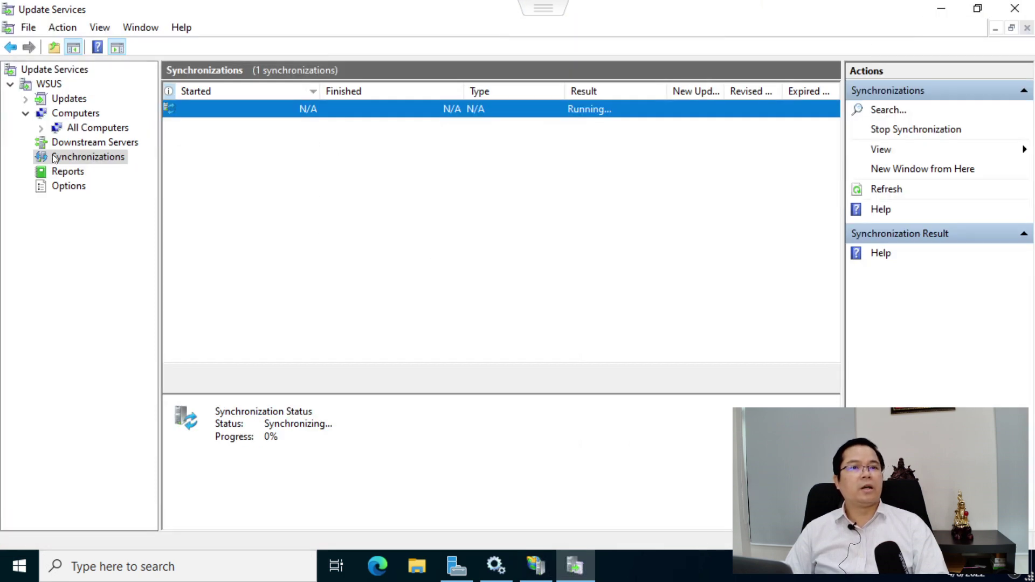
left_click(54, 157)
left_click(65, 147)
left_click(67, 158)
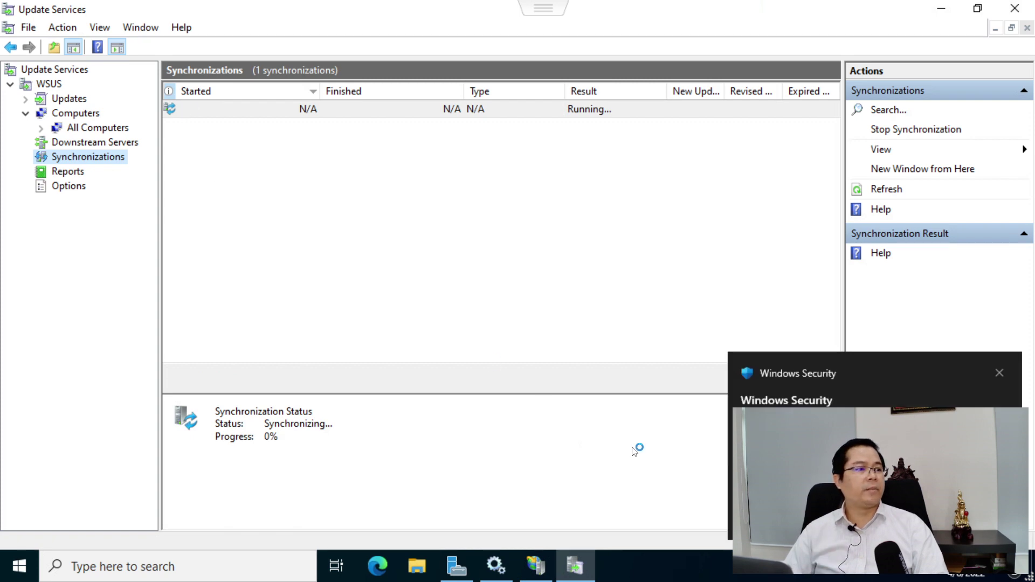
left_click(809, 400)
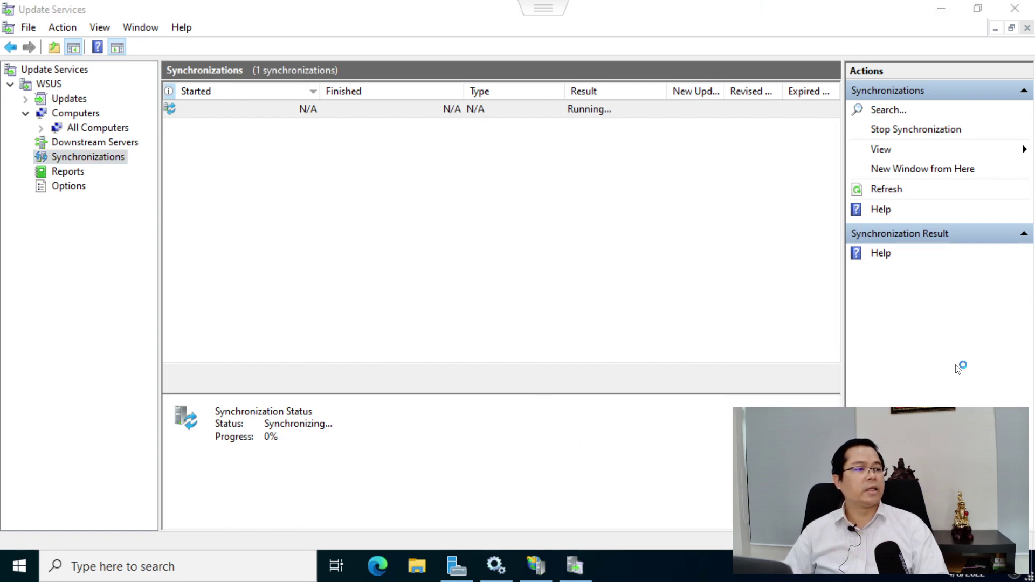
left_click(668, 41)
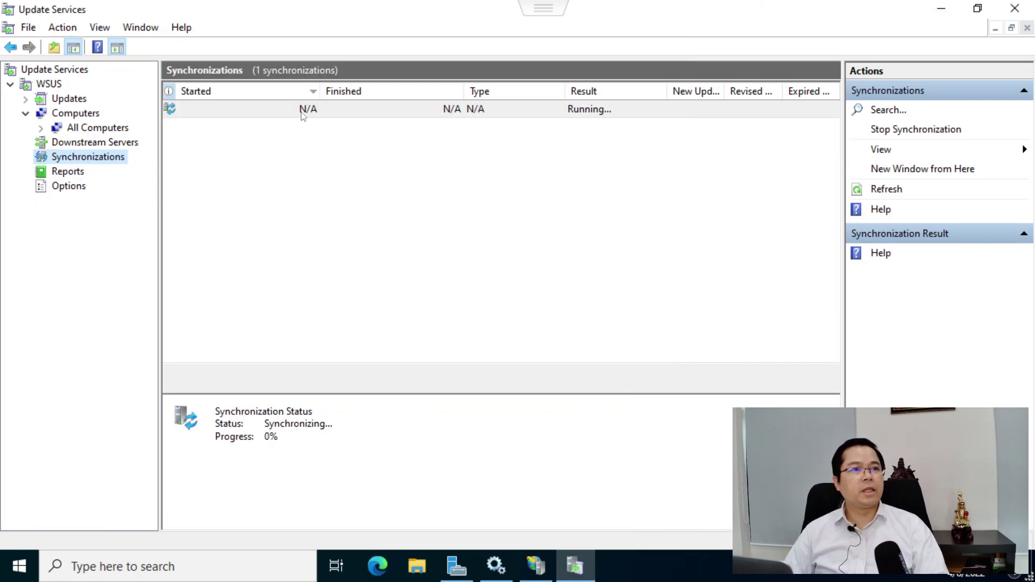
Open Windows Defender Firewall with Advanced Security from the Windows administrative tools and display the inbound rules
left_click(18, 565)
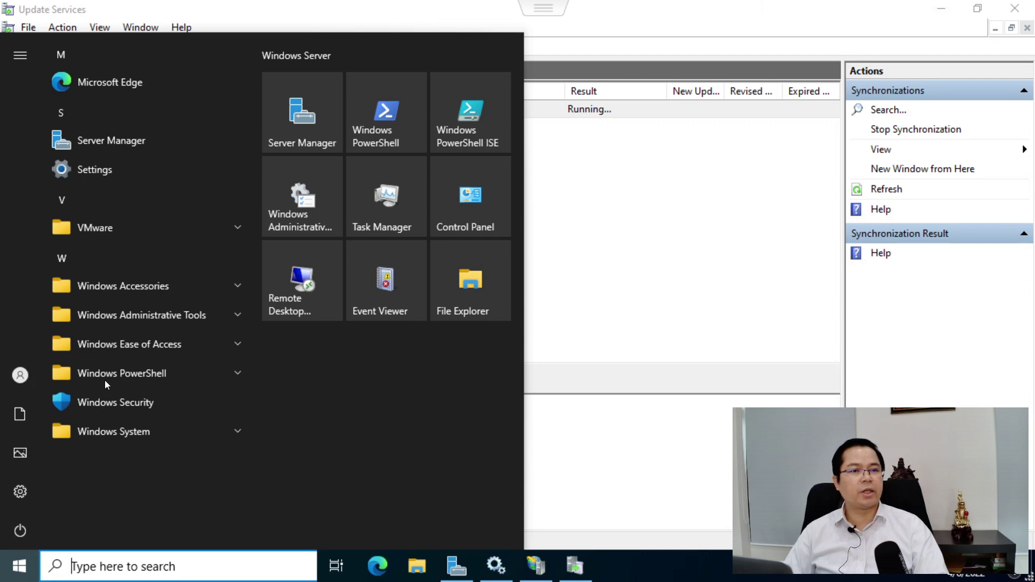
left_click(175, 316)
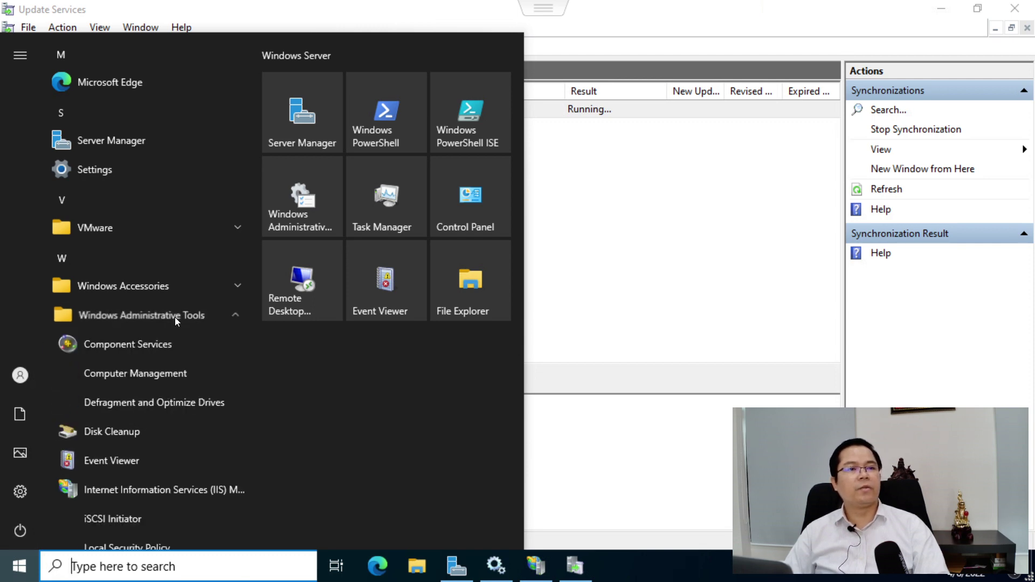
scroll(161, 409, "down", 6)
scroll(129, 329, "up", 3)
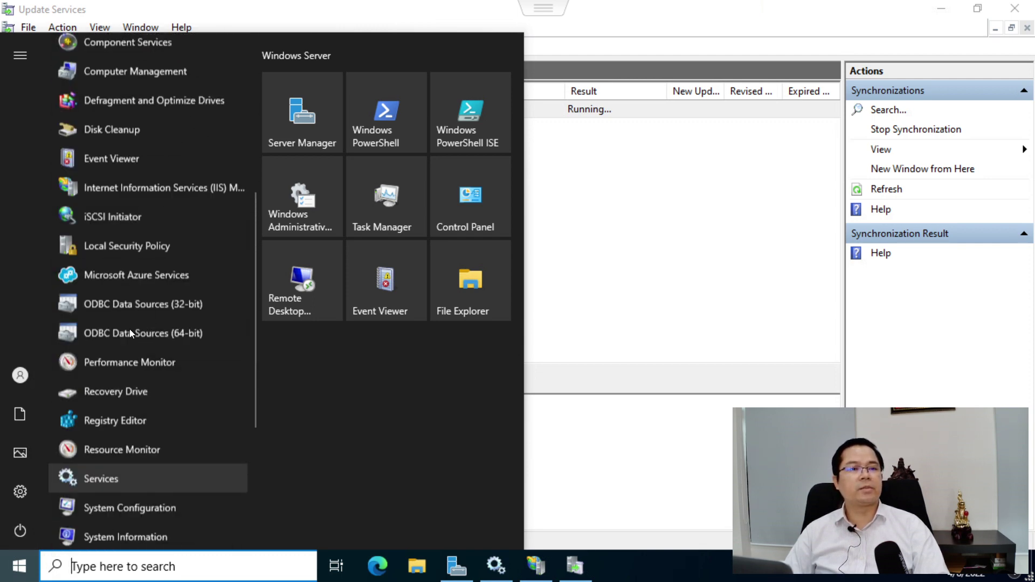
scroll(130, 329, "down", 3)
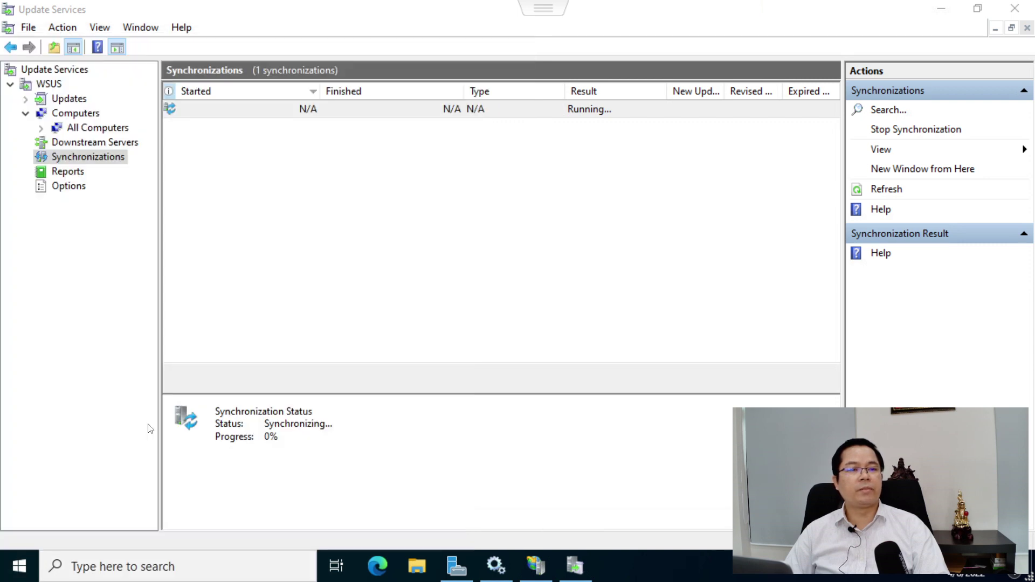
left_click(150, 421)
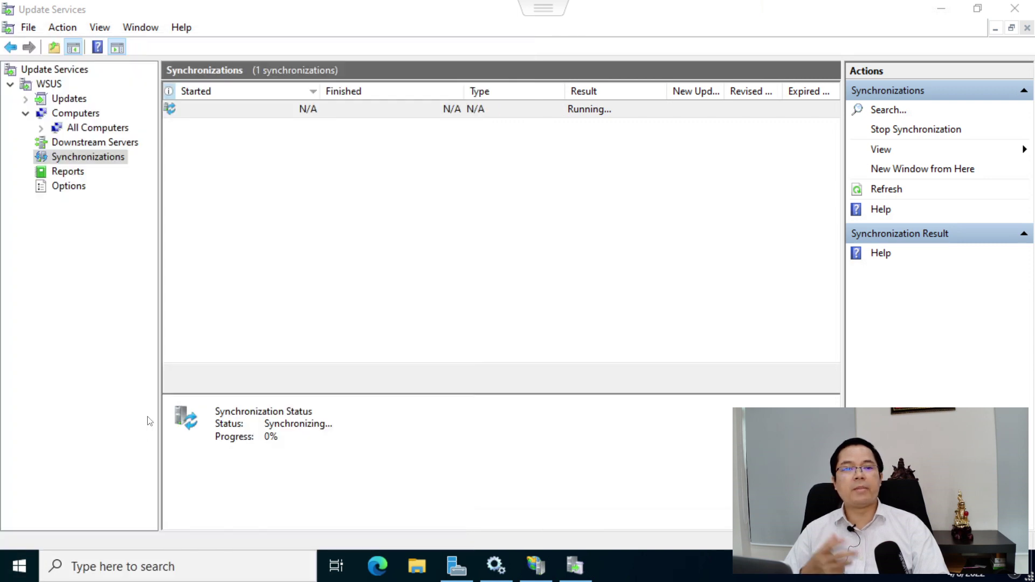
left_click(110, 92)
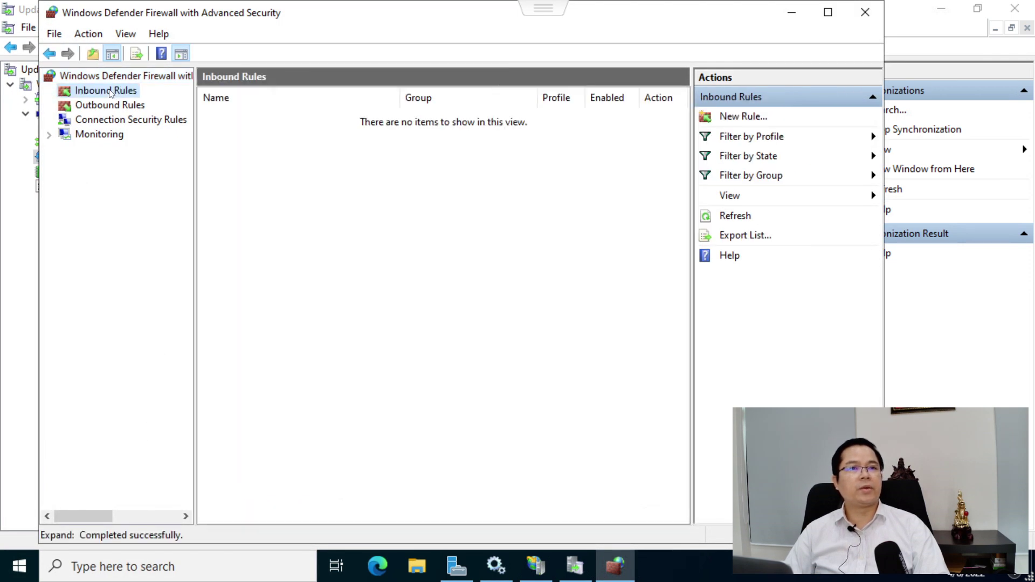
right_click(110, 93)
left_click(439, 119)
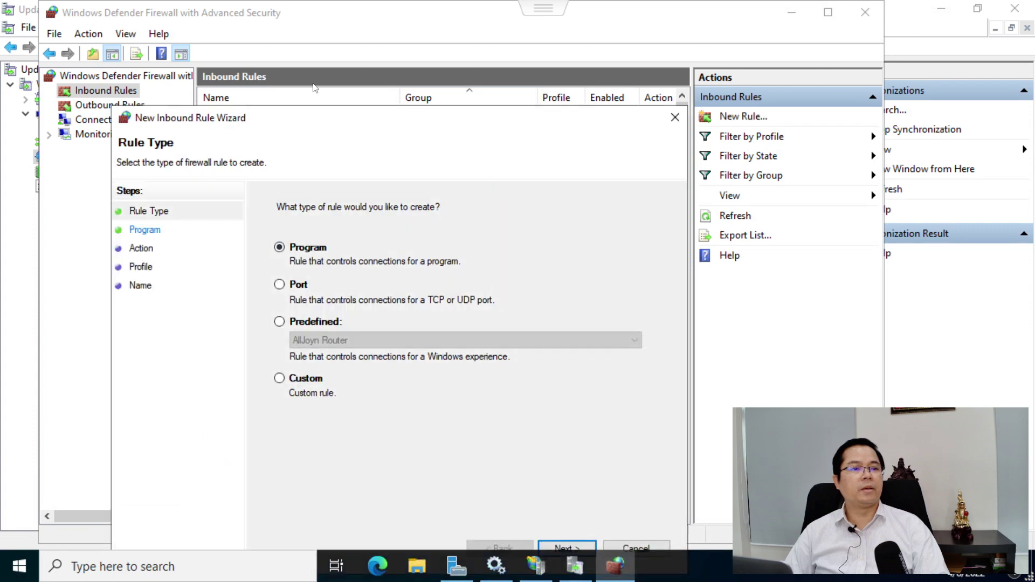
left_click(639, 549)
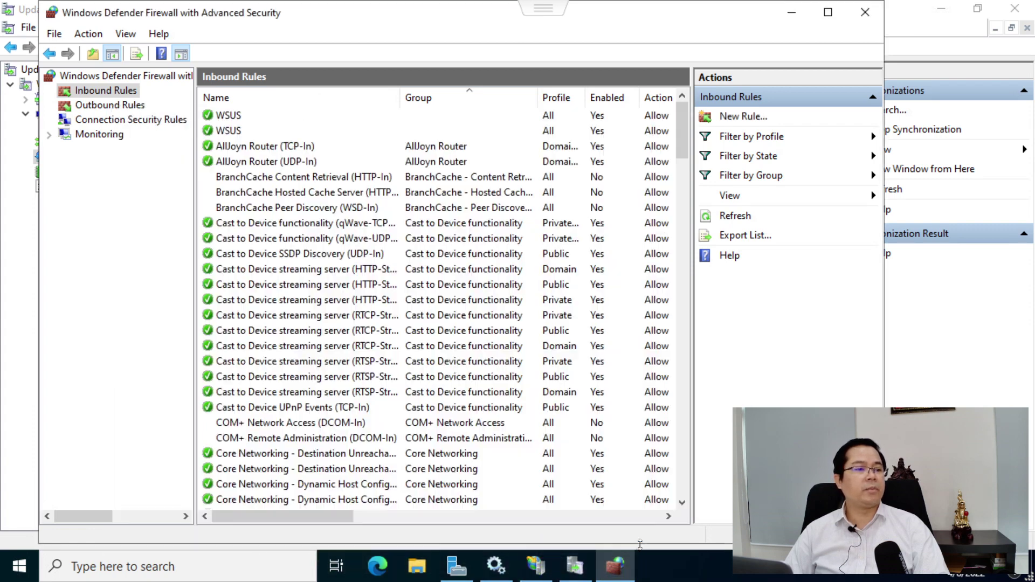
Inspect the protocol and port settings of the second WSUS inbound rule, closing its properties without changes
left_click(360, 270)
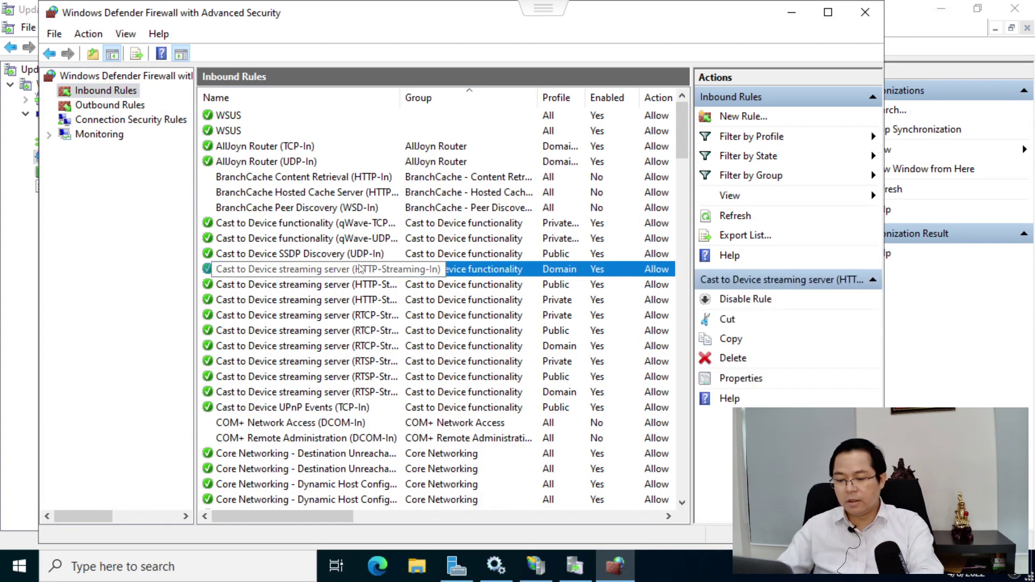
left_click(420, 115)
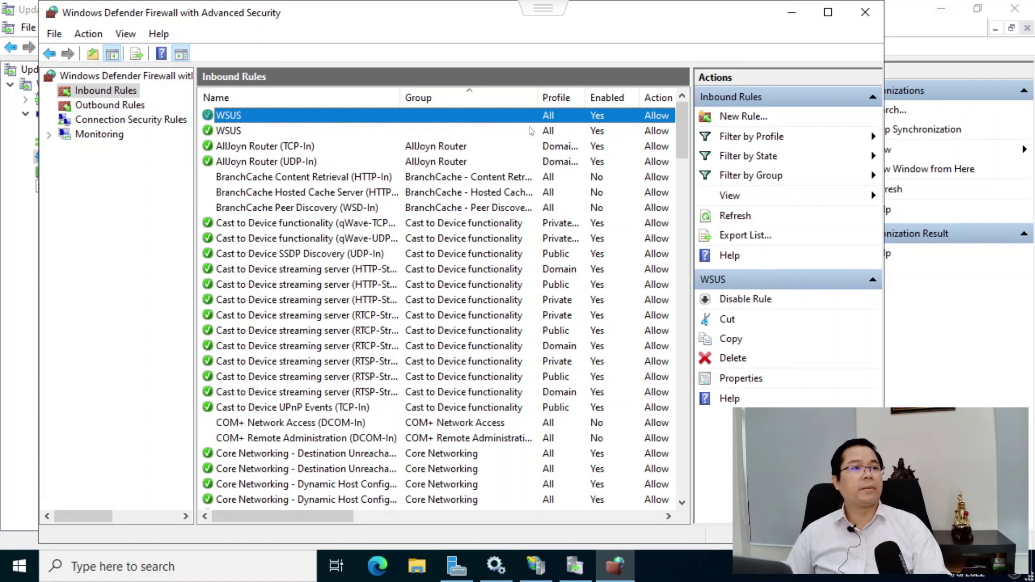
double_click(320, 130)
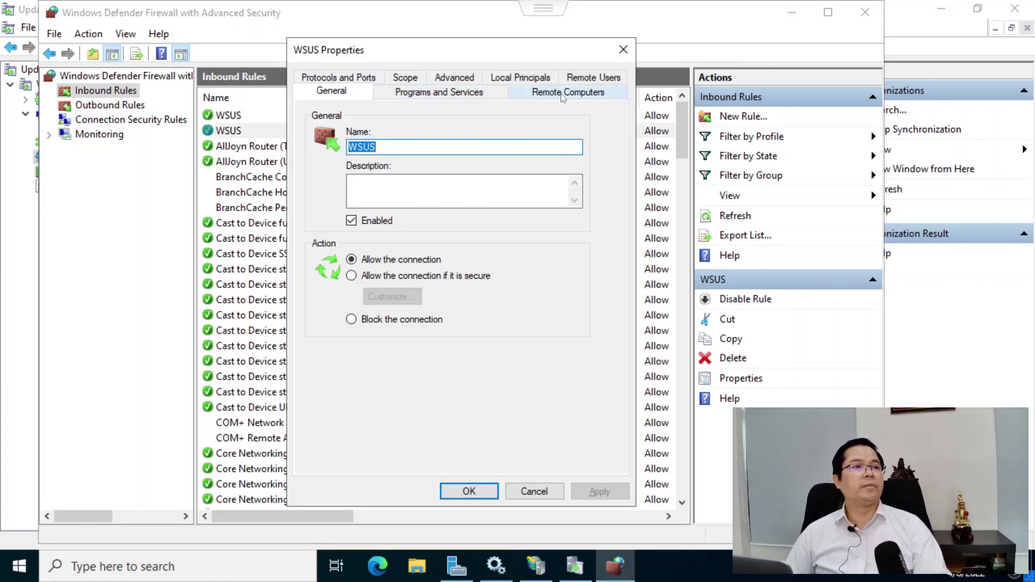
left_click(365, 83)
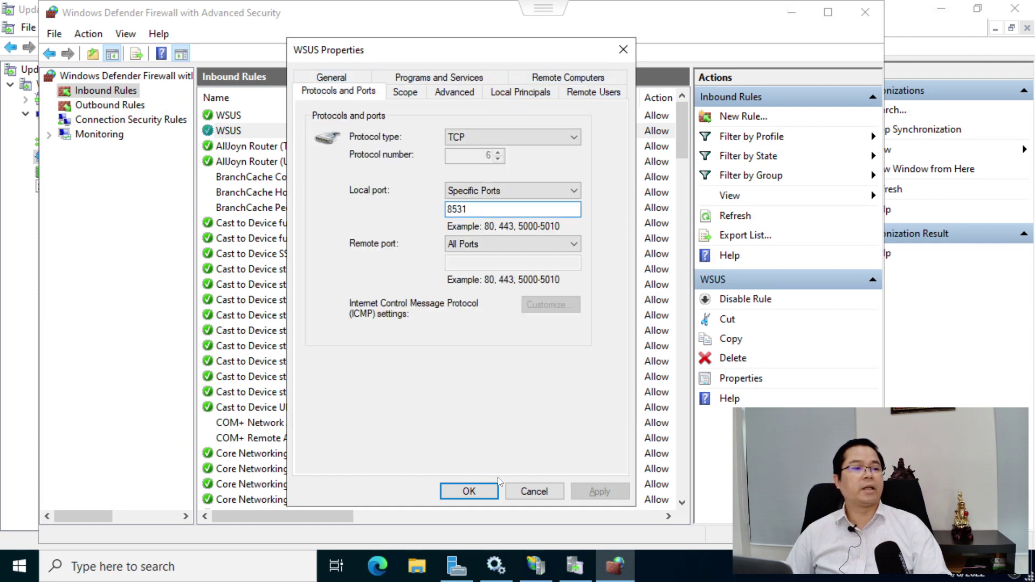
left_click(532, 490)
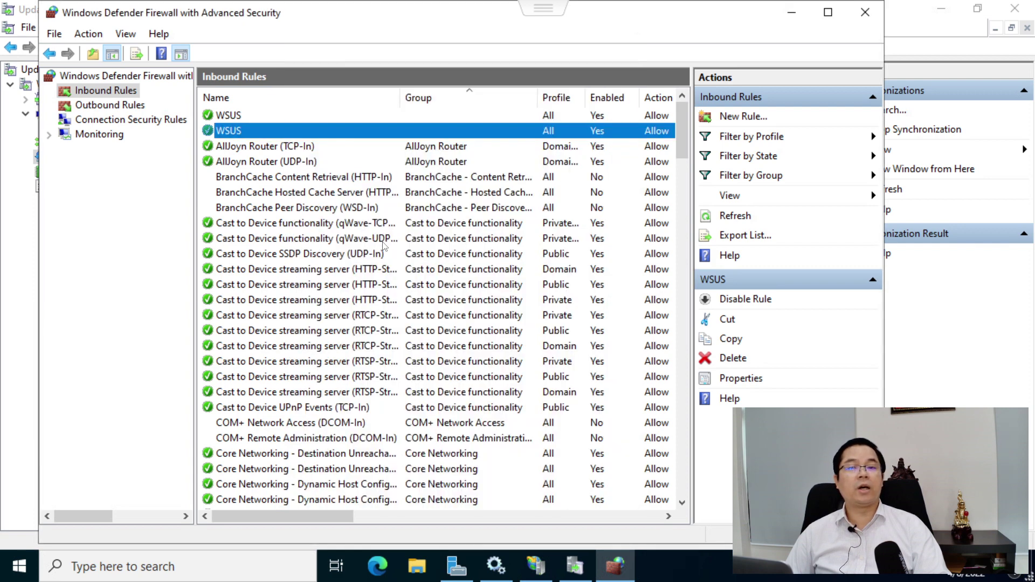
left_click(355, 222)
left_click(345, 284)
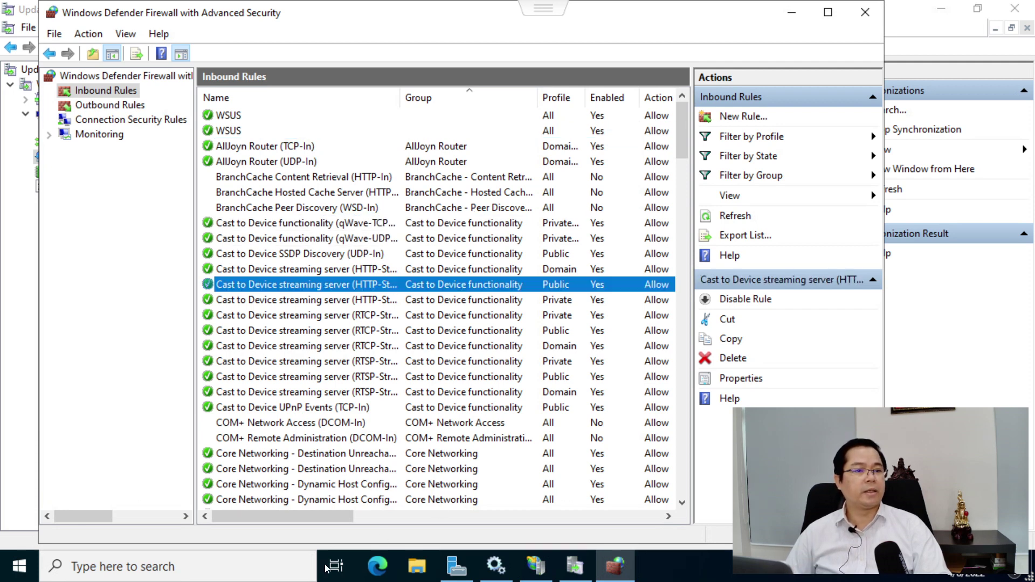
Switch to Update Services, refresh the synchronization status, and return to the firewall's inbound rules
left_click(575, 566)
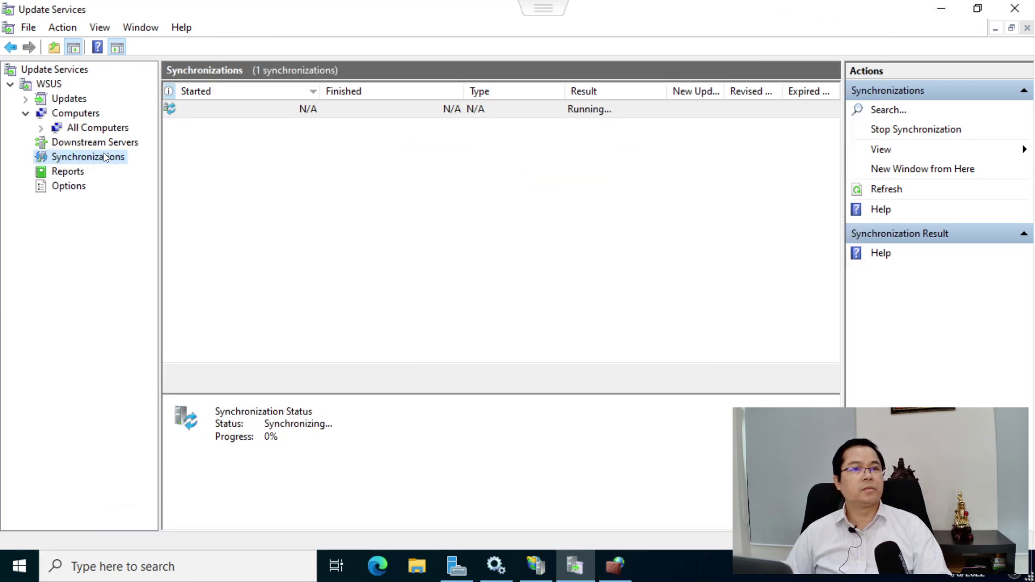
left_click(283, 108)
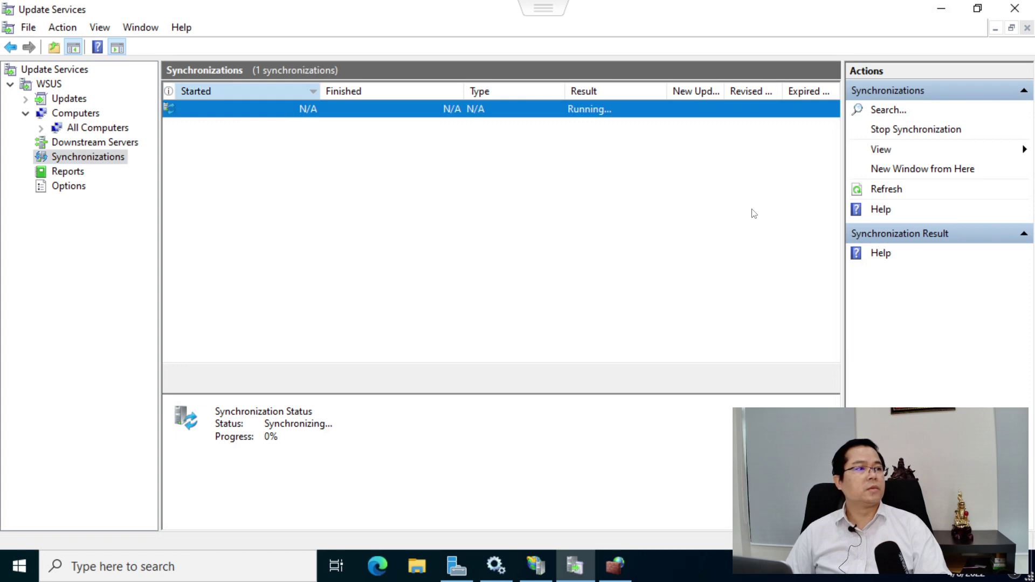
left_click(889, 191)
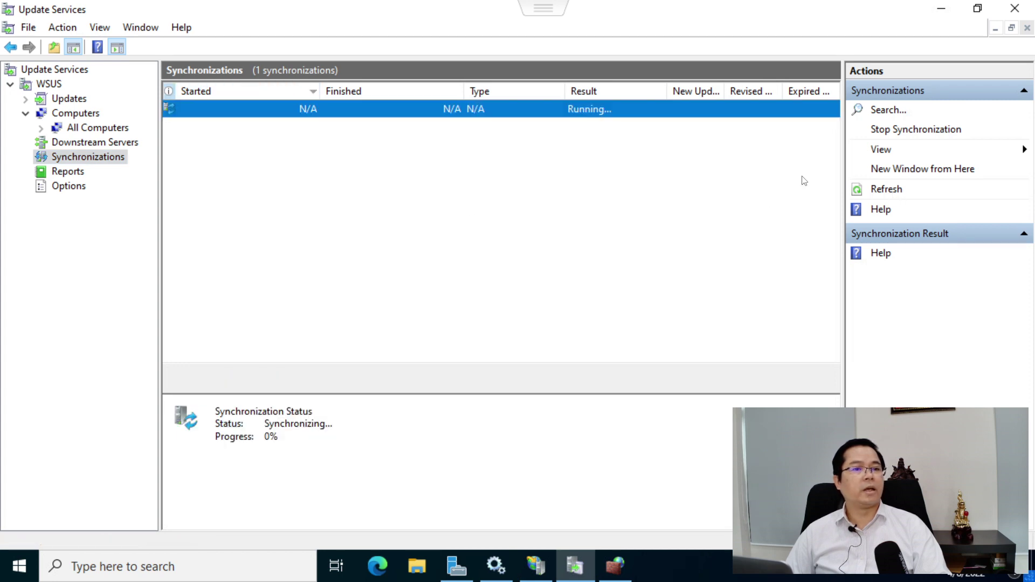
left_click(591, 569)
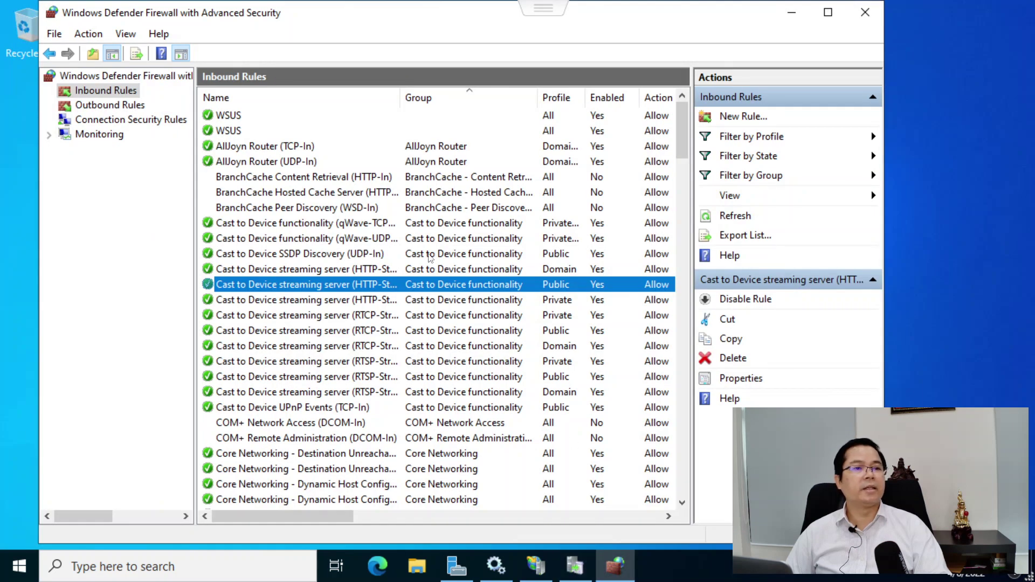
left_click(485, 408)
In IIS Manager, assign IP address 10.0.9.12 to the WSUS Administration site's HTTP binding on port 8530
left_click(536, 566)
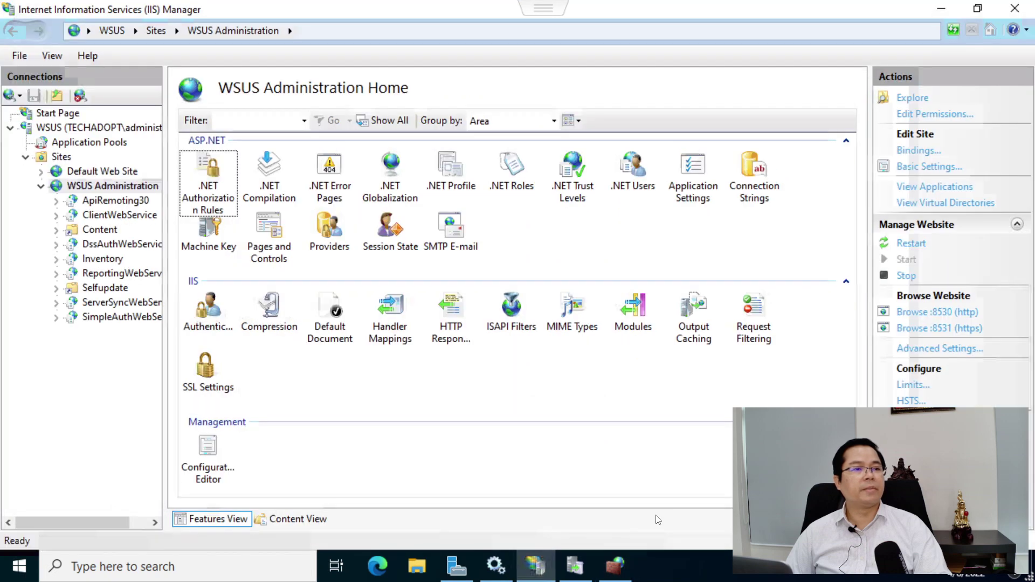
right_click(105, 188)
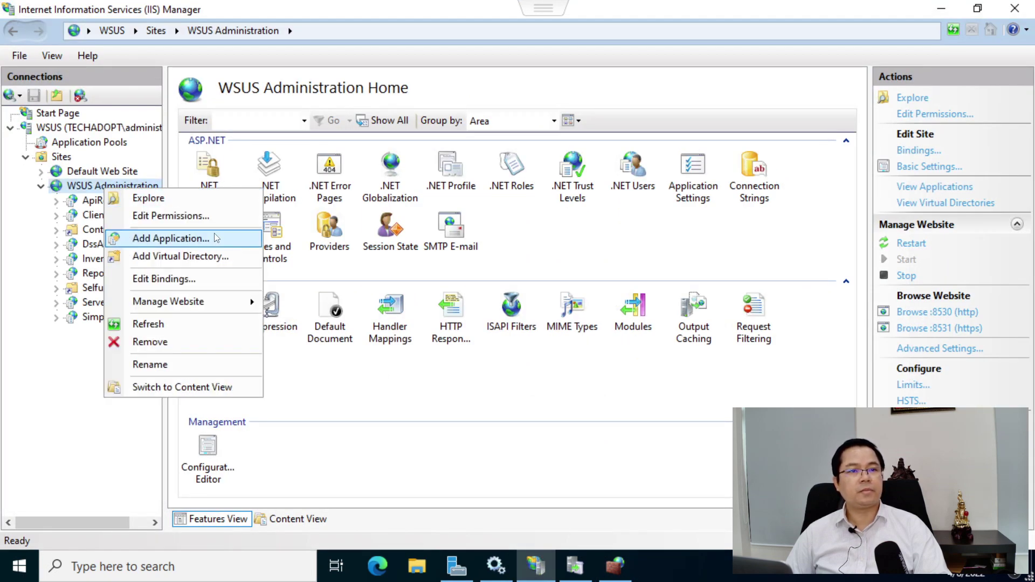
left_click(213, 278)
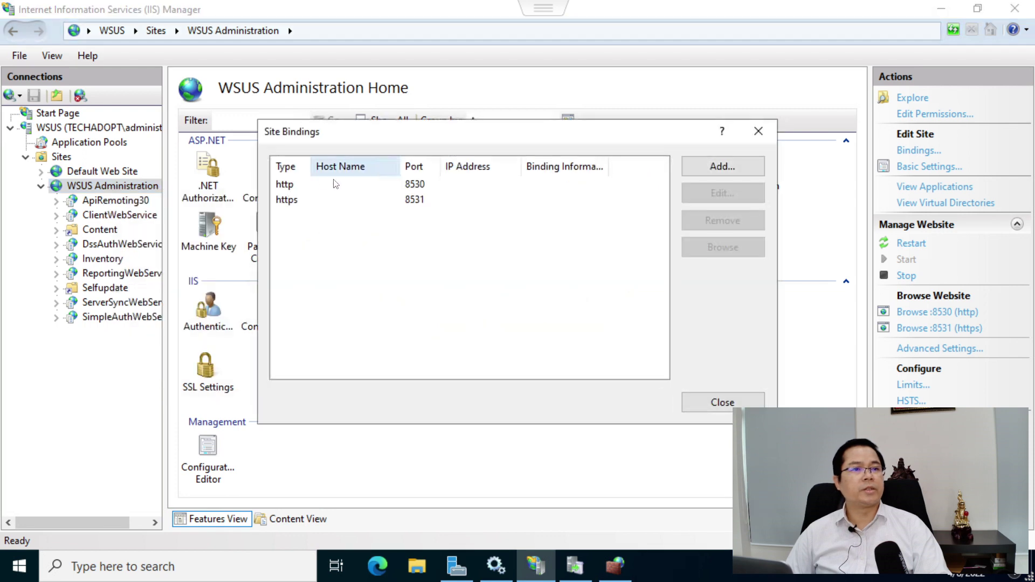
left_click(298, 186)
left_click(721, 192)
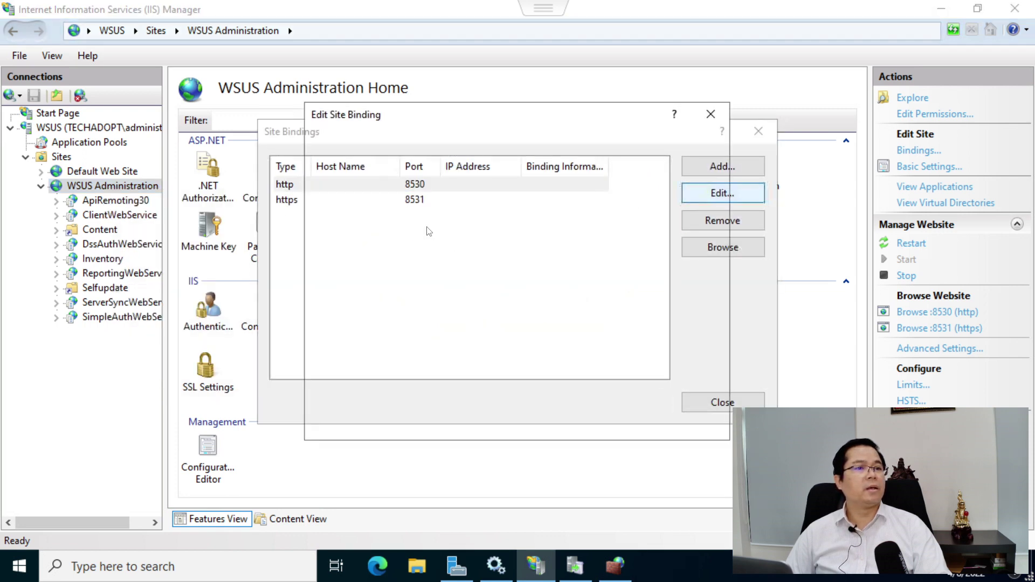
left_click(582, 163)
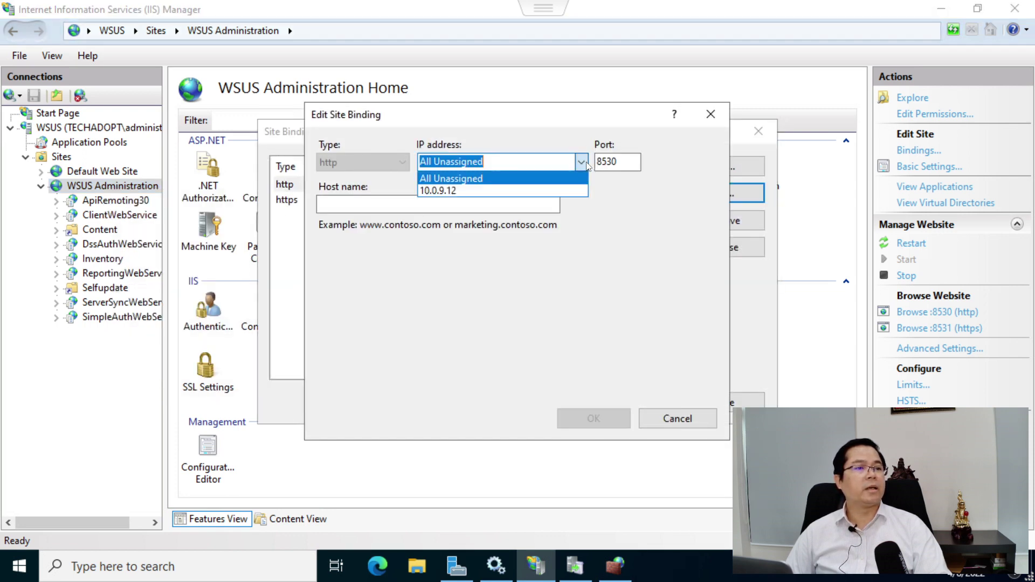
left_click(534, 190)
left_click(579, 418)
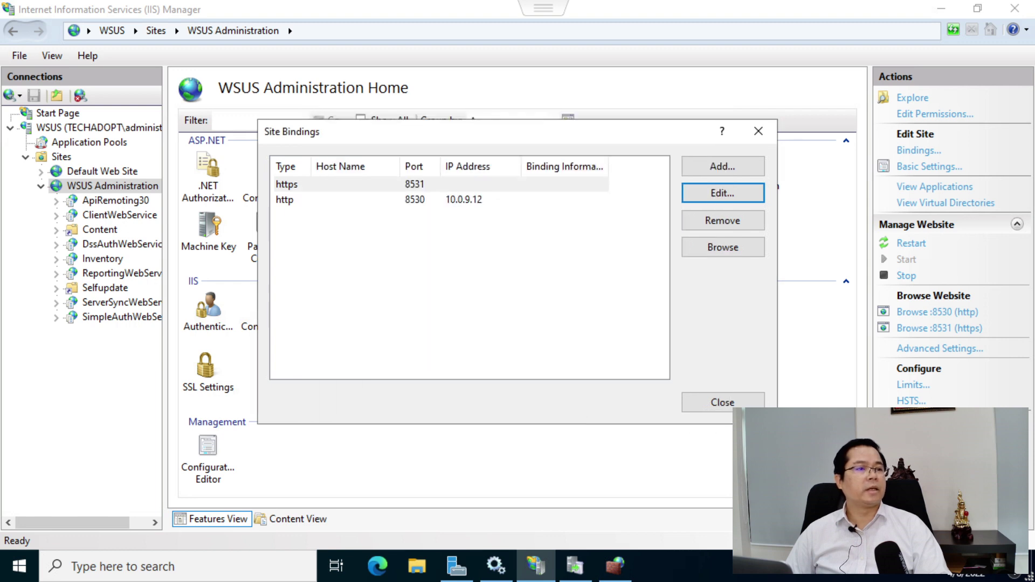
left_click(723, 402)
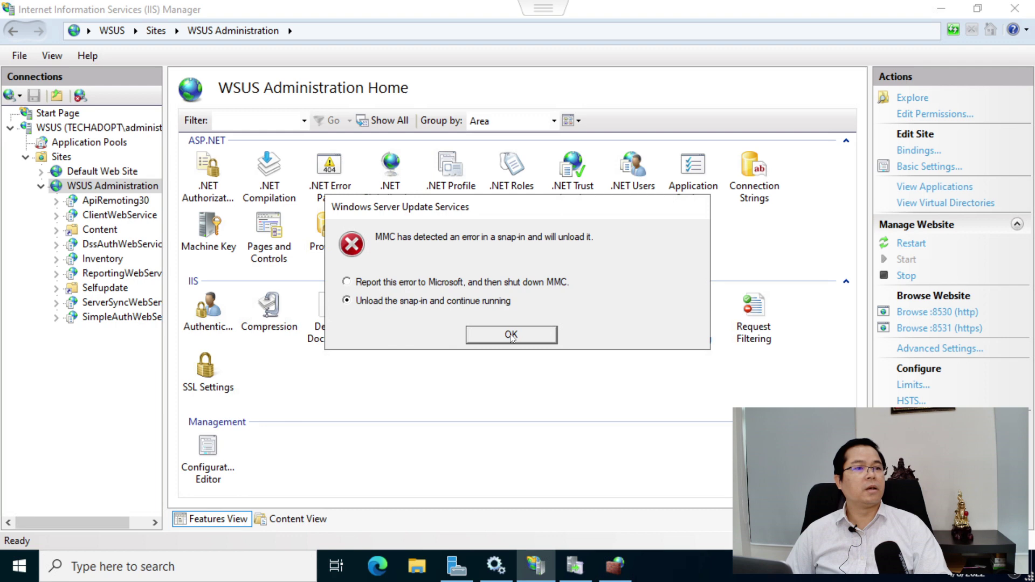
Unload the faulty Windows Server Update Services snap-in and dismiss its exception details
left_click(511, 334)
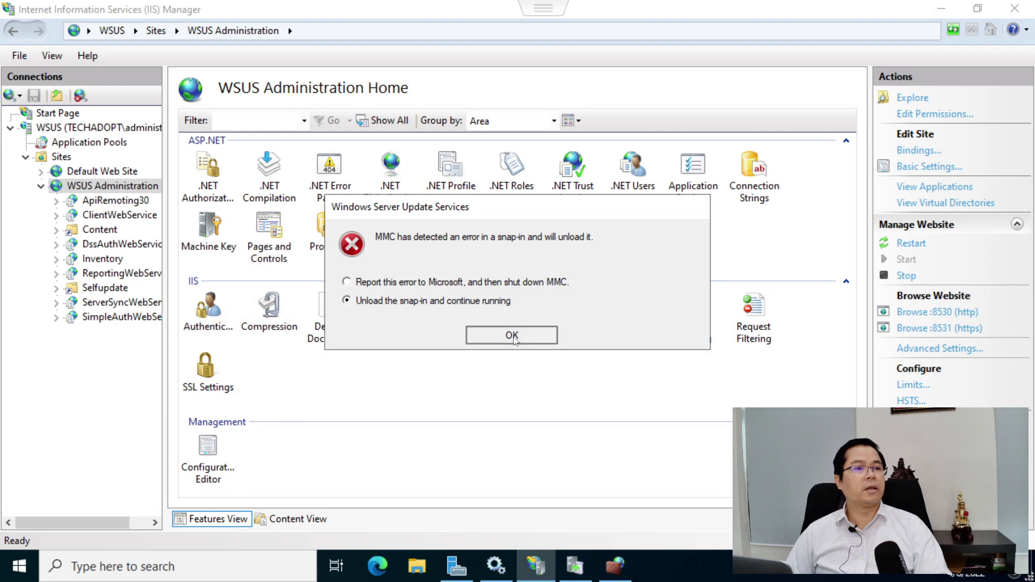
left_click(413, 212)
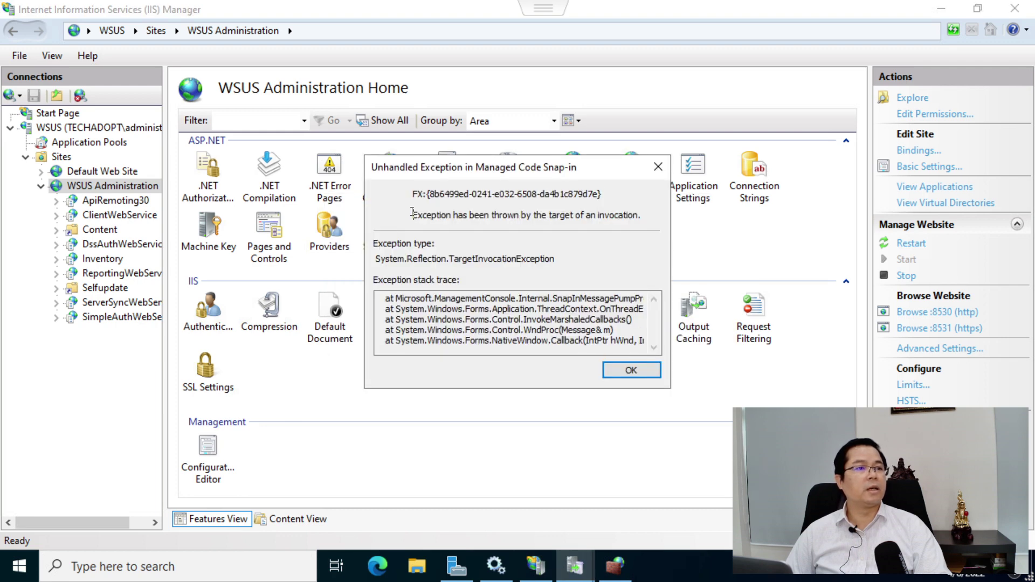
left_click(611, 376)
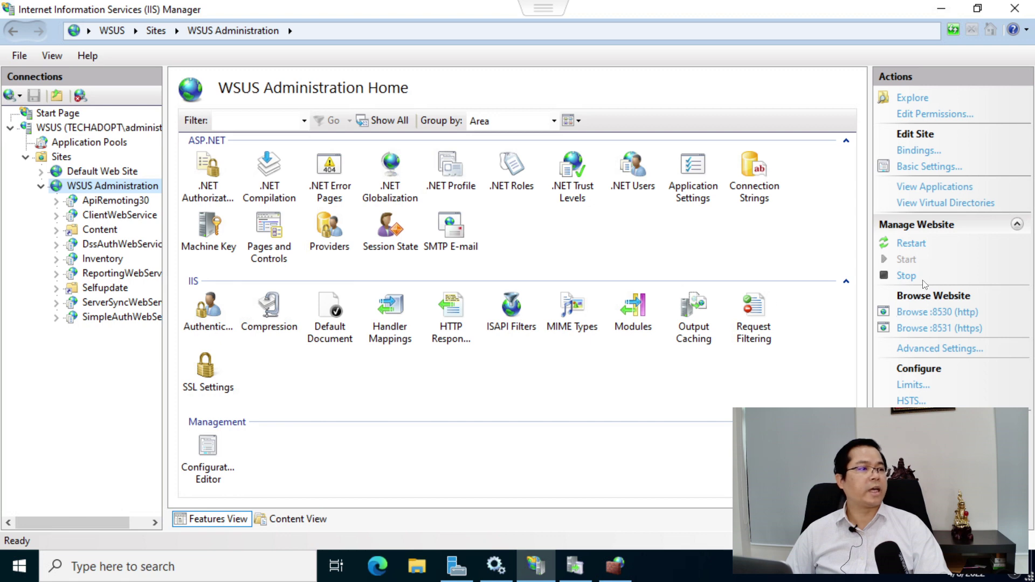
Set the WSUS Administration site's HTTP binding on port 8530 to All Unassigned and minimize IIS Manager
left_click(919, 150)
double_click(384, 186)
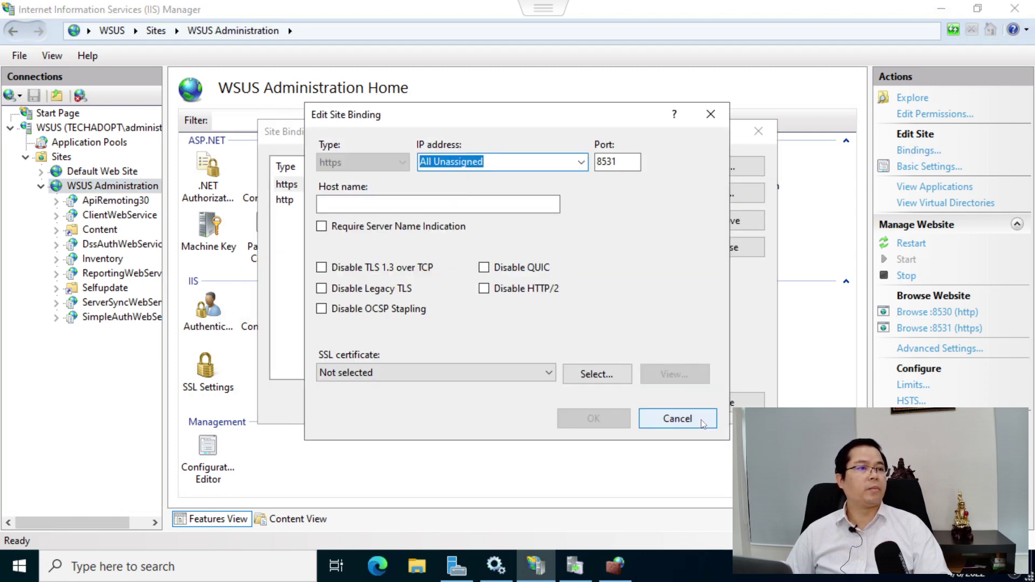
left_click(701, 422)
double_click(524, 199)
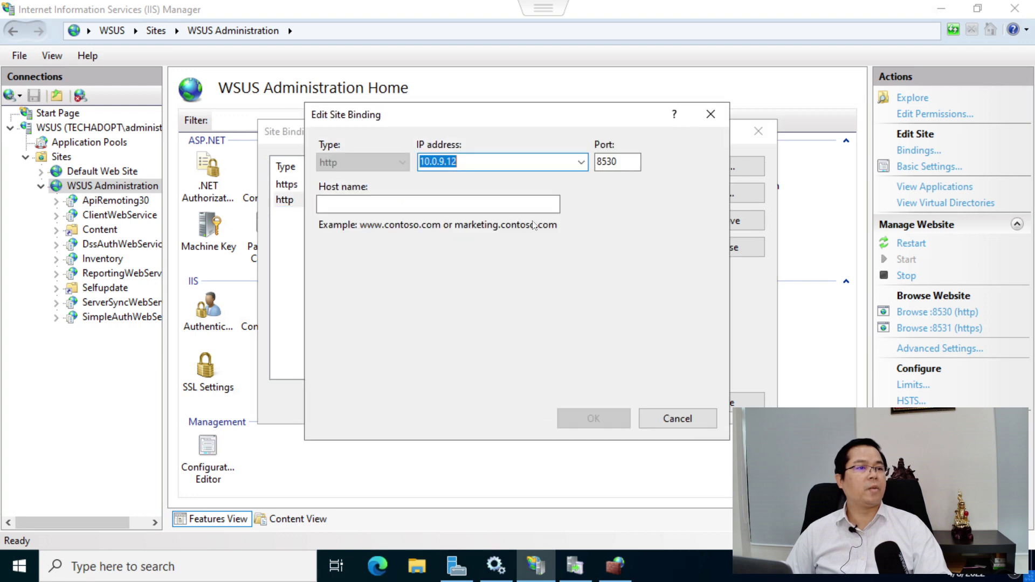
left_click(581, 165)
left_click(570, 181)
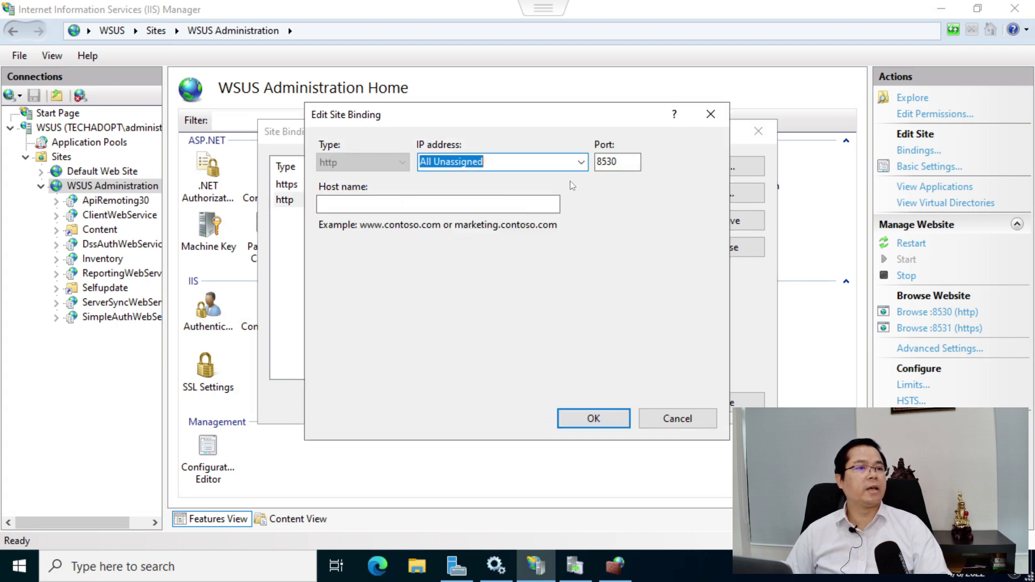
left_click(594, 419)
left_click(717, 404)
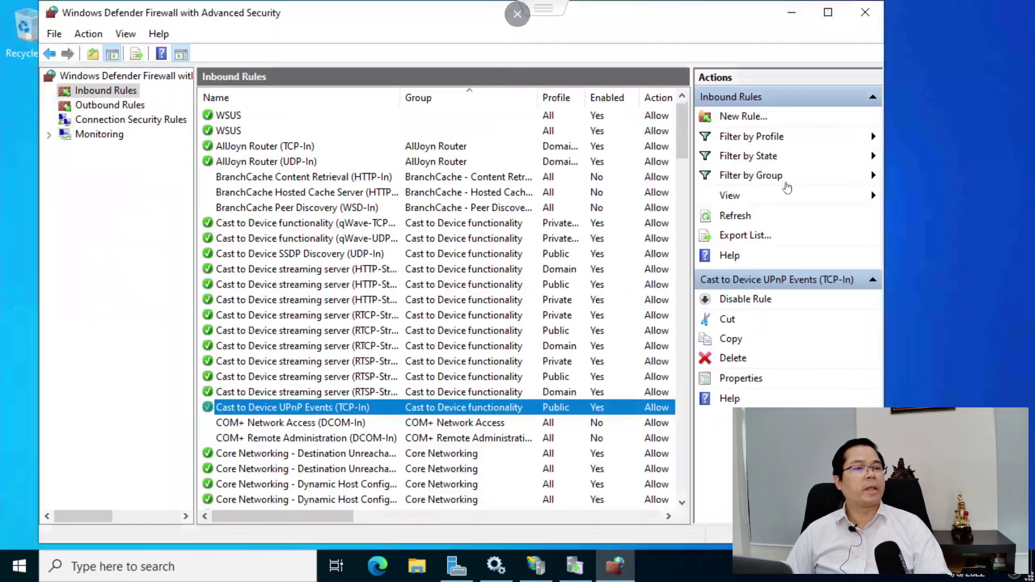
left_click(942, 8)
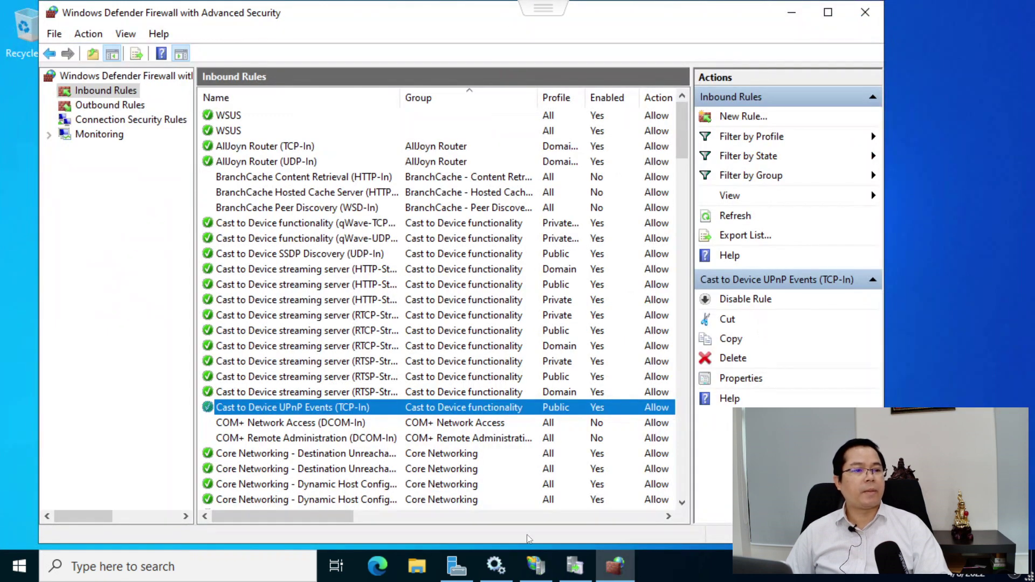
Close the failed Update Services console and relaunch Windows Server Update Services from Server Manager
left_click(573, 564)
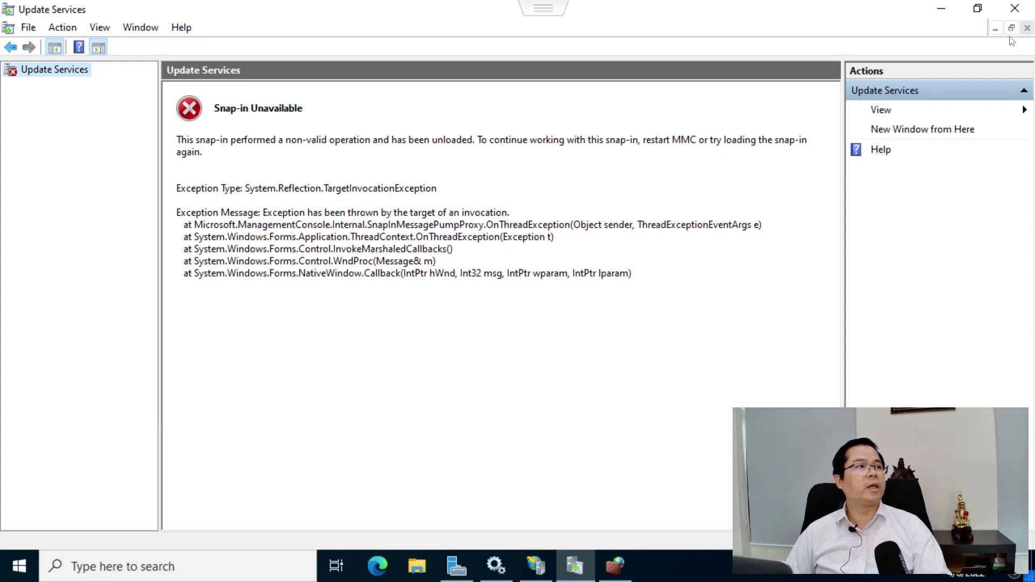
left_click(1015, 8)
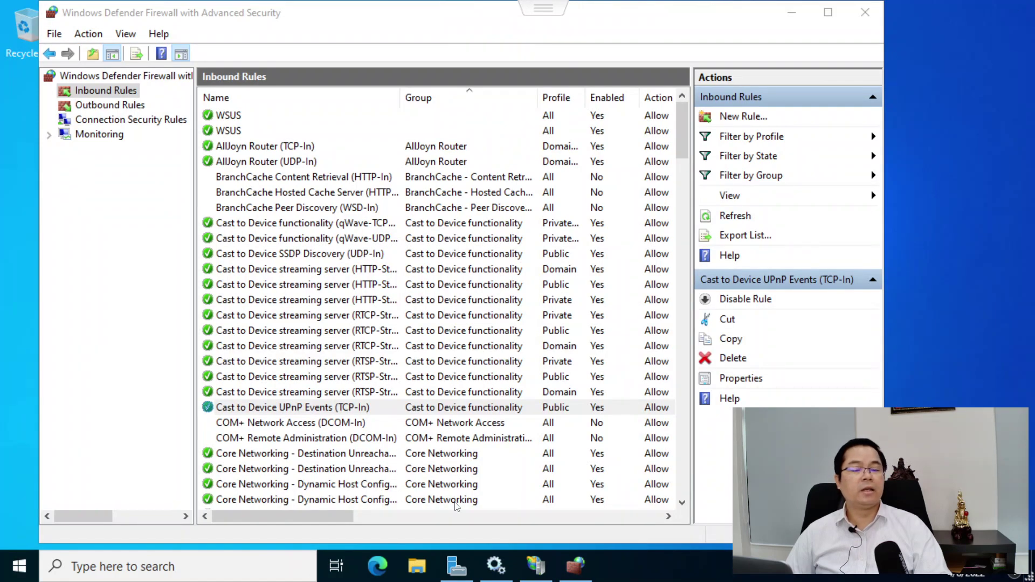
left_click(457, 565)
left_click(692, 155)
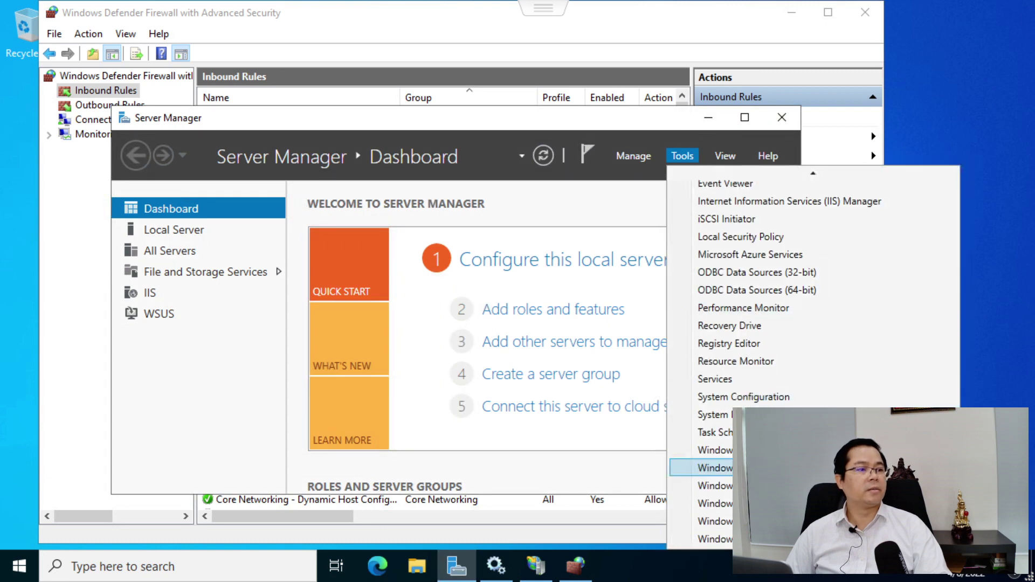
left_click(701, 536)
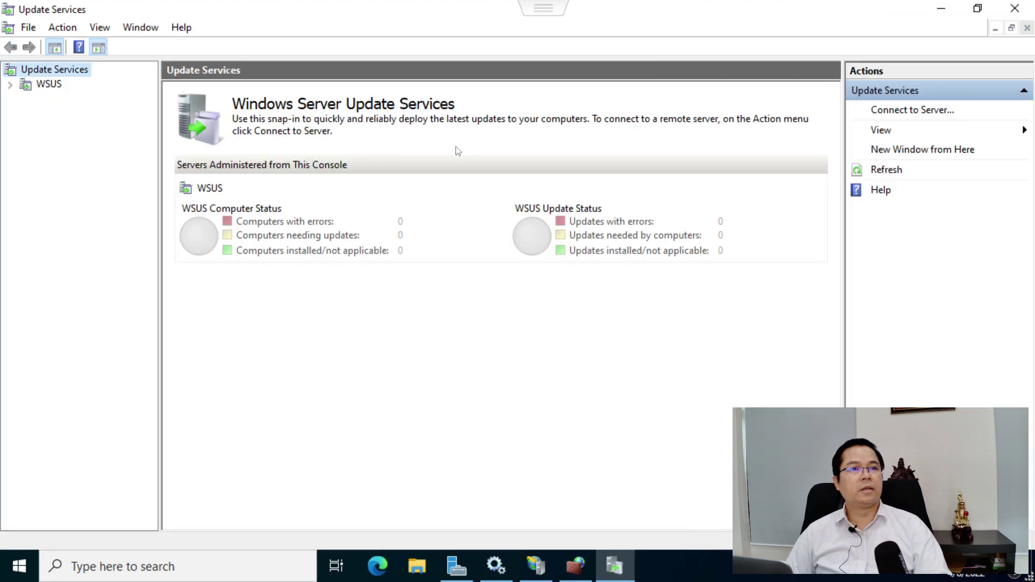
Review the WSUS server's overview and its Synchronization Schedule options, closing the schedule without changes
left_click(50, 85)
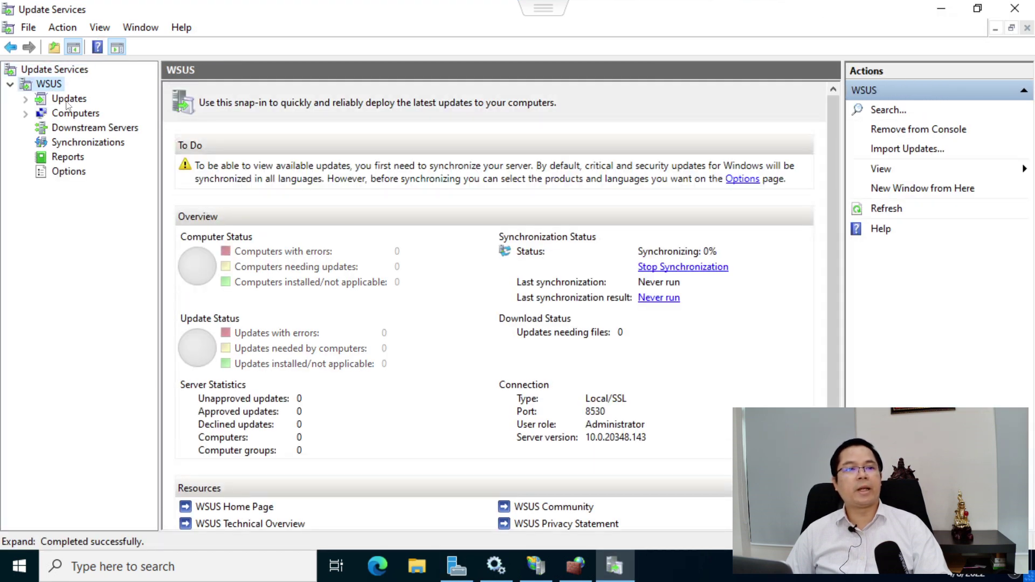
scroll(680, 359, "down", 1)
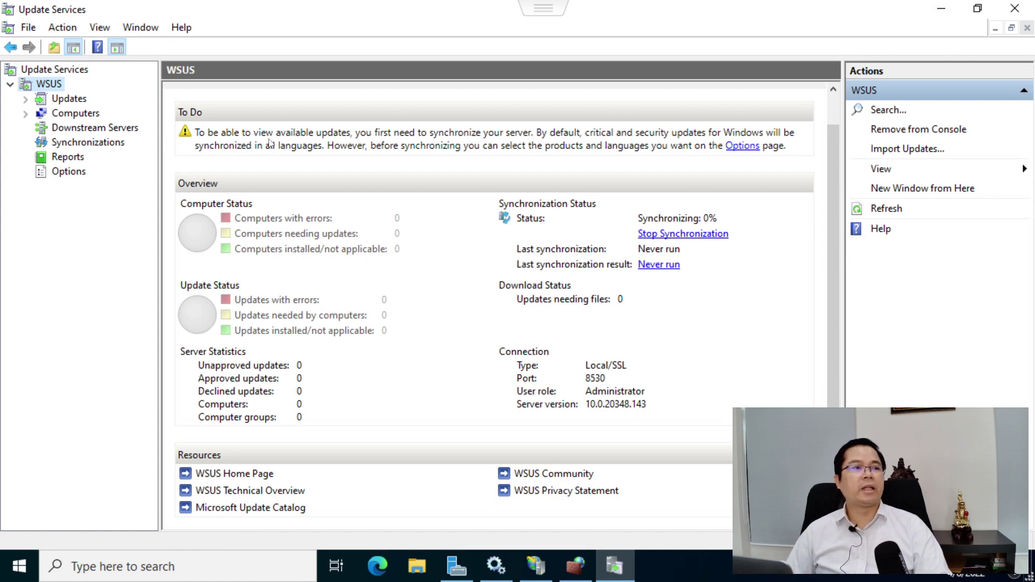
left_click(742, 146)
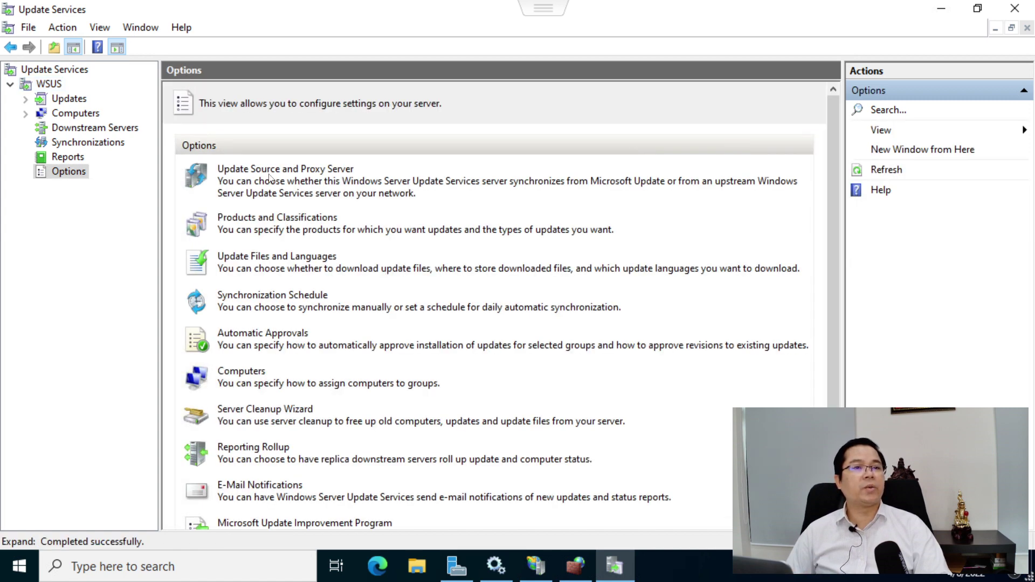
left_click(268, 298)
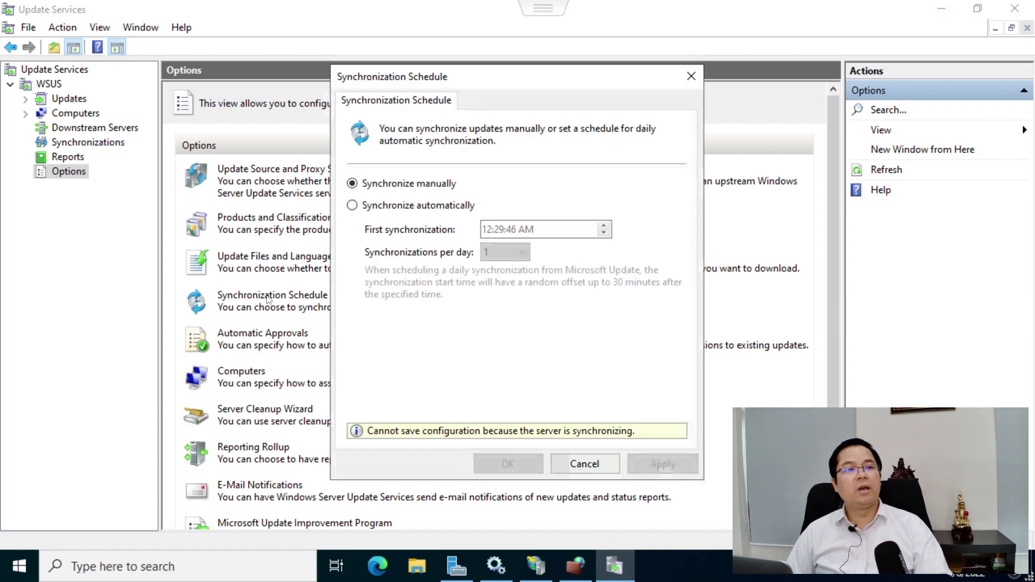
left_click(585, 464)
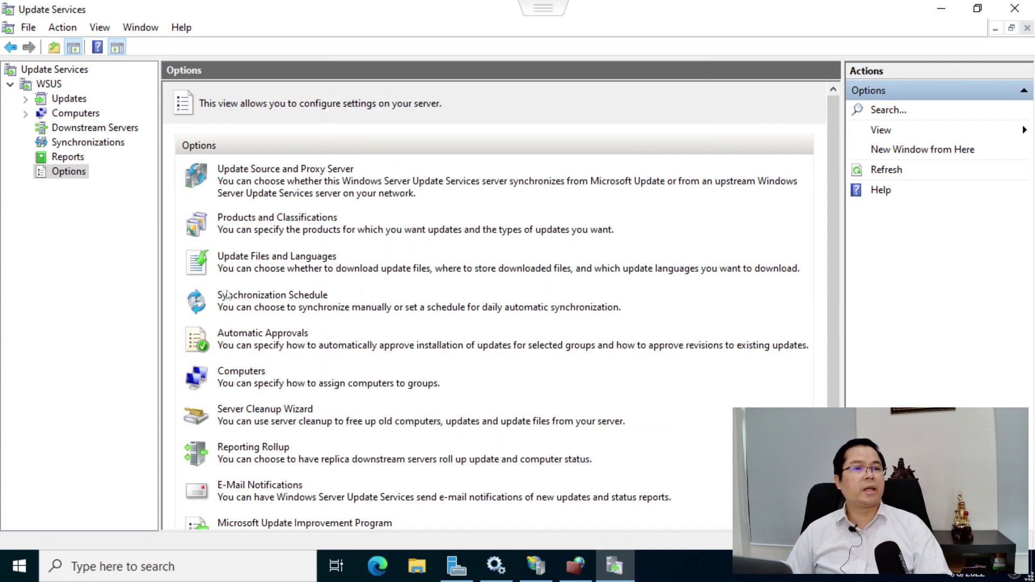
Stop the running synchronization in the WSUS server's Synchronizations view
left_click(75, 142)
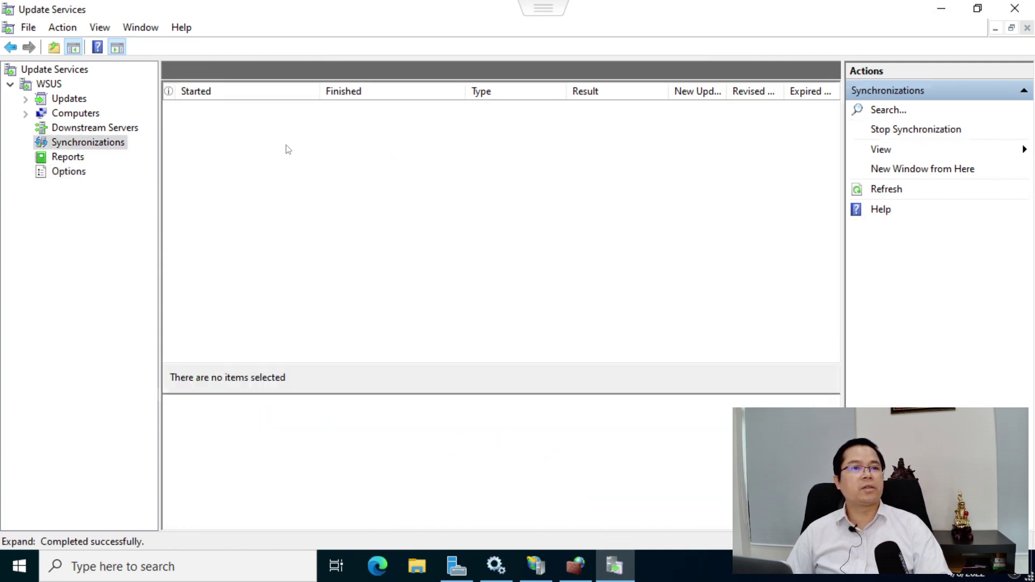
right_click(439, 114)
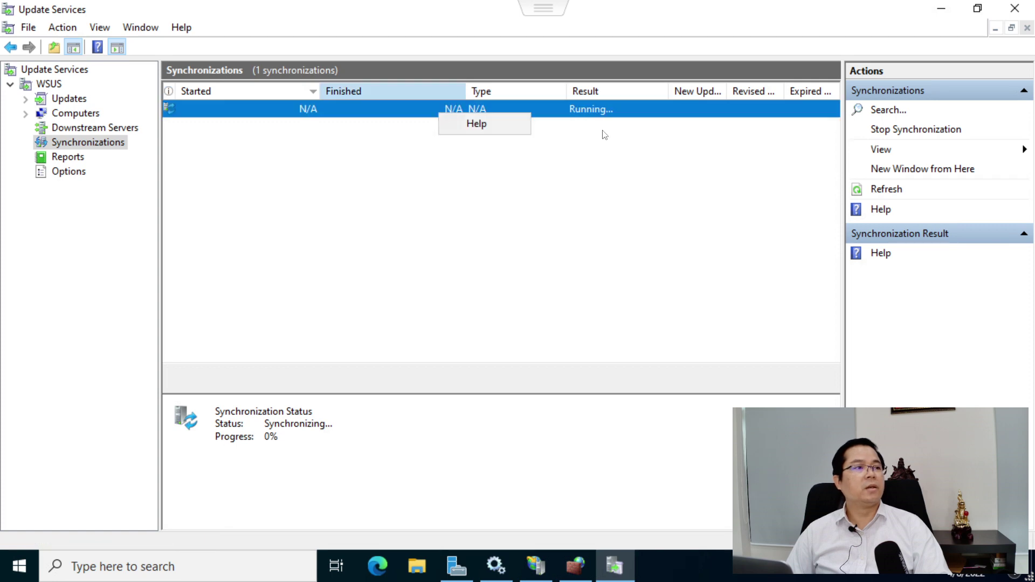
left_click(883, 131)
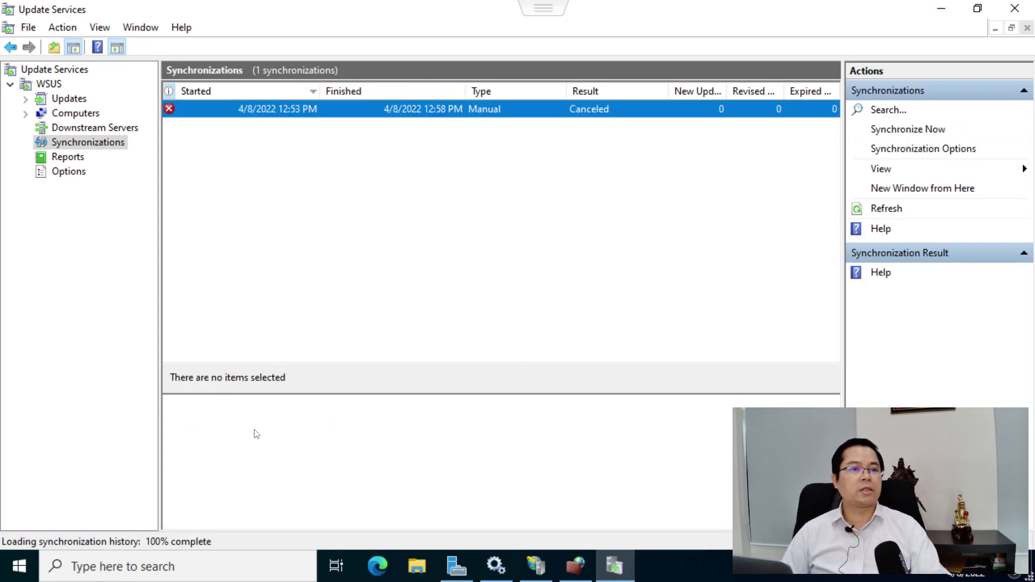
Check the Update Source and Proxy Server settings in the WSUS options and close them without changes
left_click(76, 173)
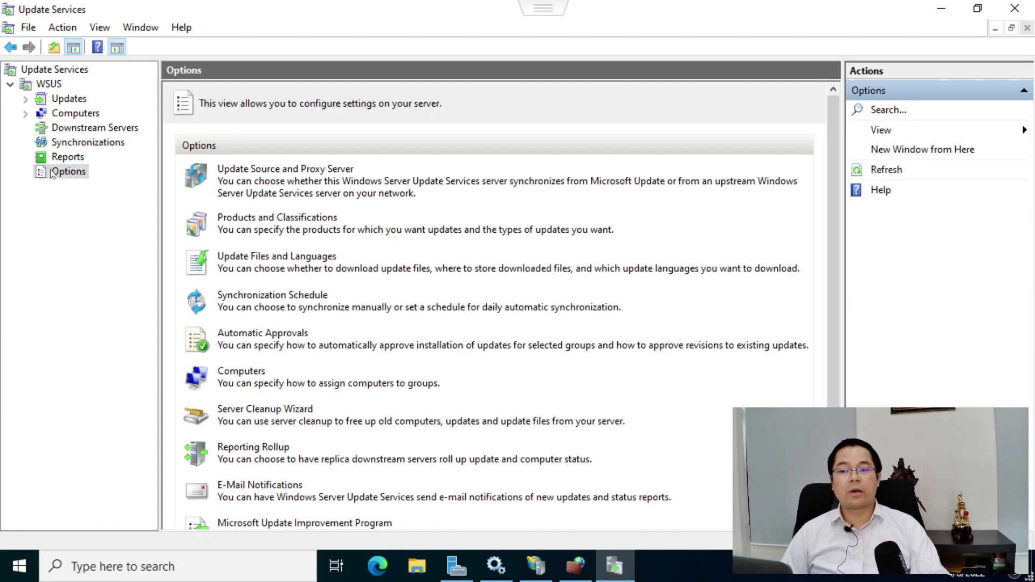
left_click(257, 171)
left_click(592, 465)
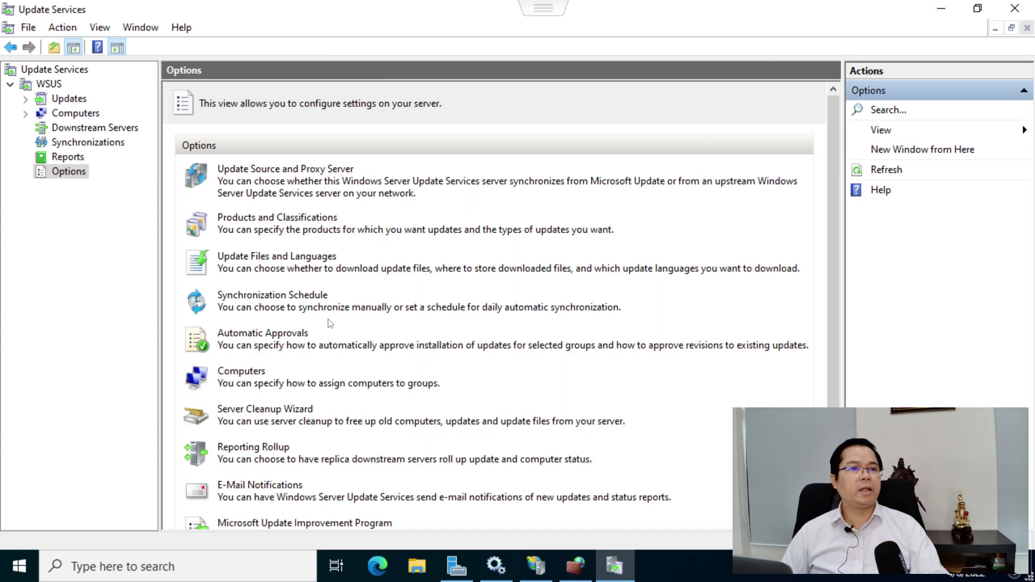
Deselect Definition Updates in the update classifications and read the descriptions of Definition Updates, Security Updates and Critical Updates
left_click(291, 216)
left_click(419, 101)
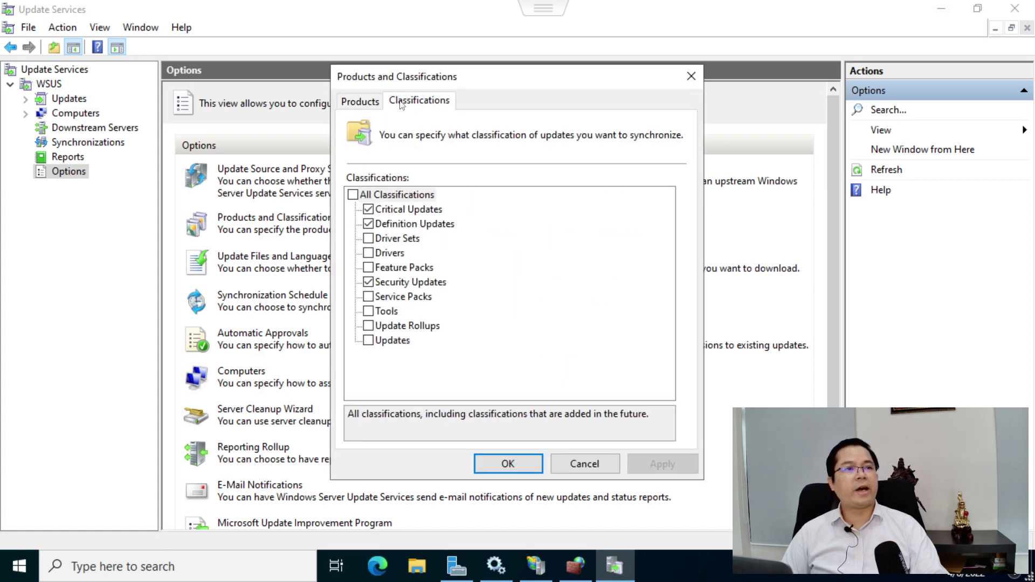
left_click(369, 225)
left_click(398, 228)
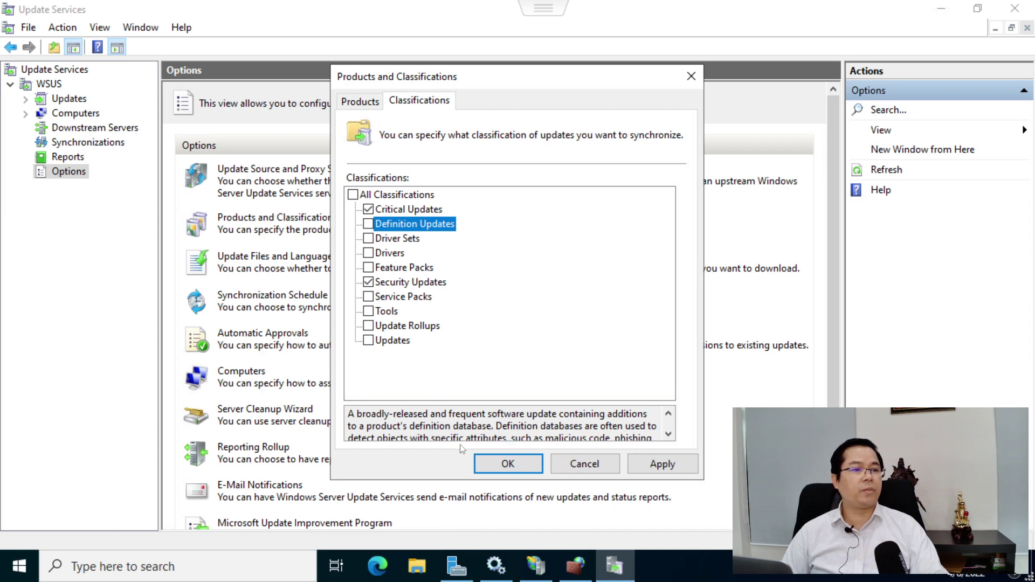
scroll(480, 433, "down", 1)
scroll(482, 433, "up", 1)
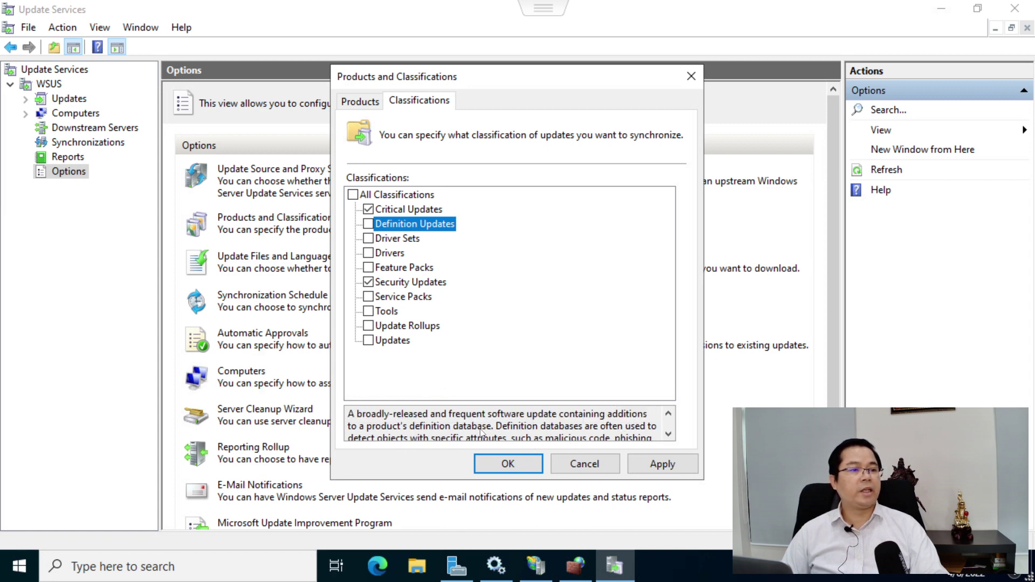
scroll(481, 433, "down", 1)
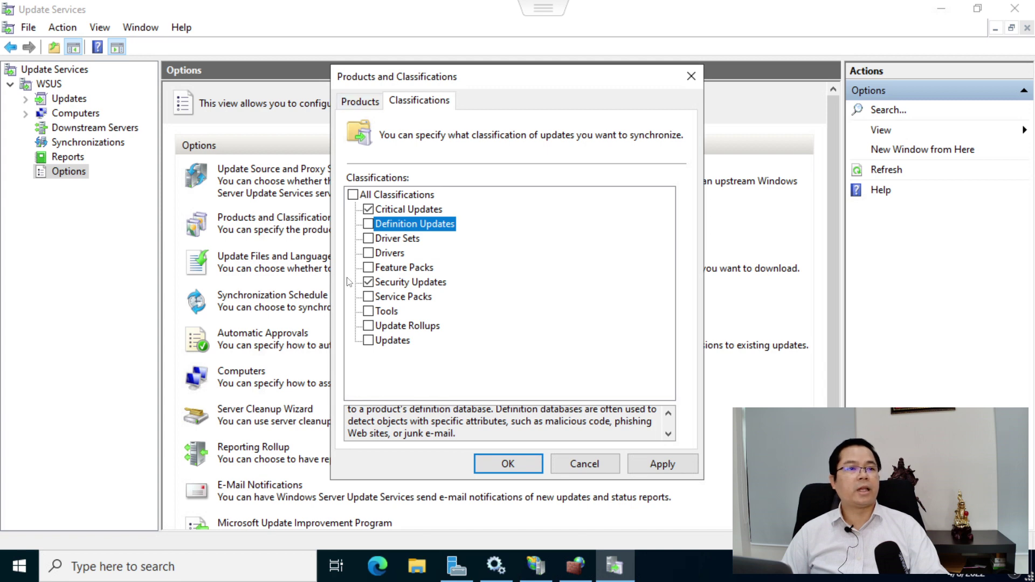
left_click(410, 283)
left_click(402, 210)
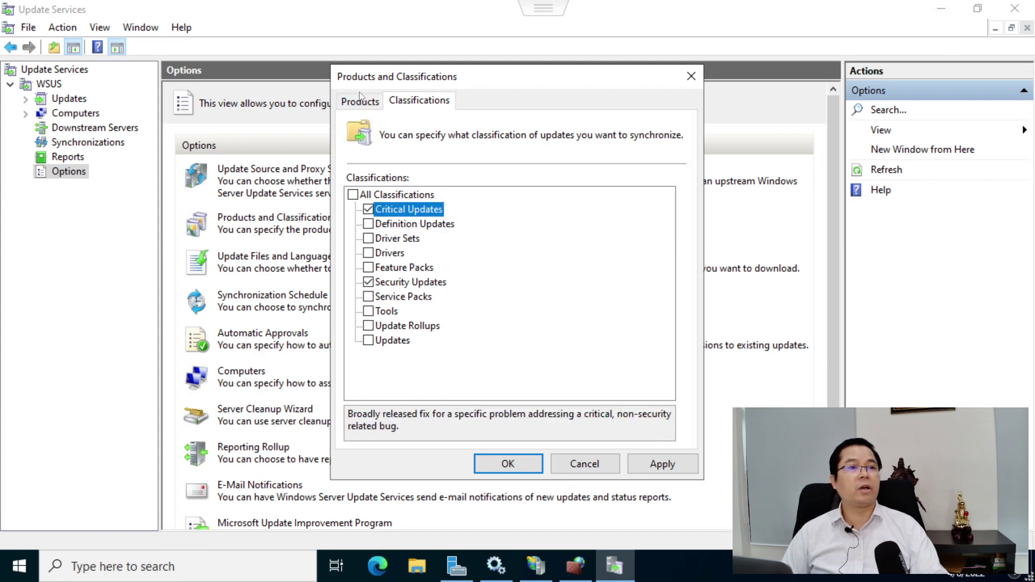
Deselect the entire Windows category in the list of products to synchronize
left_click(361, 101)
scroll(473, 268, "down", 20)
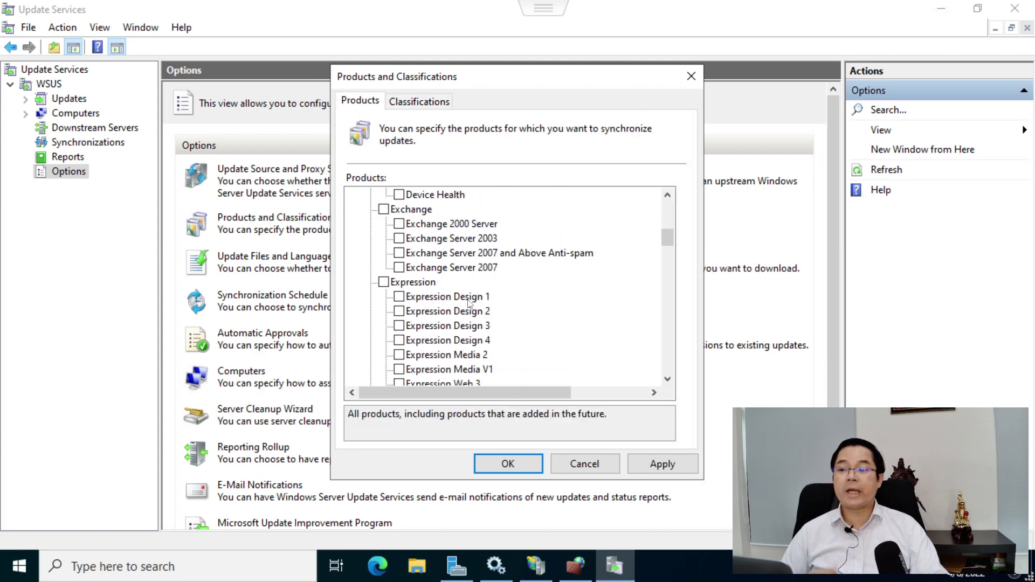
scroll(469, 314, "down", 10)
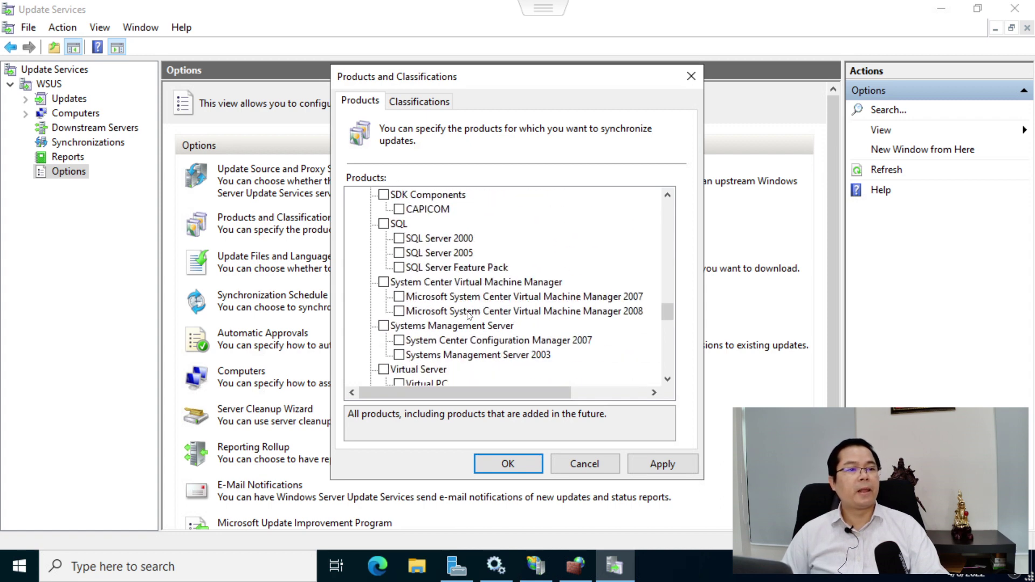
scroll(469, 314, "down", 4)
scroll(469, 314, "down", 4)
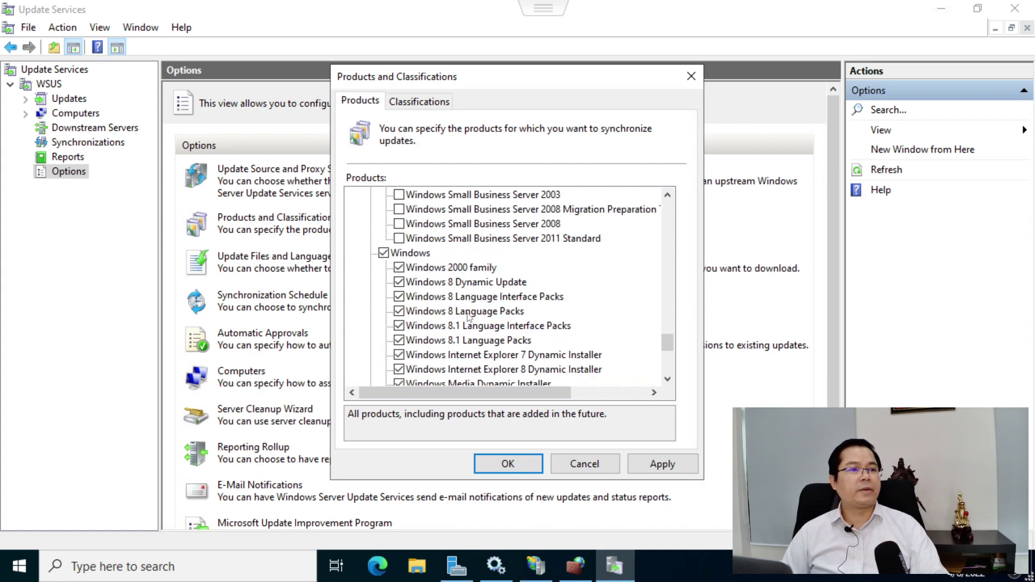
scroll(468, 317, "down", 4)
scroll(468, 317, "up", 6)
scroll(468, 317, "down", 3)
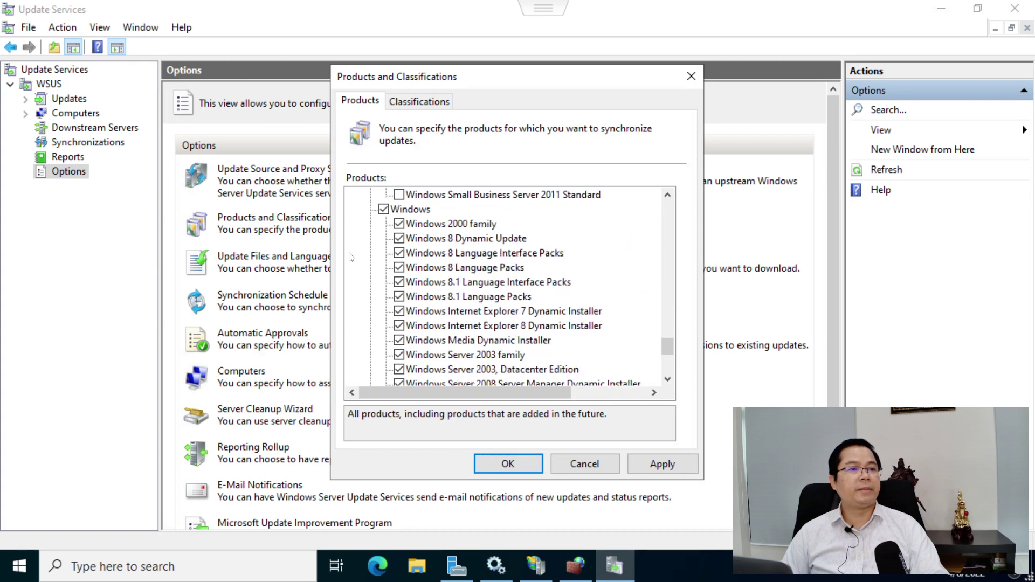
left_click(383, 209)
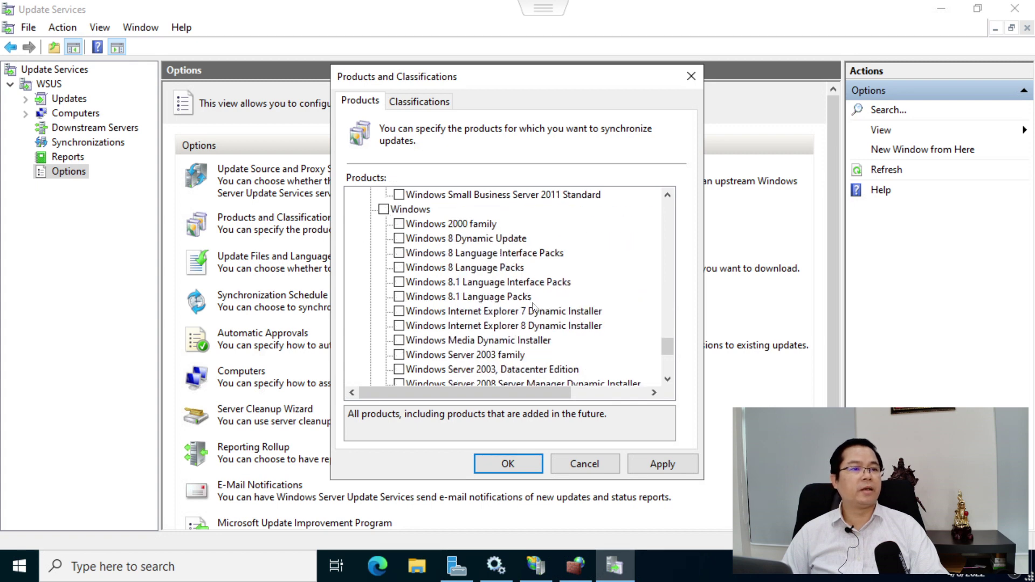
Look through the product list, from the Windows entries back up to Bing and BizTalk Server, for remaining selections
scroll(536, 310, "down", 5)
scroll(536, 310, "up", 6)
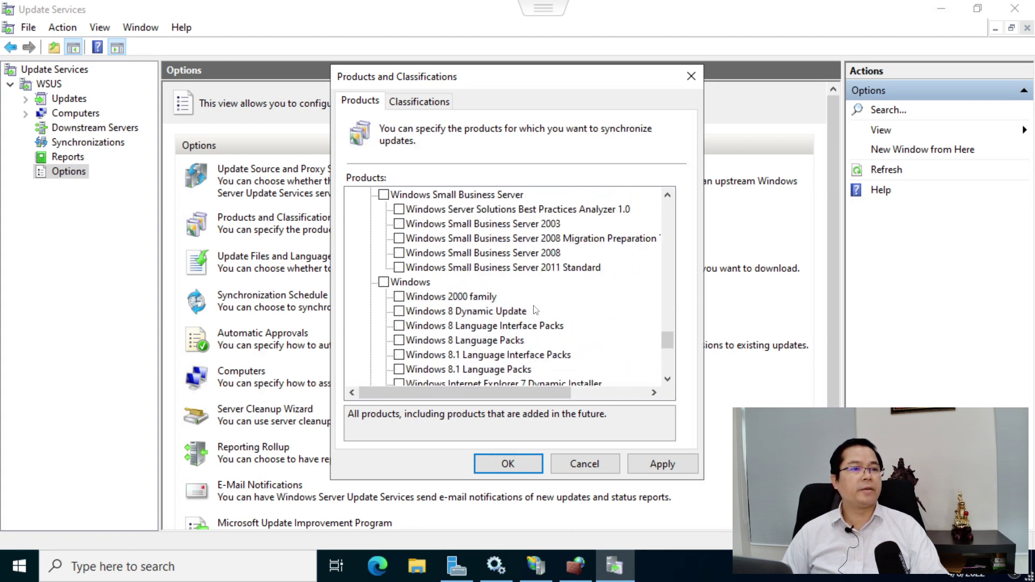
scroll(536, 310, "down", 5)
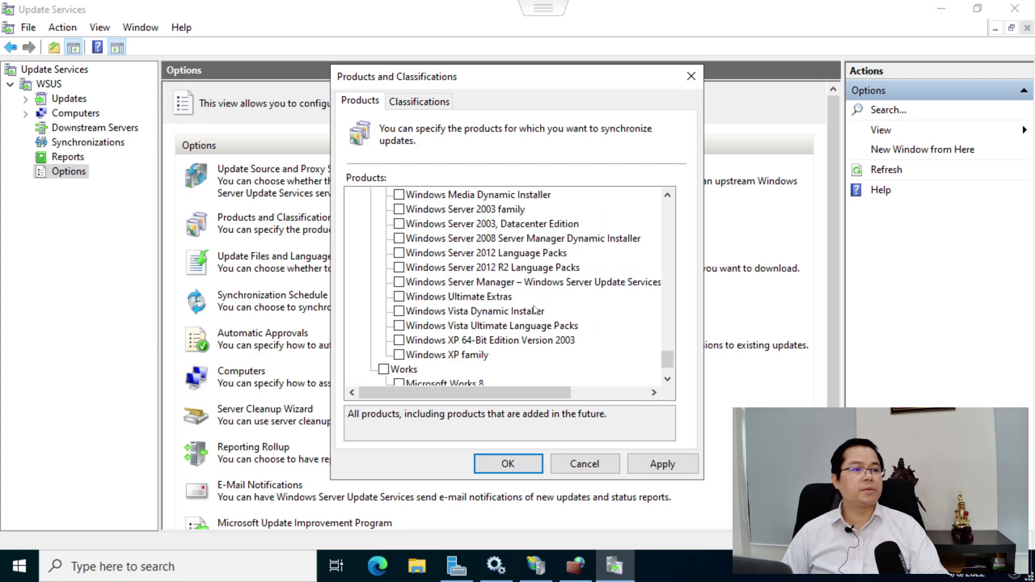
scroll(536, 310, "up", 4)
scroll(536, 310, "up", 4)
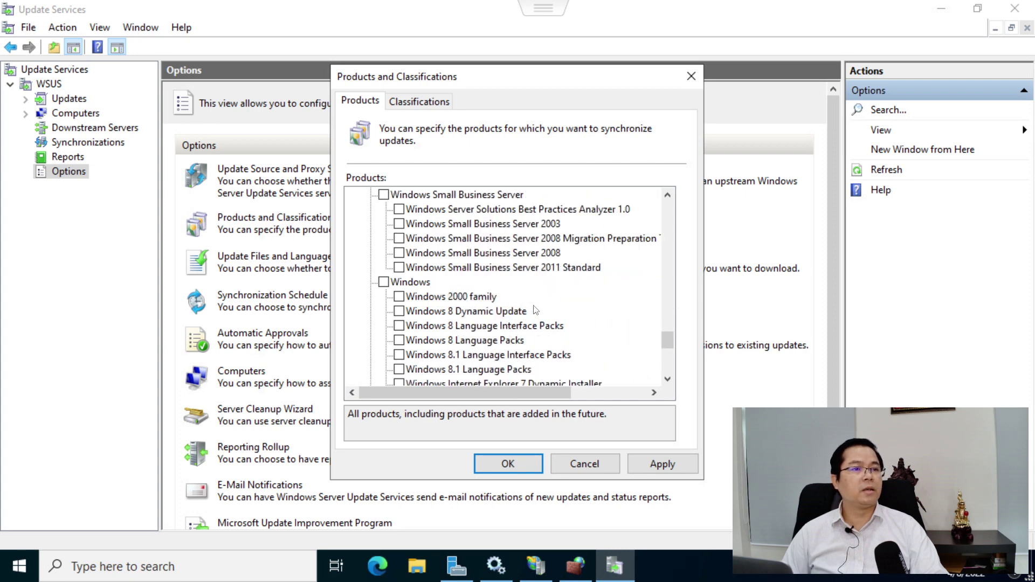
scroll(536, 310, "up", 6)
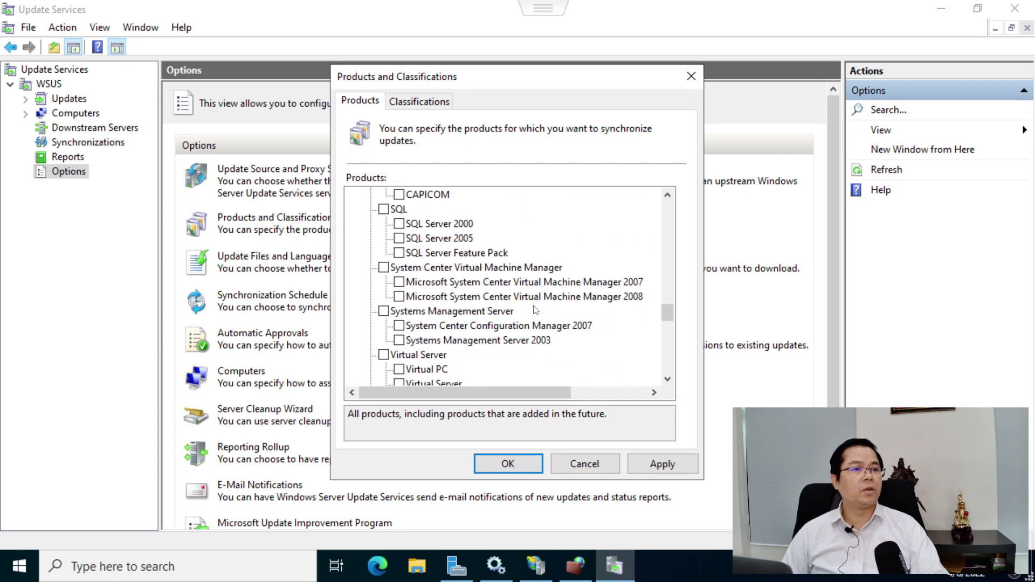
scroll(536, 310, "up", 15)
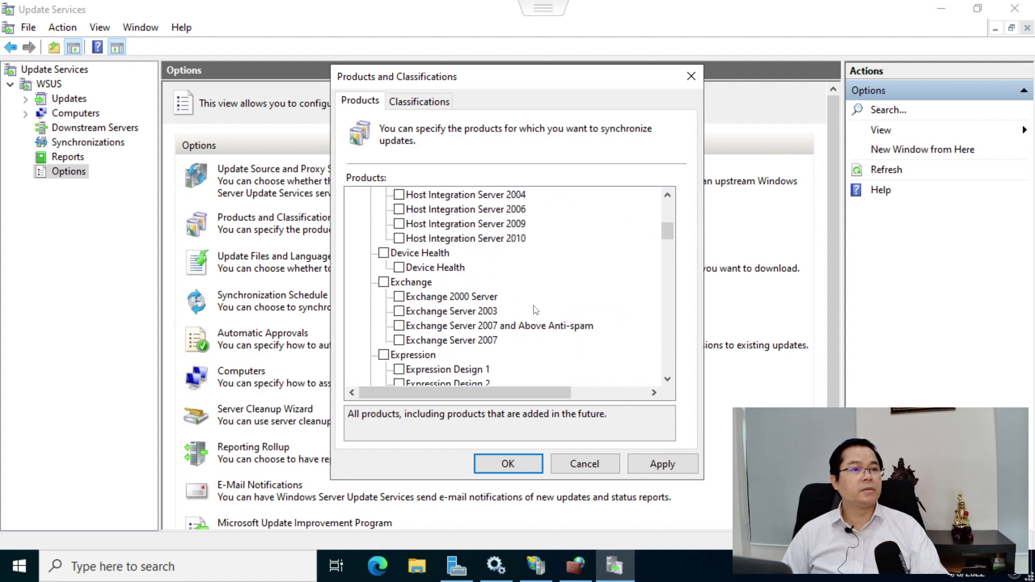
scroll(535, 311, "down", 2)
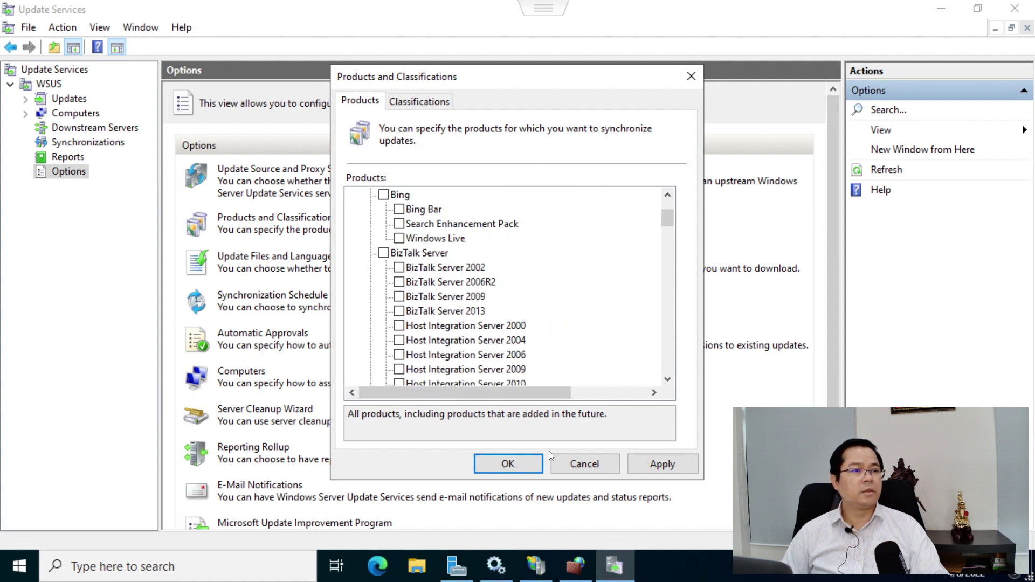
Discard the pending product changes, reopen Products and Classifications, and apply the classifications with Definition Updates deselected
left_click(594, 470)
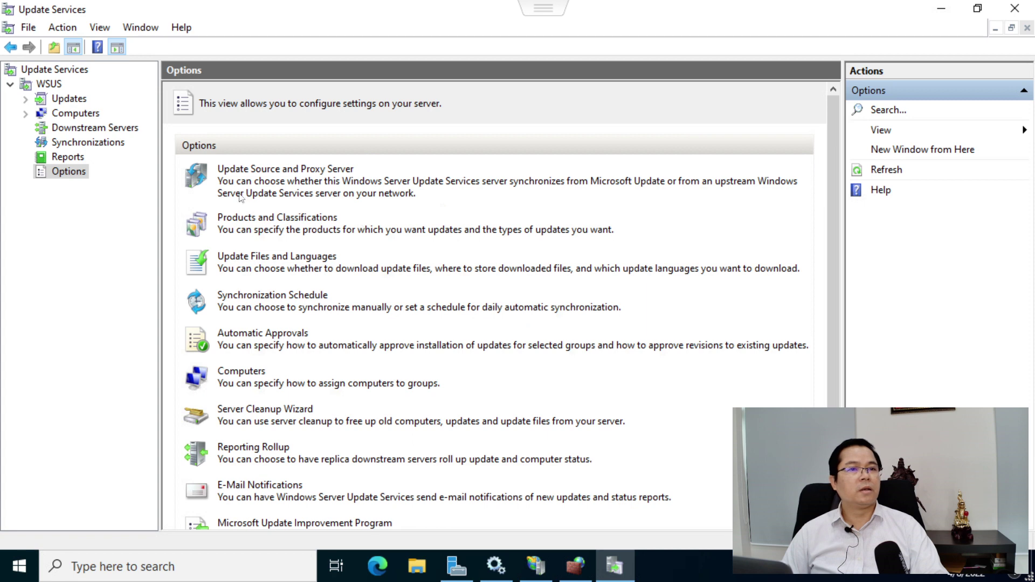
left_click(274, 218)
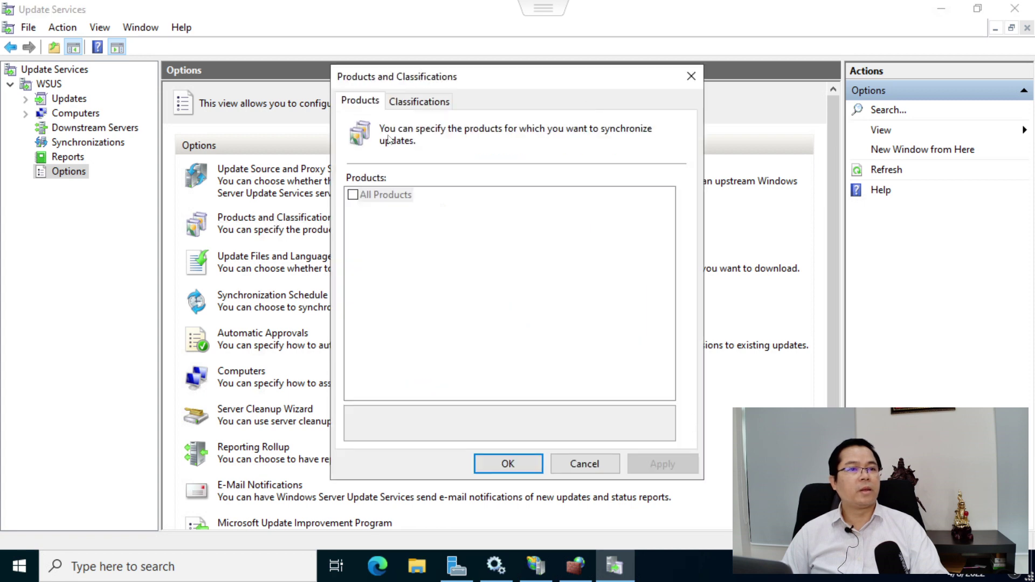
left_click(411, 102)
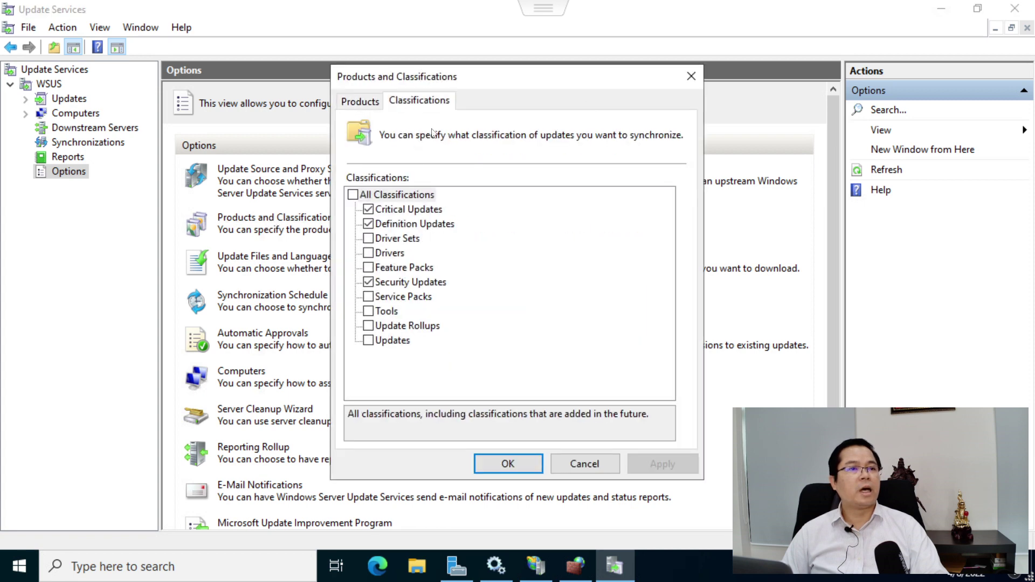
left_click(368, 224)
left_click(663, 463)
Look through the entire product list down to the Works entries for selected products and close Products and Classifications
left_click(351, 101)
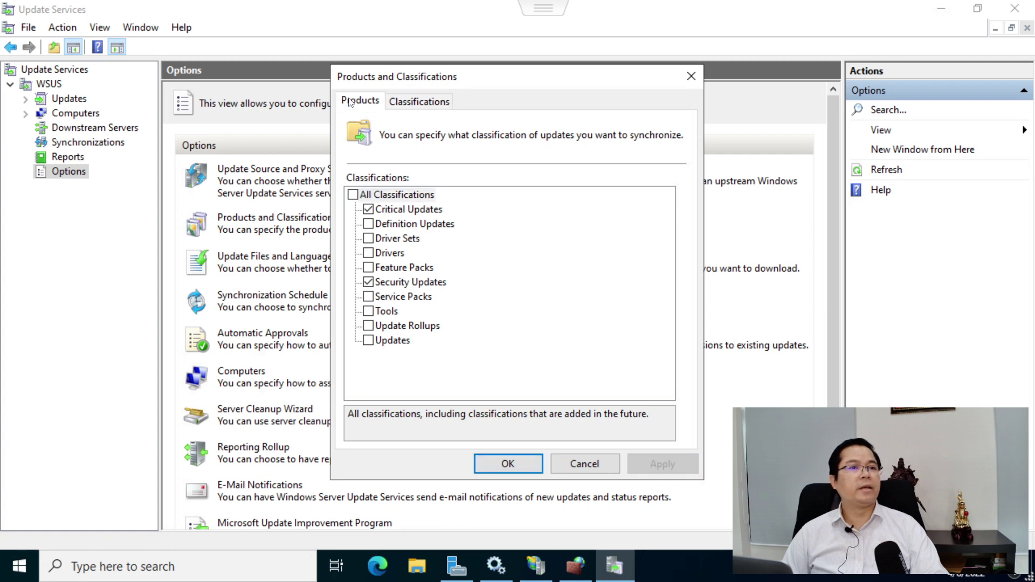
scroll(476, 268, "down", 3)
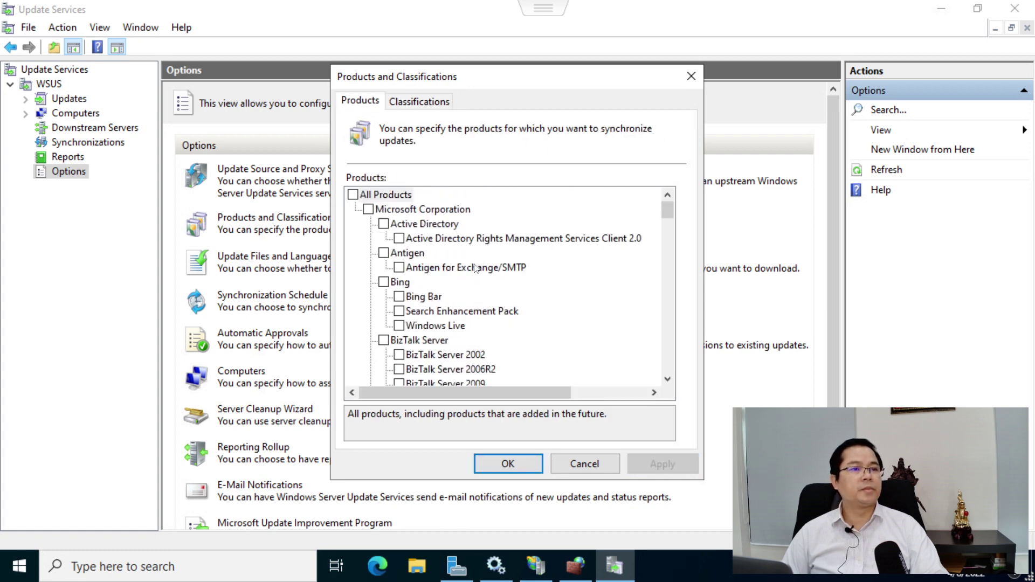
scroll(441, 237, "down", 5)
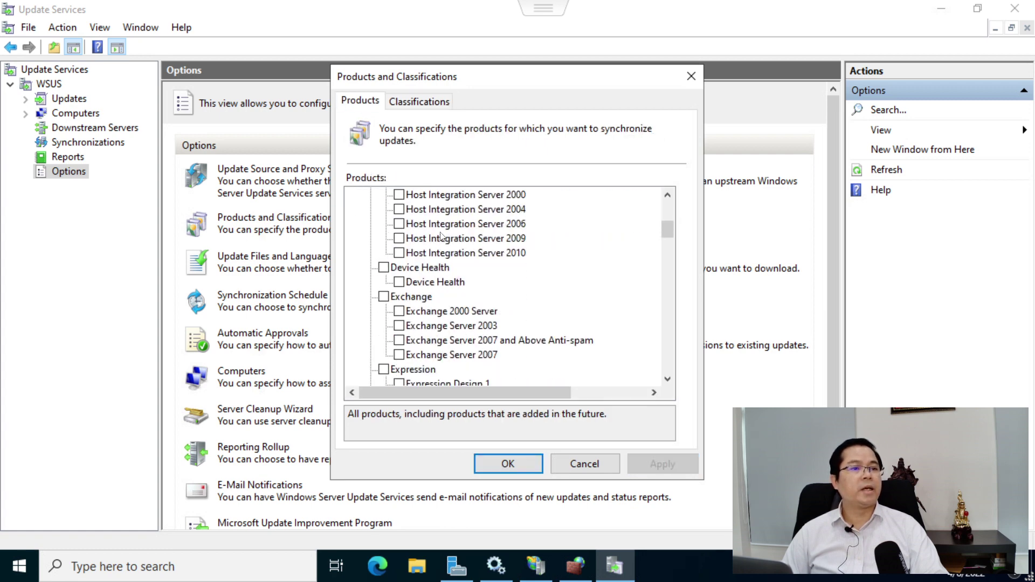
scroll(441, 237, "down", 8)
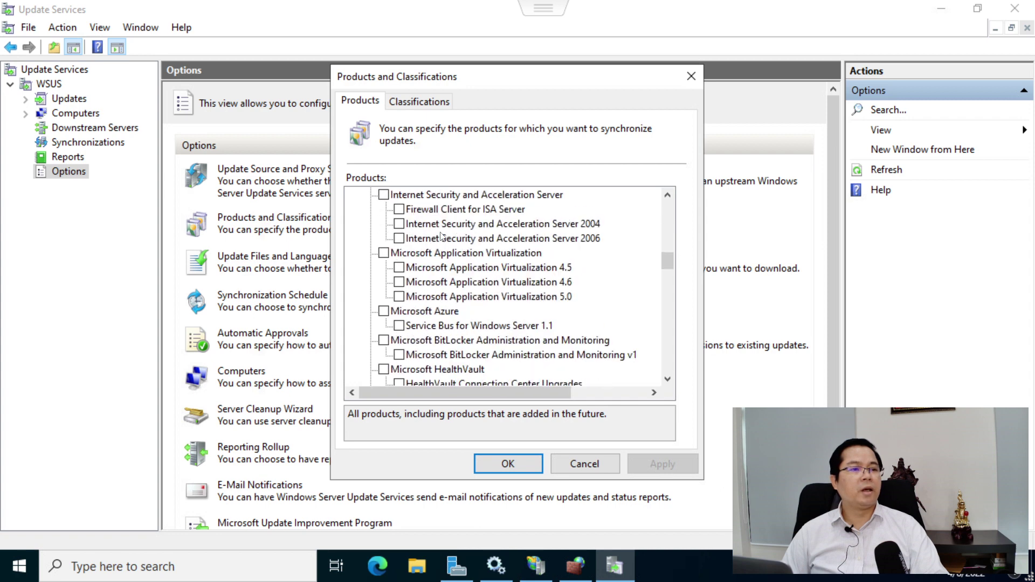
scroll(442, 237, "down", 5)
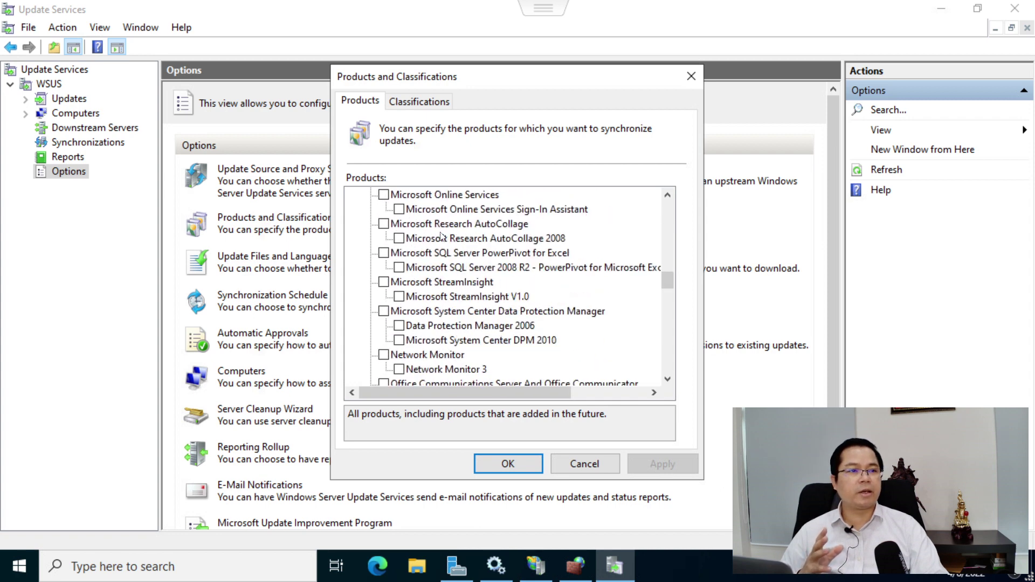
scroll(441, 238, "down", 3)
scroll(441, 237, "down", 5)
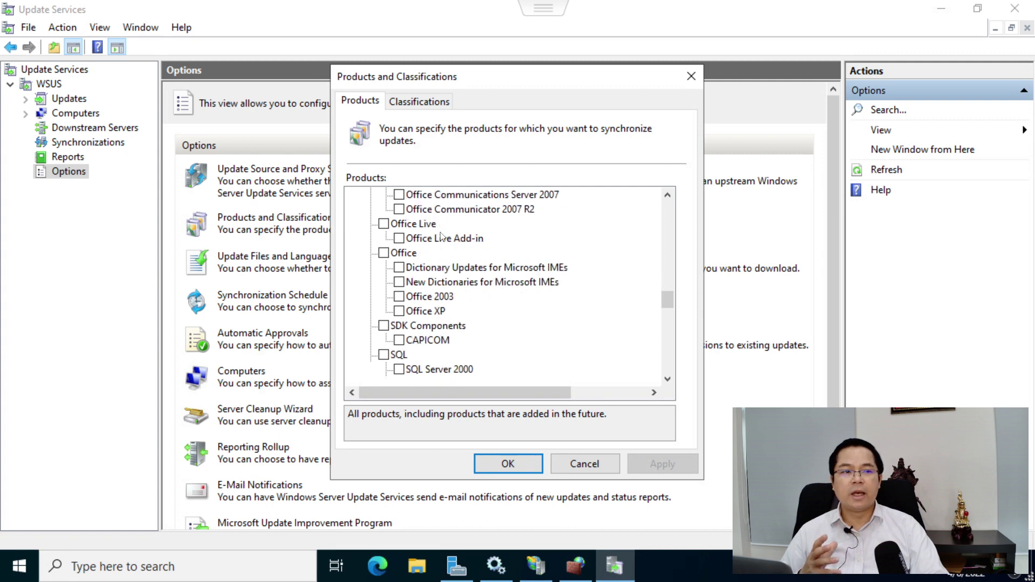
scroll(441, 238, "down", 5)
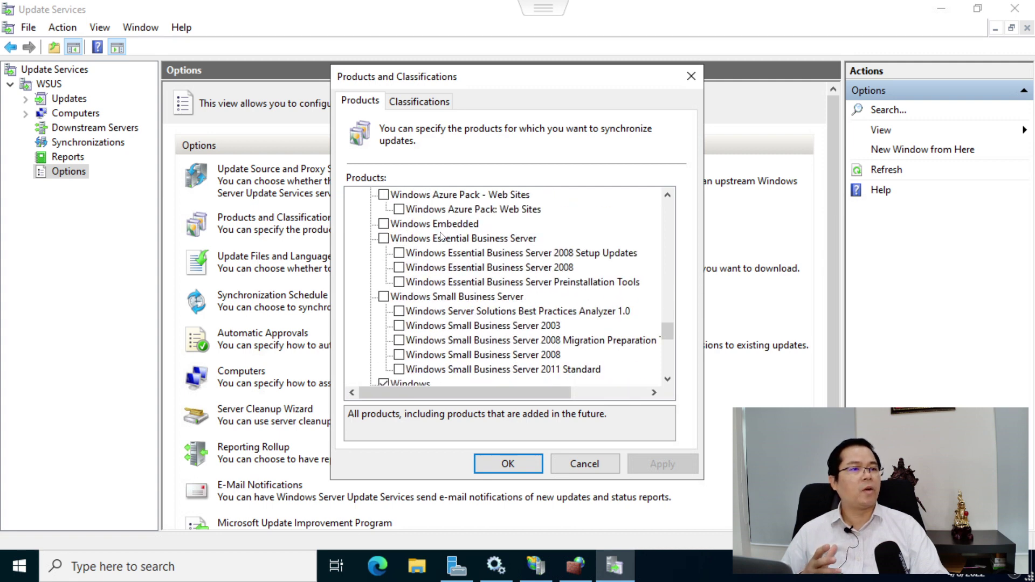
scroll(441, 238, "down", 4)
scroll(441, 237, "down", 4)
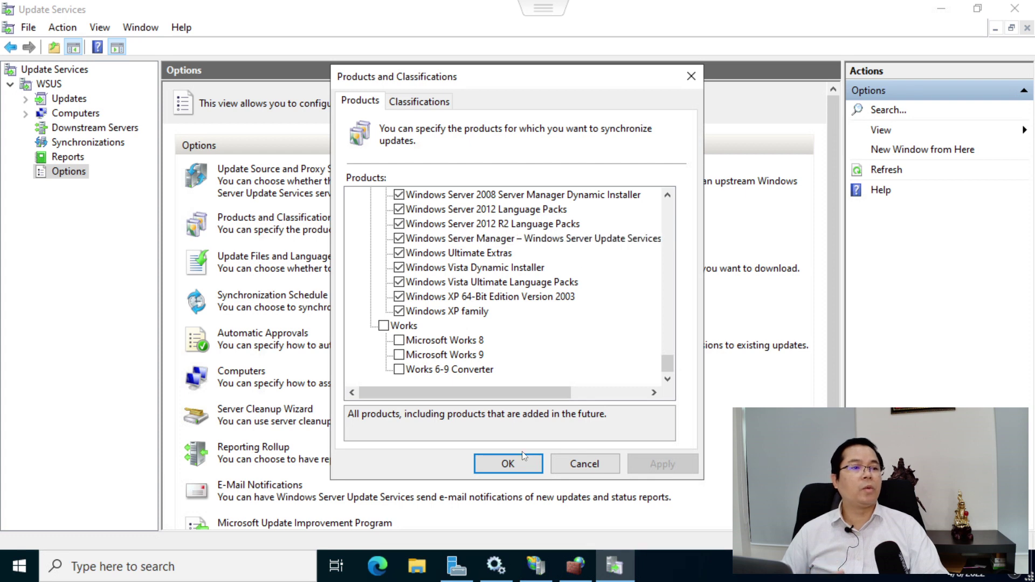
left_click(507, 464)
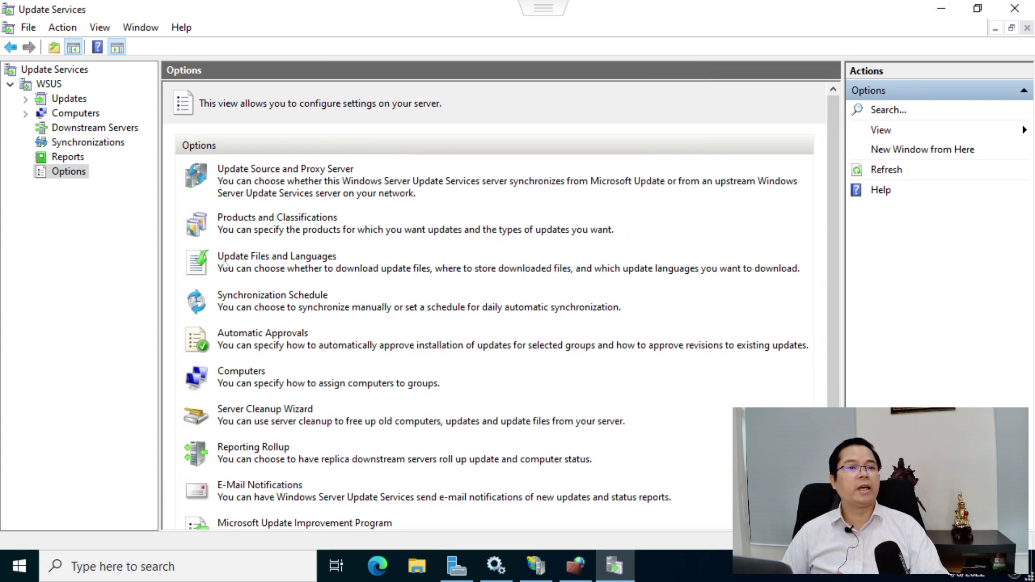
Restrict update downloads to English only in the Update Files and Languages options and save the setting
left_click(264, 259)
left_click(437, 102)
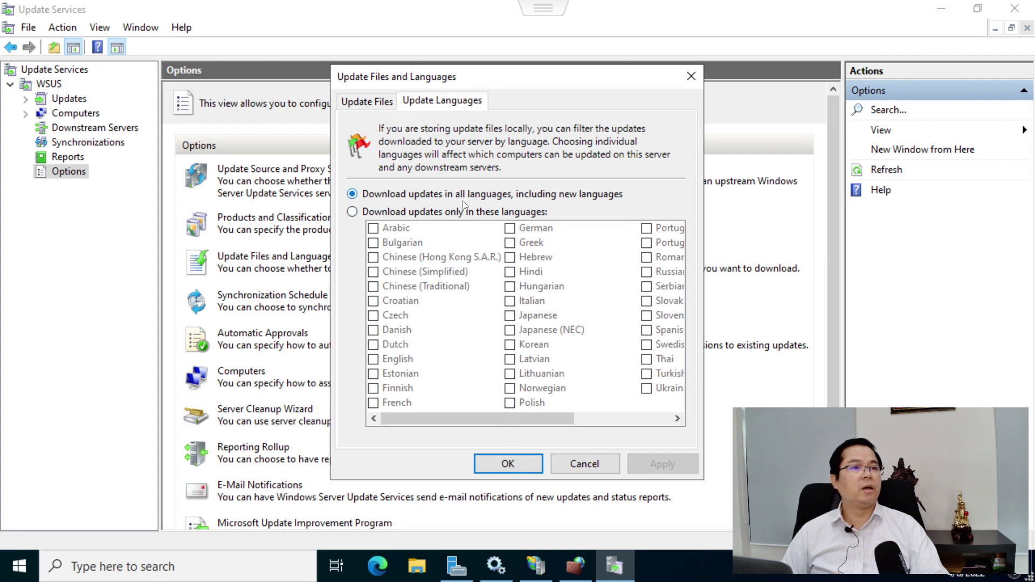
left_click(353, 212)
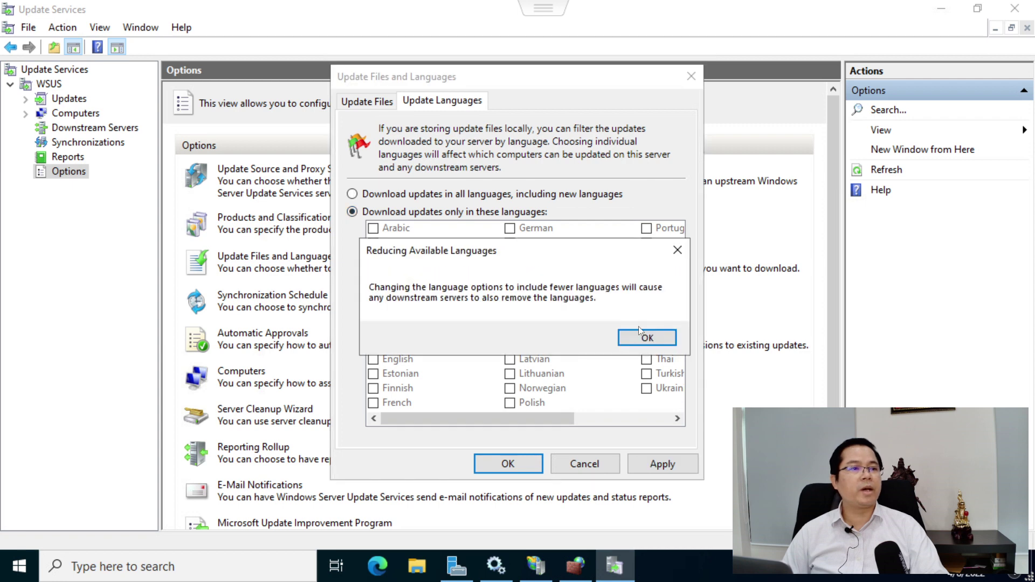
left_click(650, 338)
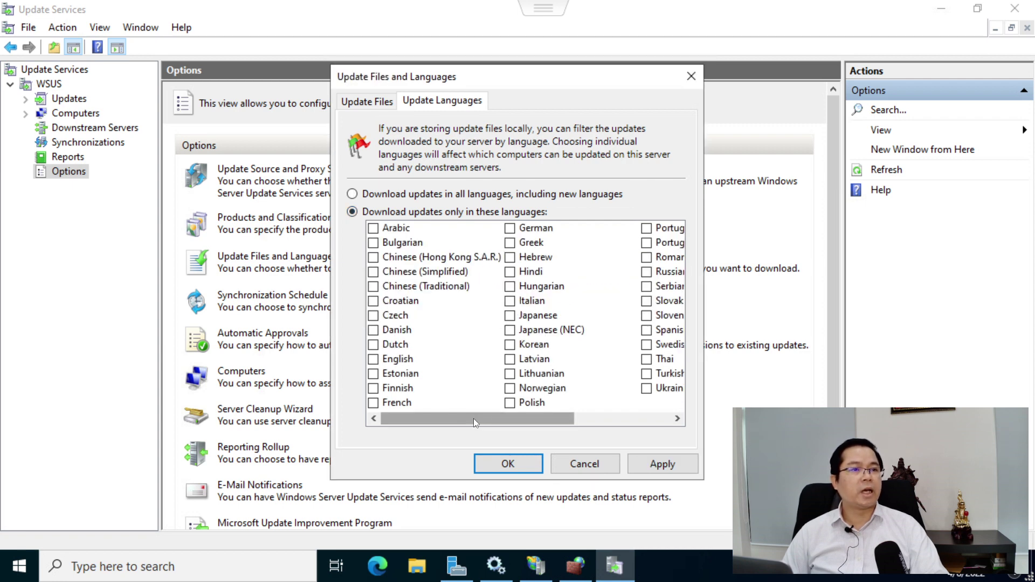
left_click_drag(474, 418, 589, 425)
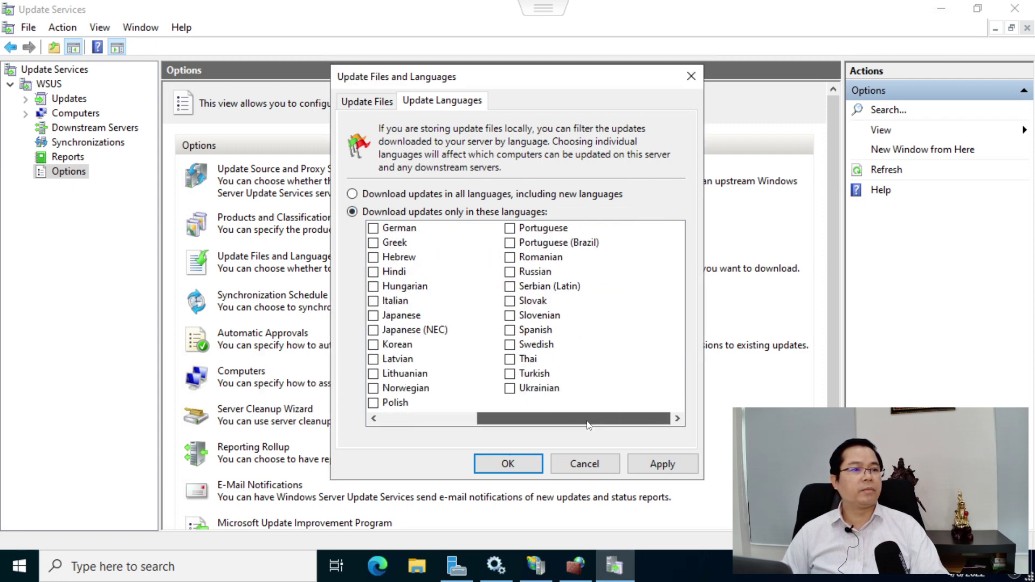
scroll(465, 358, "up", 3)
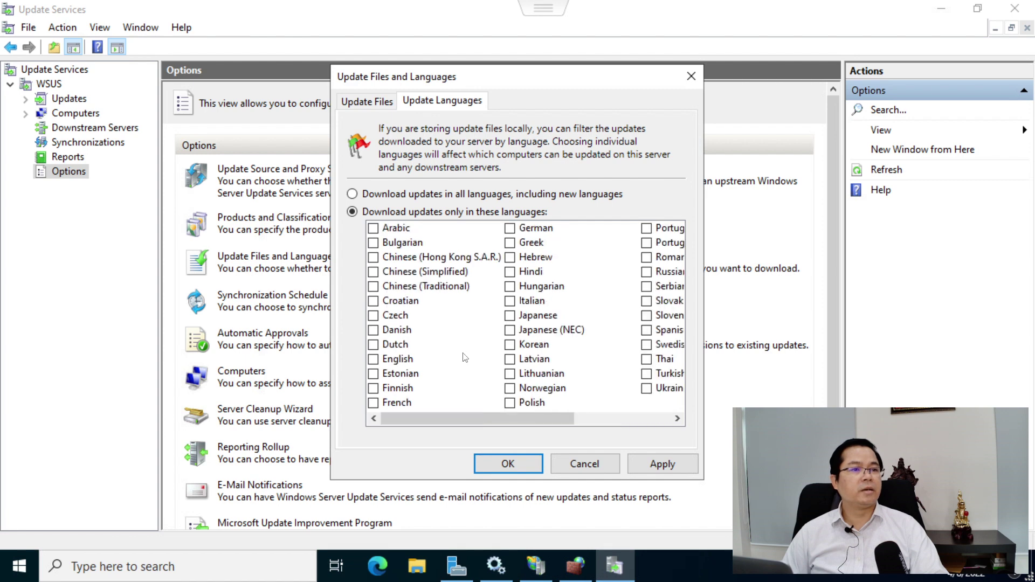
left_click(455, 331)
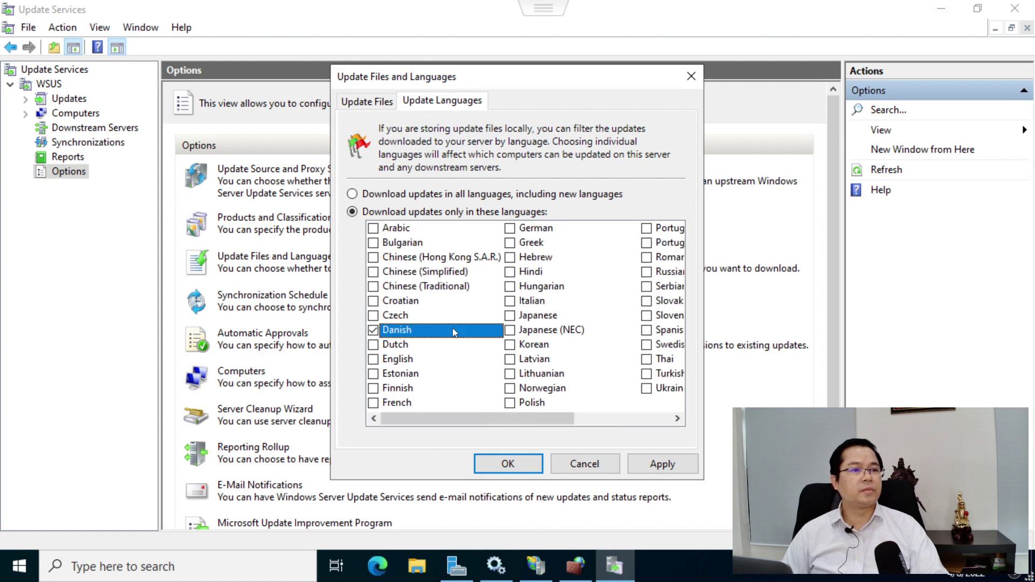
left_click(373, 359)
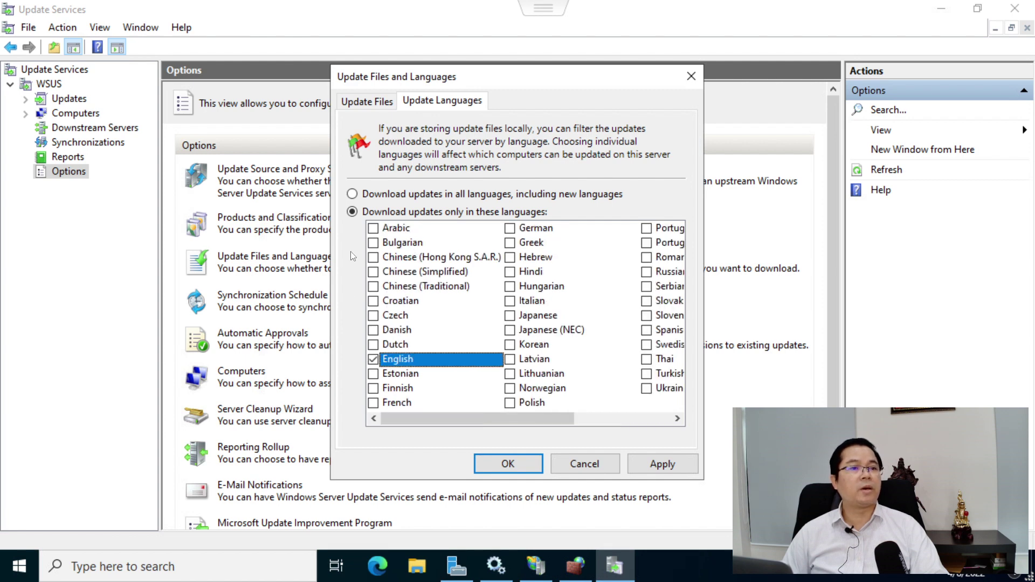
left_click(659, 465)
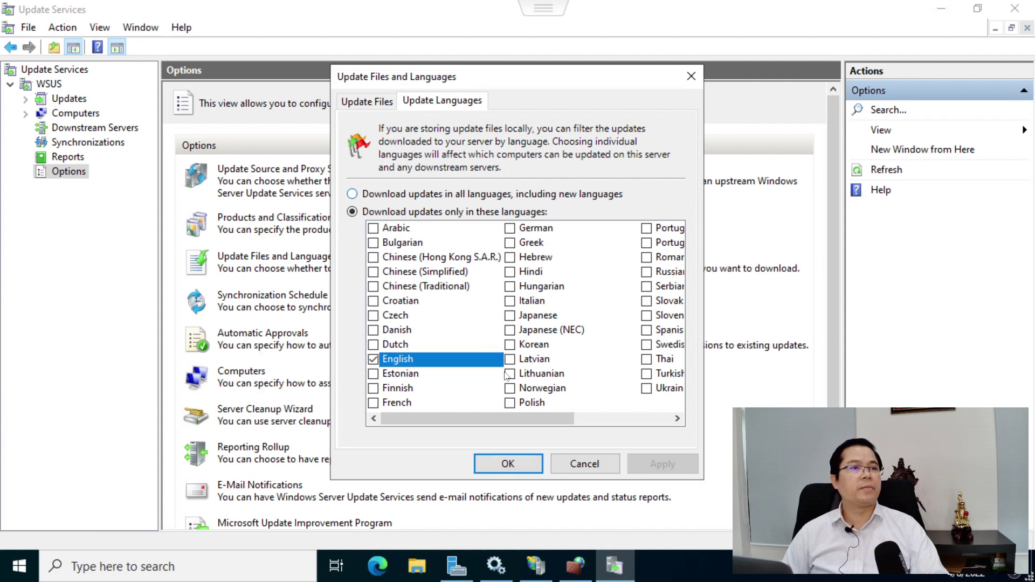
left_click(508, 464)
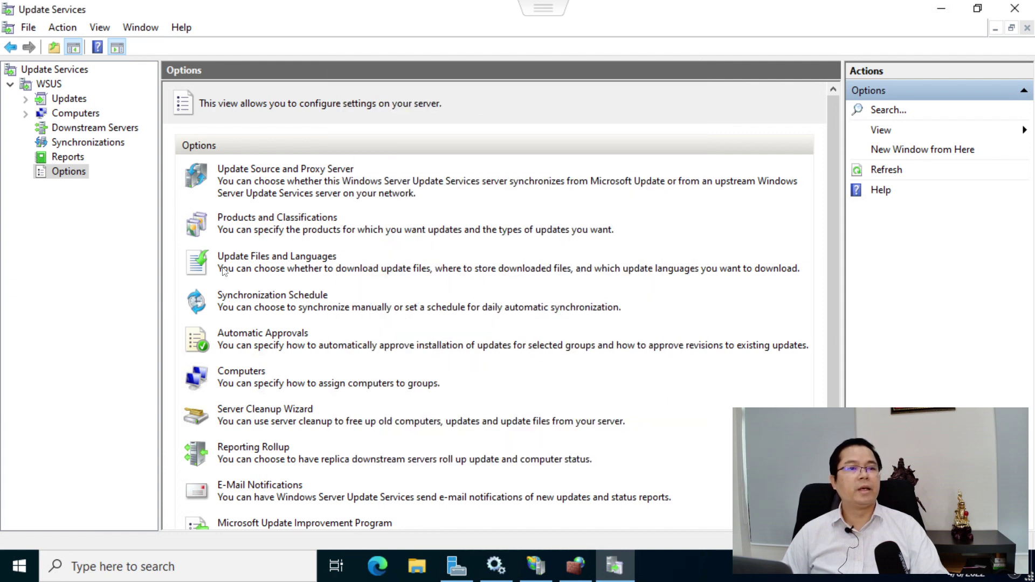
Set the synchronization schedule to automatic with 2 synchronizations per day and save it
left_click(272, 296)
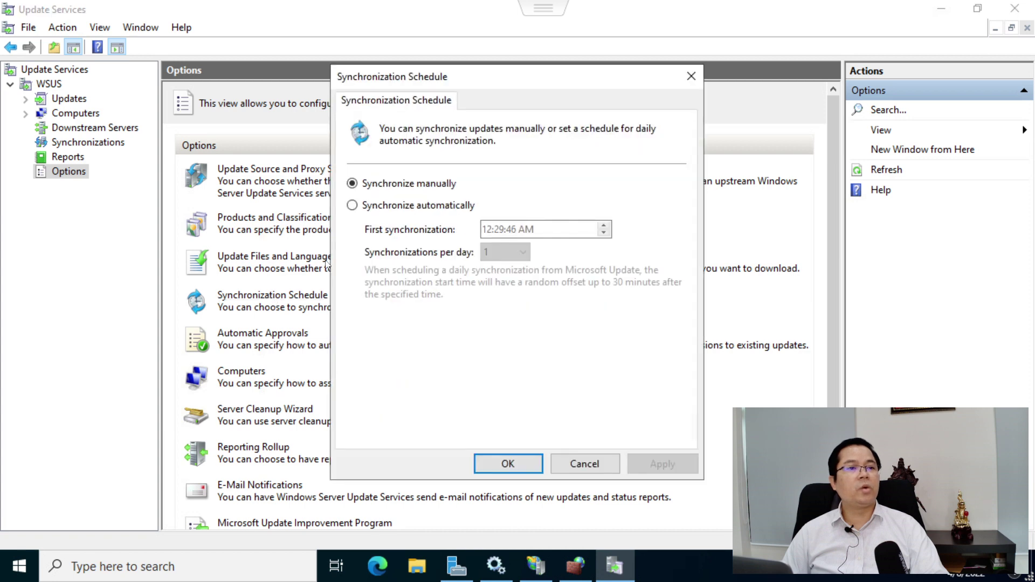
left_click(380, 207)
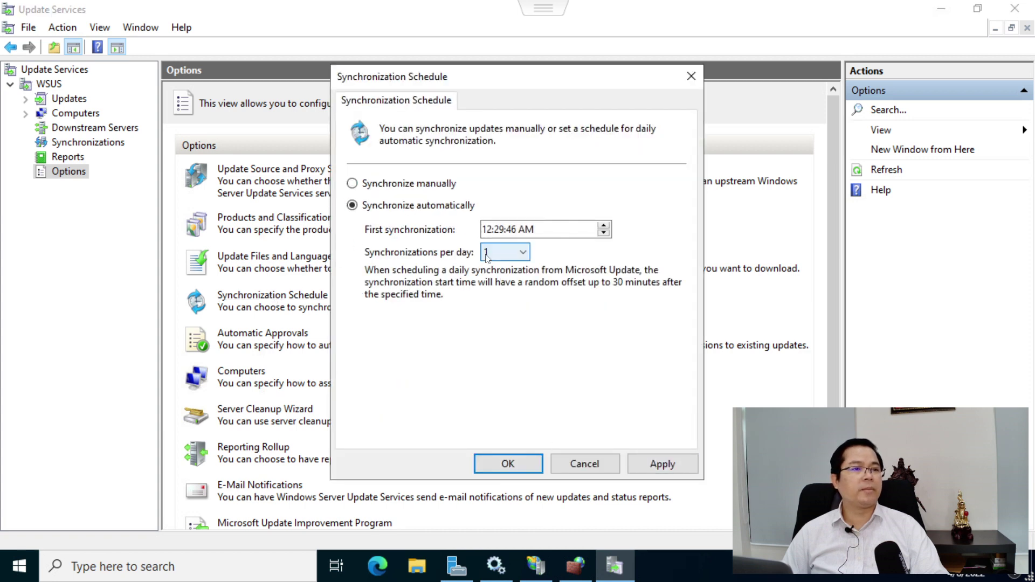
left_click(486, 253)
left_click(504, 278)
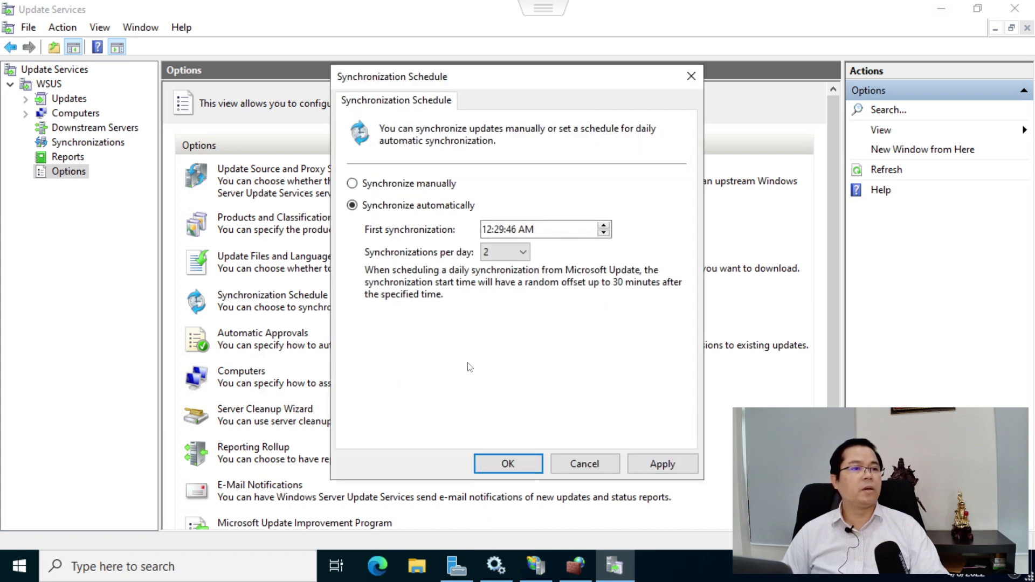
left_click(662, 463)
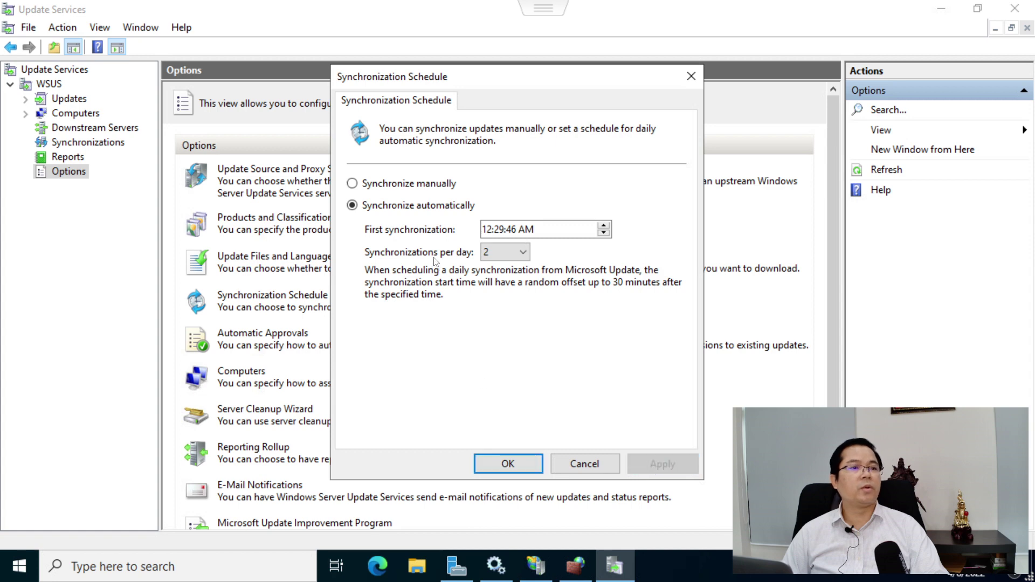
left_click(508, 464)
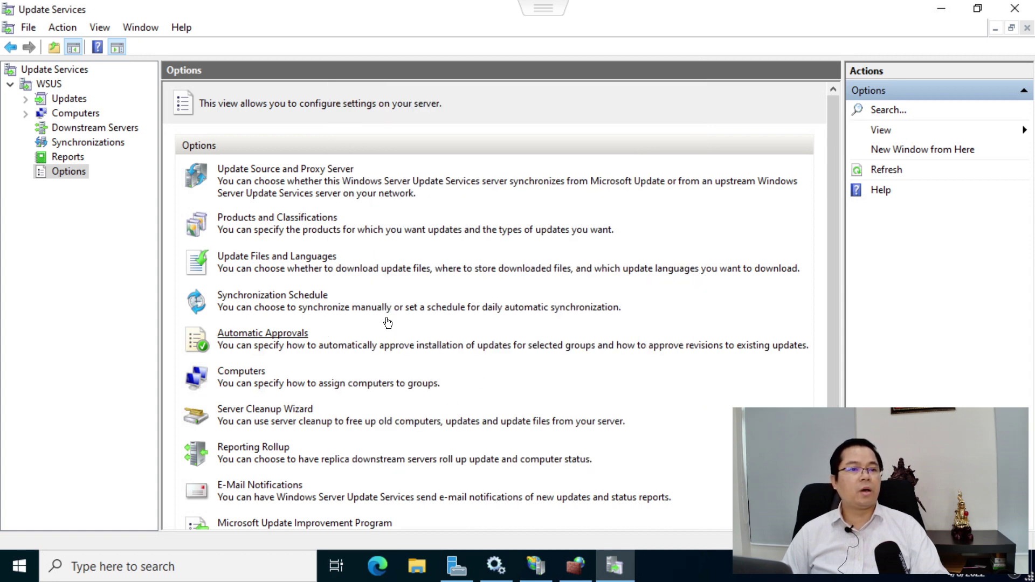
Enable the Default Automatic Approval Rule and review the advanced approval options and the computer groups the rule covers
left_click(248, 337)
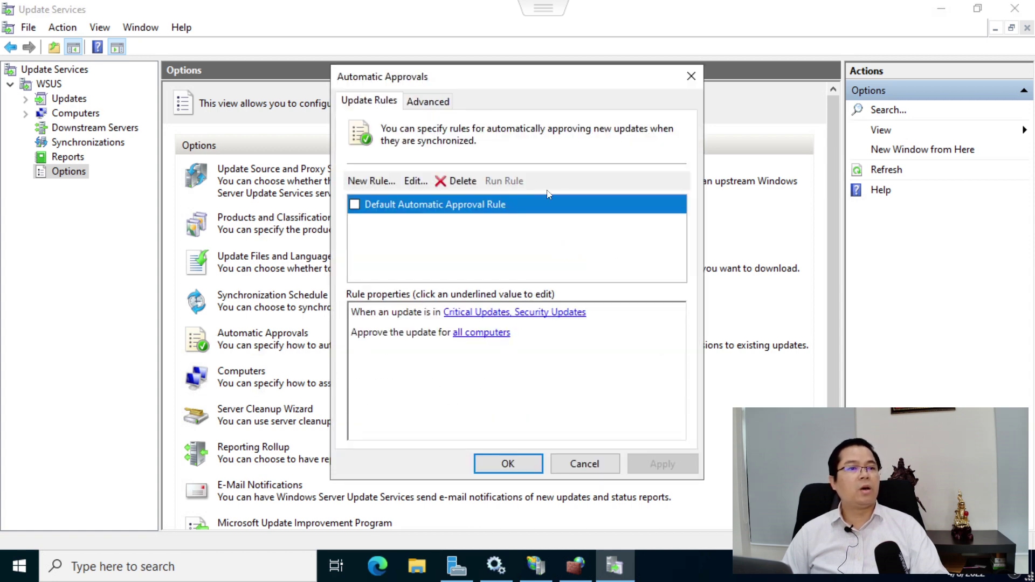
left_click(355, 205)
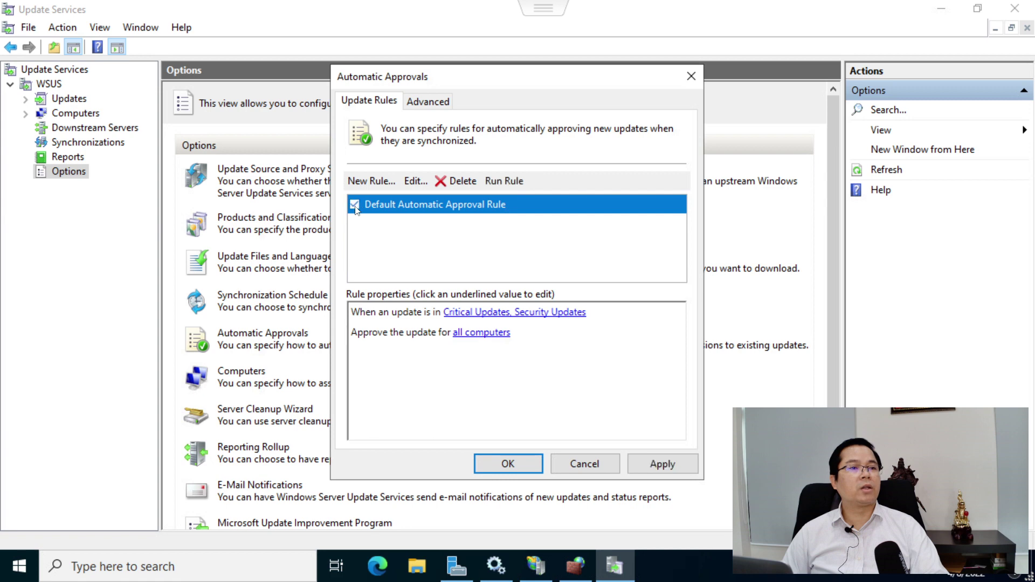
left_click(428, 102)
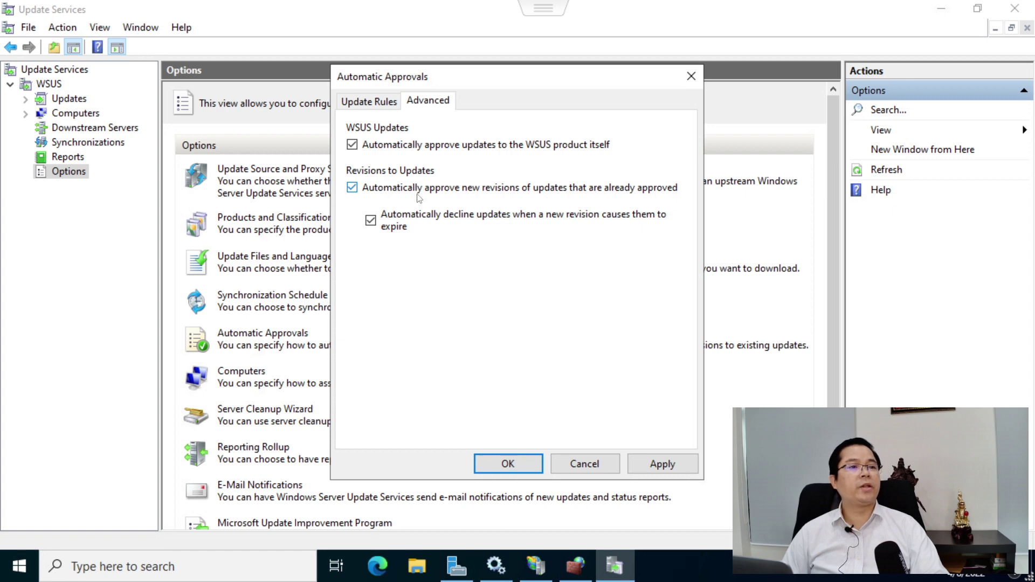
left_click(377, 102)
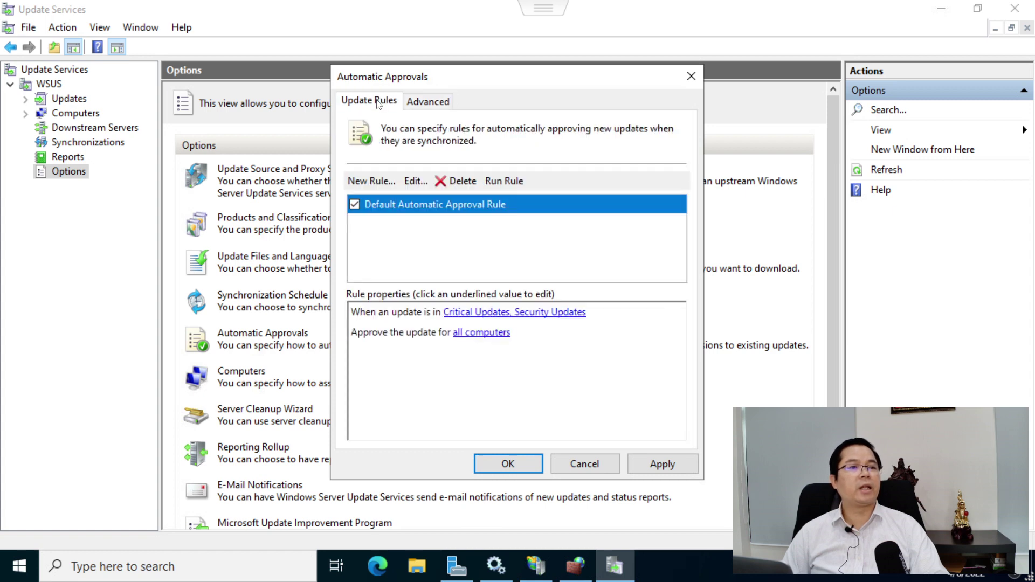
left_click(355, 204)
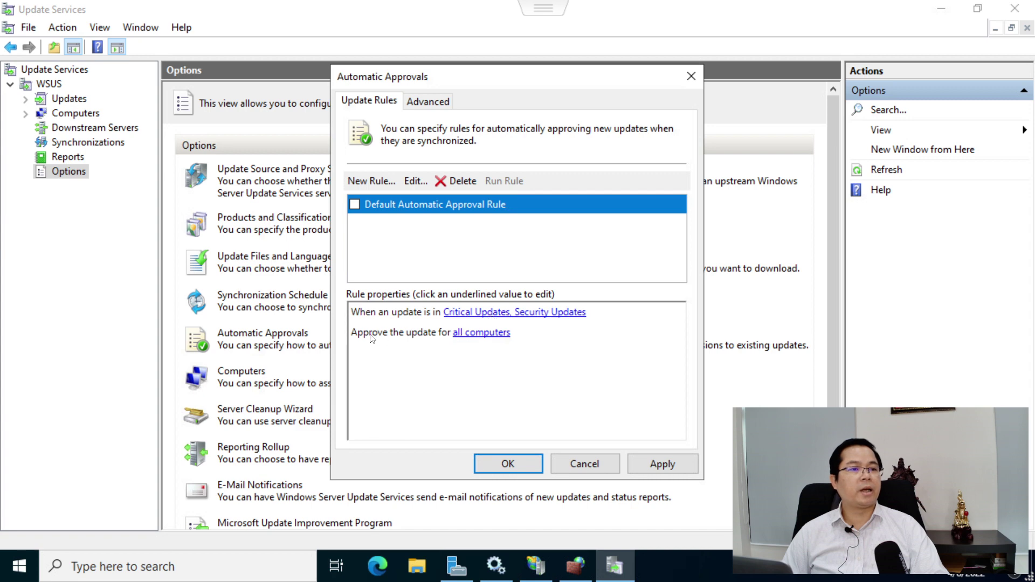
left_click(477, 333)
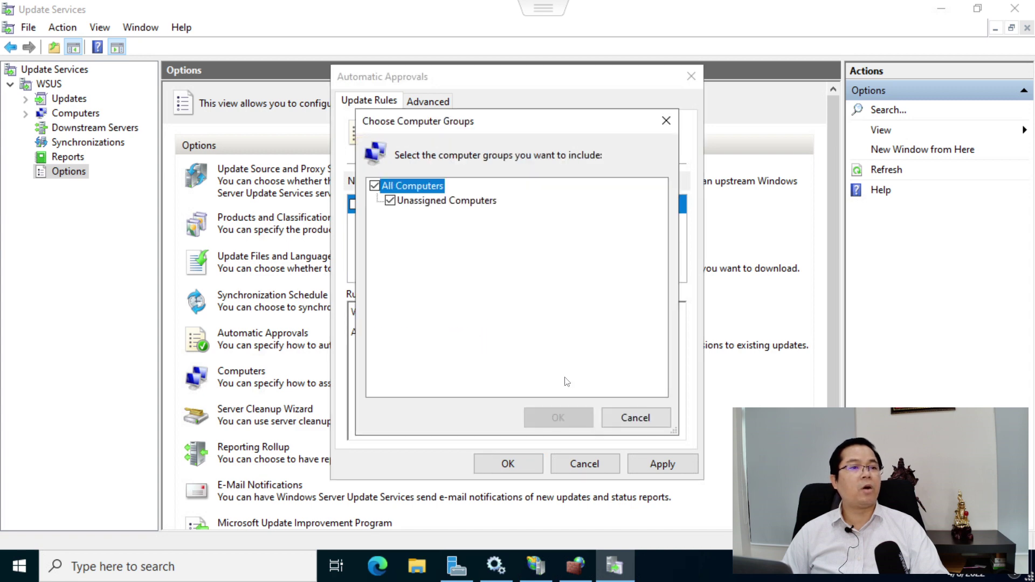
left_click(629, 417)
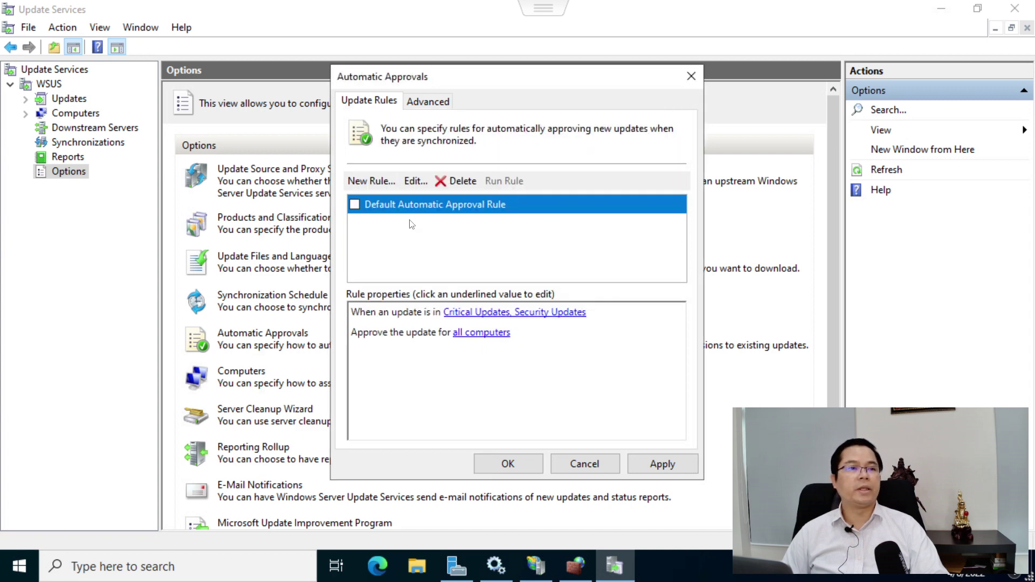
left_click(354, 206)
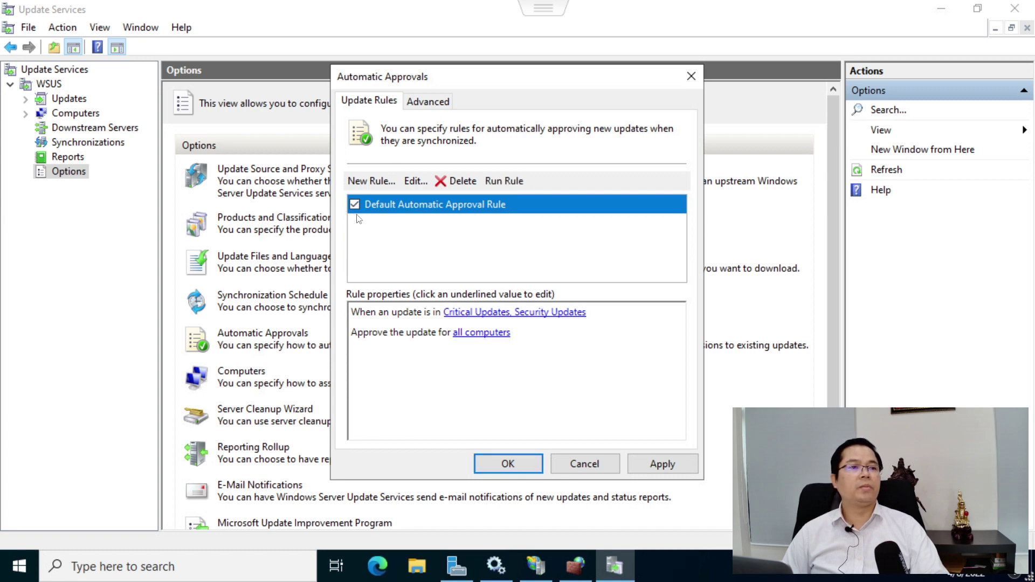
View the blank form for a new approval rule, cancel it, disable the Default Automatic Approval Rule and save Automatic Approvals
left_click(371, 182)
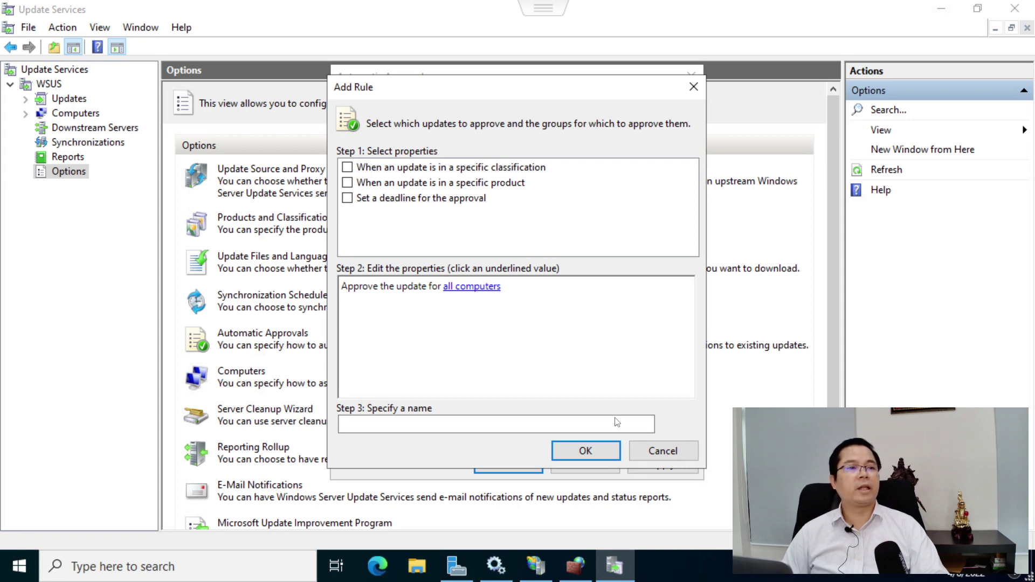
left_click(663, 450)
left_click(354, 205)
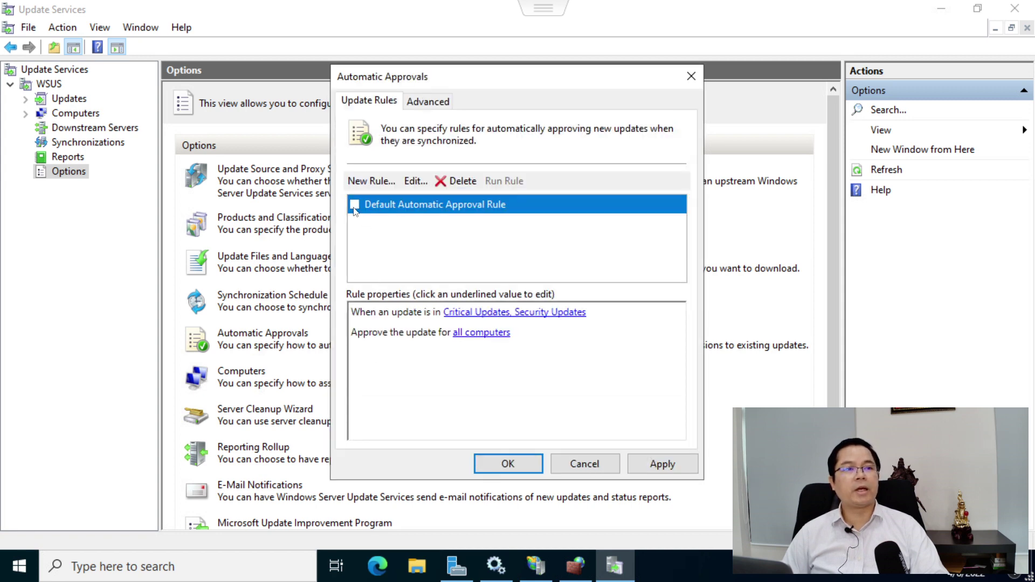
left_click(508, 464)
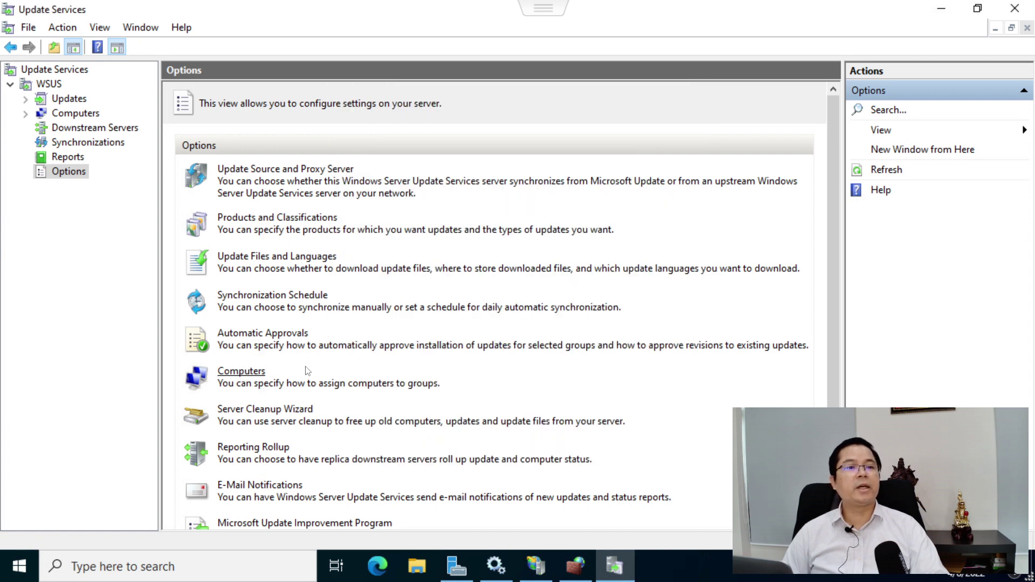
Set computers to be assigned to groups by Group Policy or registry settings and save the Computers option
left_click(307, 371)
left_click(396, 236)
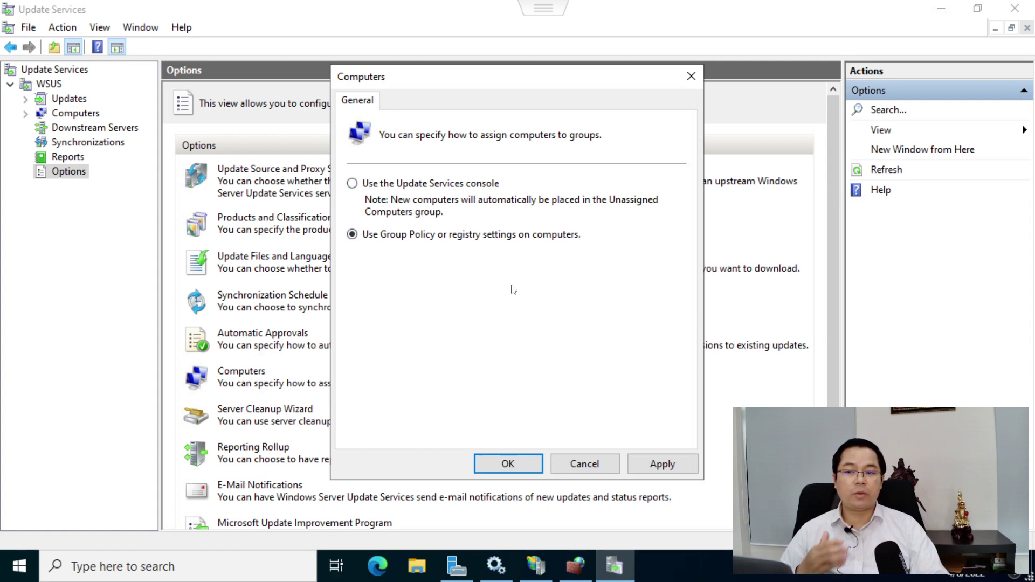
left_click(662, 463)
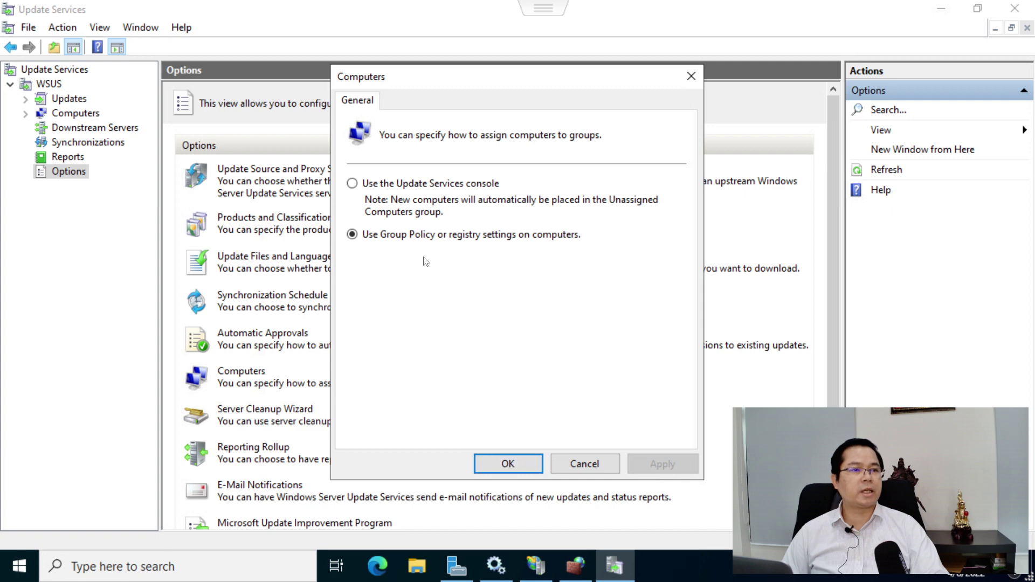
left_click(482, 468)
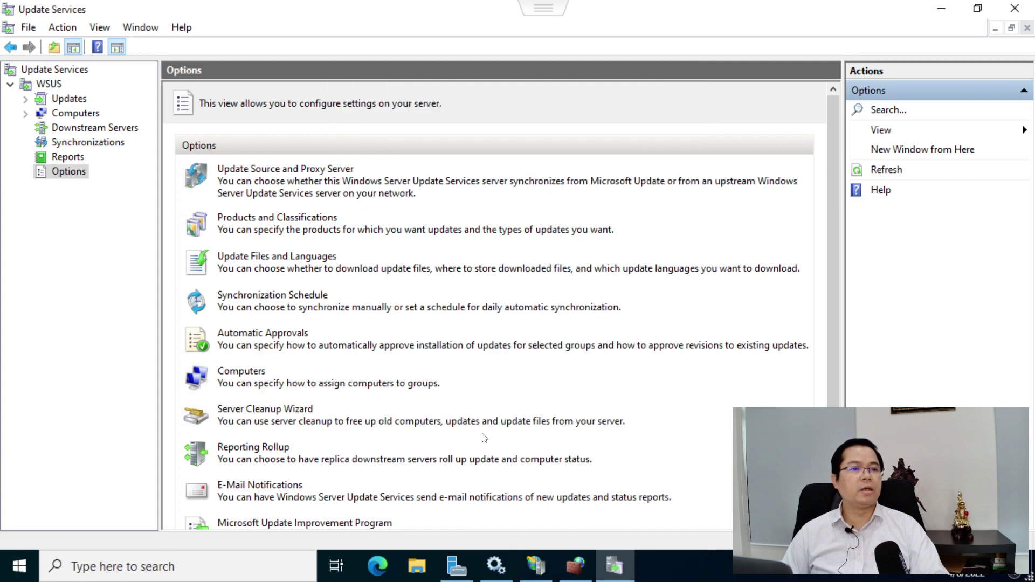
Run the Server Cleanup Wizard with all five cleanup items selected
left_click(253, 414)
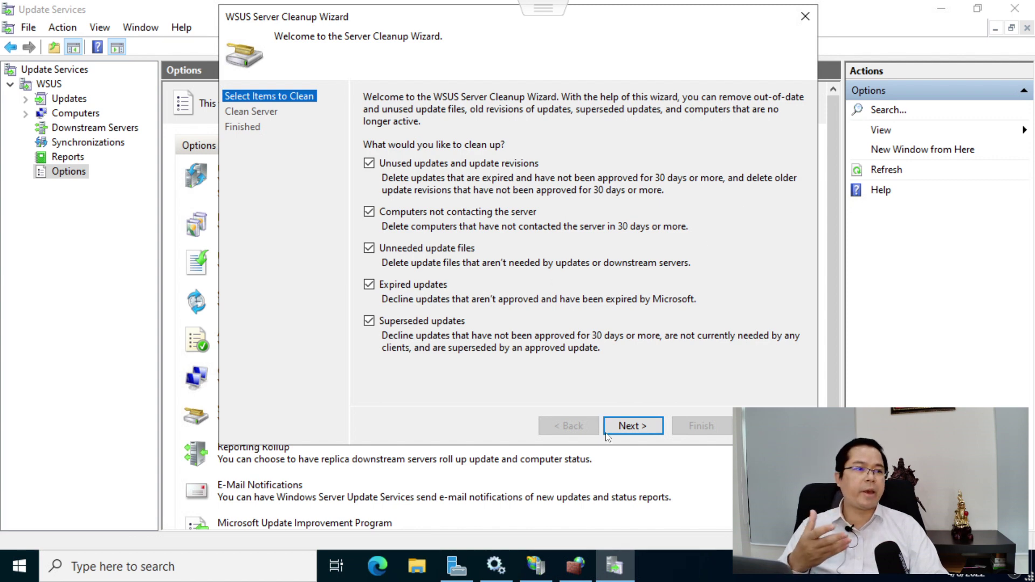
left_click(646, 429)
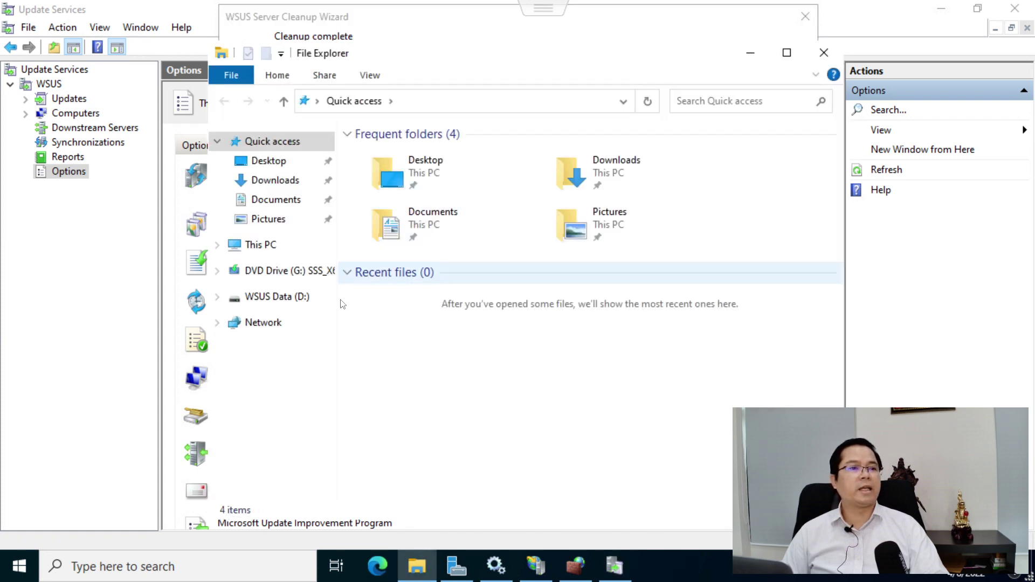
Inspect the UpdateServicesPackages folder in WSUS-Repository on the WSUS Data (D:) drive, then finish the cleanup wizard
left_click(281, 295)
double_click(428, 152)
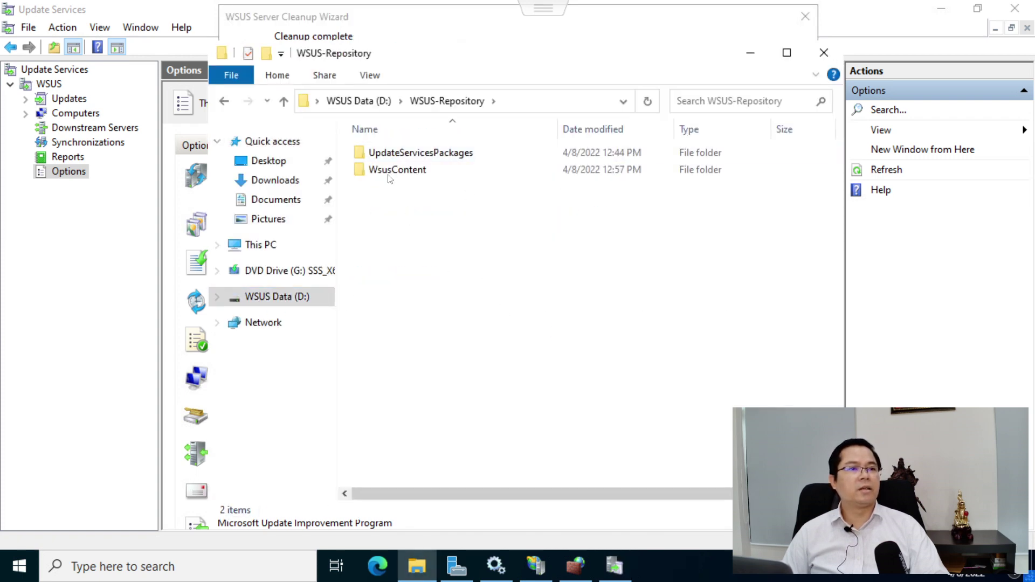
left_click(396, 155)
double_click(397, 155)
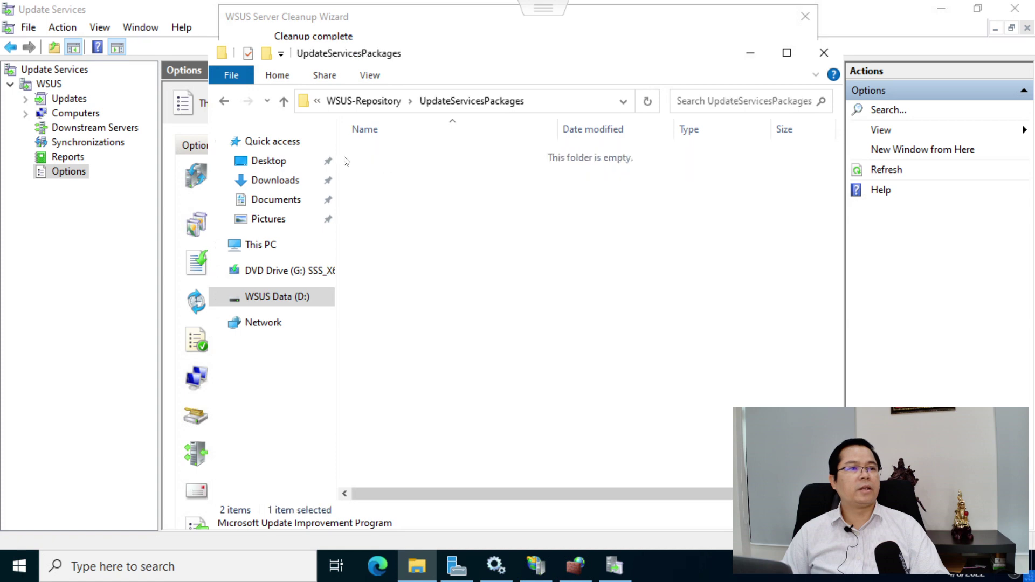
left_click(824, 52)
left_click(675, 432)
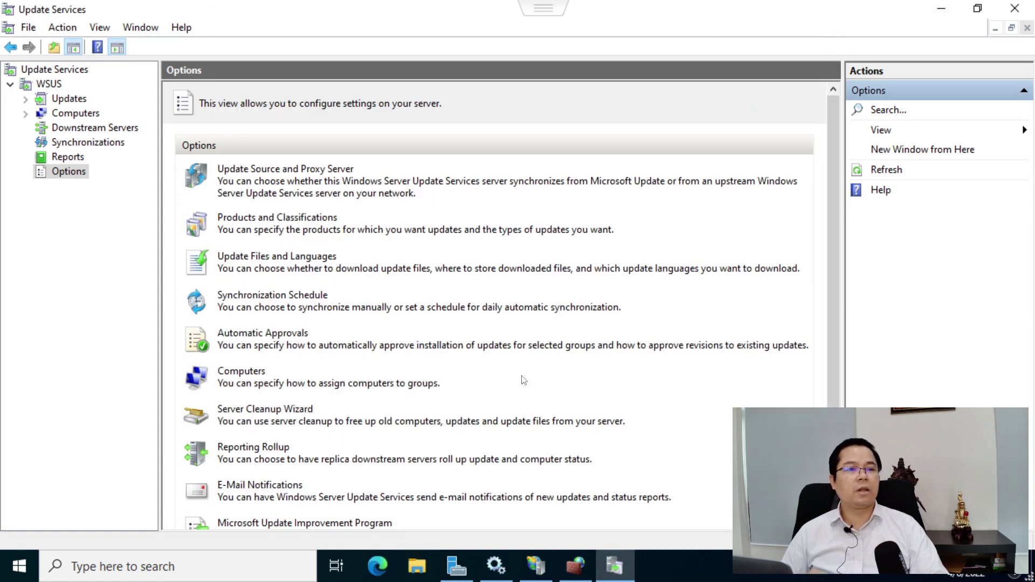
View the opening page of the WSUS Server Configuration Wizard and leave the wizard
scroll(502, 381, "down", 3)
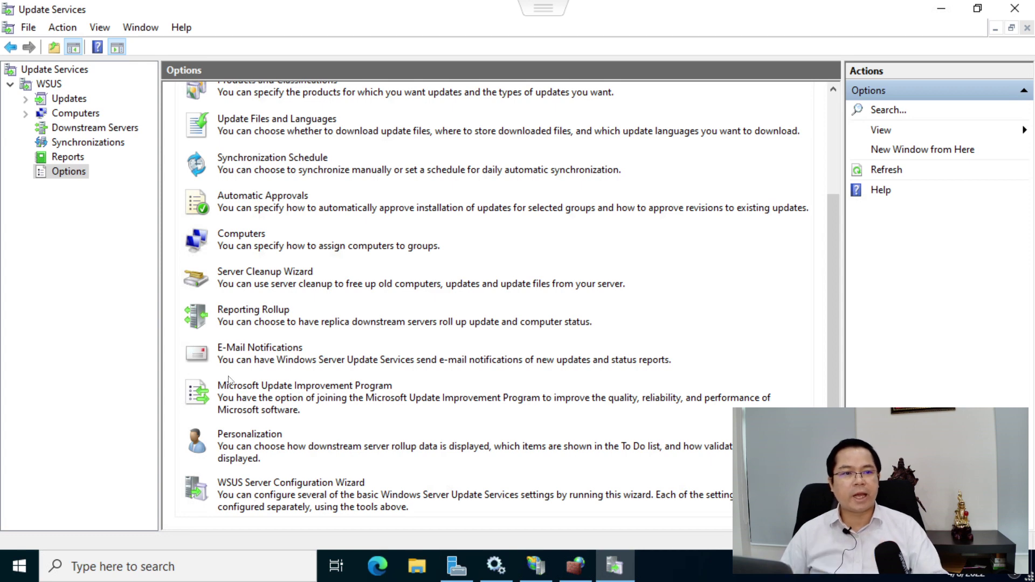
left_click(268, 488)
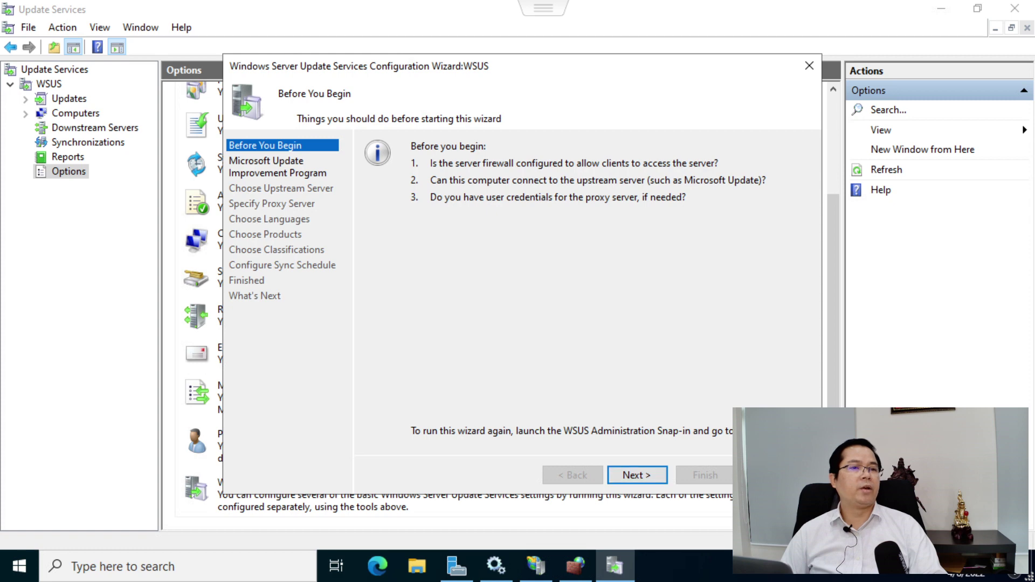
key("Escape")
Start a manual synchronization of the WSUS server
left_click(67, 157)
left_click(72, 143)
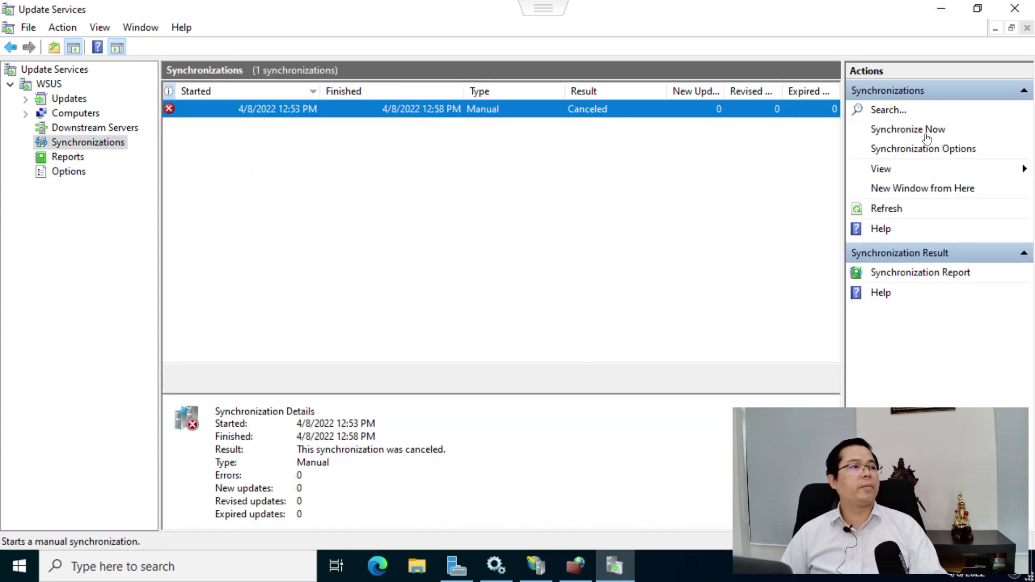
left_click(925, 135)
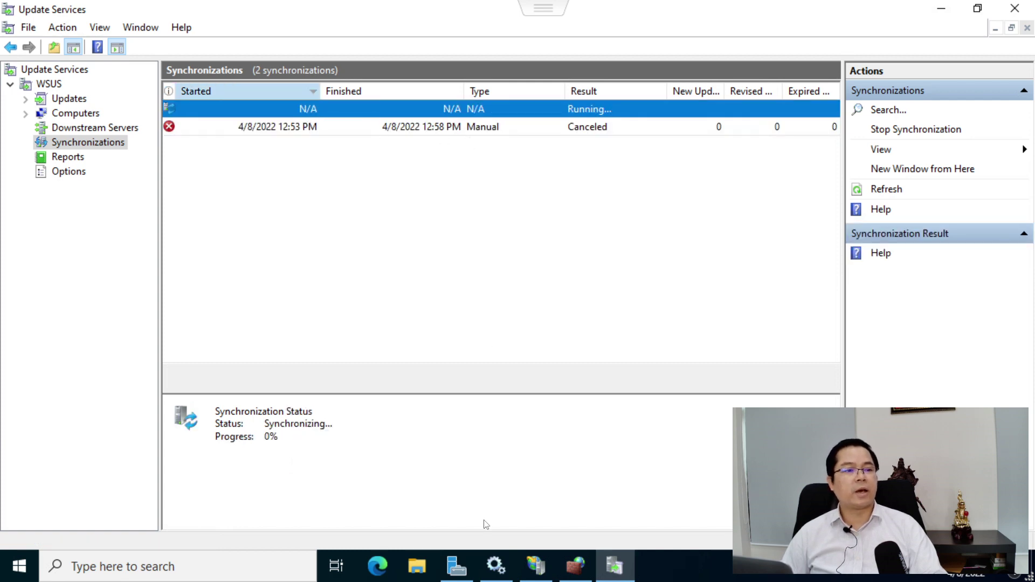
Switch to the Services window, maximize it and examine the WSUS Certificate Server and WSUS Service entries
left_click(496, 566)
left_click(430, 213)
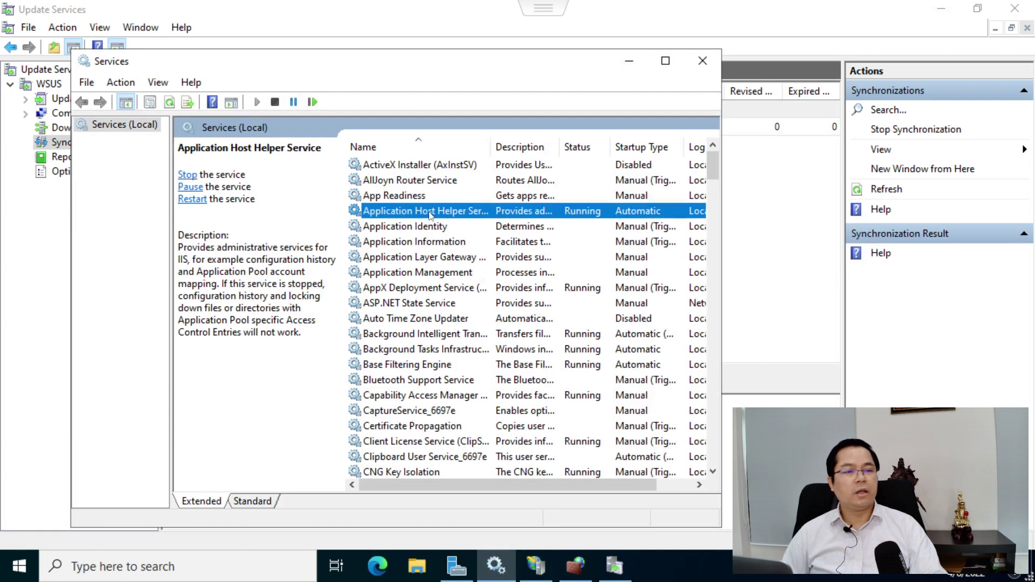
key("w")
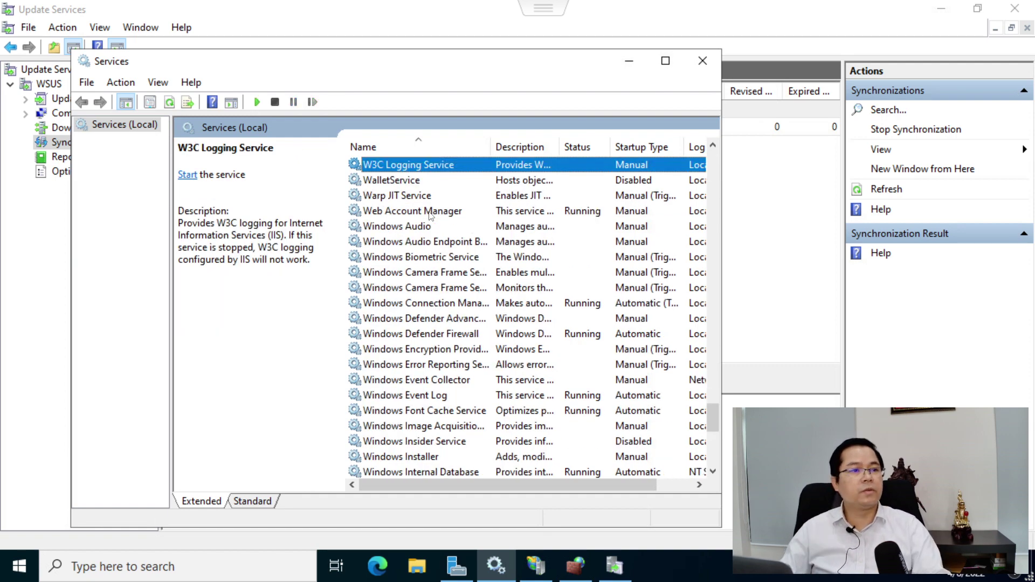
left_click(665, 60)
scroll(332, 396, "down", 4)
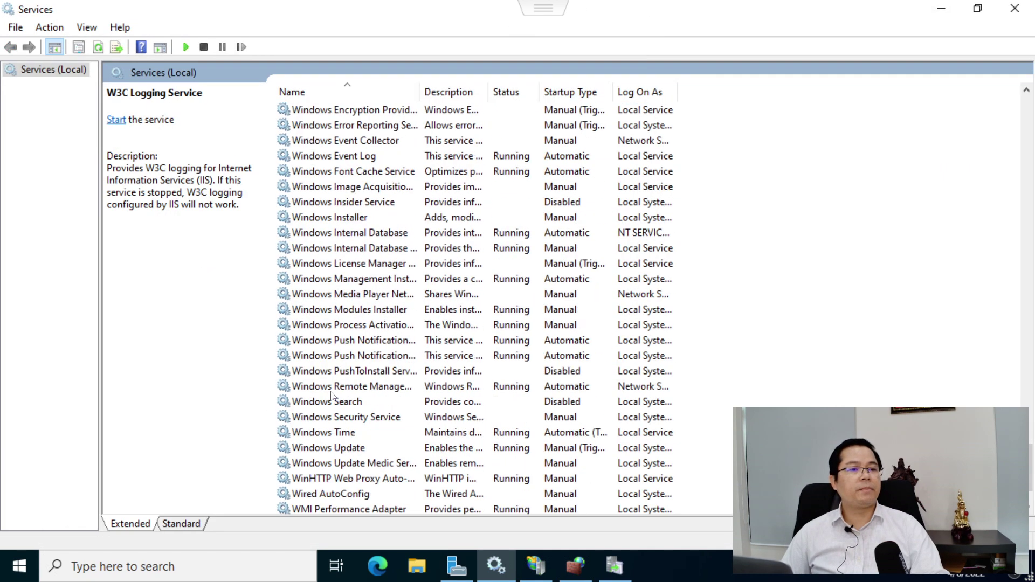
scroll(332, 396, "down", 2)
left_click(356, 386)
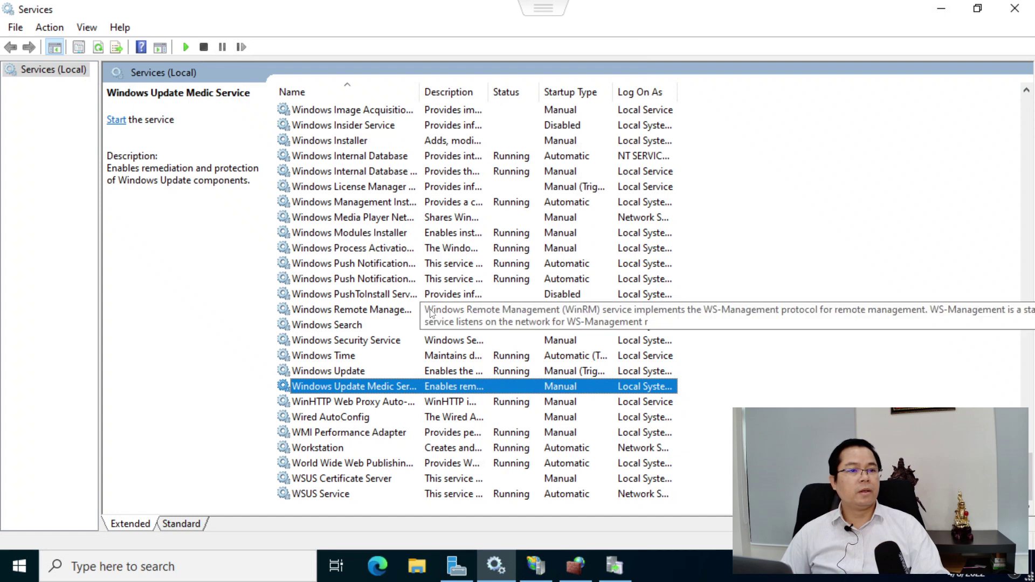
left_click(343, 495)
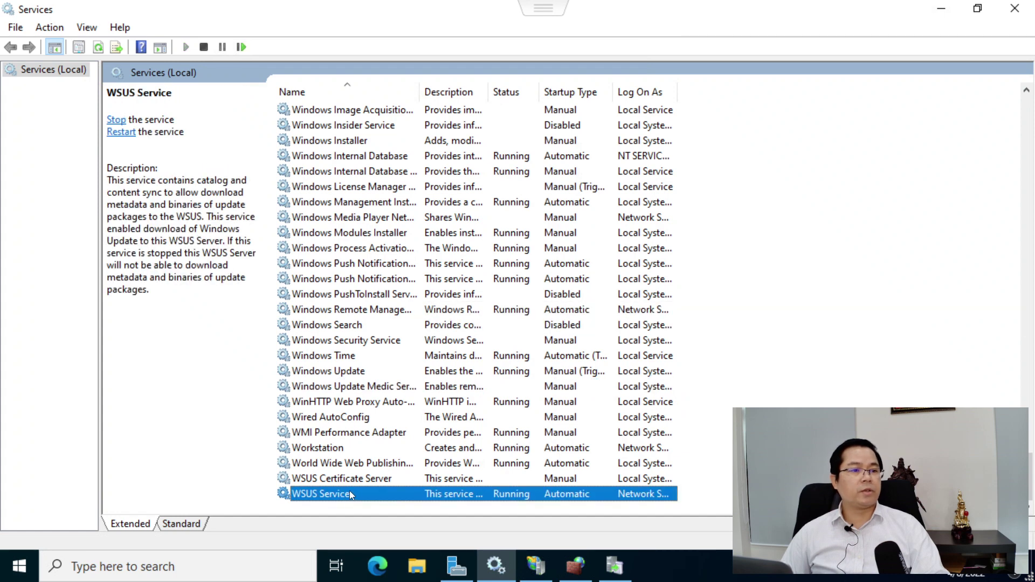
left_click(384, 479)
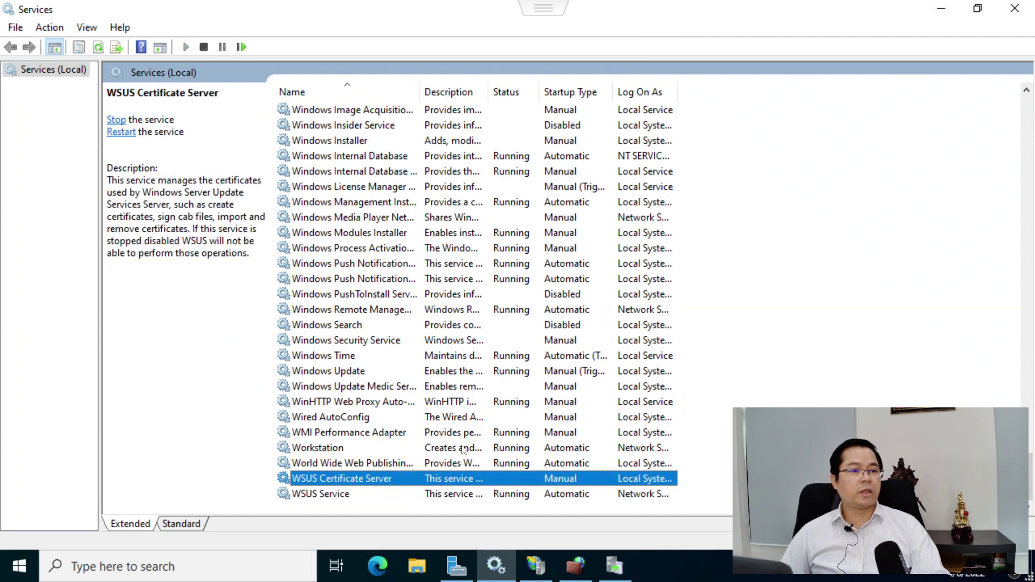
right_click(419, 483)
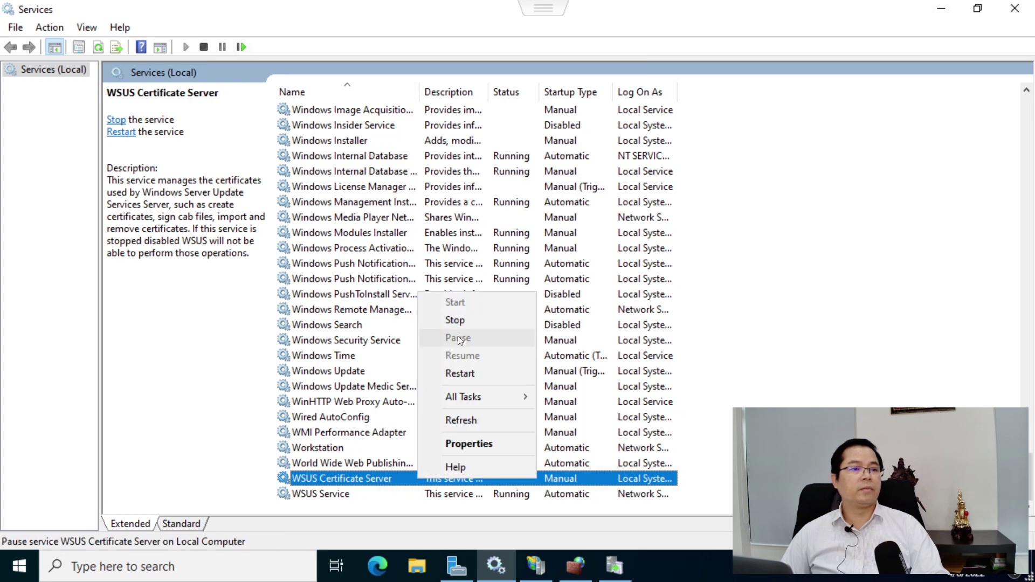
left_click(371, 494)
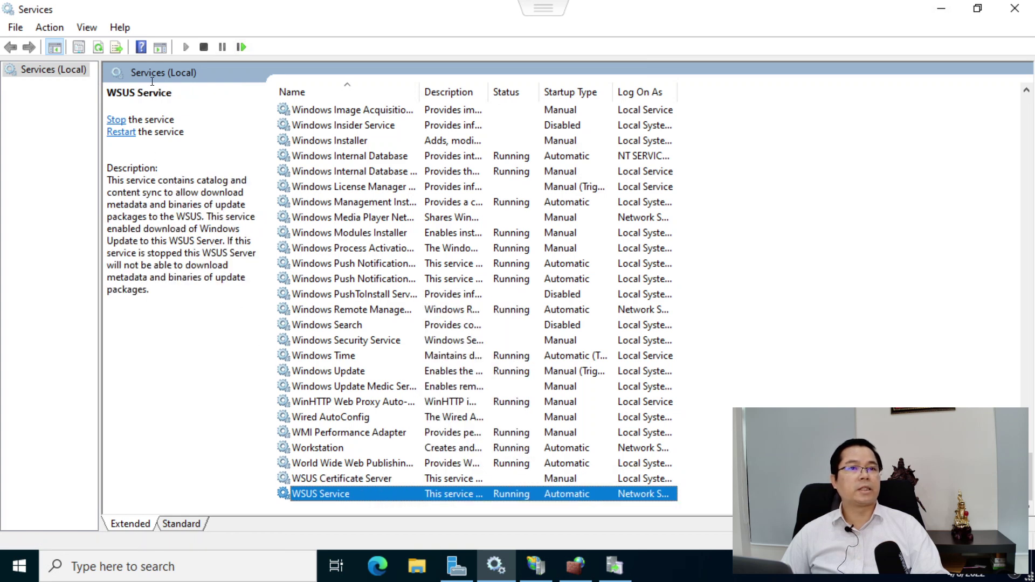
Refresh the services list and check the status of the WSUS, World Wide Web Publishing and Workstation services
left_click(99, 52)
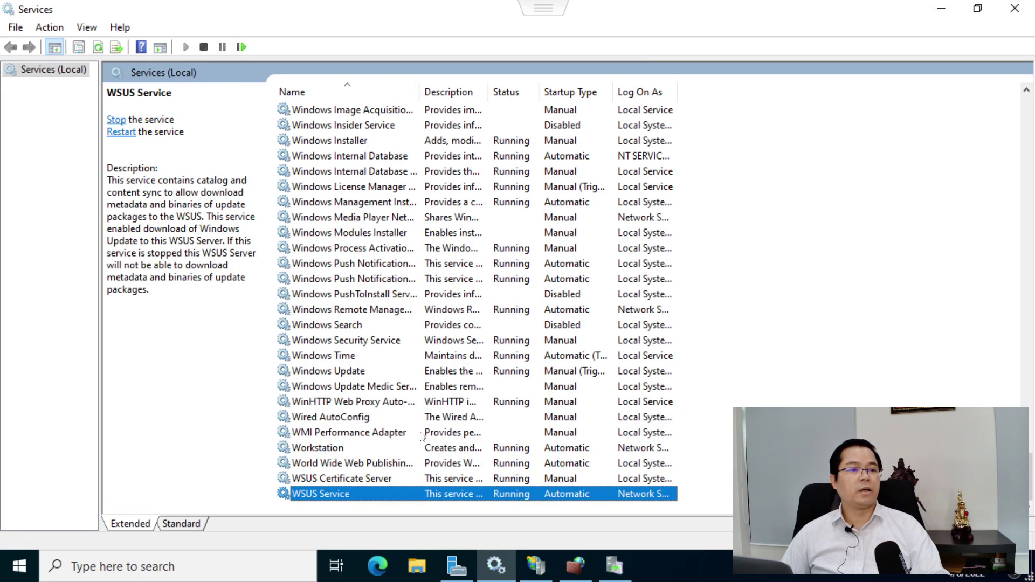
left_click(347, 484)
left_click(361, 496)
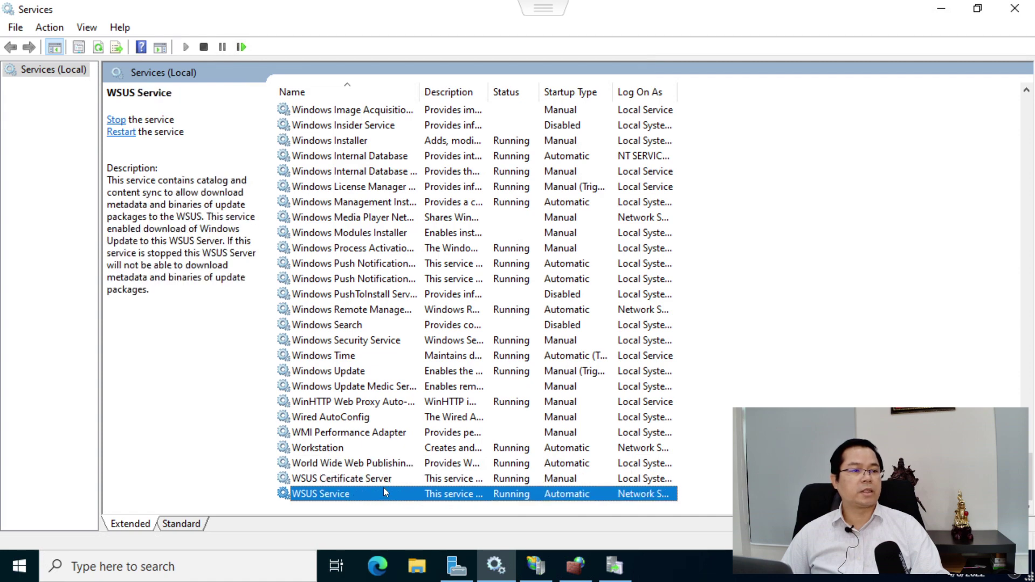
left_click(424, 483)
left_click(463, 497)
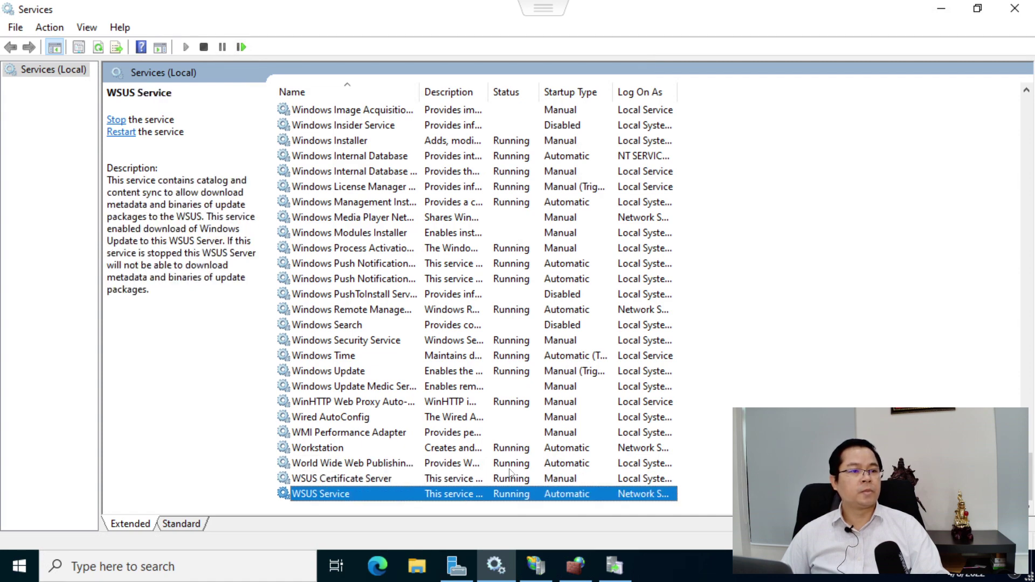
left_click(511, 467)
scroll(510, 470, "up", 3)
scroll(509, 472, "down", 3)
left_click(561, 452)
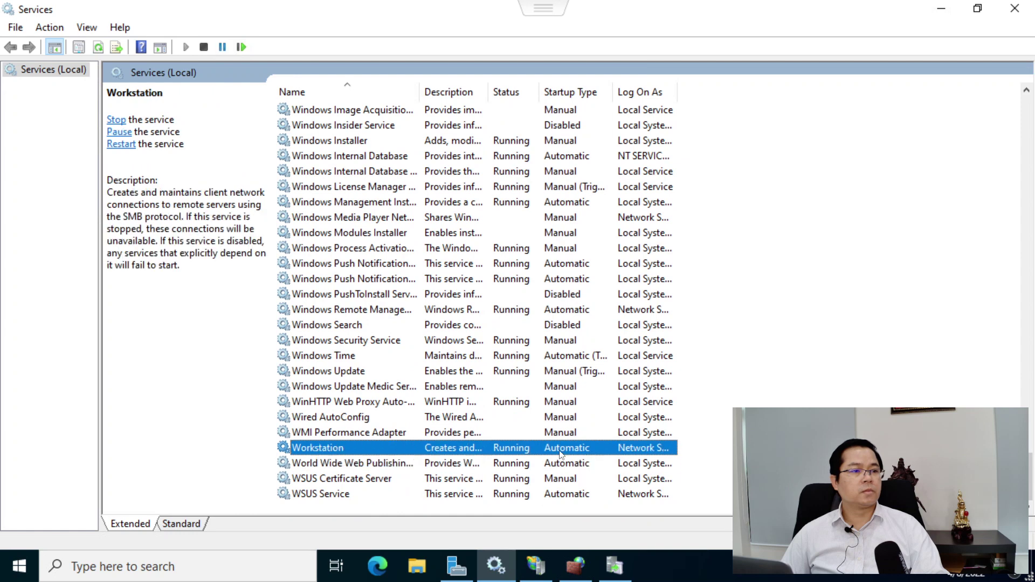
left_click(345, 466)
left_click(339, 495)
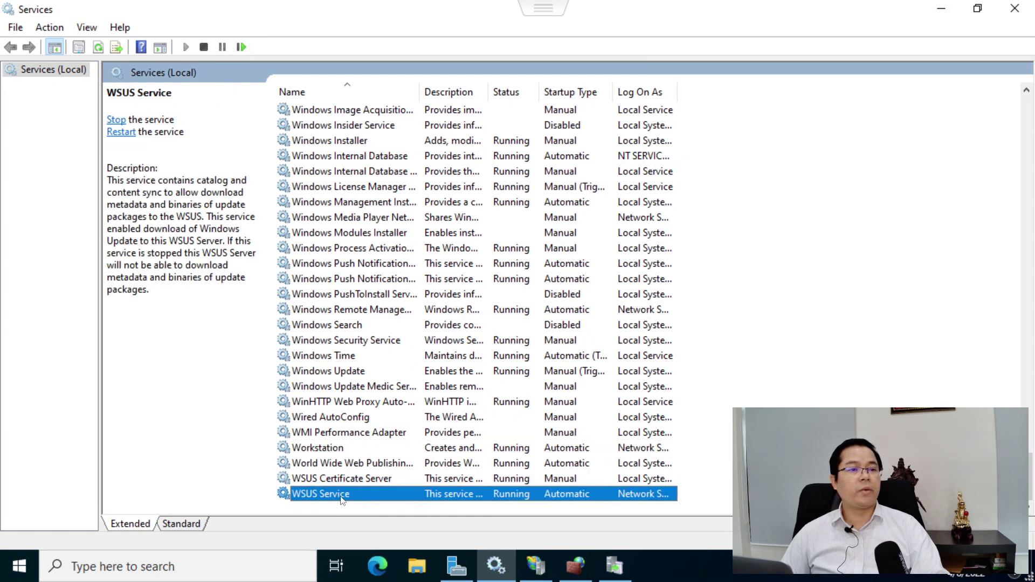
left_click(345, 494)
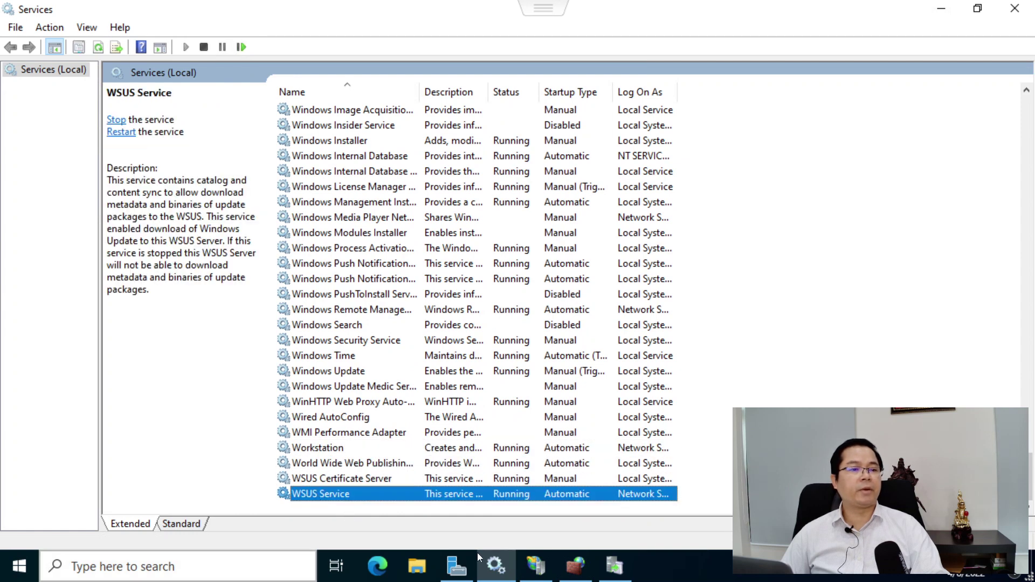
Return to Update Services, check the progress of the current synchronization and take the virtual machine console out of full screen
left_click(615, 566)
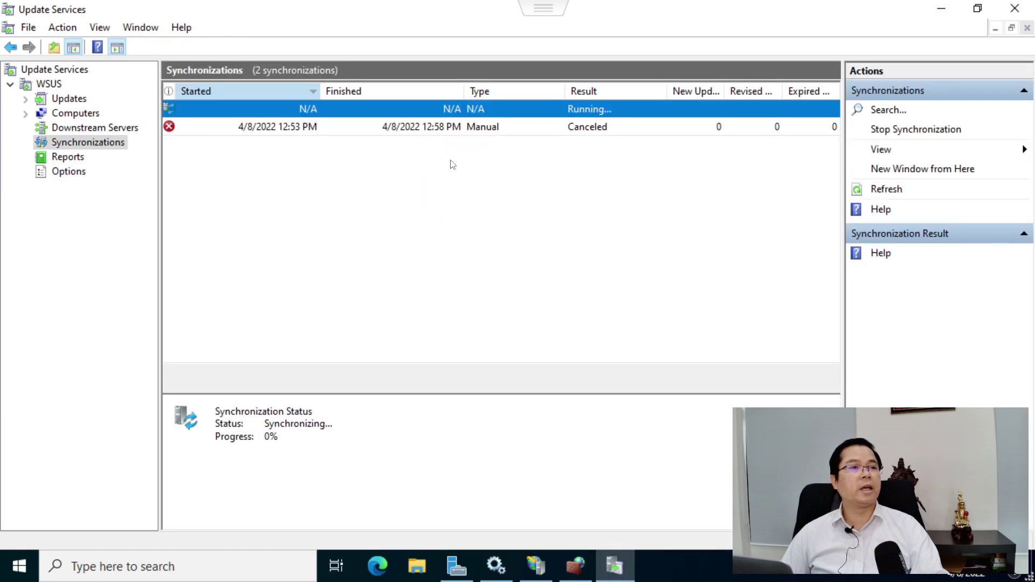
left_click(457, 128)
left_click(431, 109)
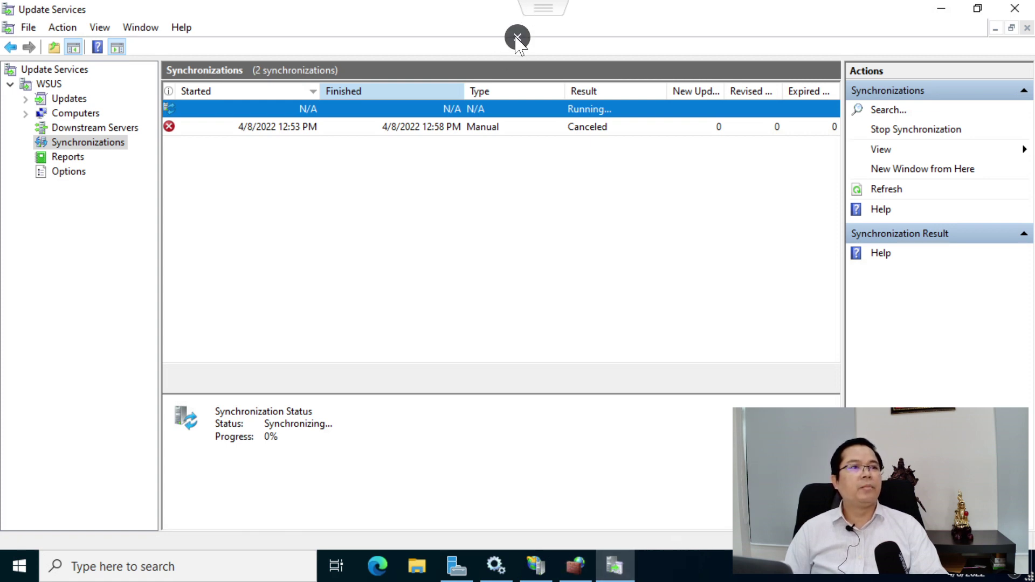
left_click(516, 38)
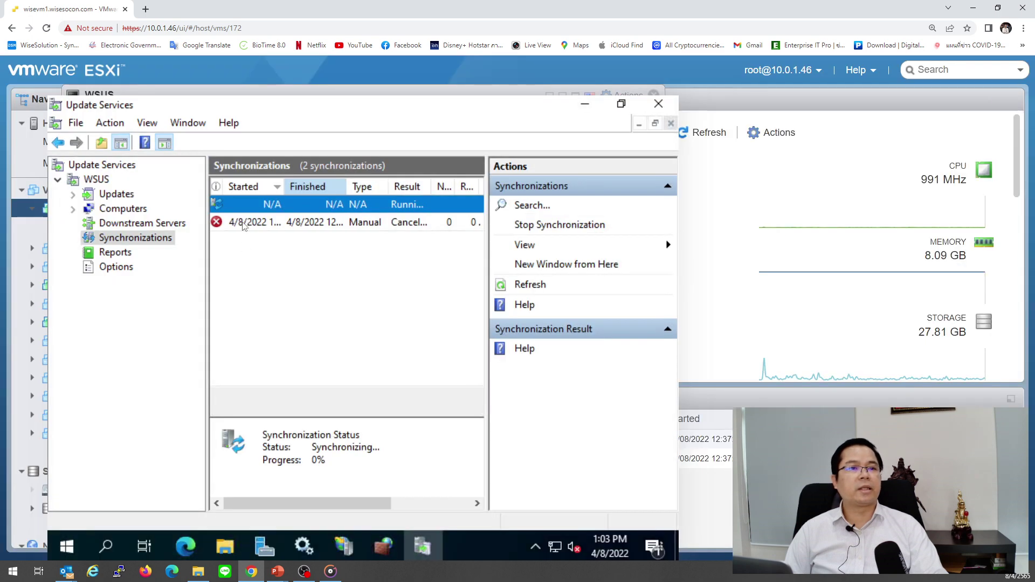
left_click(269, 224)
left_click(288, 207)
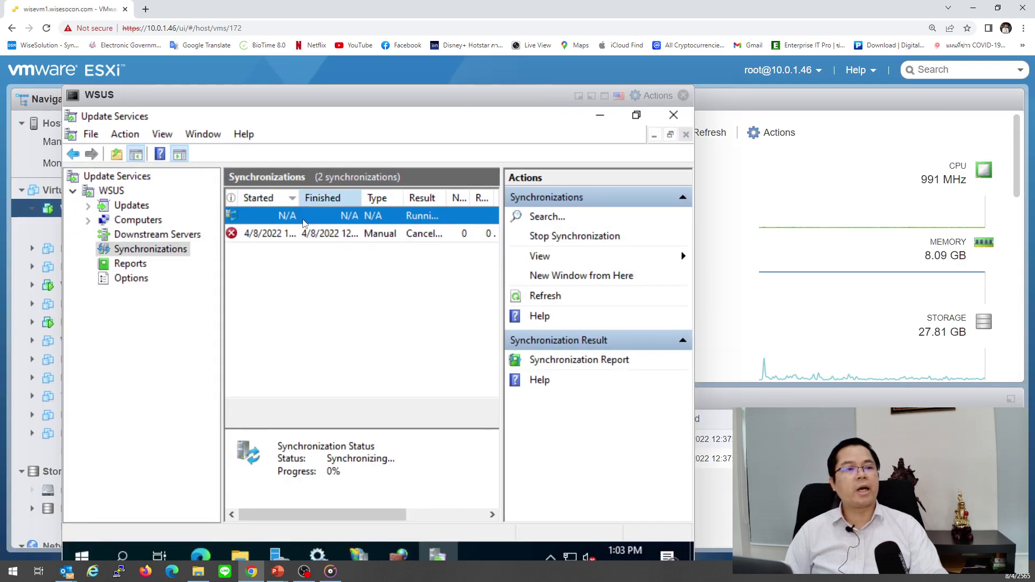
Glance over the WSUS Options page once more and close the Update Services and Services windows
left_click(143, 266)
left_click(136, 284)
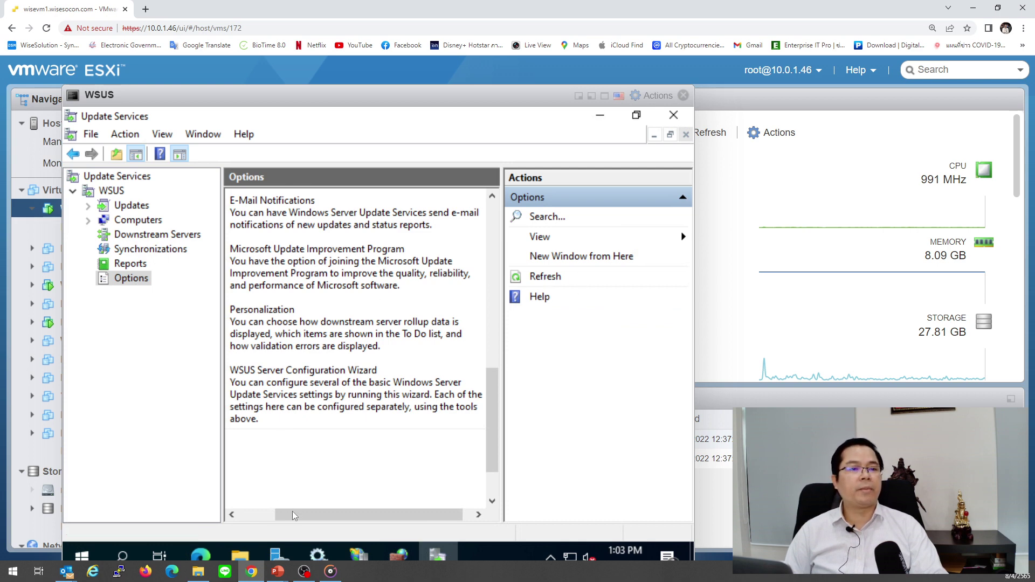
left_click_drag(292, 515, 247, 510)
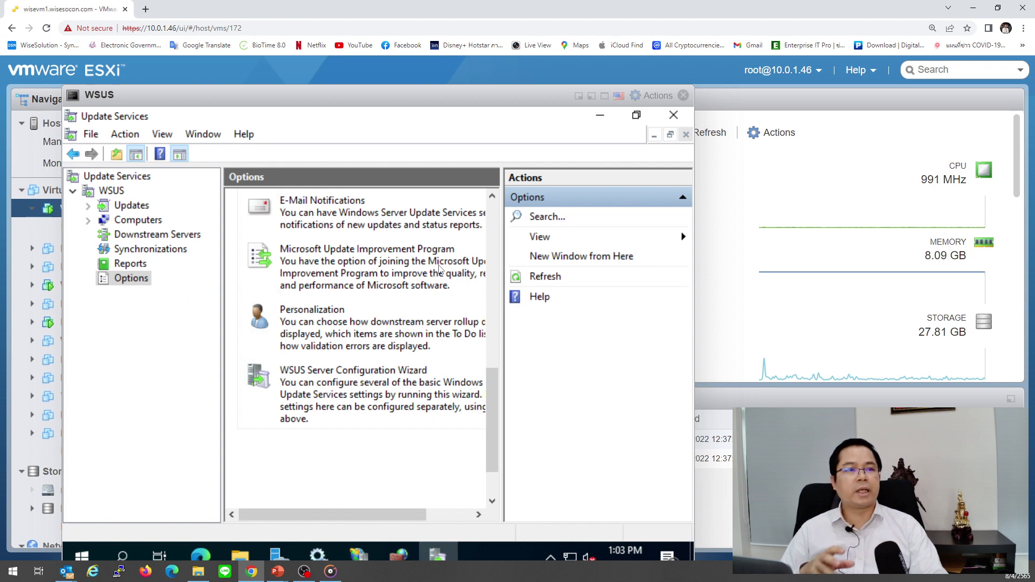
left_click(673, 121)
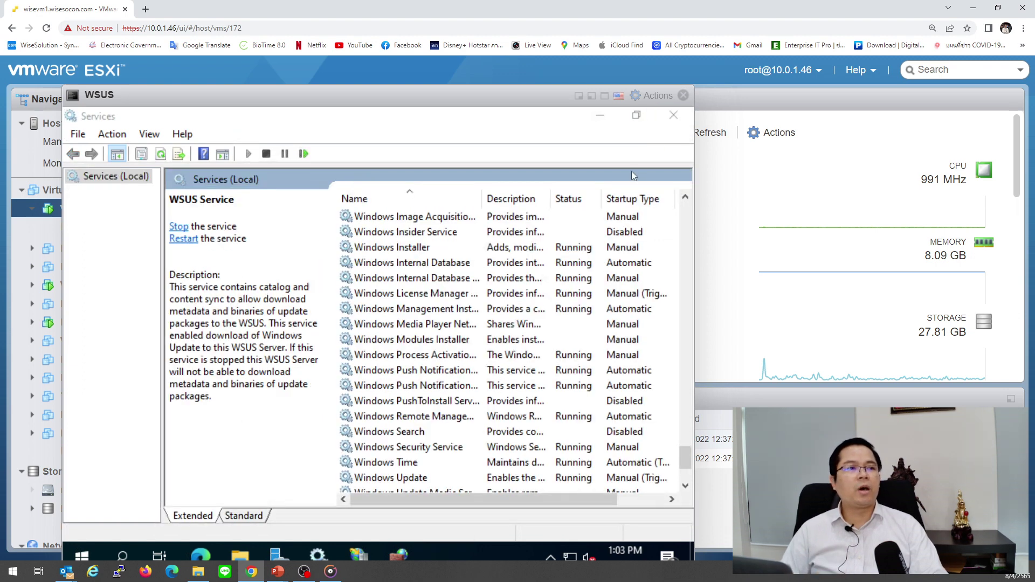
left_click(673, 114)
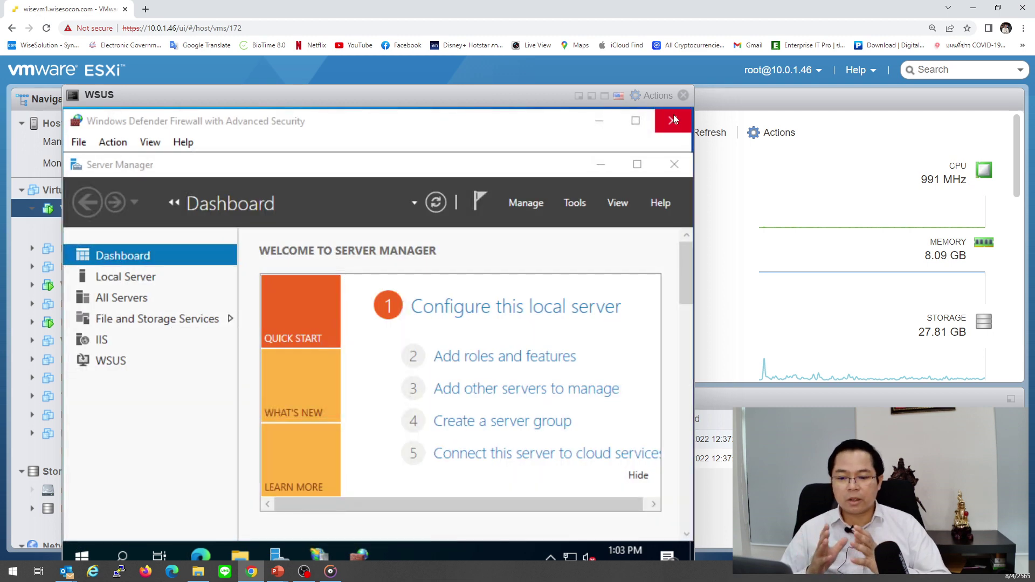